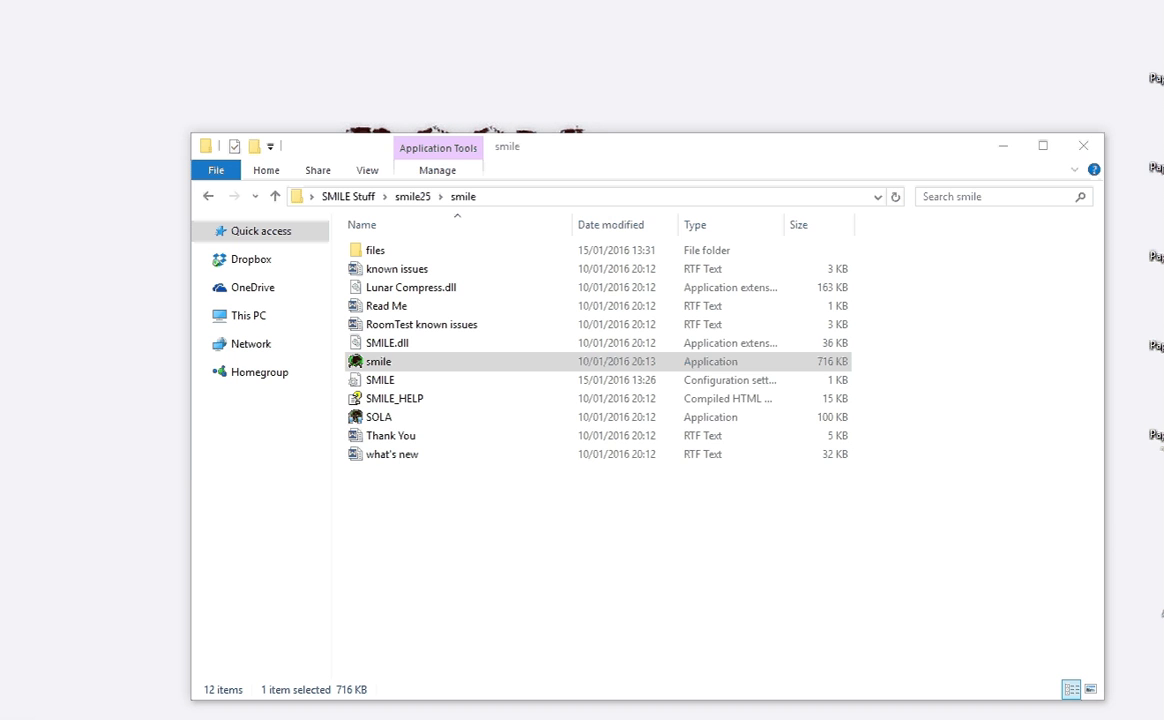
- Launch the smile application and open the Super Metroid (JU) [!] ROM from the "Super Metroid (JU) [!] - Tutorial" folder
click(410, 362)
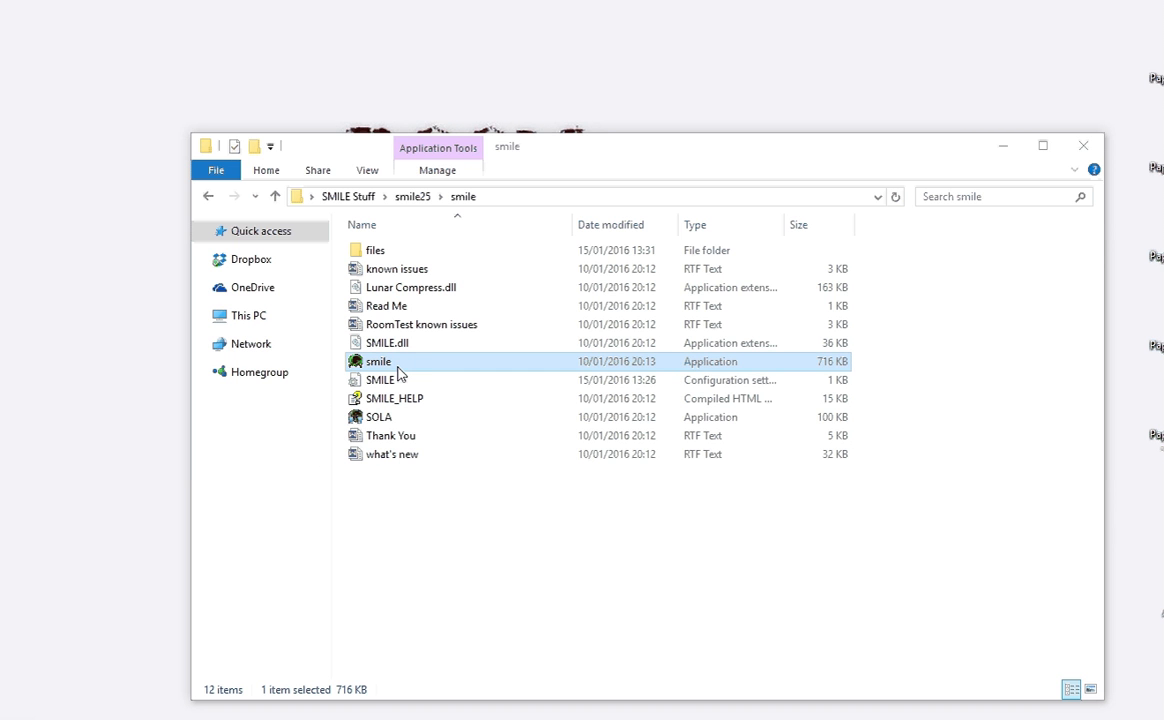
double_click(397, 367)
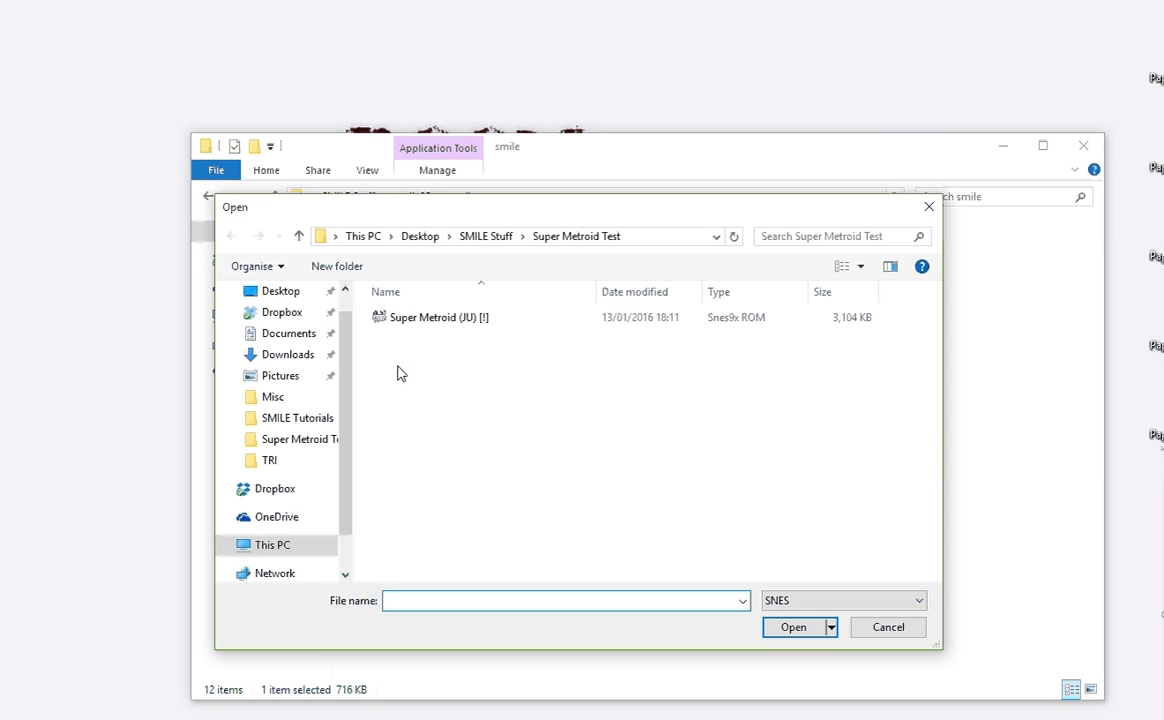
click(478, 238)
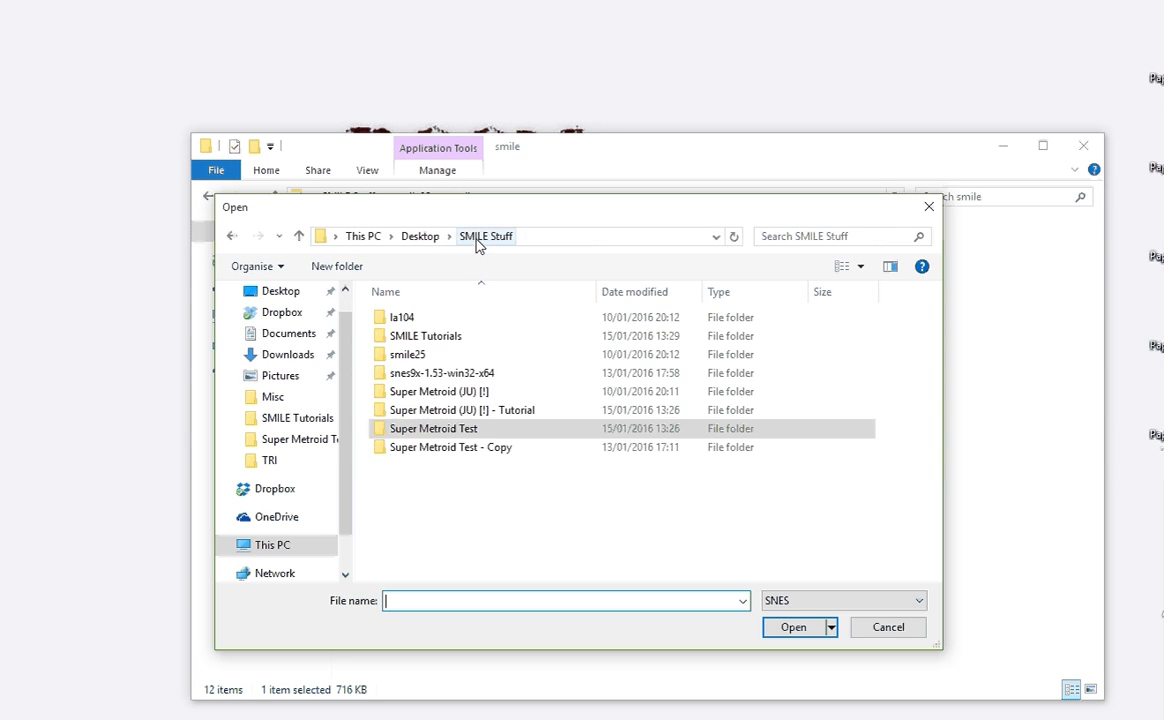
double_click(473, 415)
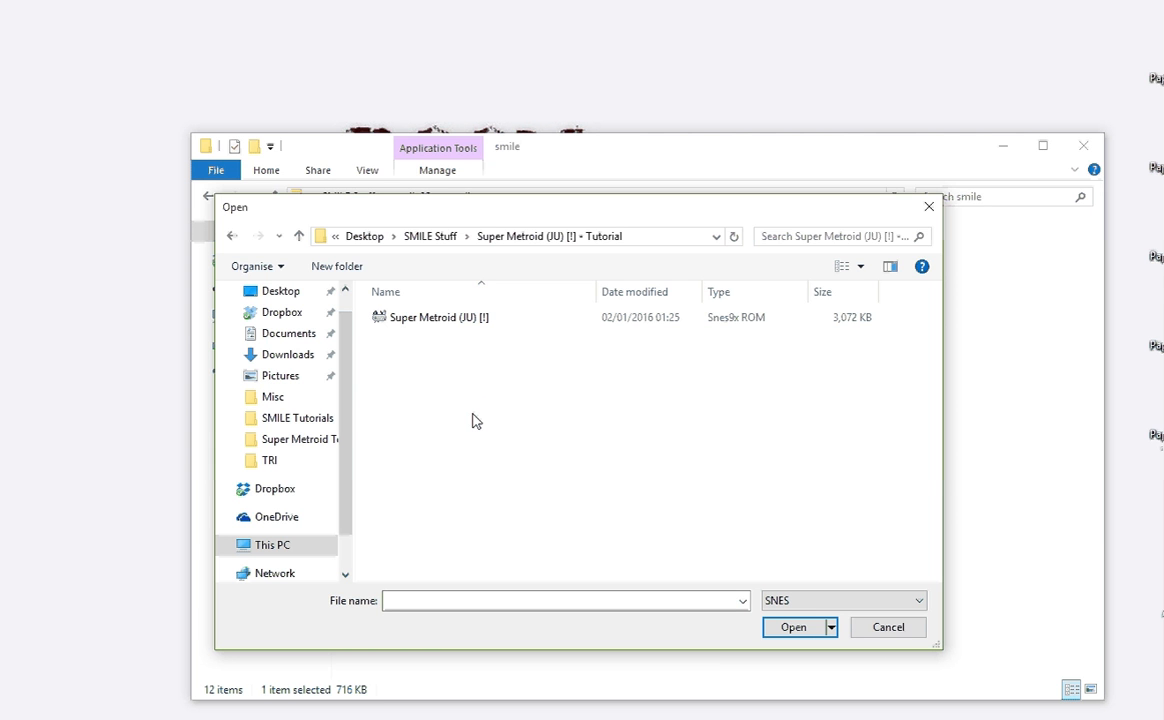
click(457, 322)
click(791, 632)
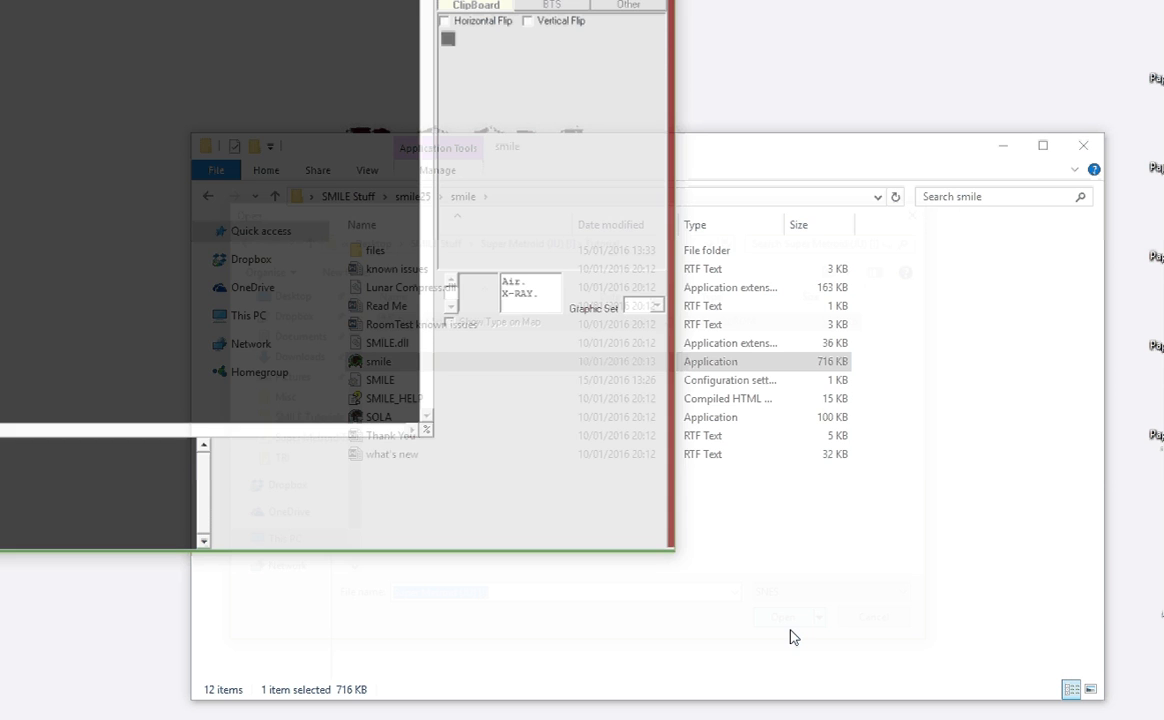
drag(0, 0, 208, 37)
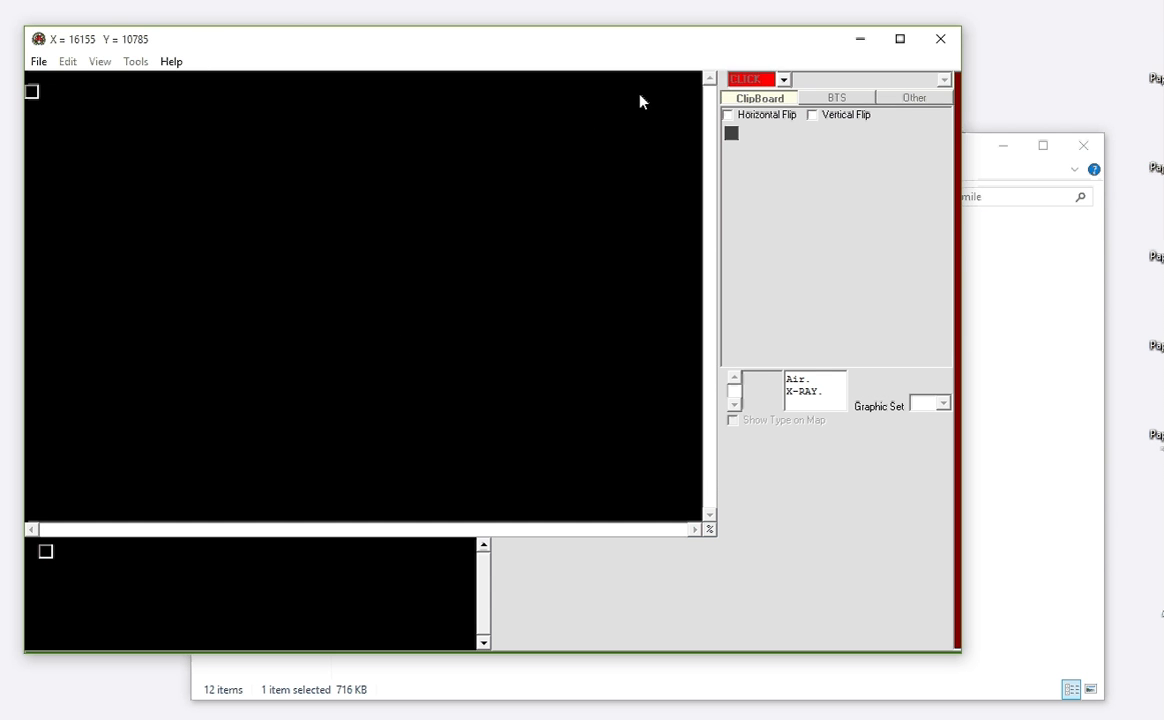
- Load room 793FE for a first look and switch to room 795A8
click(760, 80)
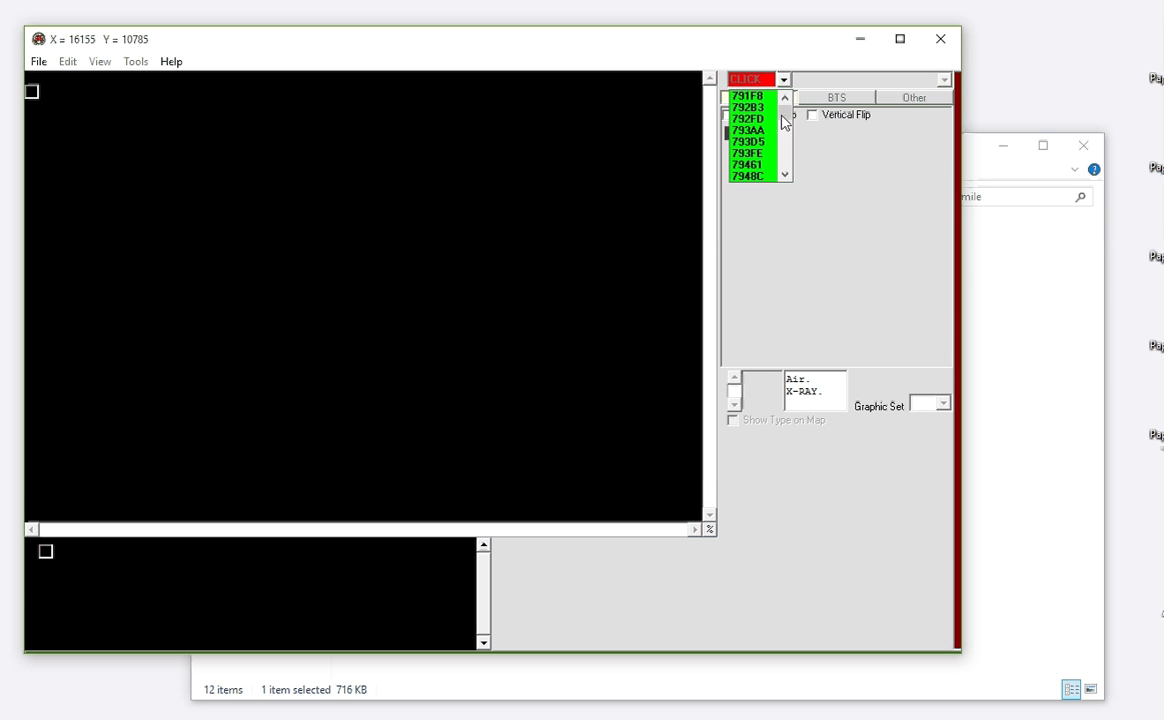
click(752, 153)
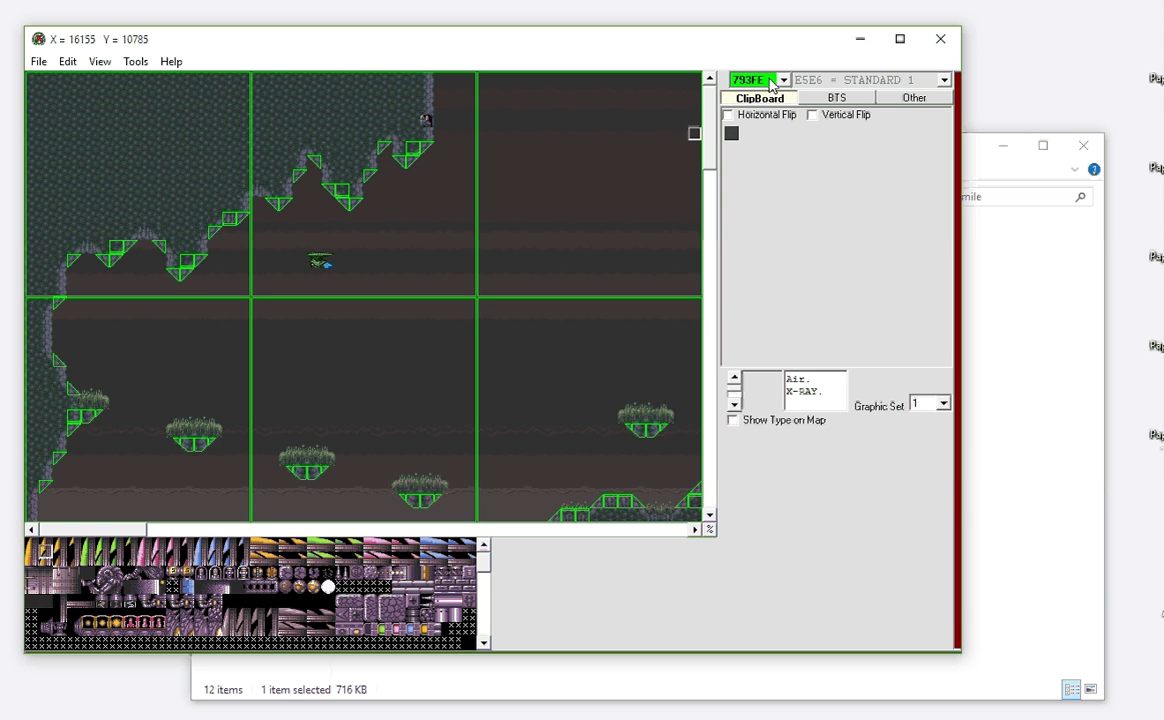
click(775, 80)
click(755, 178)
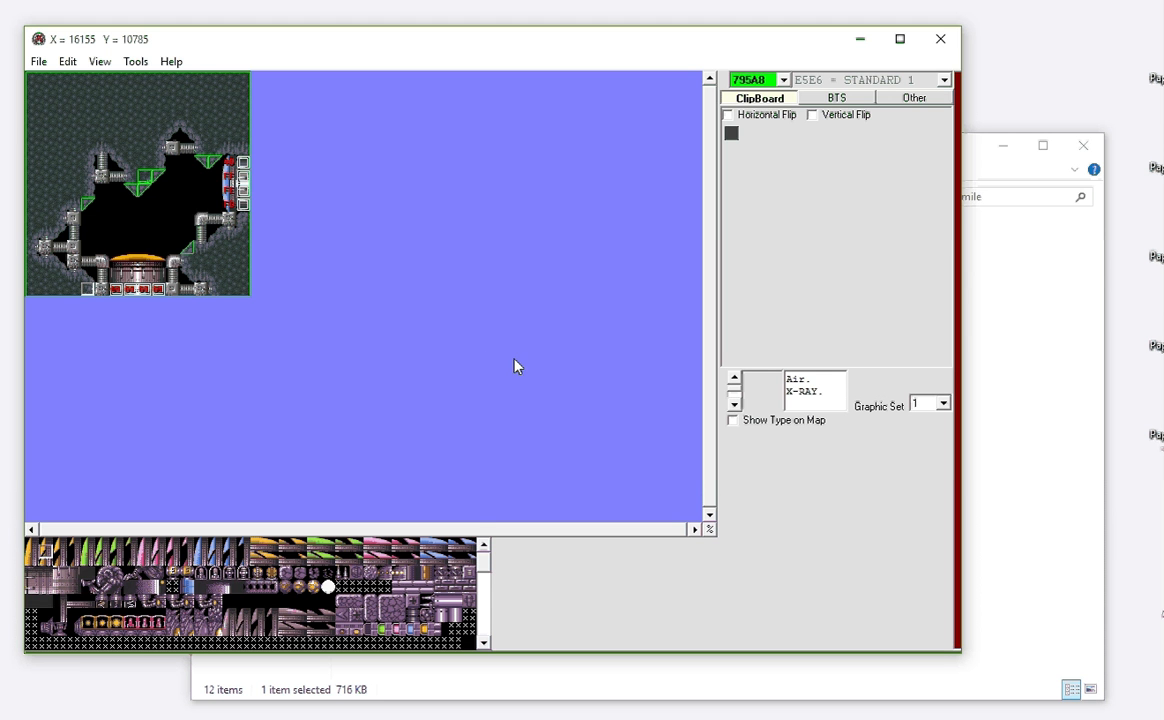
- Copy sample areas of the room's rock tiles to the clipboard, ending with a single black air tile from the chamber's centre
drag(486, 559, 484, 631)
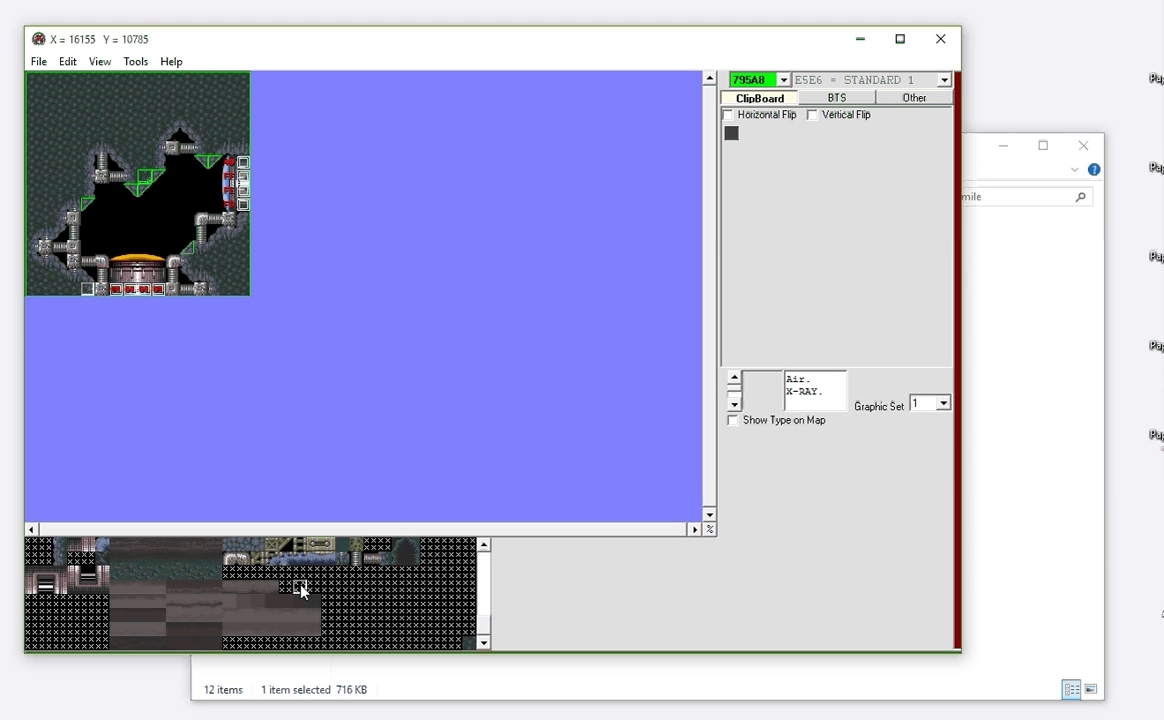
drag(486, 630, 482, 556)
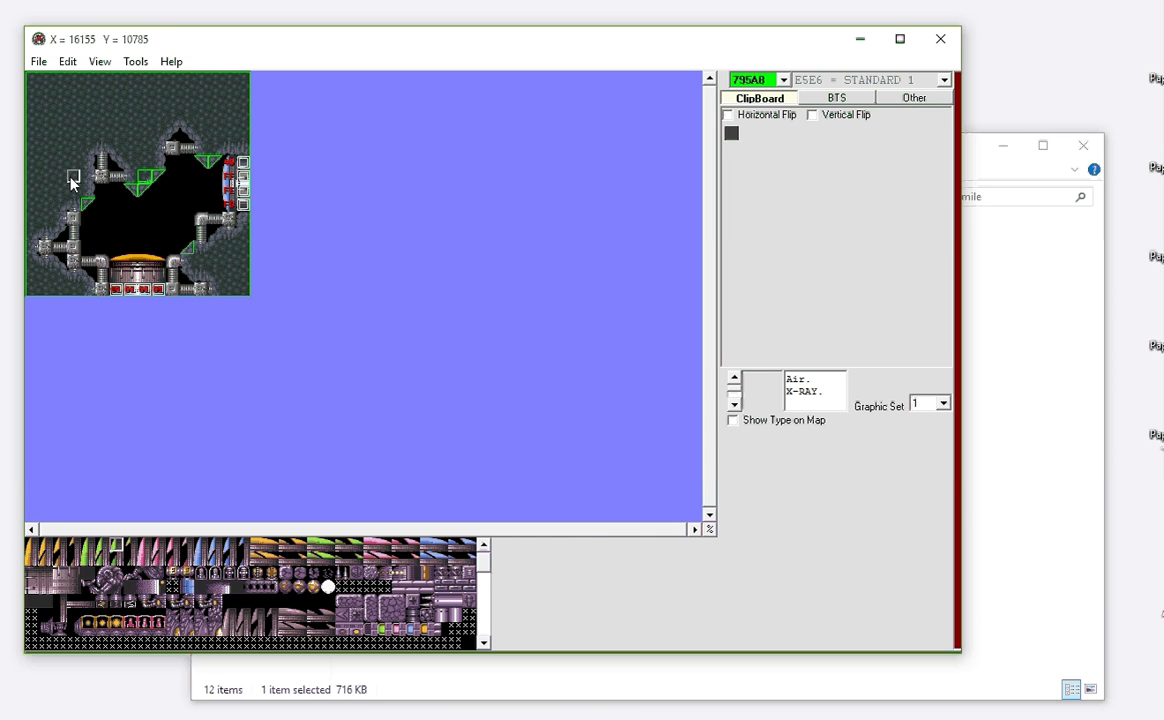
drag(70, 177, 88, 202)
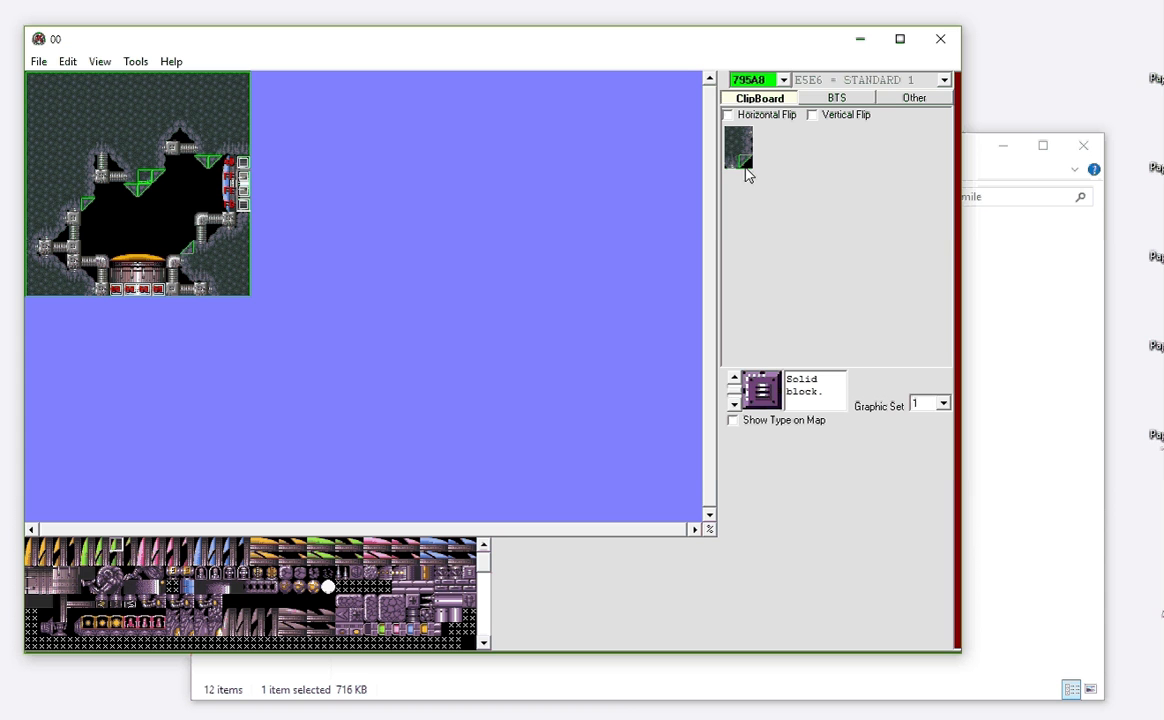
drag(58, 93, 88, 119)
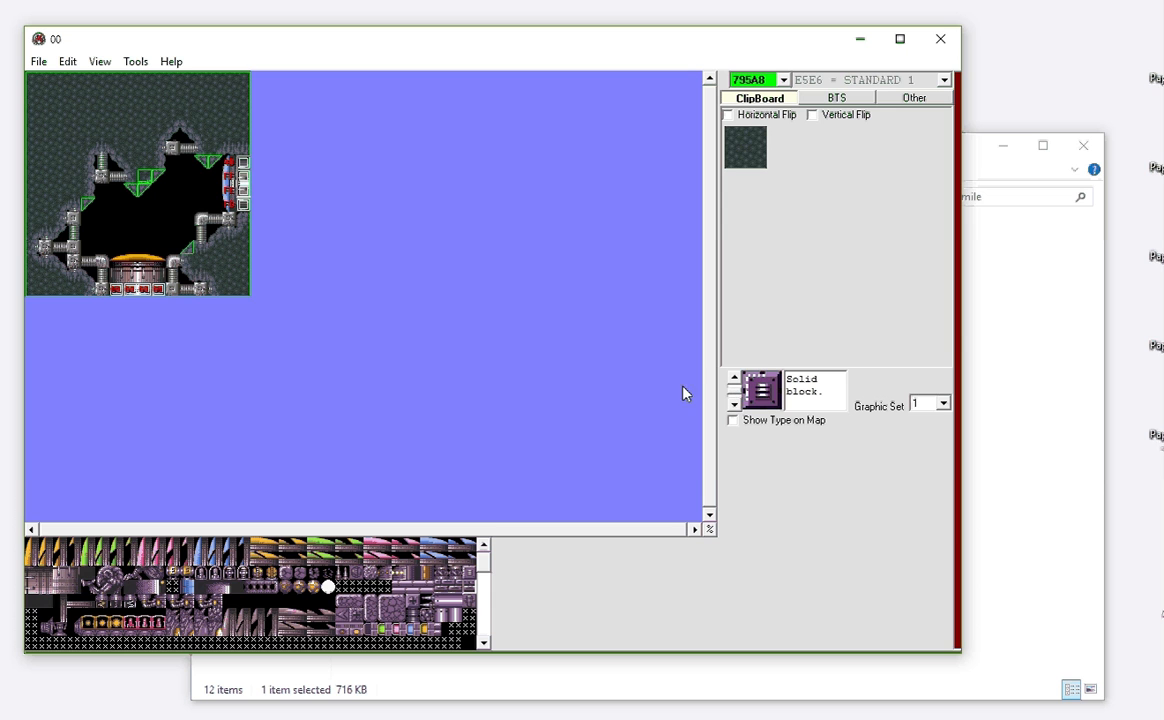
click(73, 120)
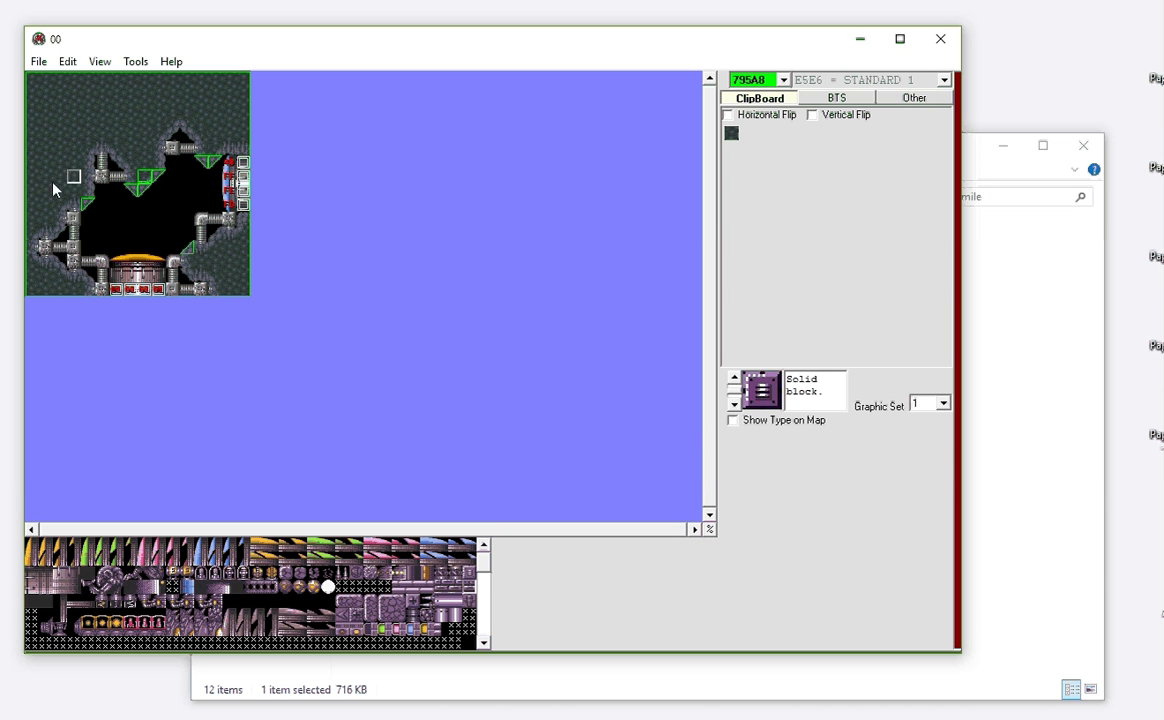
right_click(143, 222)
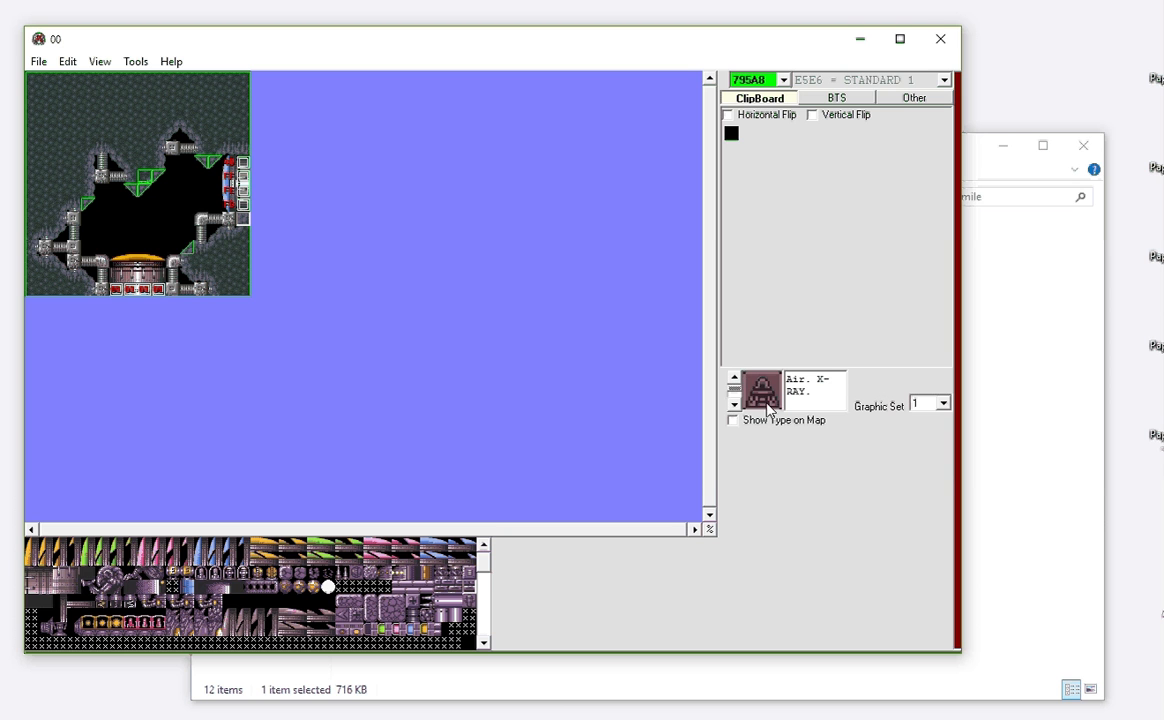
- Advance the clipboard tile's block type through Slope, Air Fool X-RAY and Treadmill to Horizontal
click(735, 405)
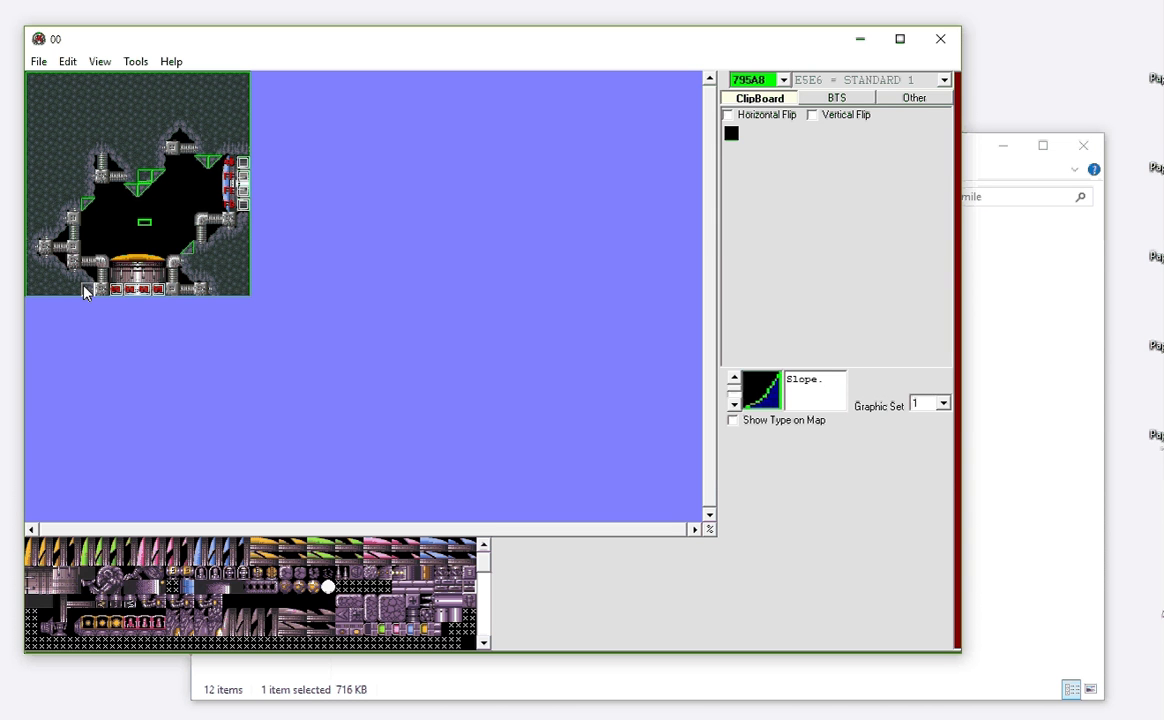
click(735, 405)
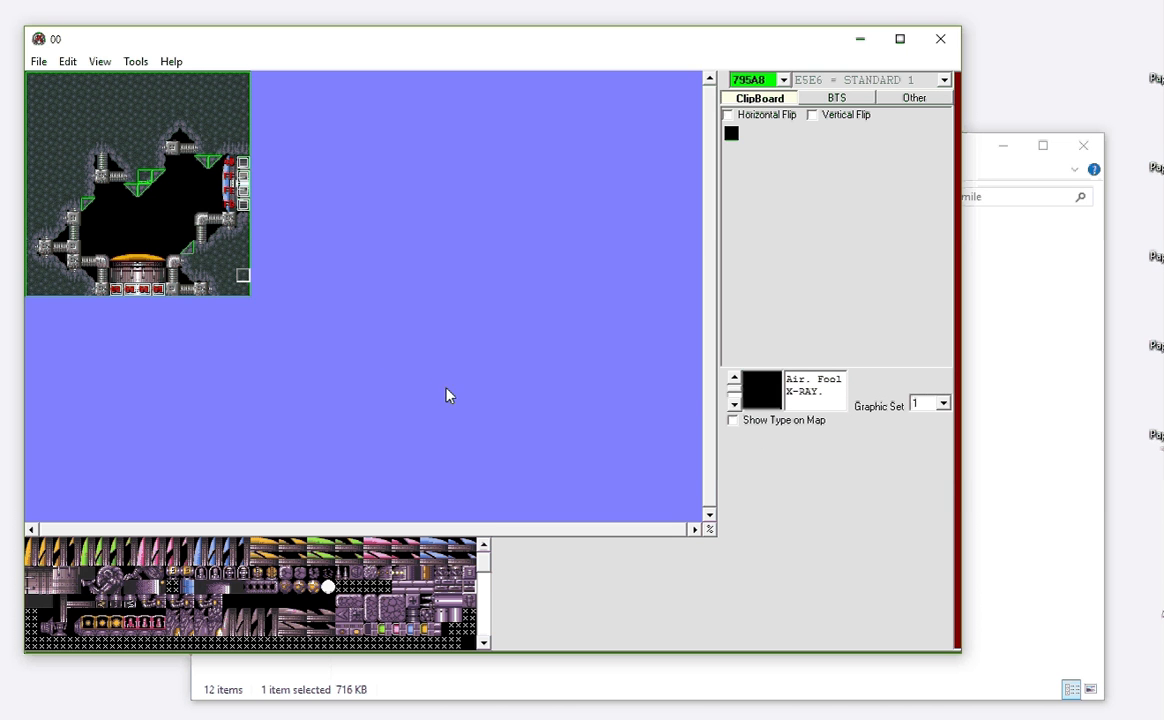
click(734, 404)
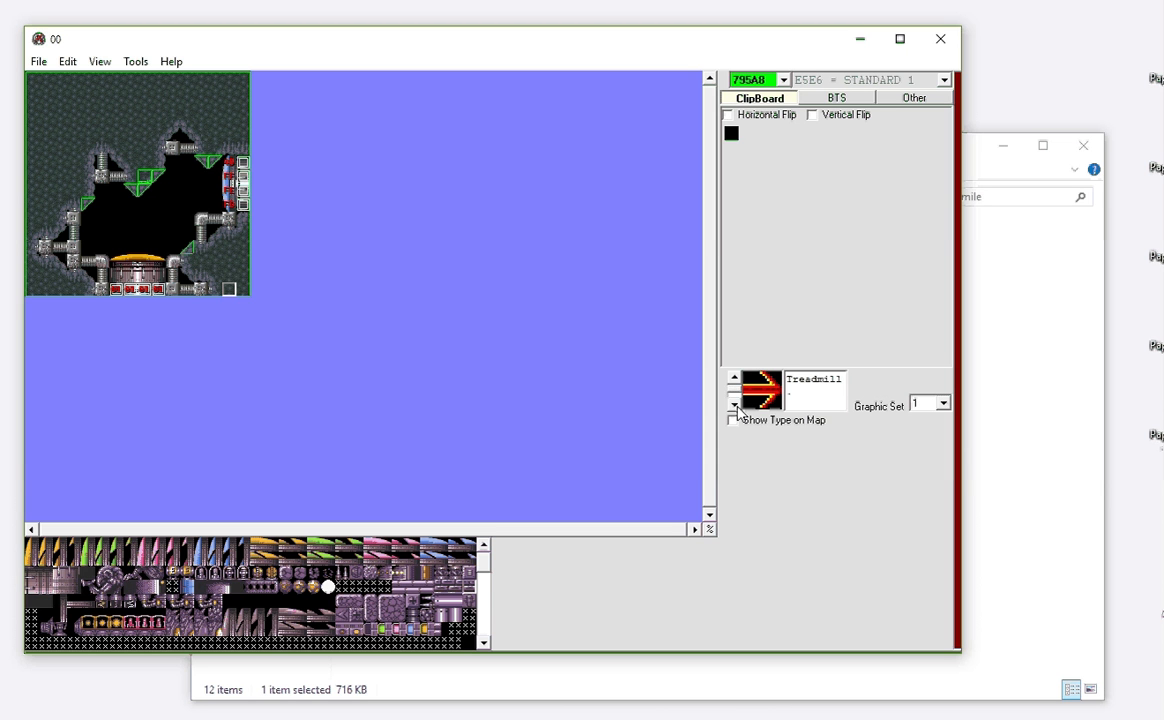
click(737, 406)
click(735, 405)
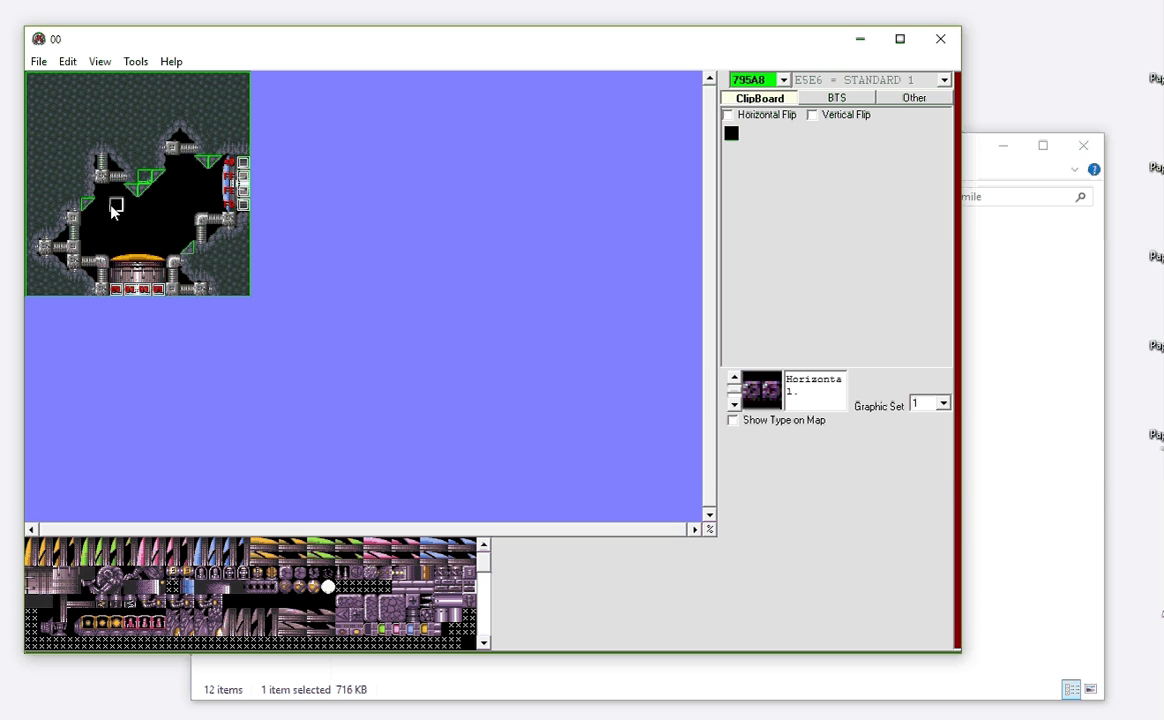
- Set the block type to Shot Block and place it on the black area in the chamber's centre
click(734, 405)
click(734, 405)
click(734, 405)
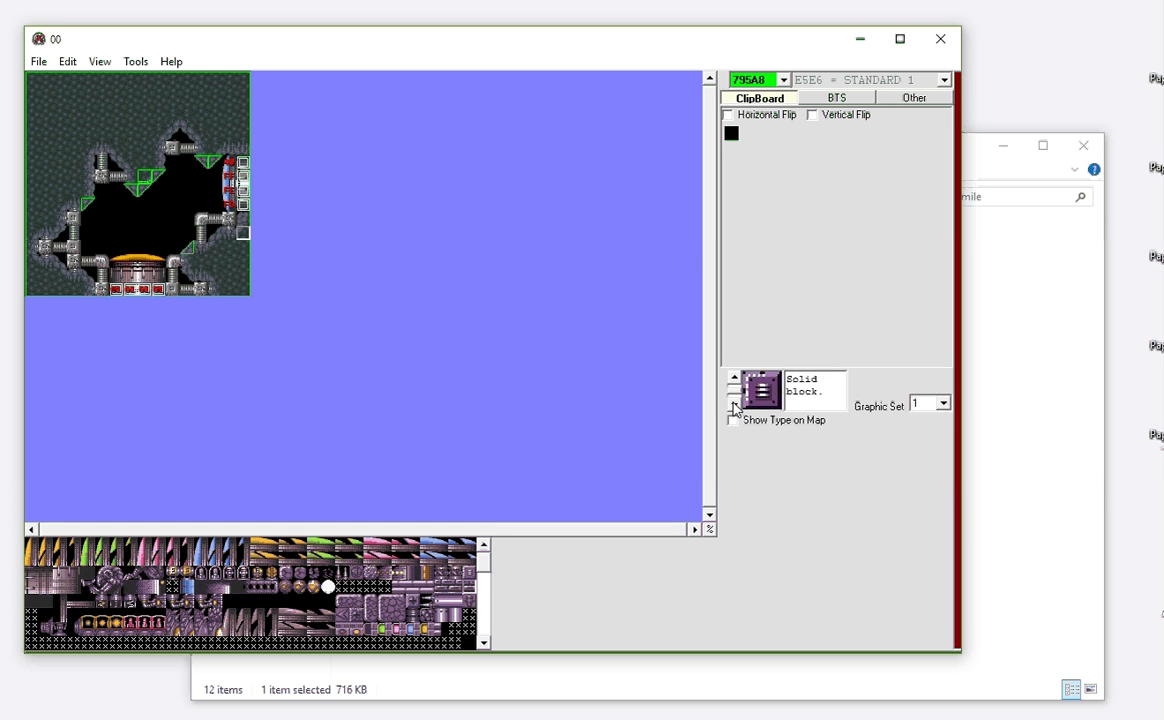
click(734, 405)
click(734, 405)
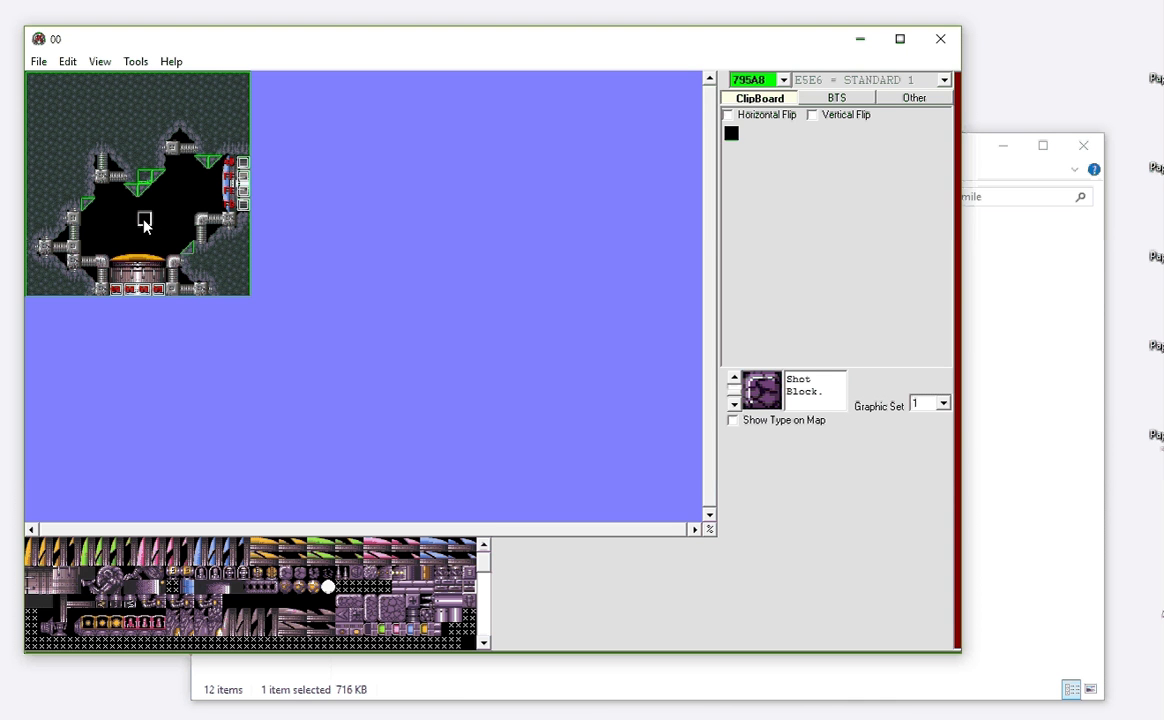
click(144, 224)
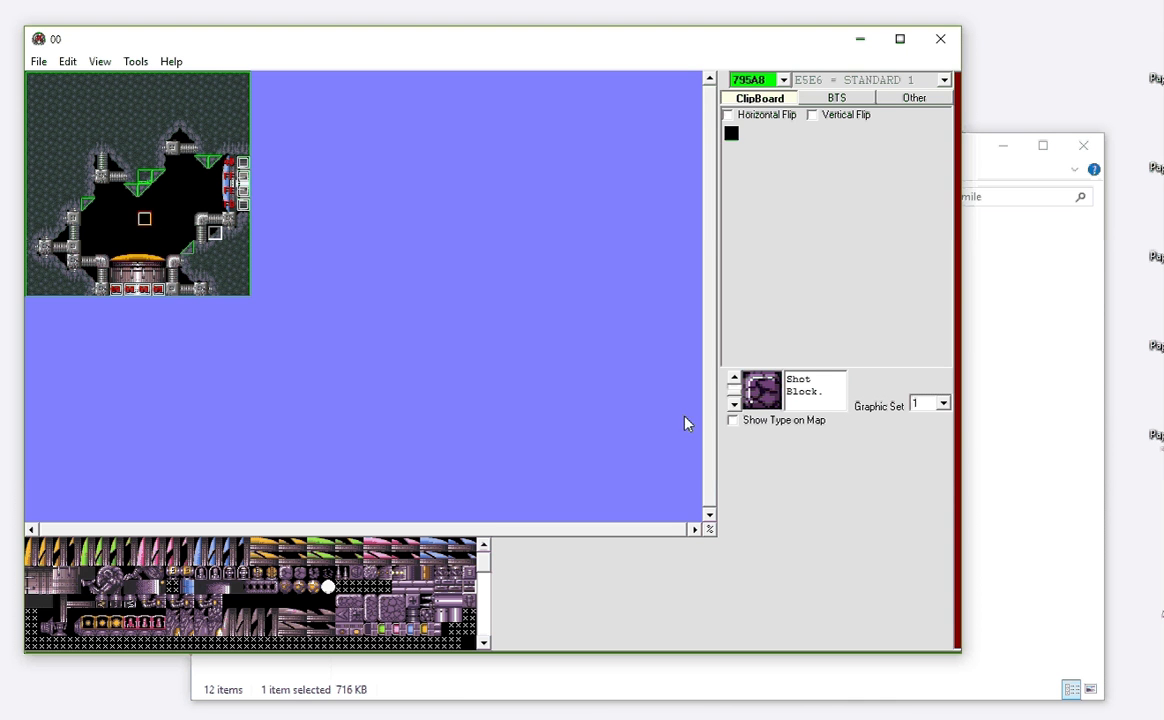
- Return the block type from Shot Block to Horizontal
click(734, 381)
click(734, 381)
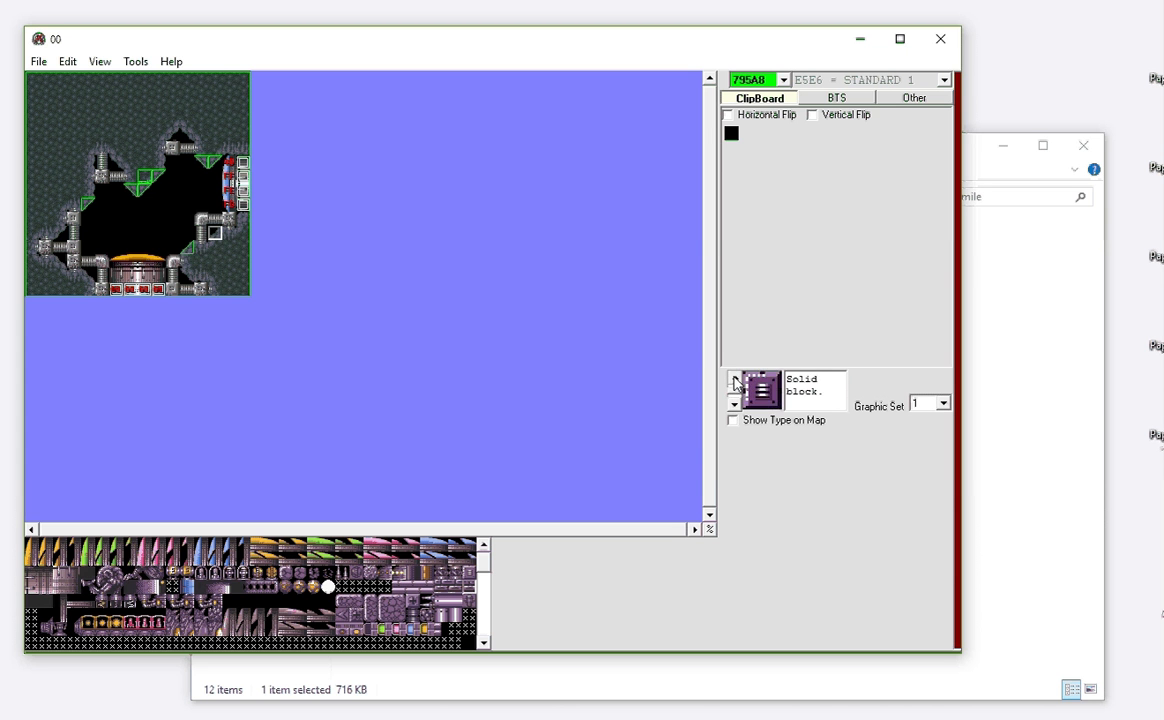
click(734, 381)
click(734, 381)
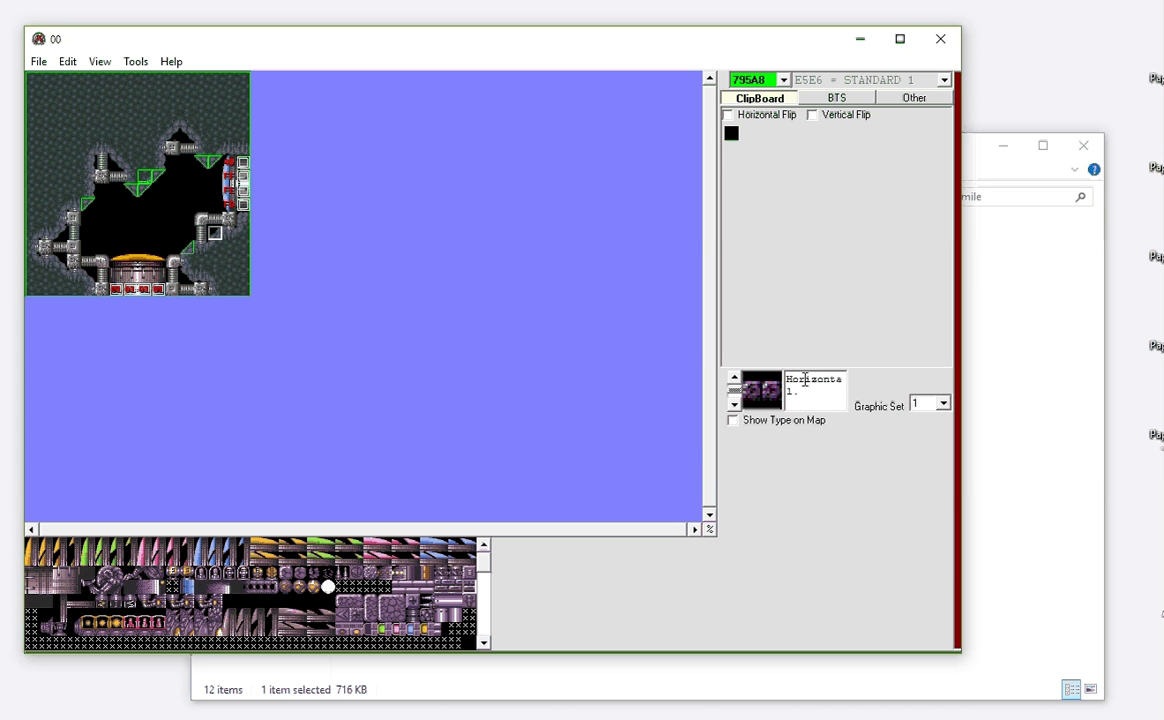
- Advance the block type through Solid block and Door to Spike Block
click(734, 404)
click(734, 404)
click(735, 405)
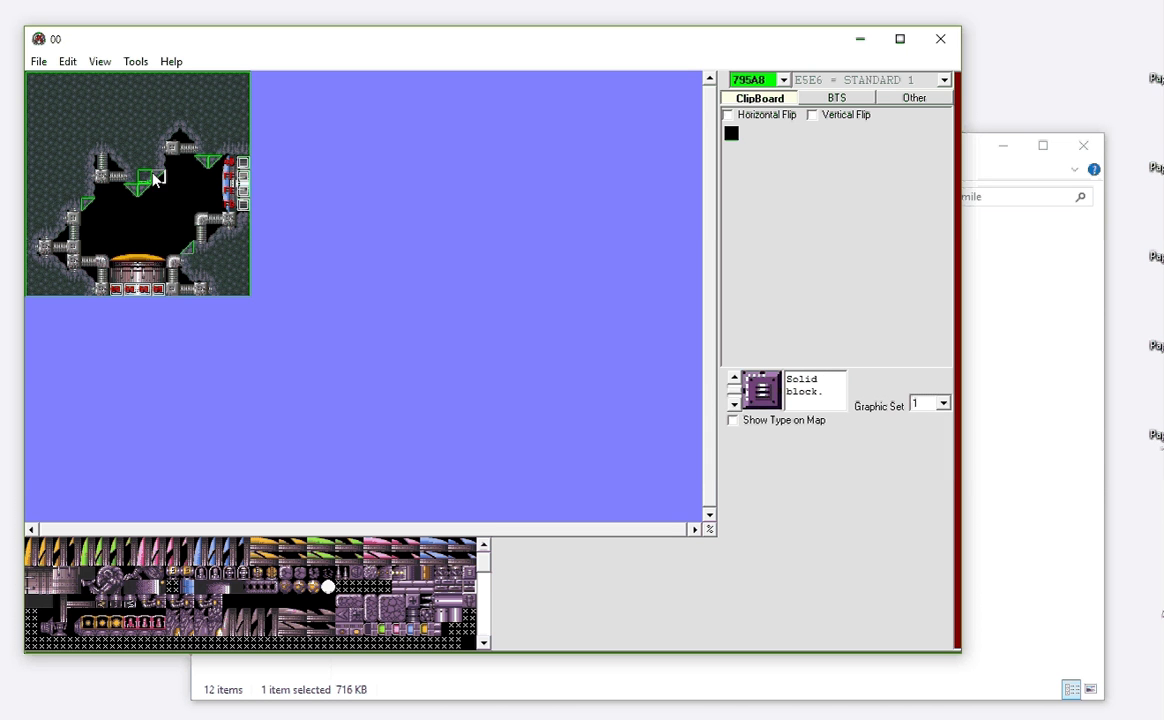
click(734, 405)
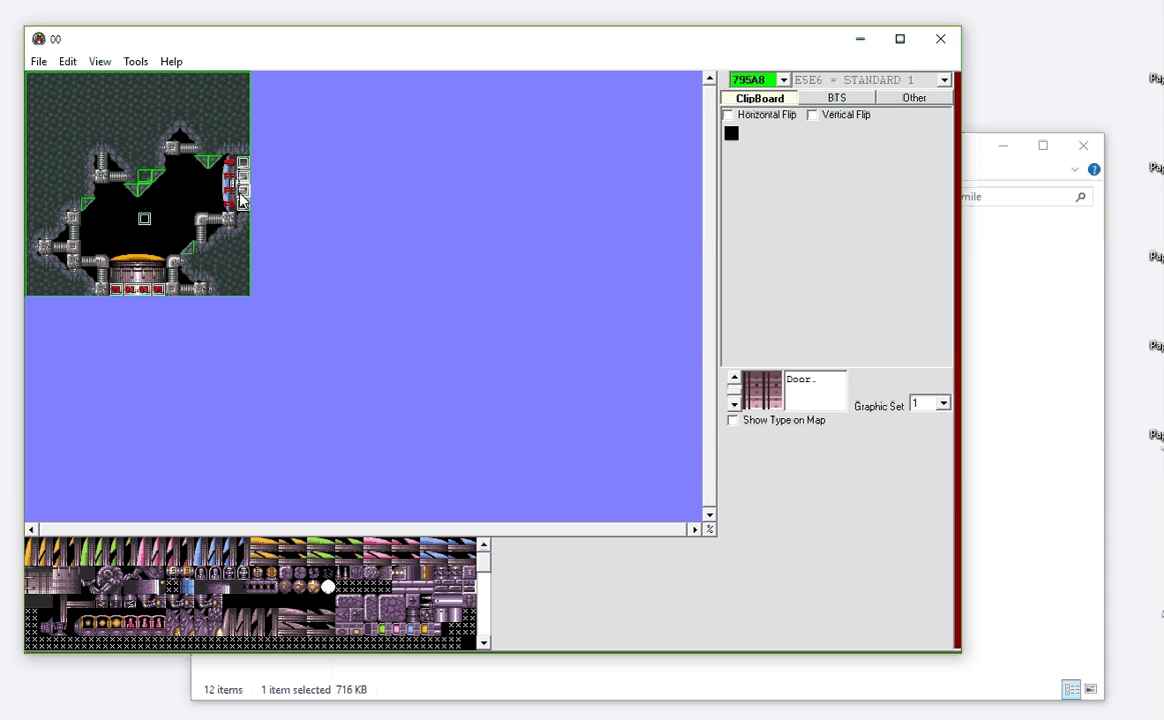
click(735, 406)
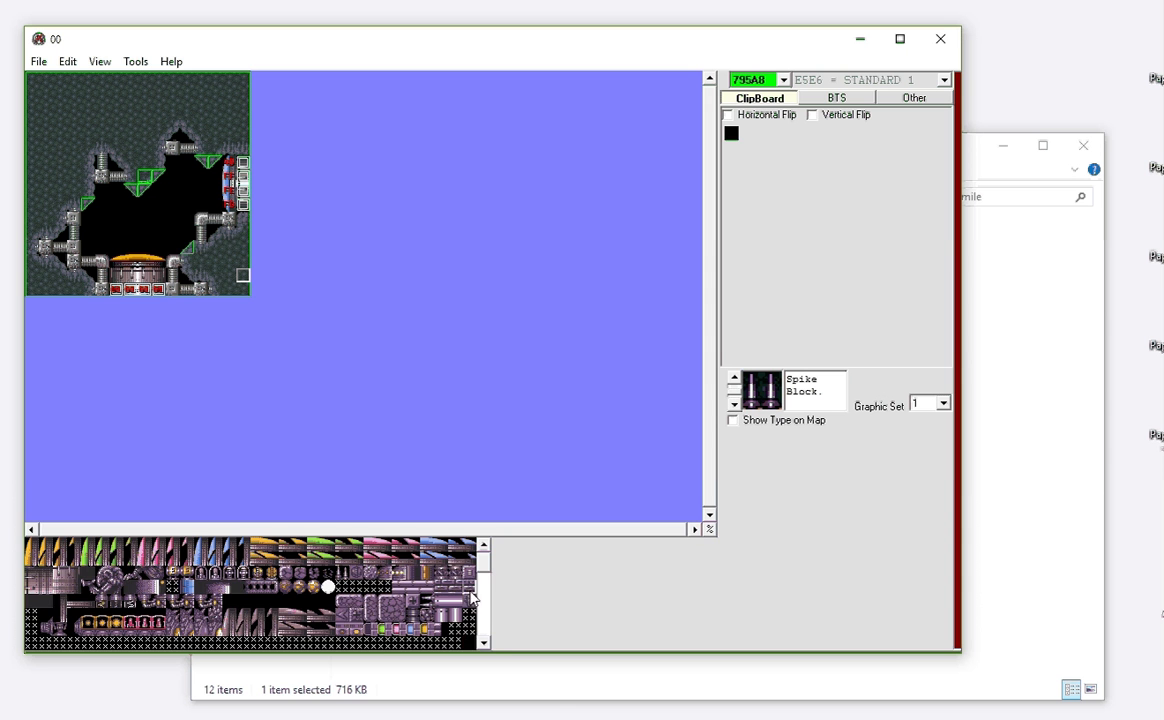
- Look through the tile table and select the spike tile for the clipboard
click(484, 645)
scroll(484, 645, down, 8)
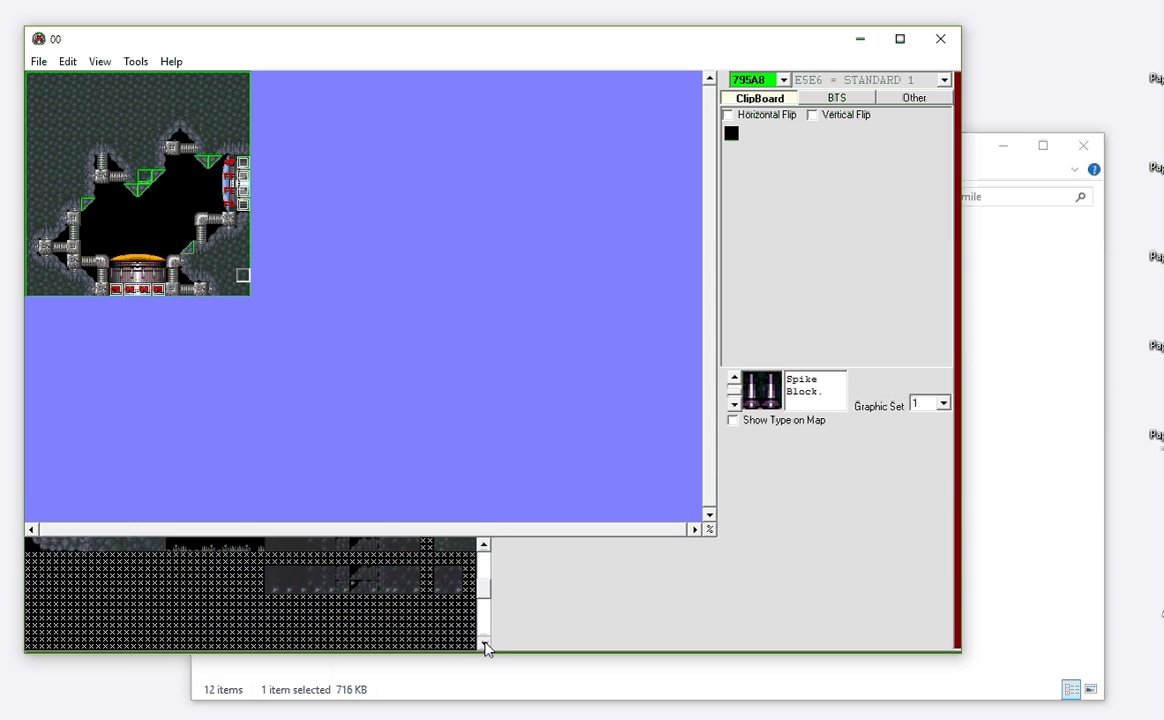
click(485, 644)
click(485, 644)
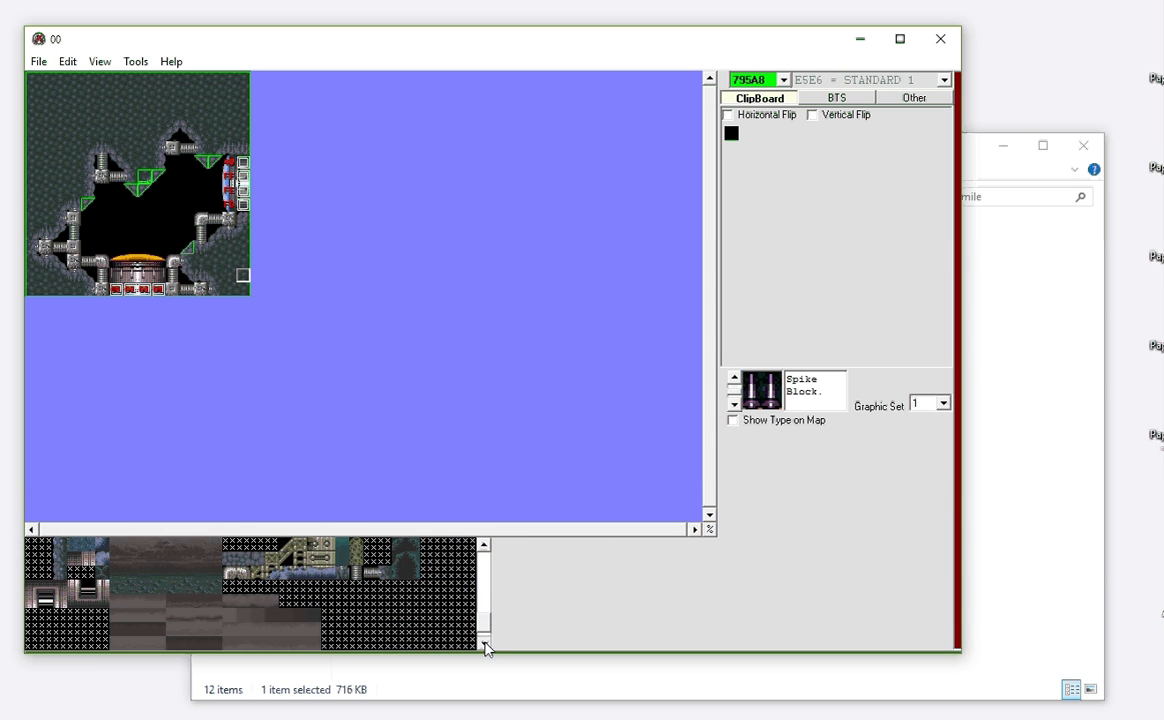
click(485, 644)
click(487, 604)
click(487, 610)
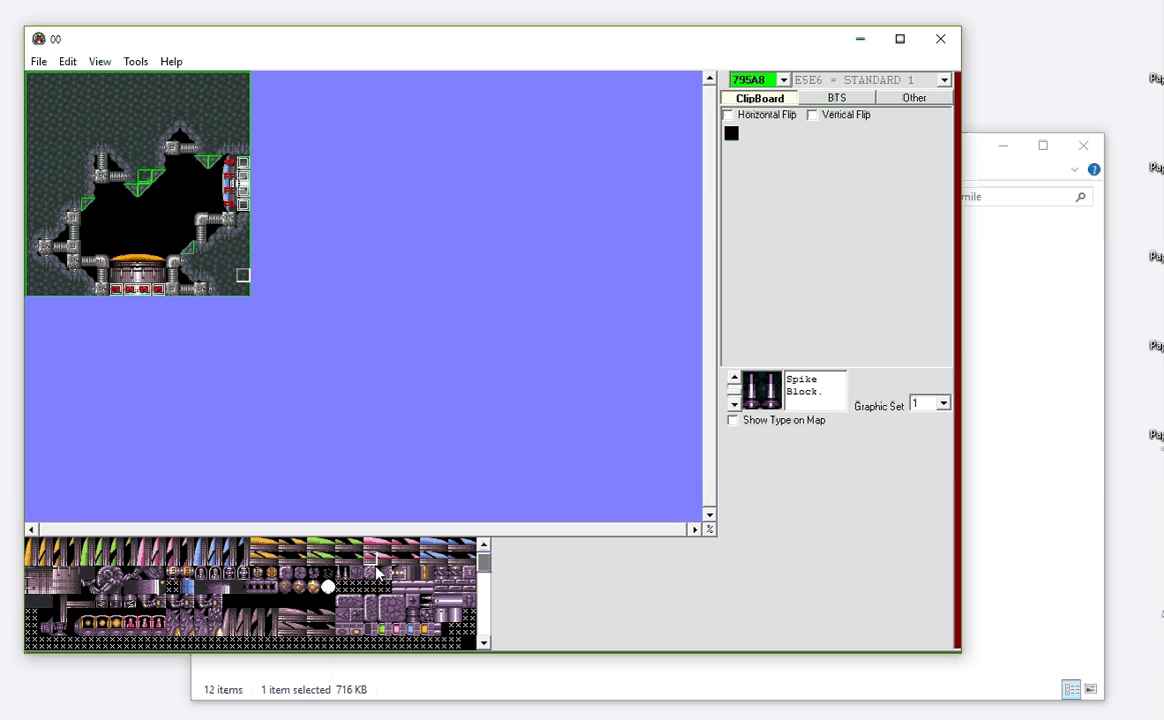
click(343, 576)
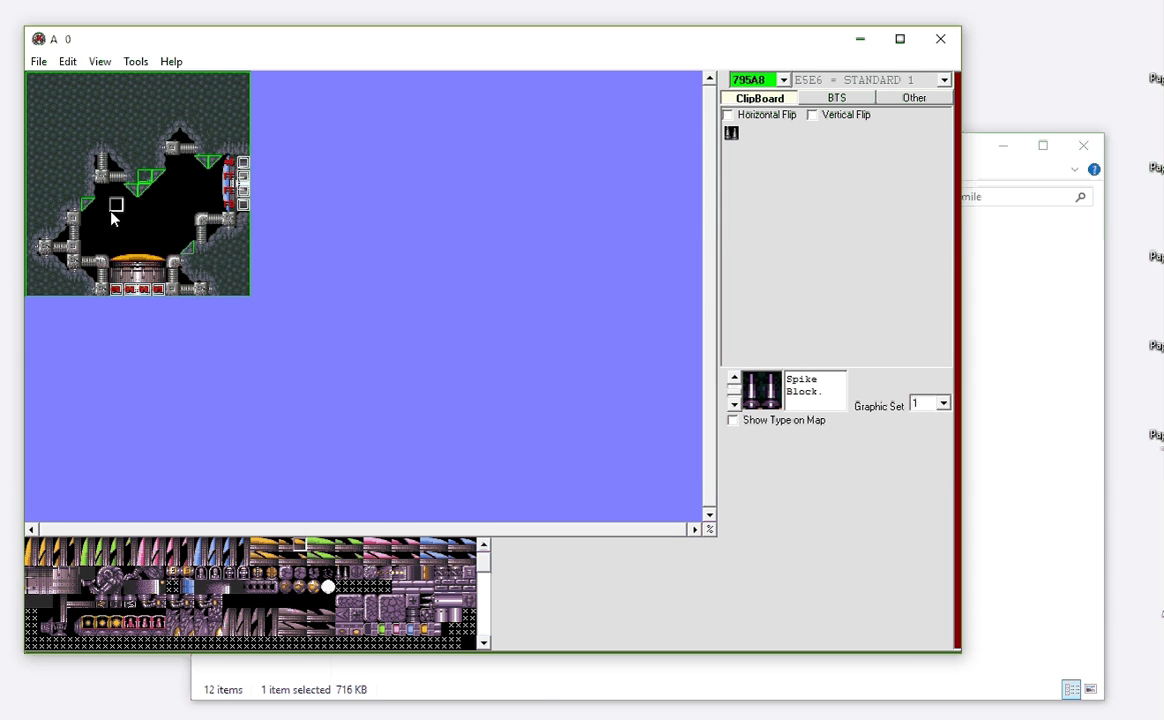
- Advance the spike tile's block type through Crumble Block, Shot Block and Vertical to Grapple Block
click(735, 405)
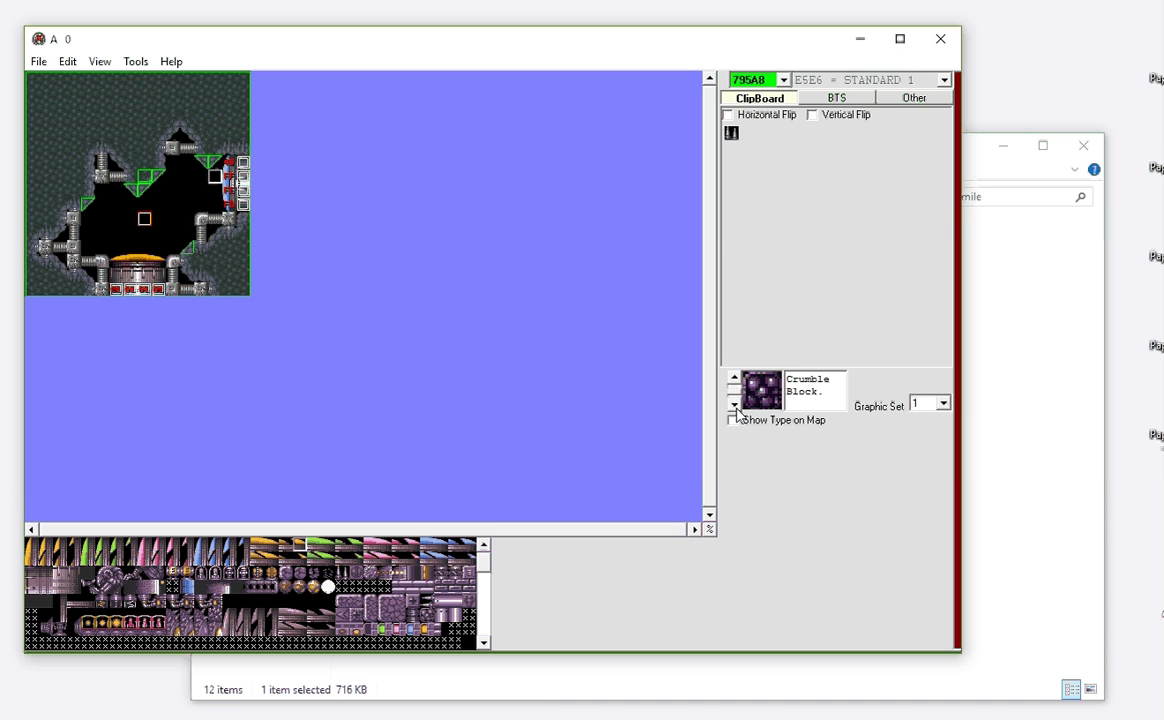
click(735, 405)
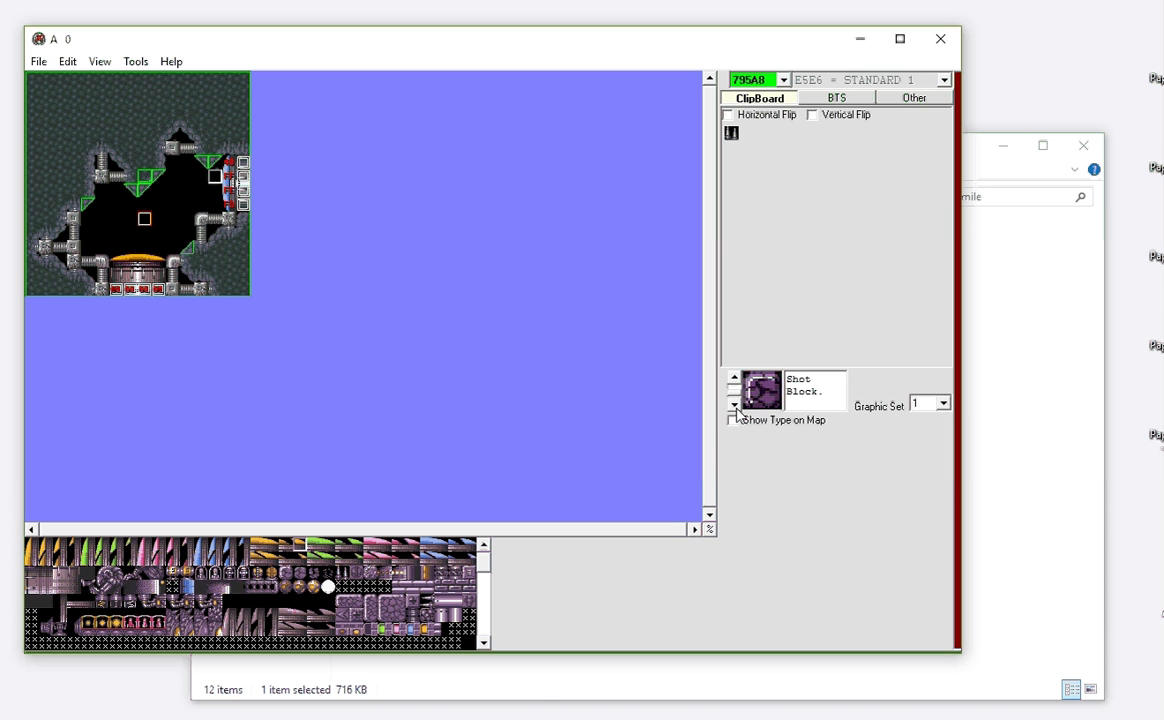
click(735, 405)
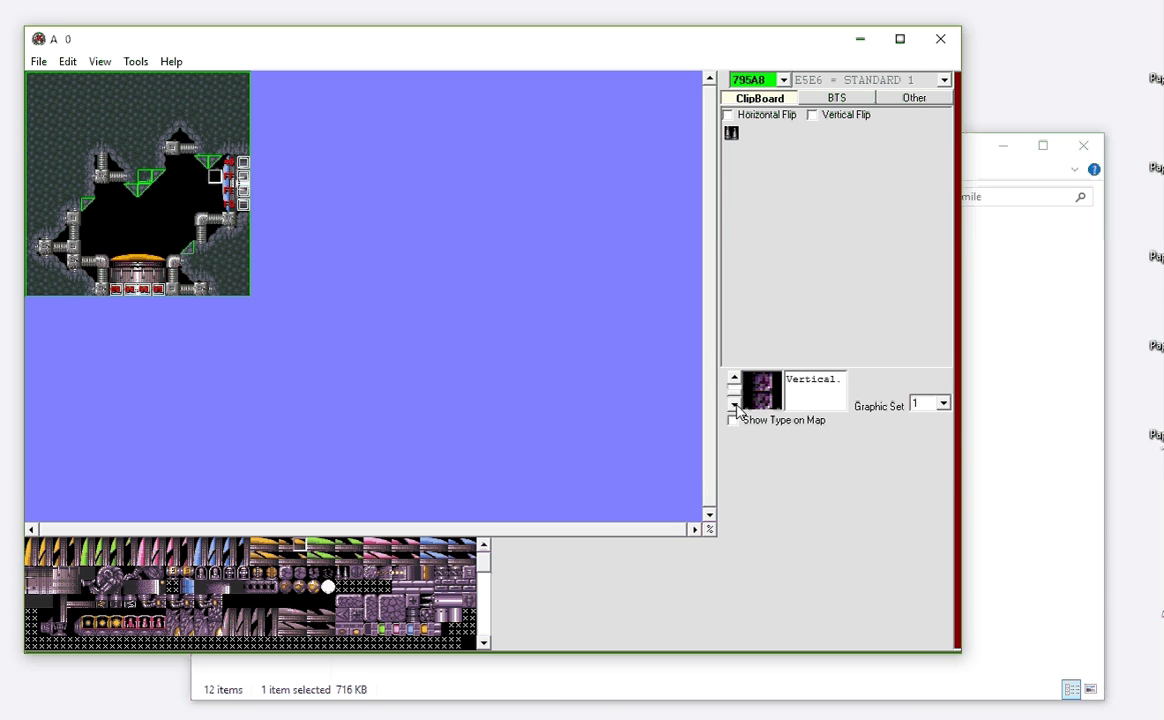
click(735, 405)
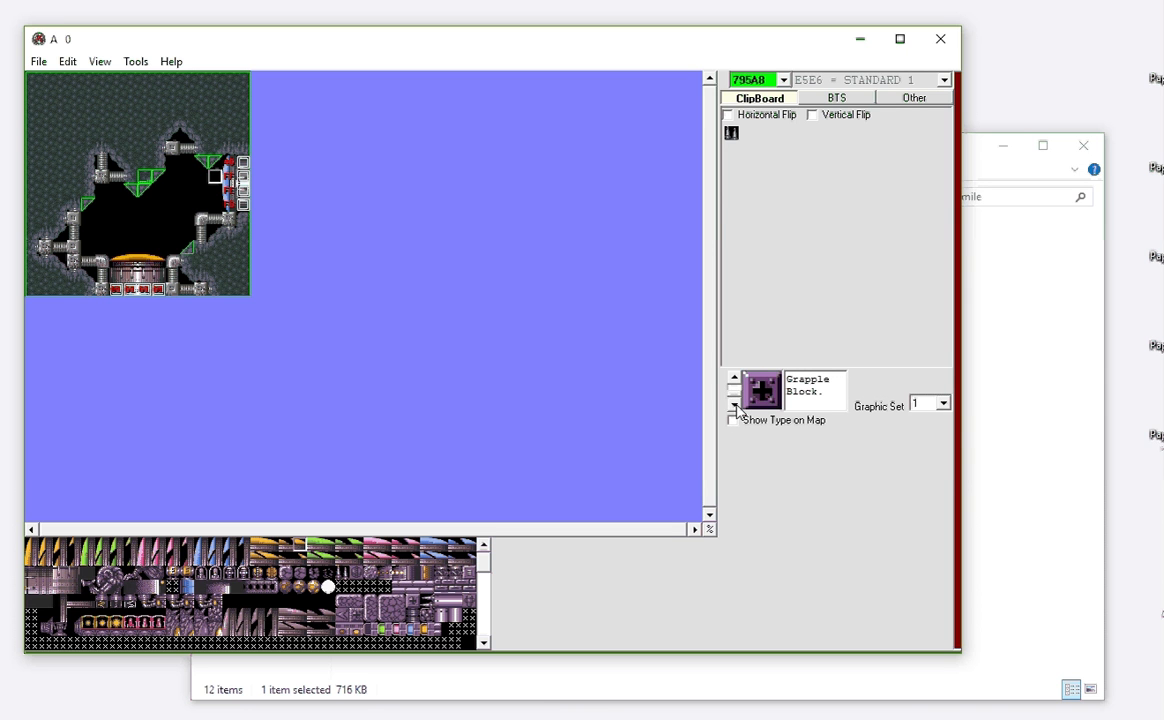
- Change the block type to Bomb Block and on to Air X-RAY, and show that type on the map
click(735, 405)
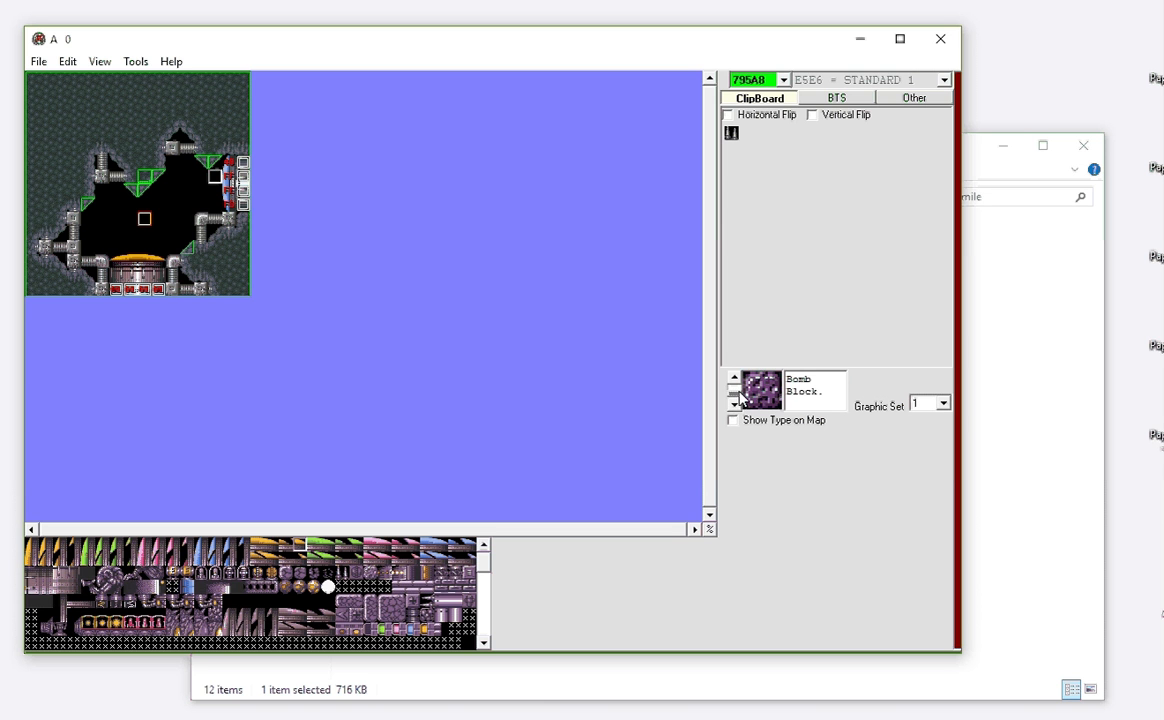
click(735, 378)
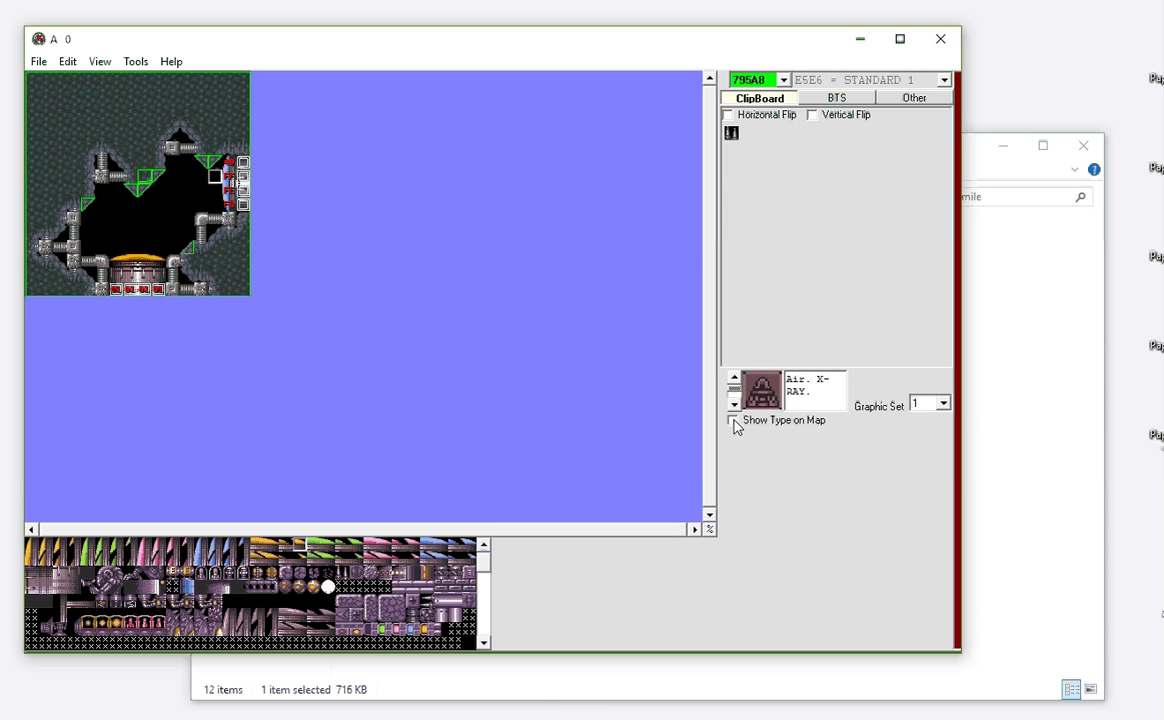
click(733, 421)
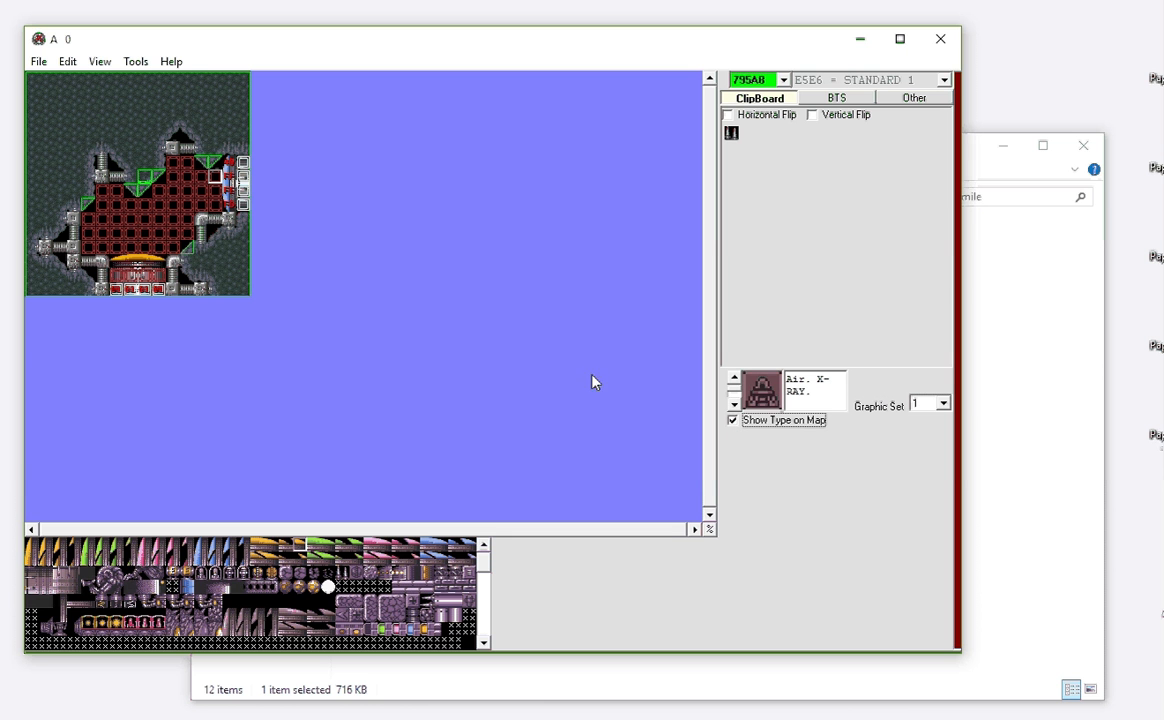
- Copy the solid wall tile above the upper-left pipe to the clipboard and highlight the Door block type on the map
right_click(104, 134)
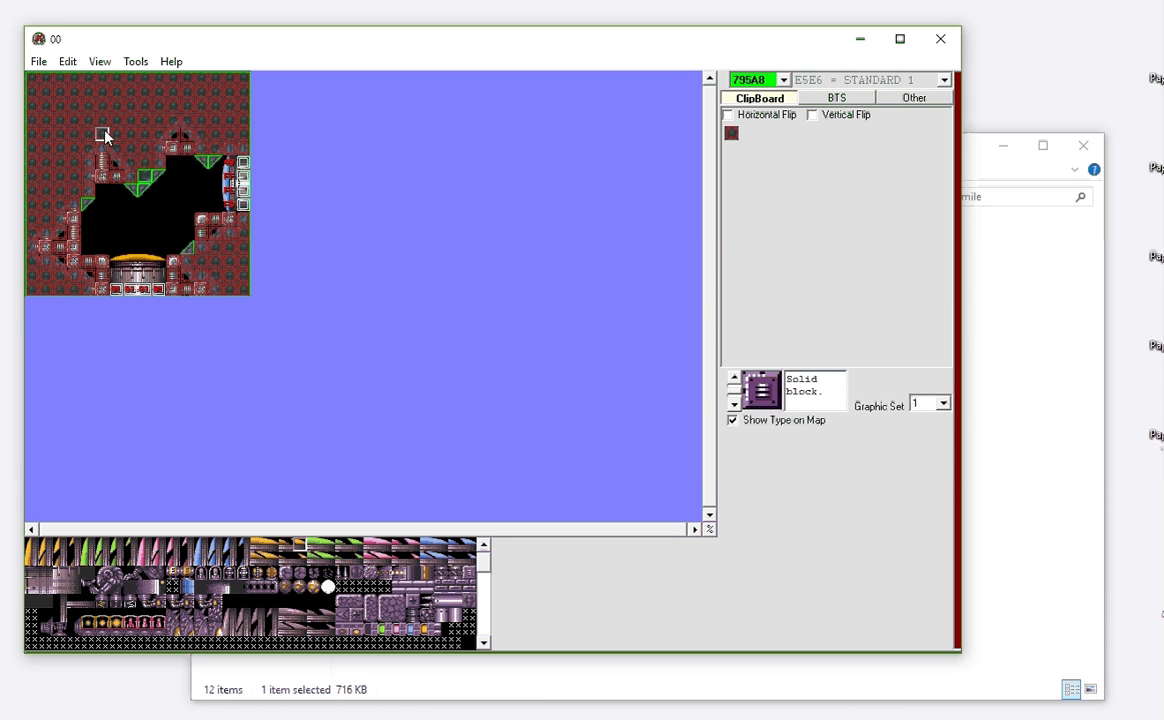
click(734, 404)
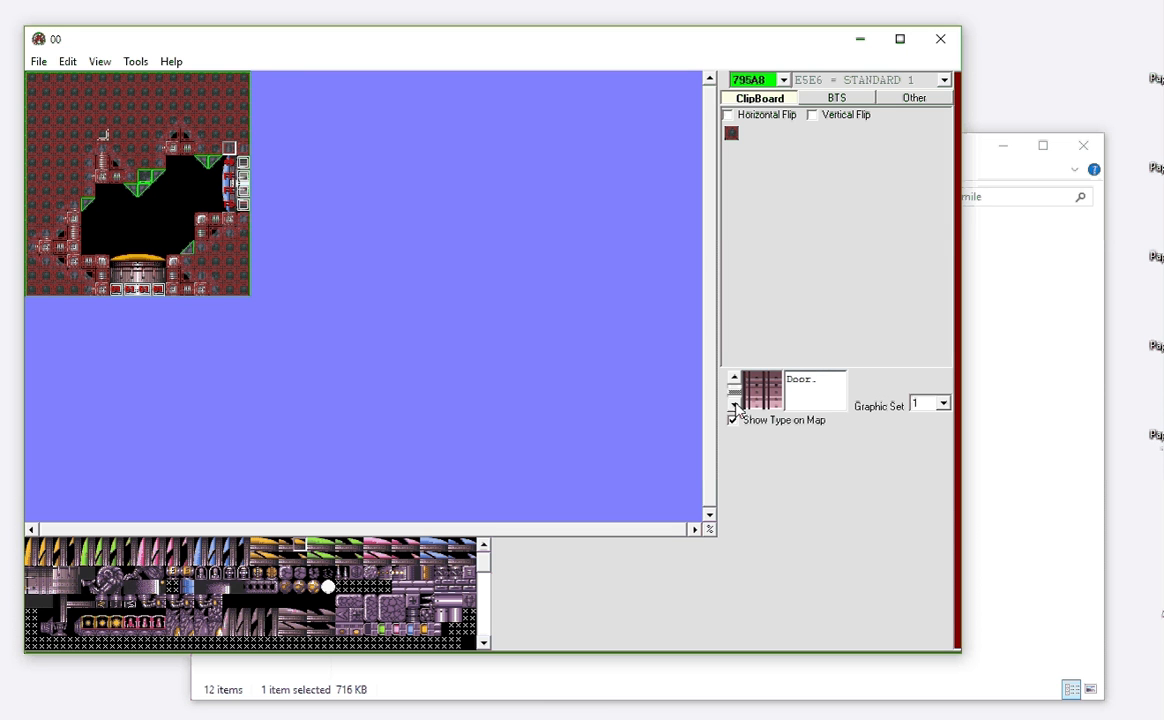
click(732, 422)
click(732, 422)
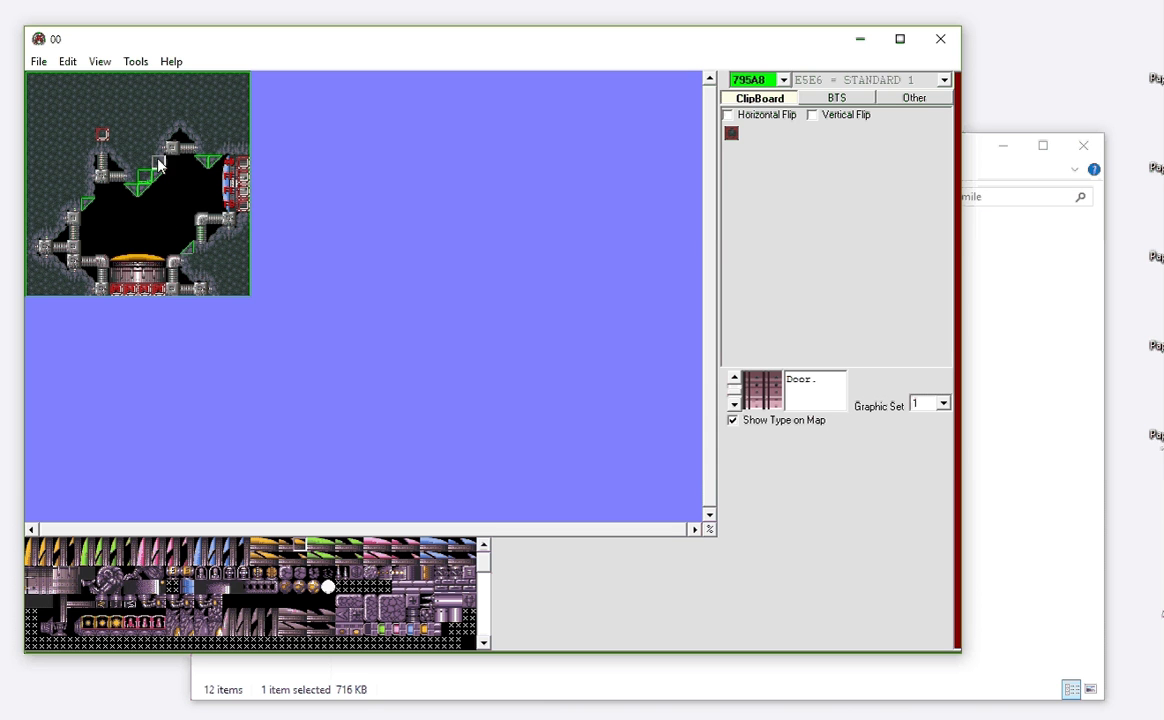
- Hide the type display on the map and cycle the block type through Spike Block and Shot Block back to Solid block
click(733, 421)
click(734, 404)
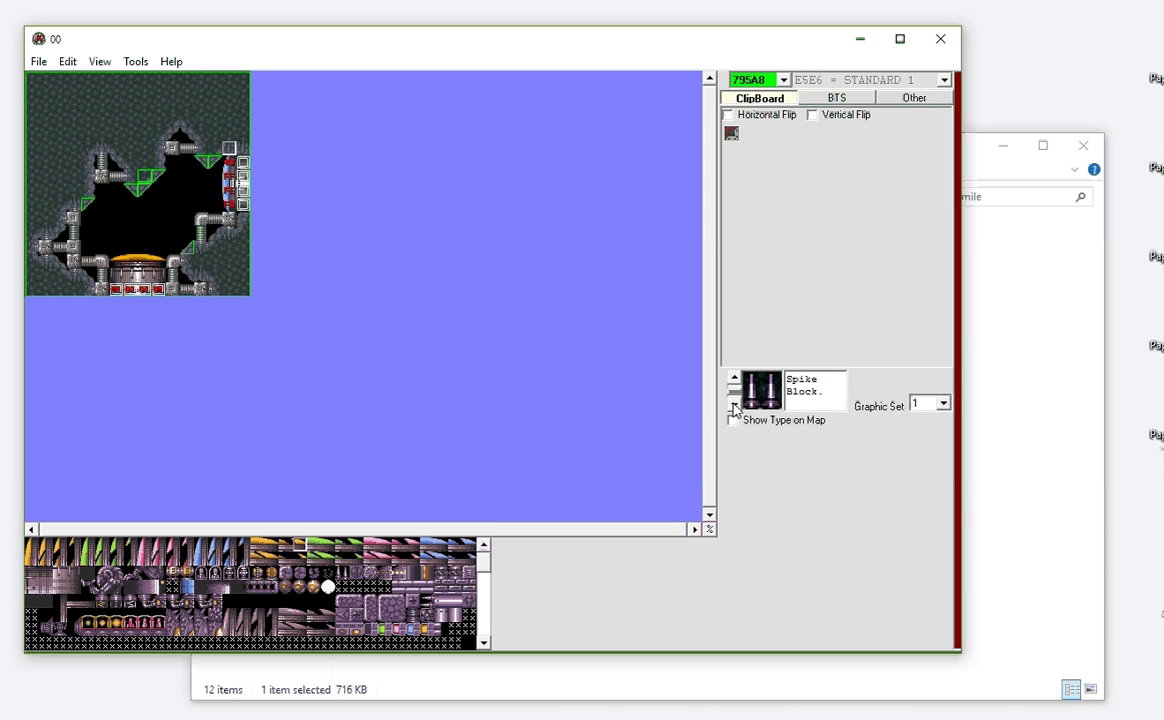
click(734, 405)
click(734, 405)
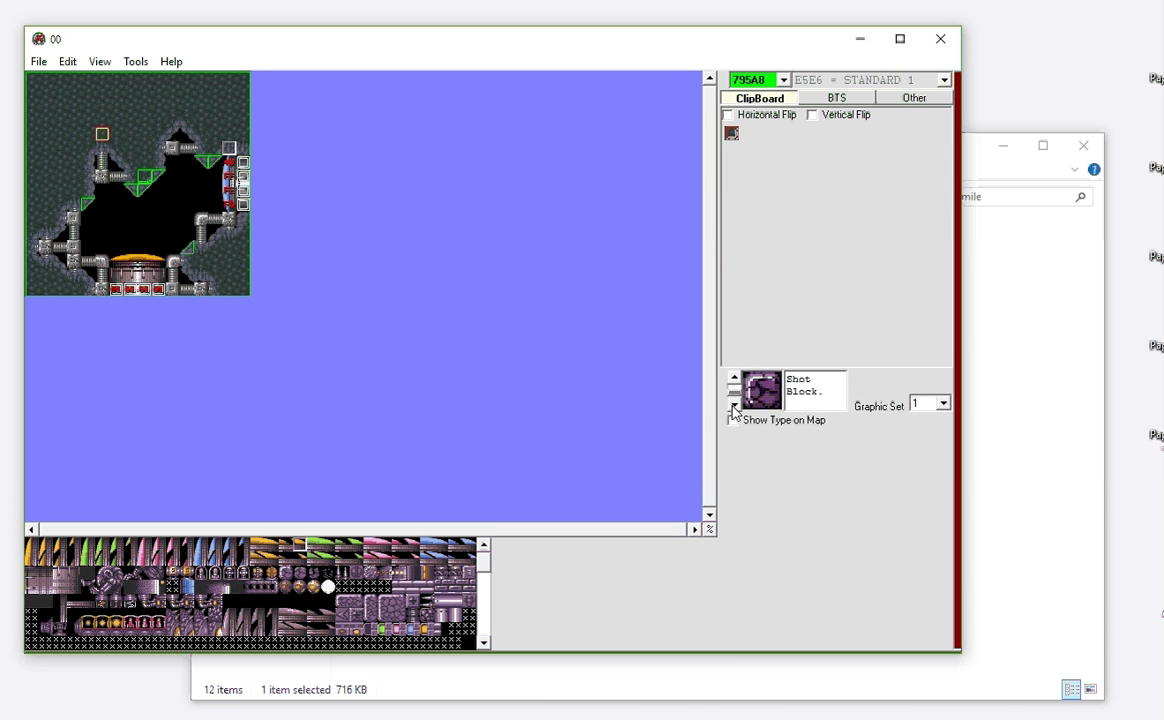
click(733, 380)
click(733, 380)
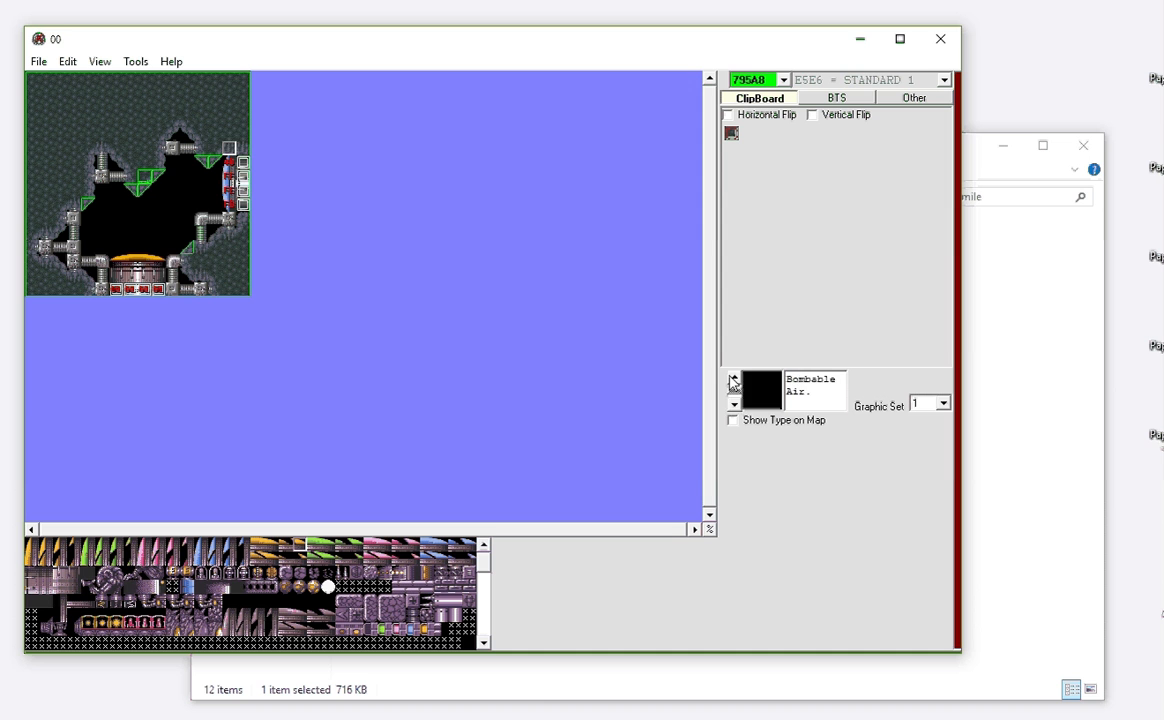
click(733, 380)
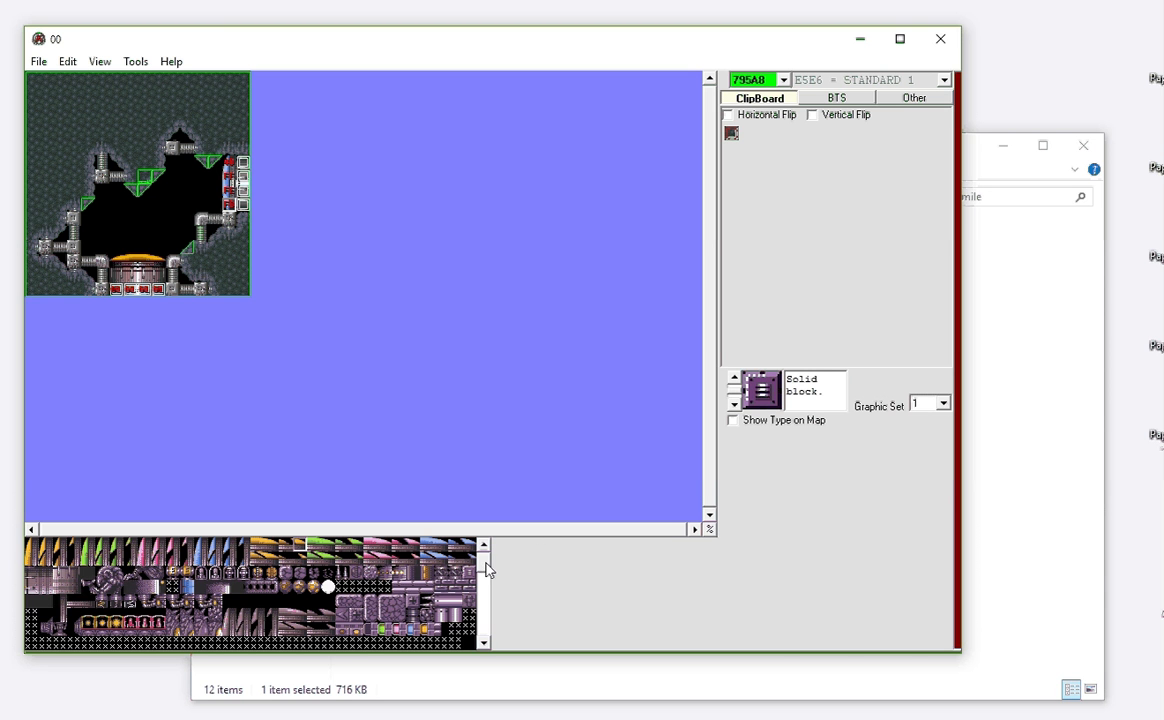
- Switch the room to graphic set 8 and look over the tile table
click(918, 405)
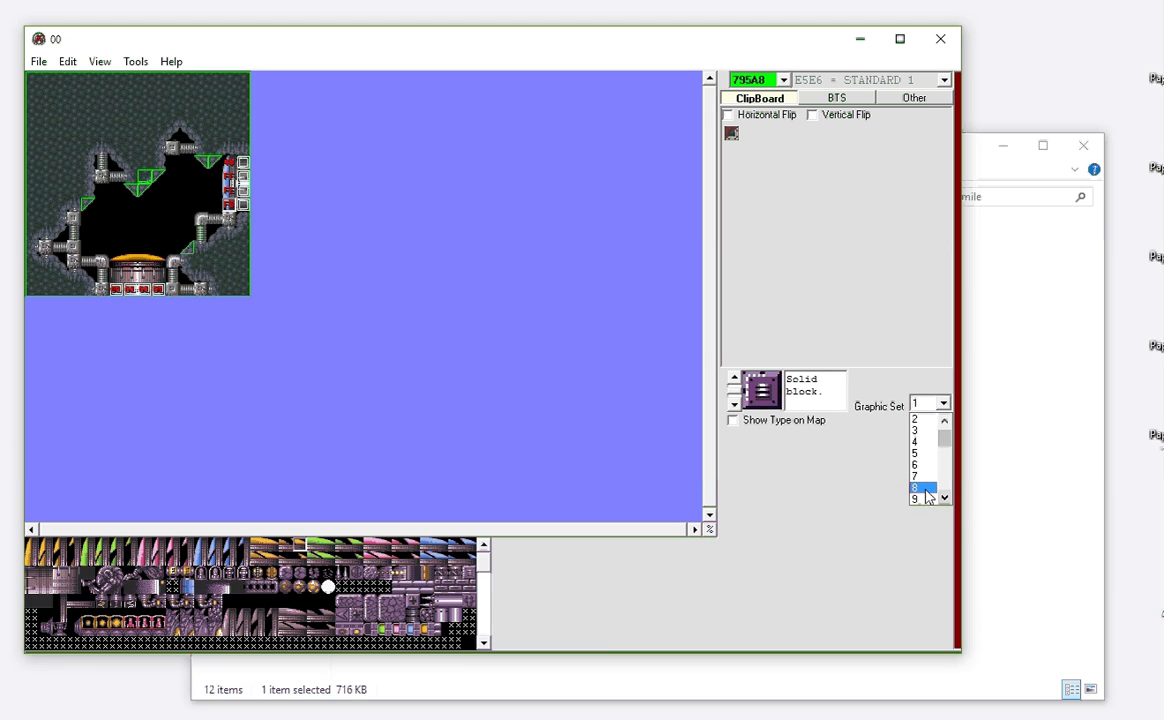
click(918, 487)
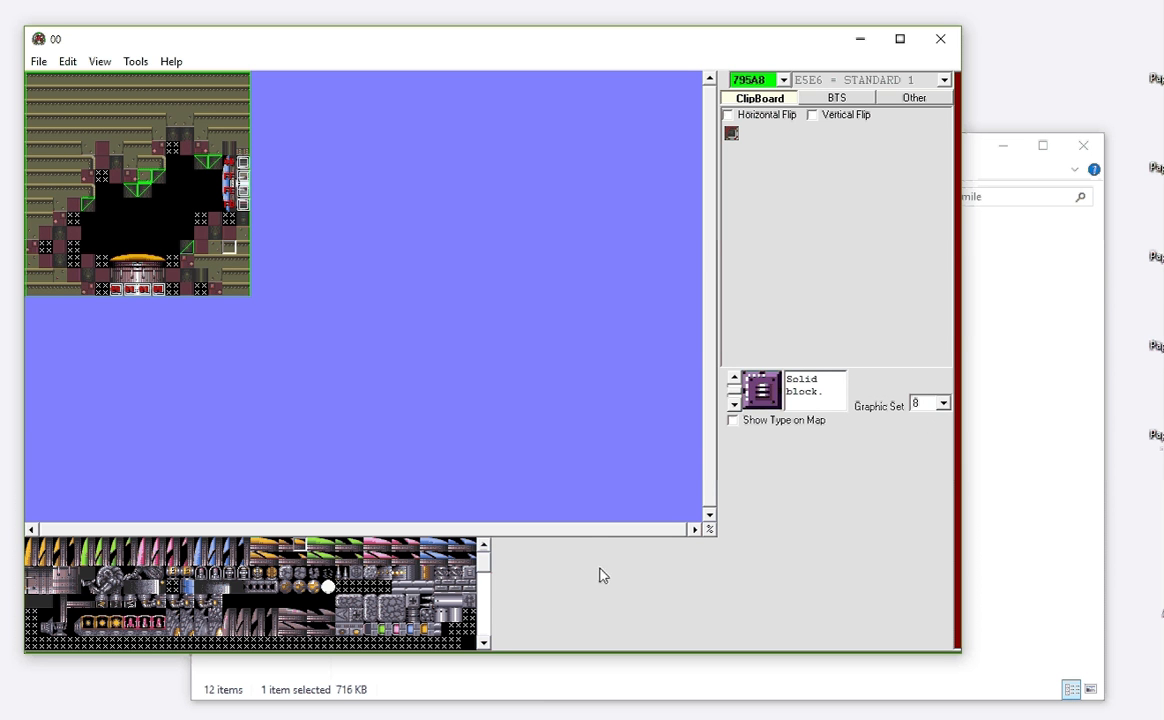
mouse_move(485, 561)
mouse_down()
mouse_move(484, 602)
mouse_move(484, 567)
mouse_up()
- Browse the available graphic sets and return the room to graphic set 1
click(943, 403)
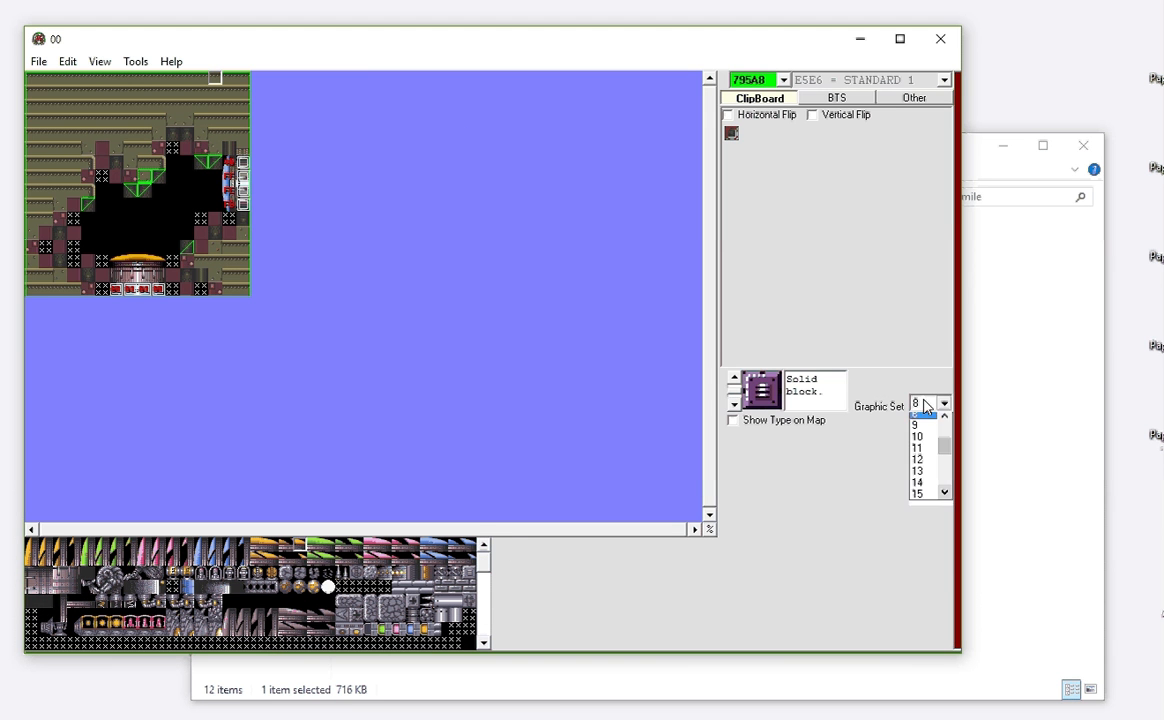
click(940, 415)
click(940, 408)
click(941, 410)
click(943, 409)
click(943, 409)
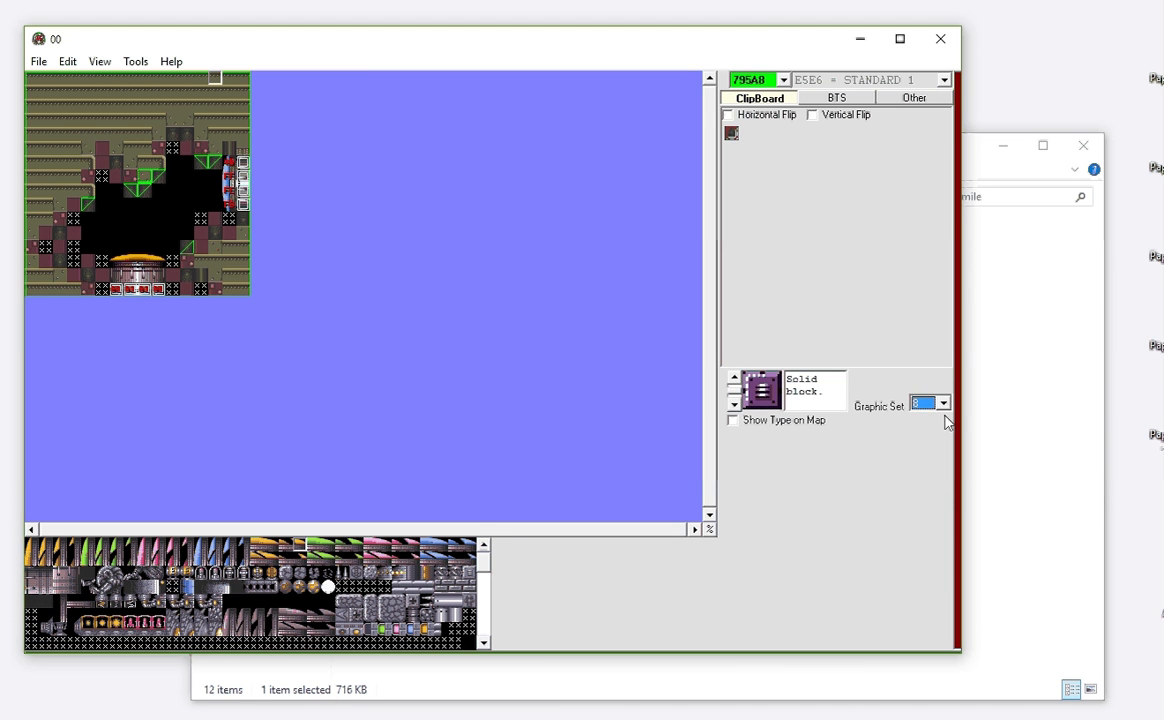
click(943, 409)
drag(944, 452, 944, 424)
click(925, 420)
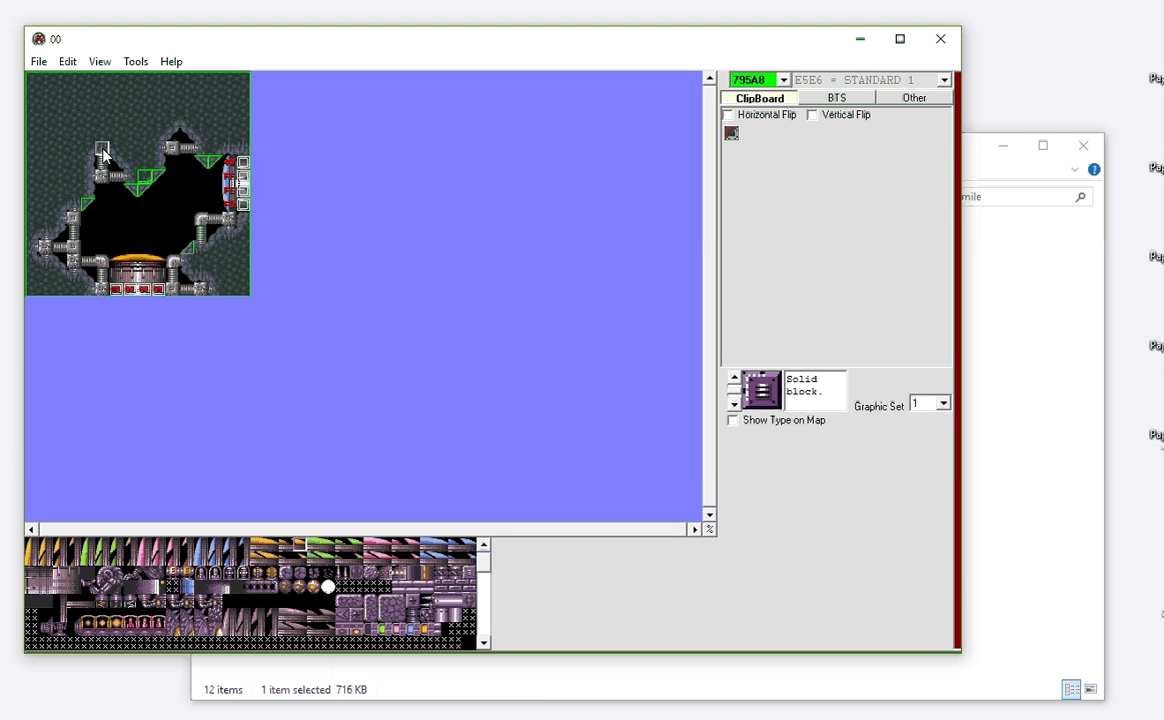
- Copy the pipe corner beside the floor door to the clipboard, try the horizontal and vertical flips, and leave both off
right_click(173, 266)
click(772, 118)
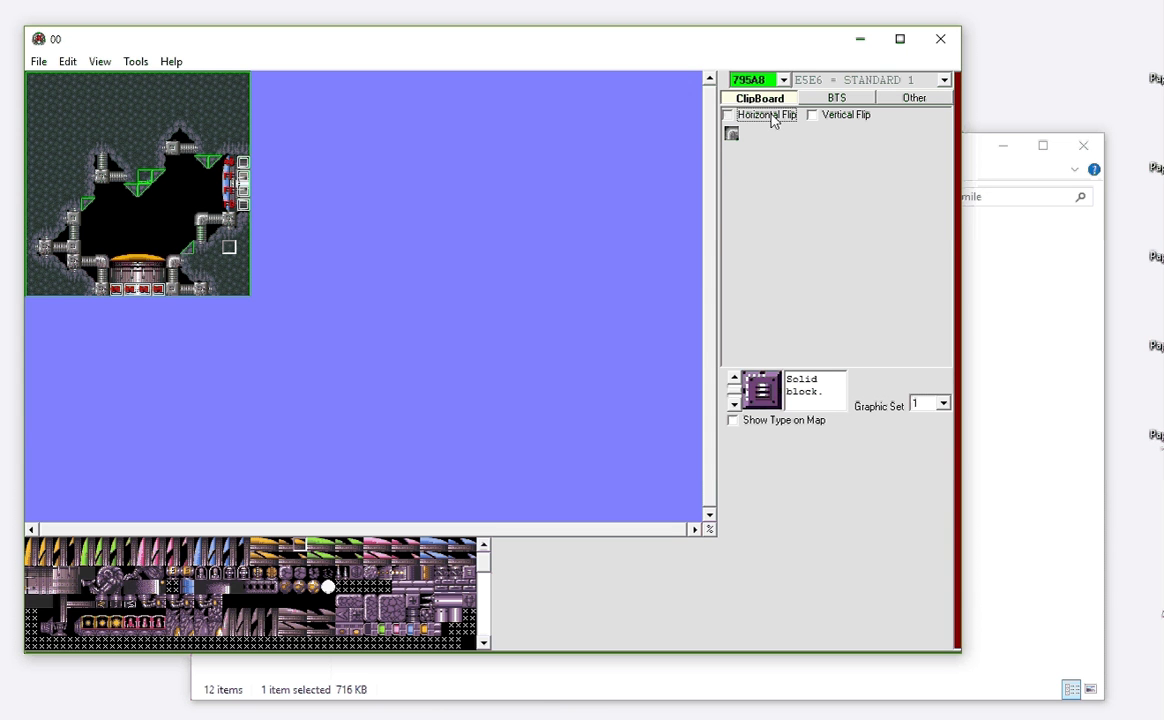
click(822, 118)
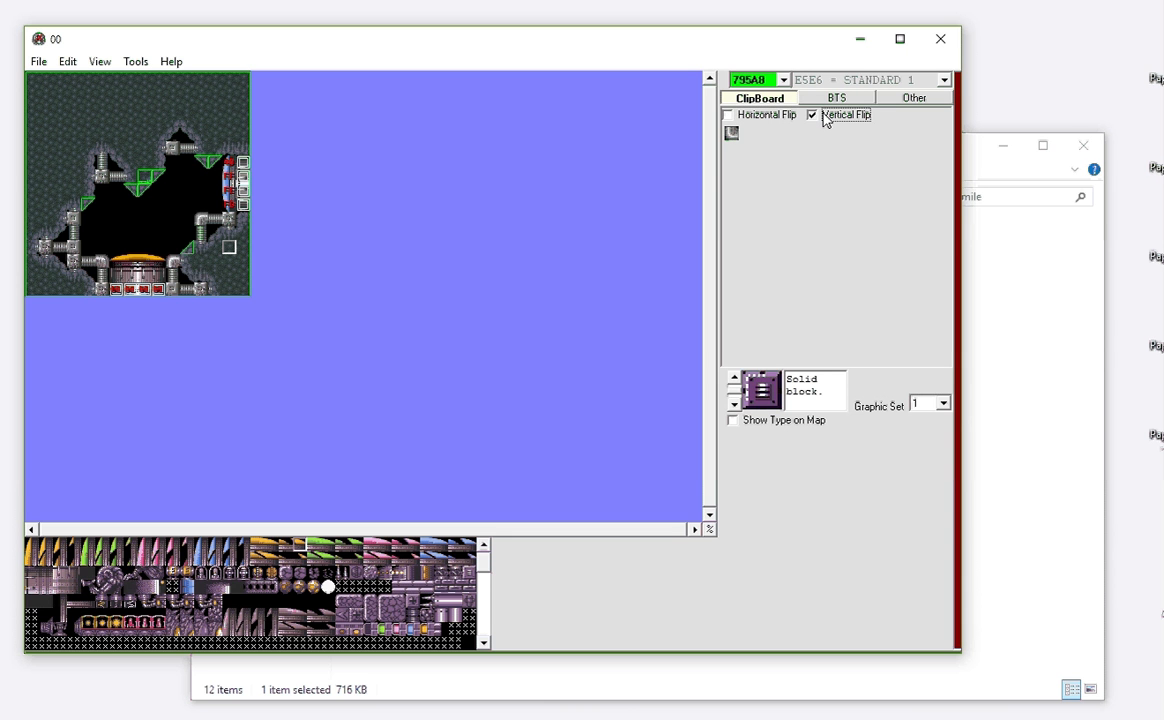
click(824, 118)
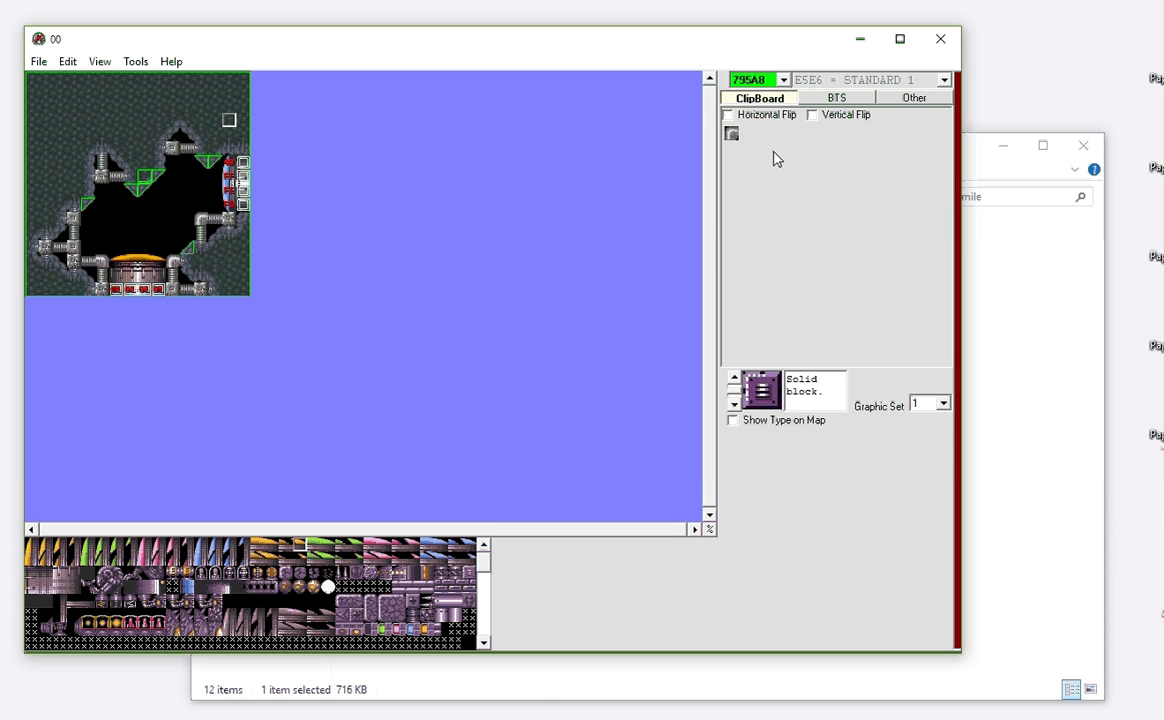
- Load room 7962A to view its layout
click(784, 80)
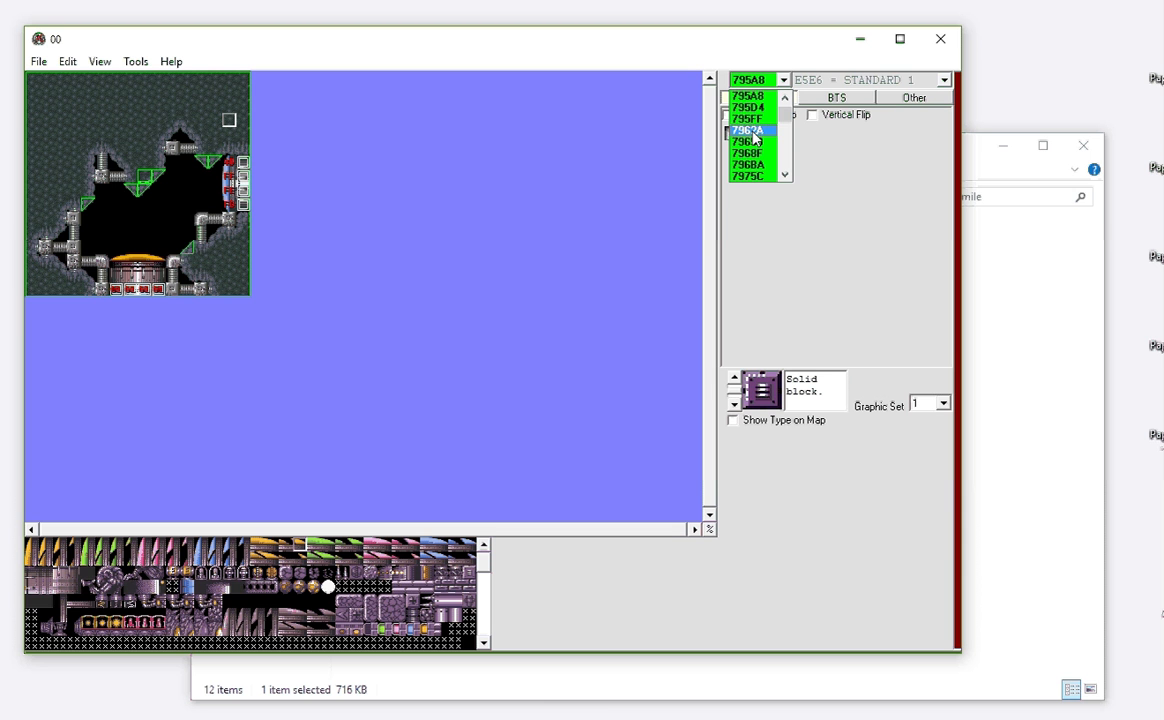
click(752, 131)
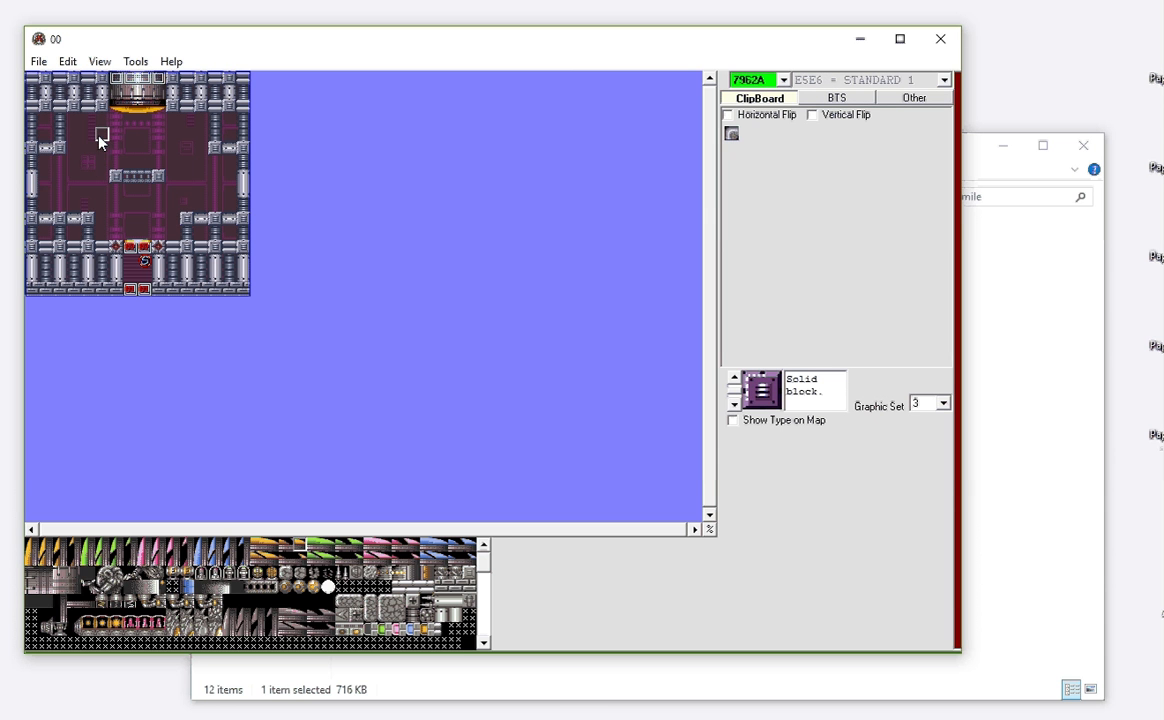
- Load room 791F8 and bring the ship near the ground into view
click(770, 80)
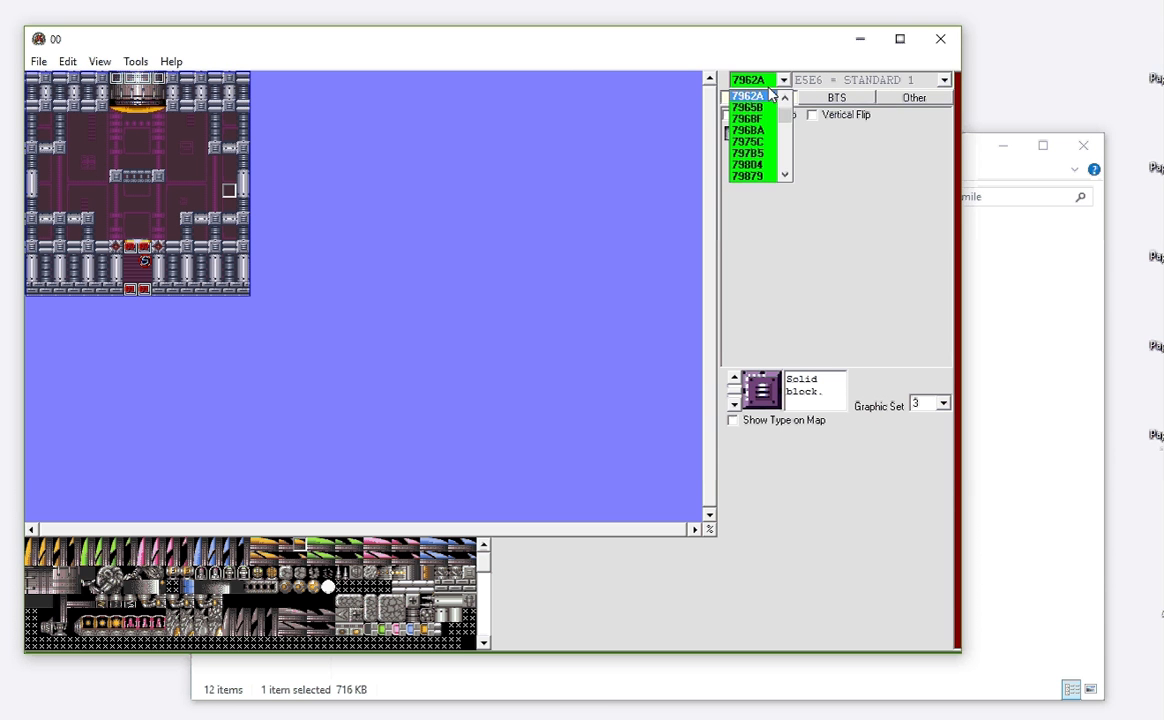
scroll(765, 130, up, 3)
click(763, 97)
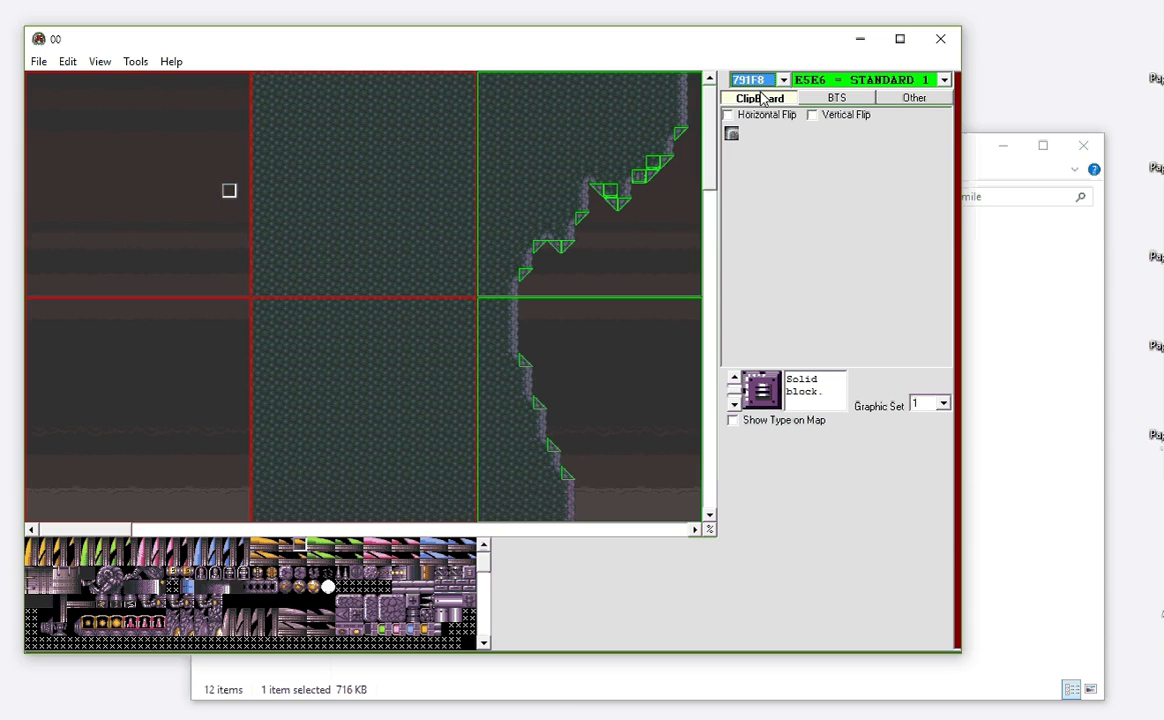
drag(100, 529, 413, 545)
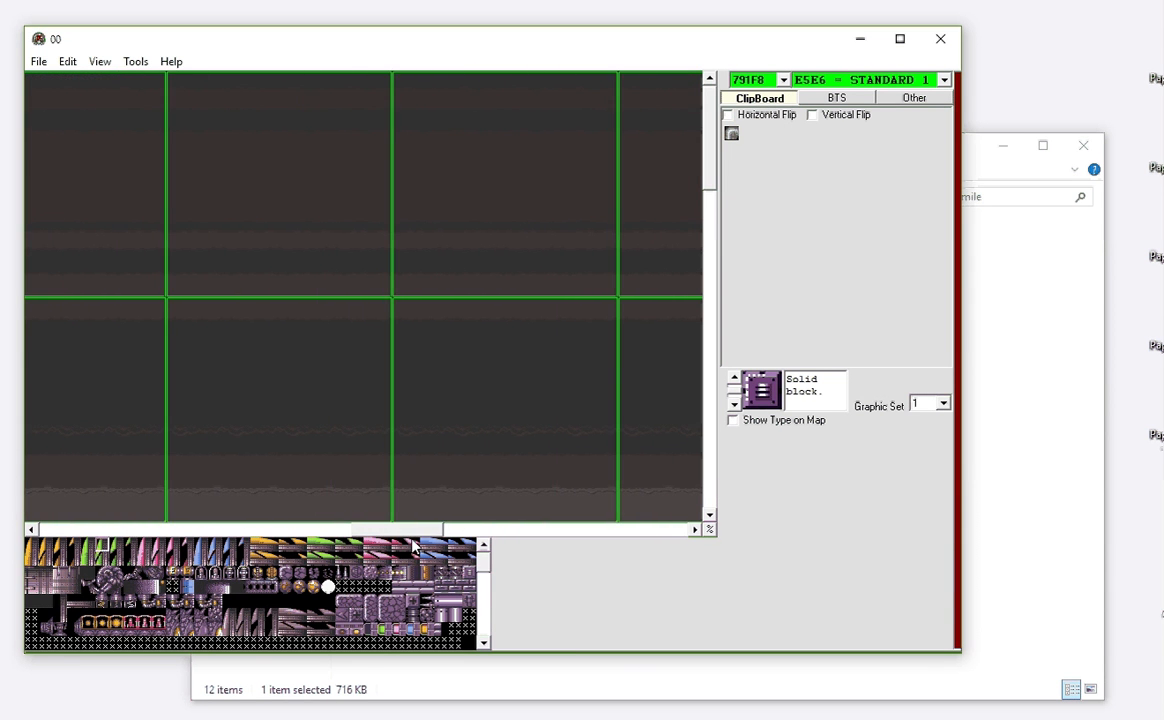
drag(712, 178, 688, 530)
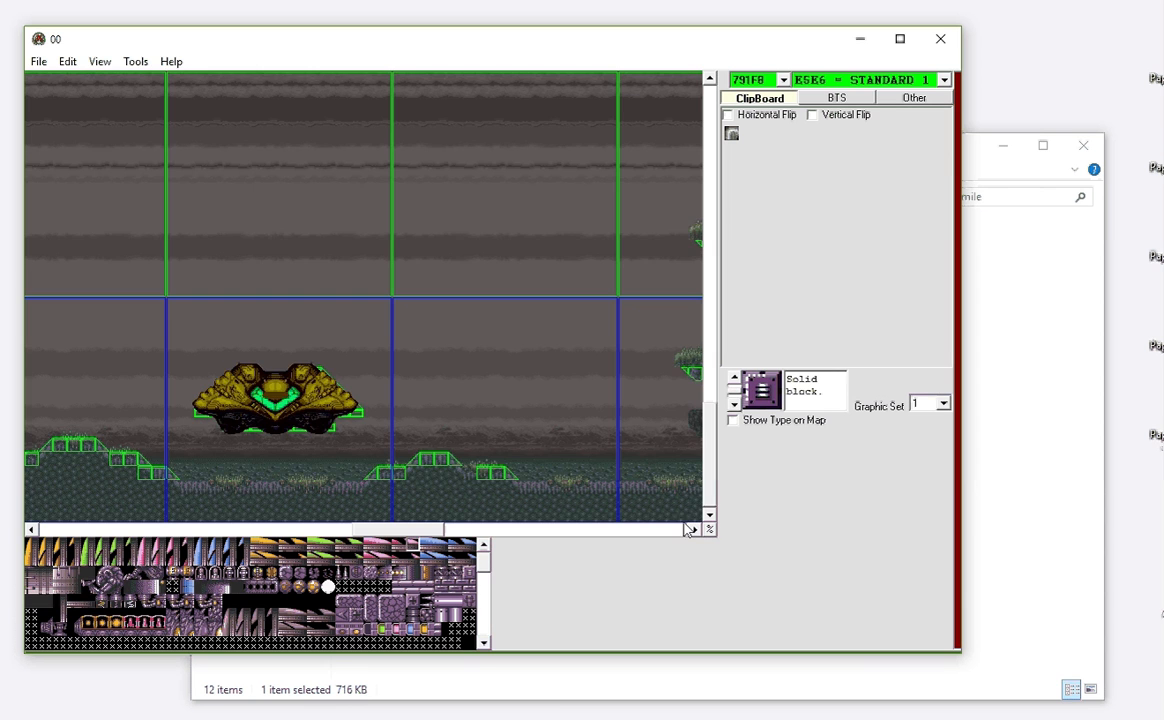
drag(442, 533, 370, 538)
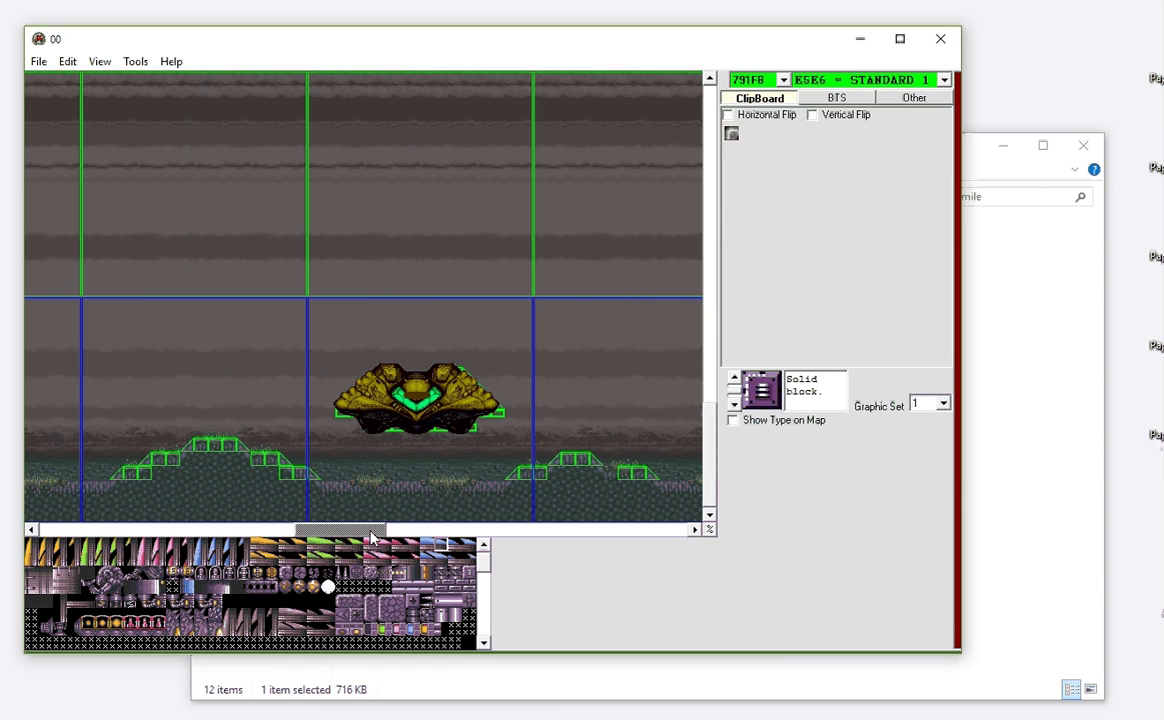
- Reload the room's STANDARD 1 state, switch to E612 = Events 2, and view the area around the ship
click(837, 88)
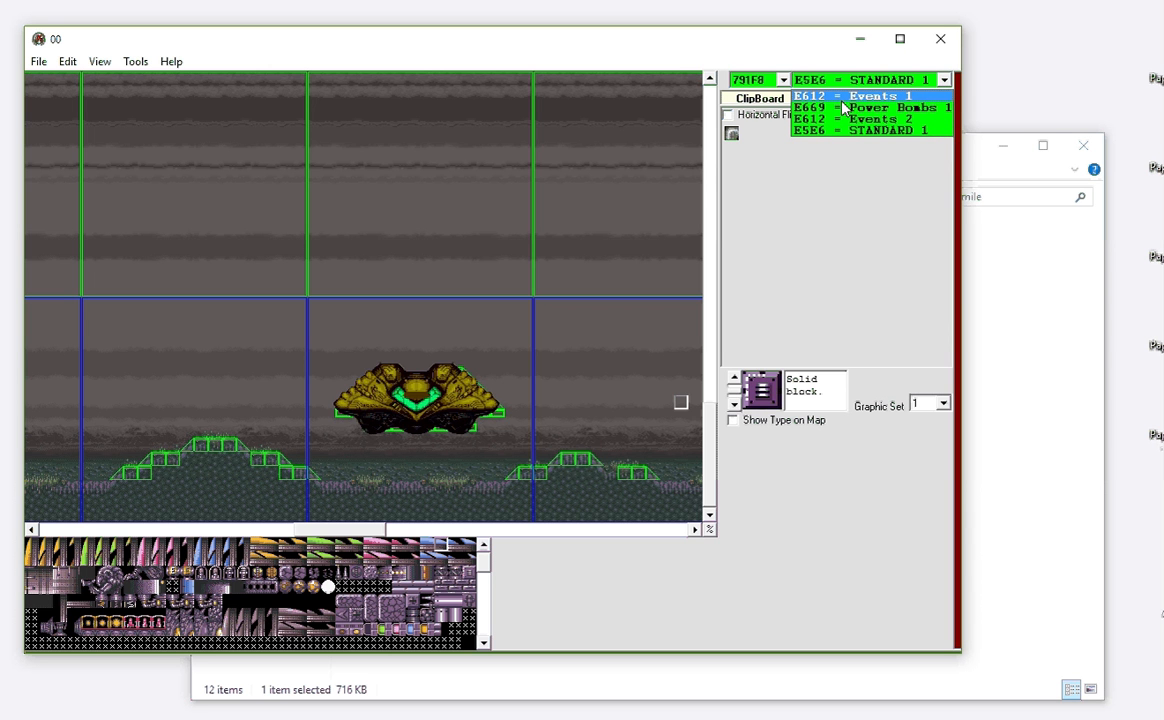
click(839, 135)
click(853, 88)
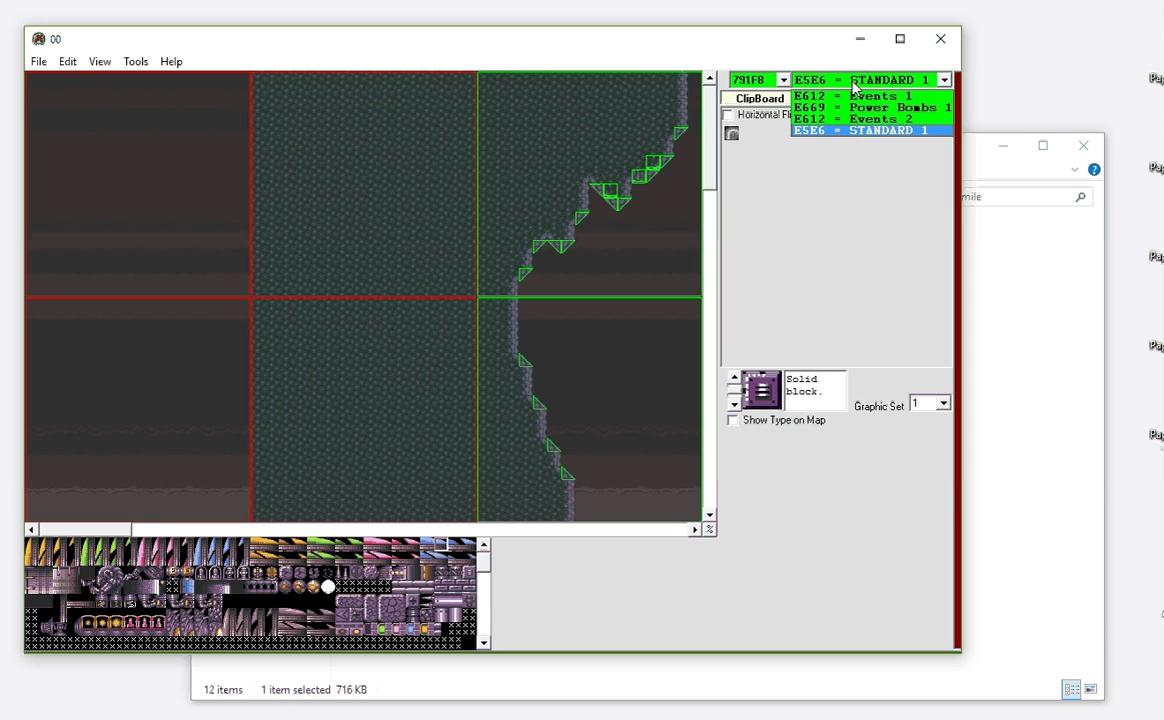
click(850, 118)
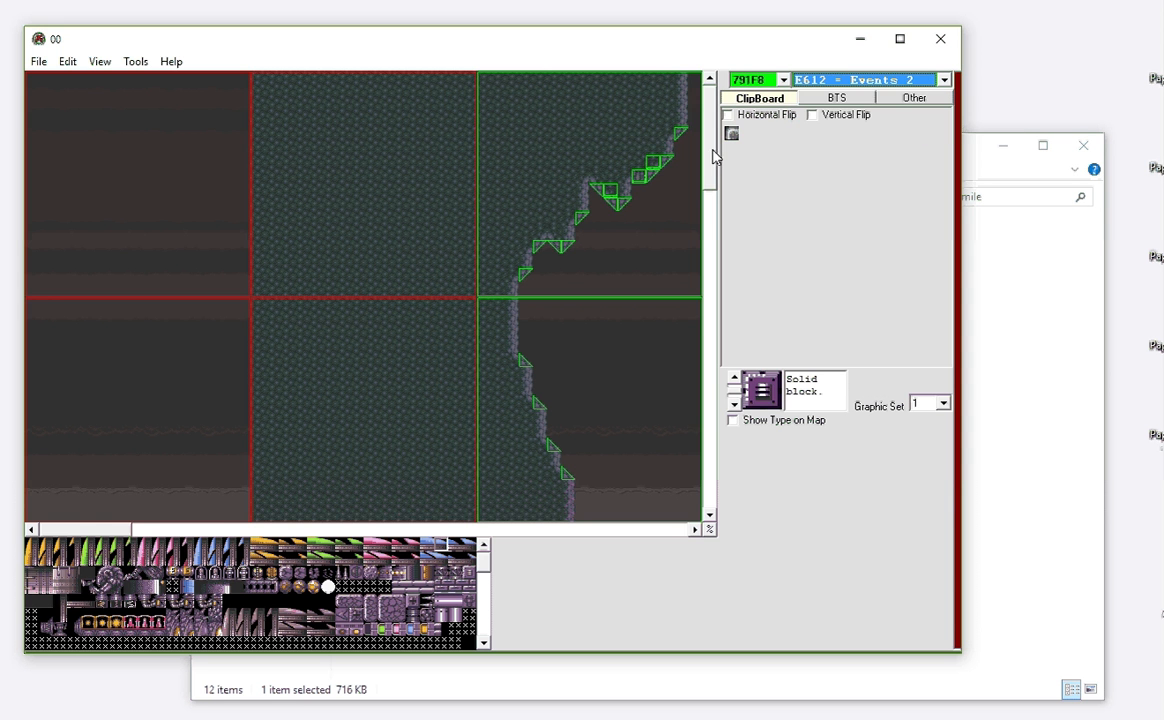
drag(711, 155, 691, 498)
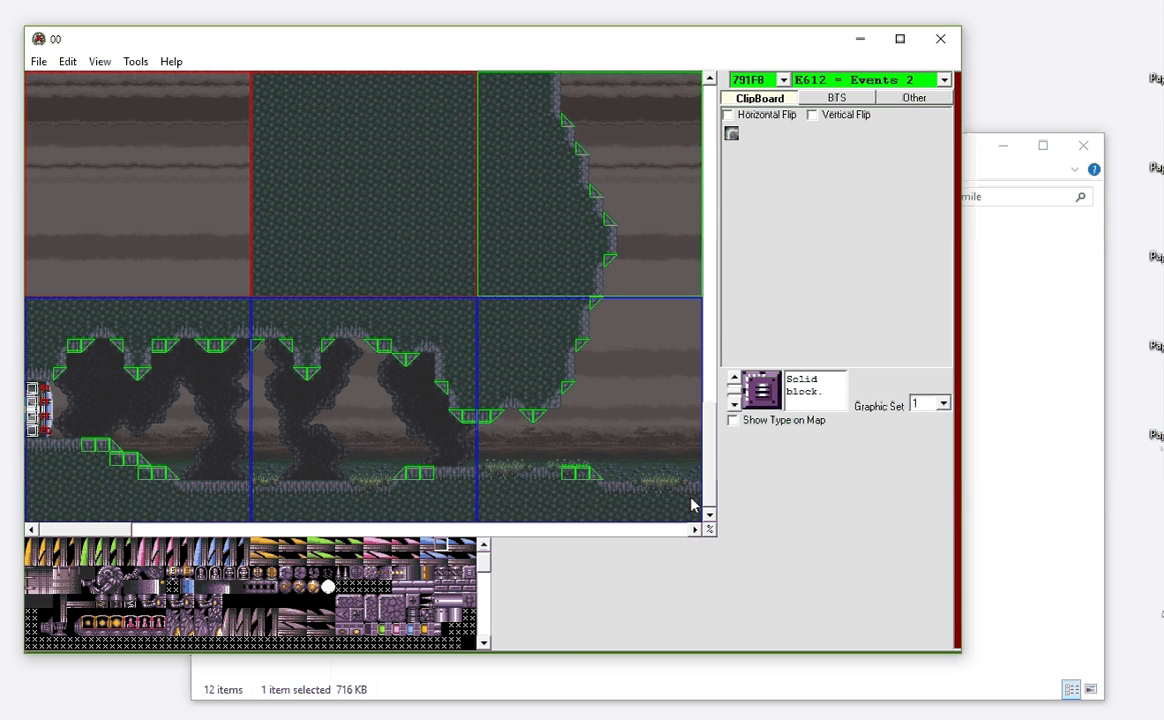
click(284, 530)
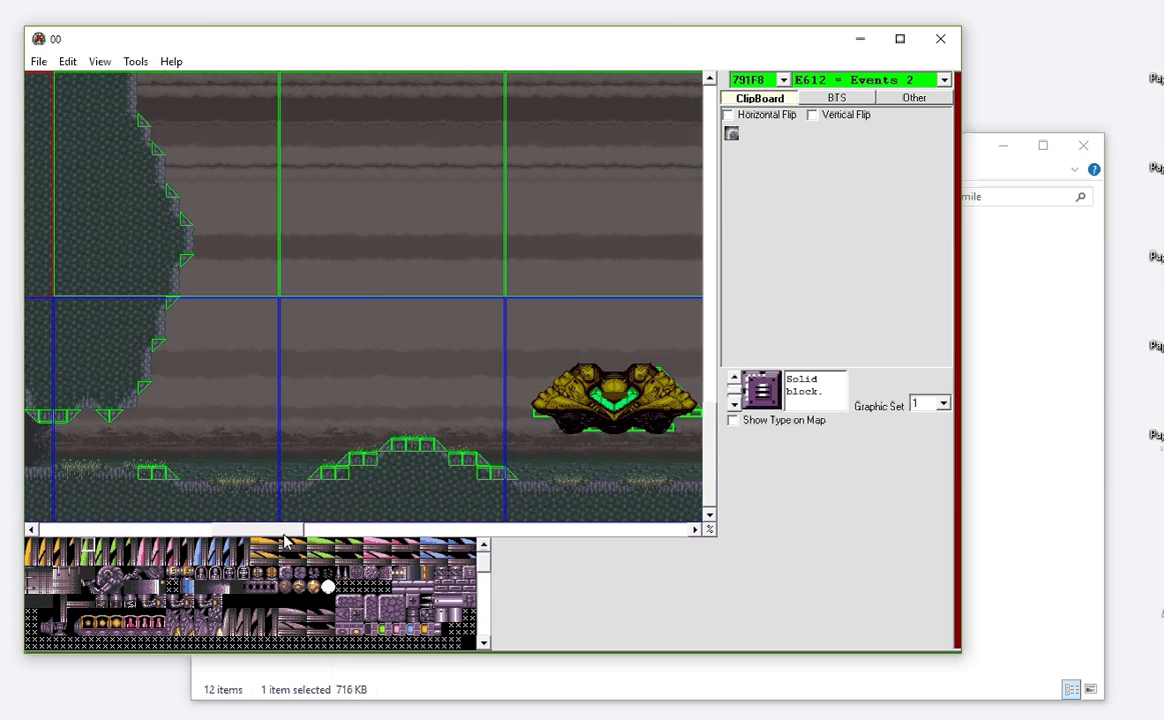
drag(284, 538, 431, 538)
- Switch the room state to E612 = Events 1 and examine the ground around the ship and the cave by the door
click(846, 81)
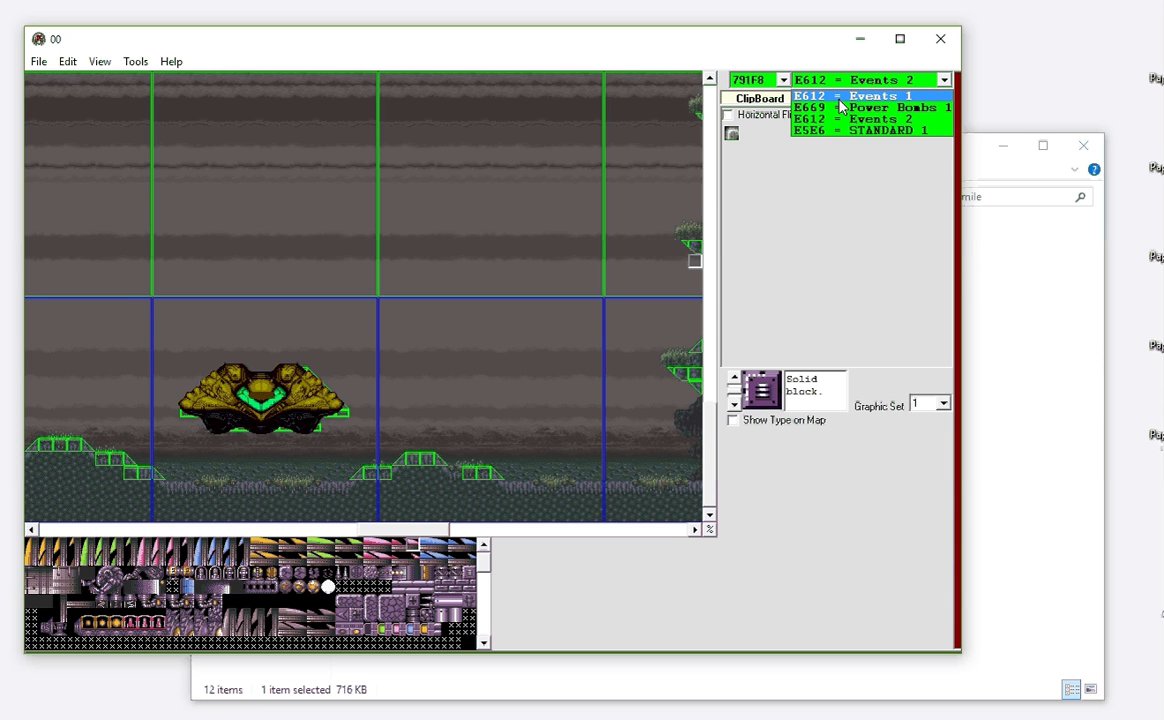
click(842, 96)
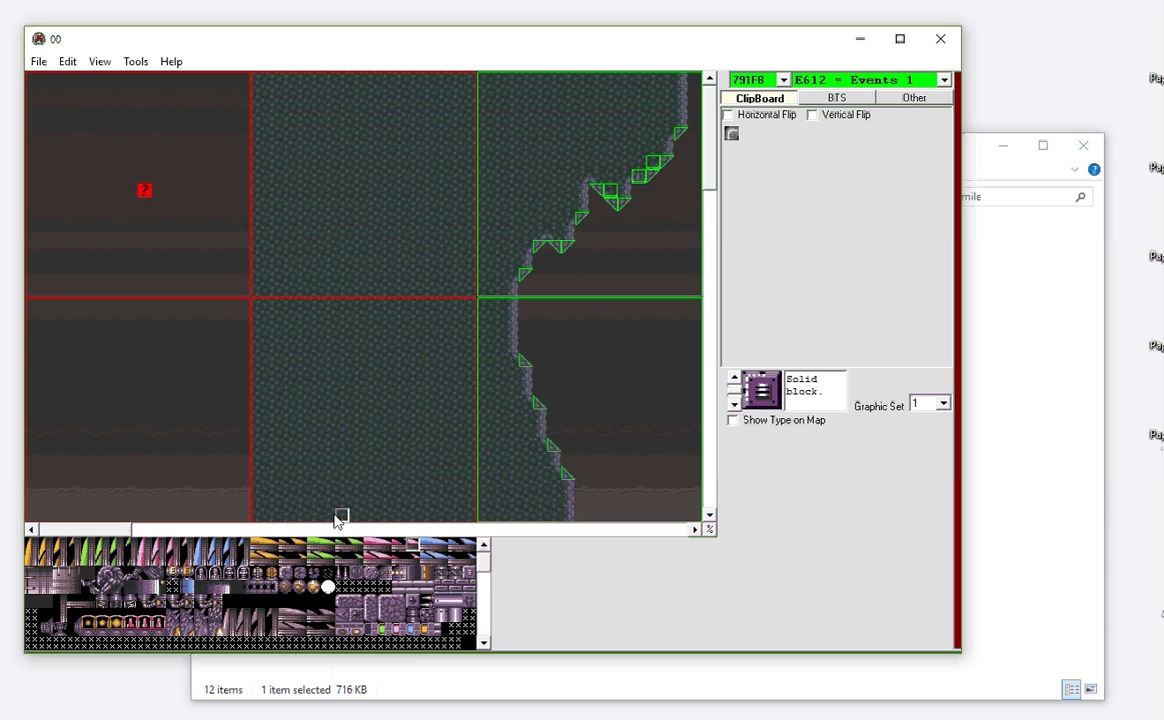
drag(106, 529, 447, 514)
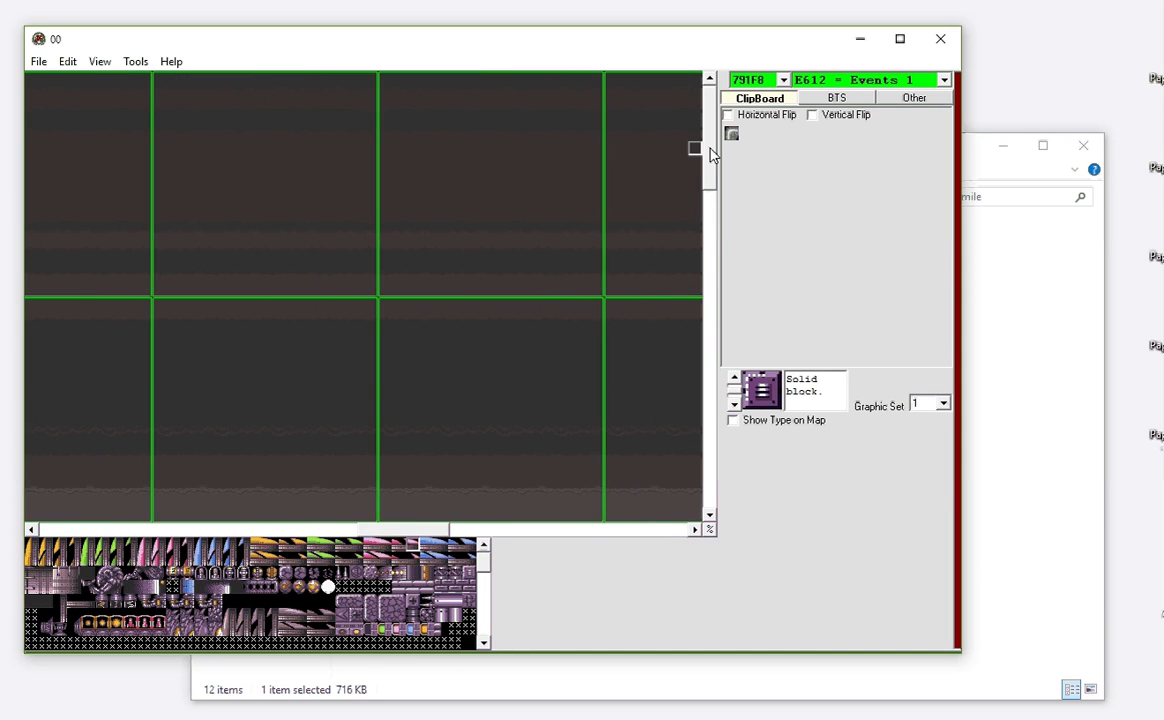
drag(705, 150, 707, 490)
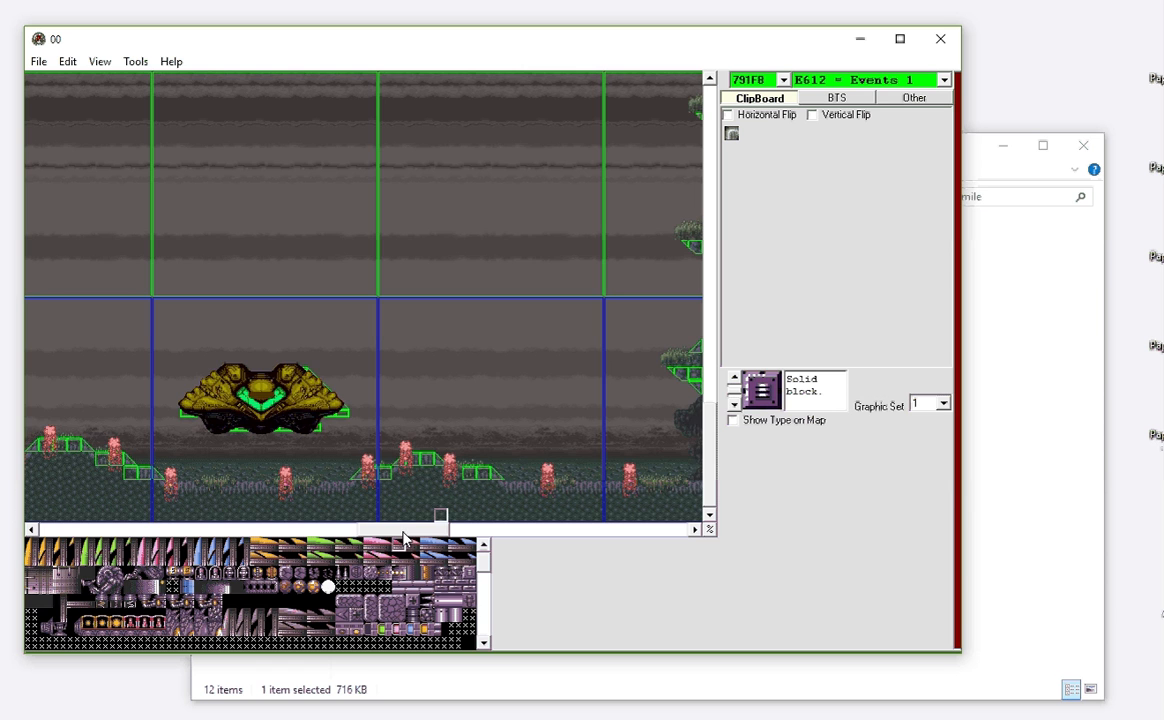
drag(404, 533, 73, 543)
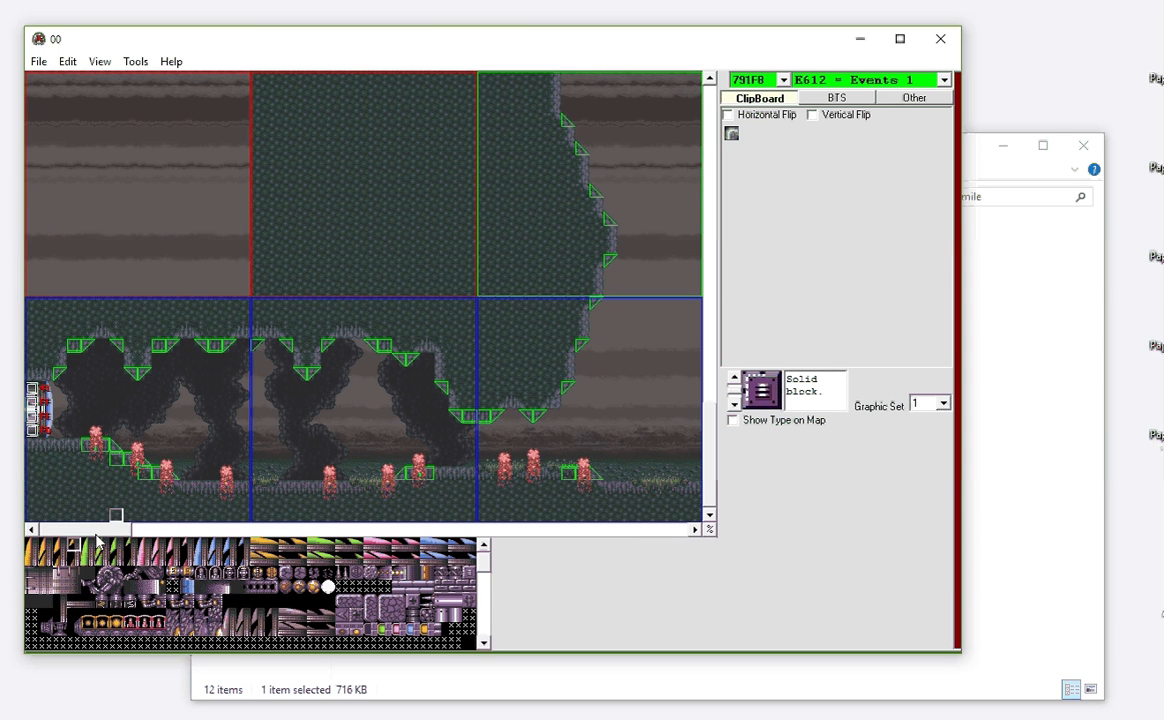
- Switch the room state to E5E6 = STANDARD 1 and examine the ground around the ship for comparison with Events 1
drag(97, 534, 400, 530)
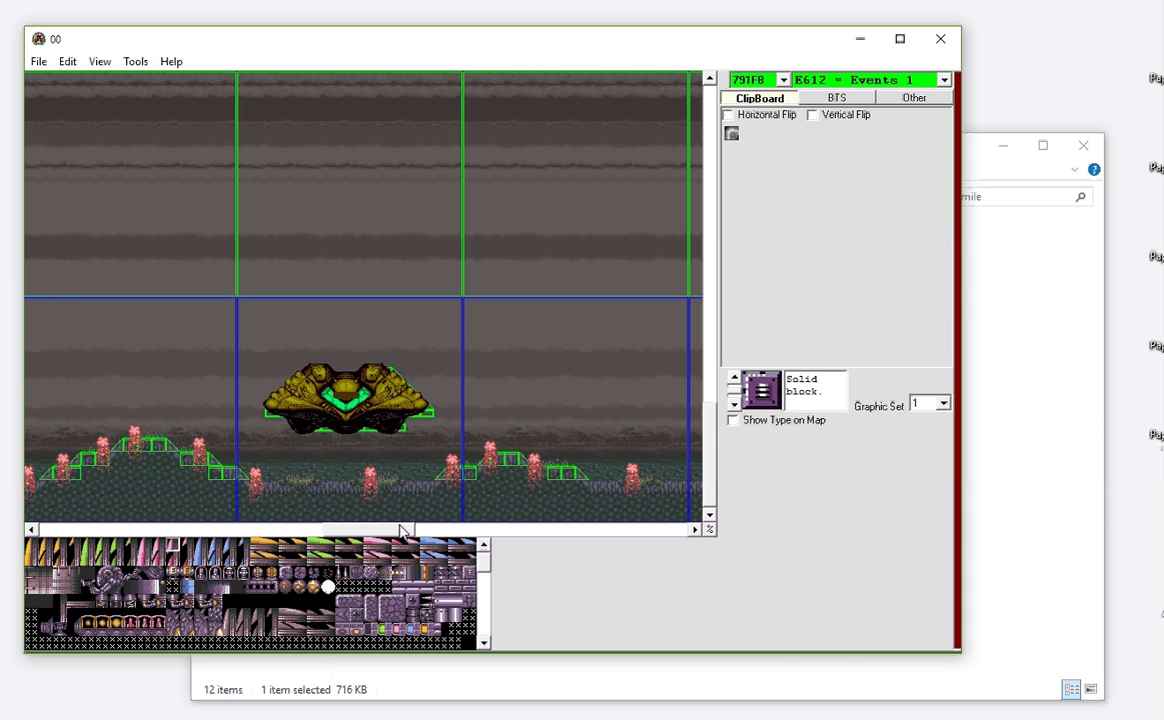
drag(400, 531, 393, 531)
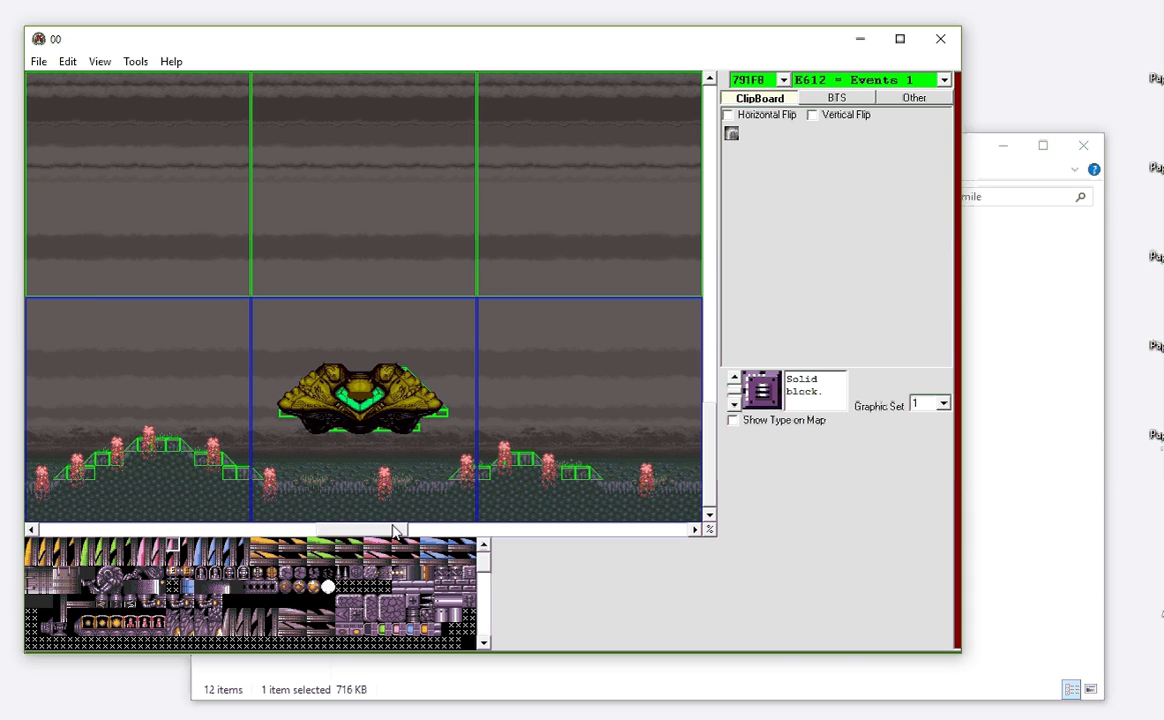
click(873, 82)
click(808, 172)
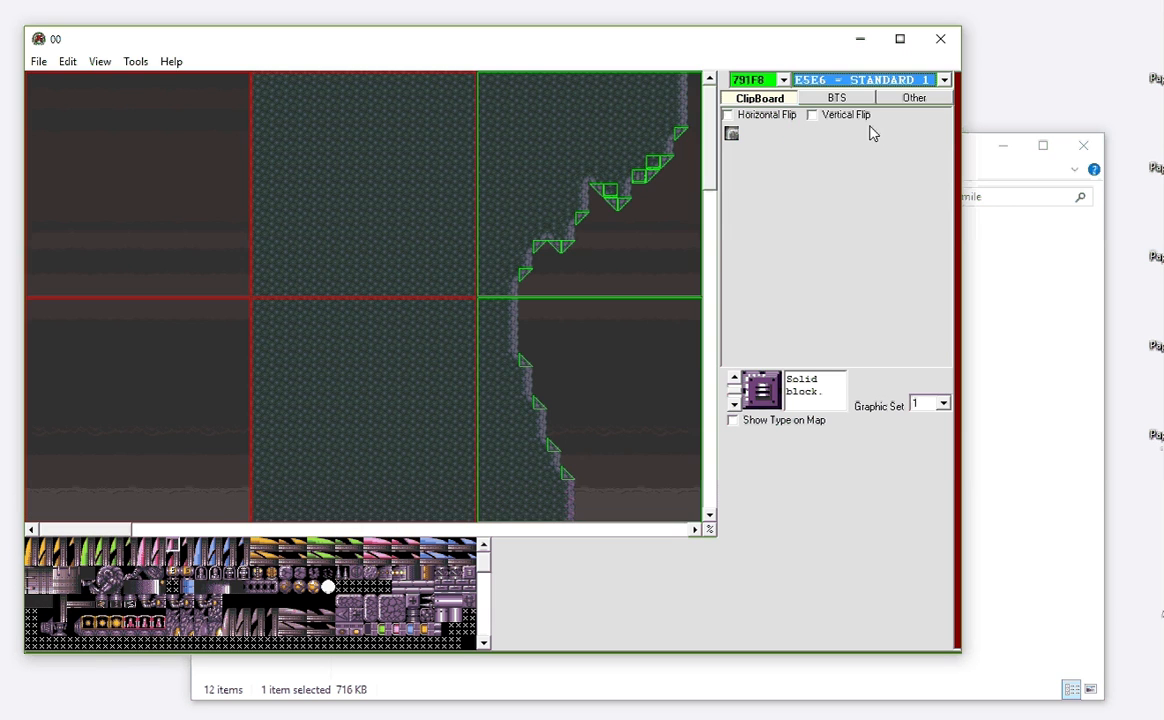
drag(112, 530, 440, 530)
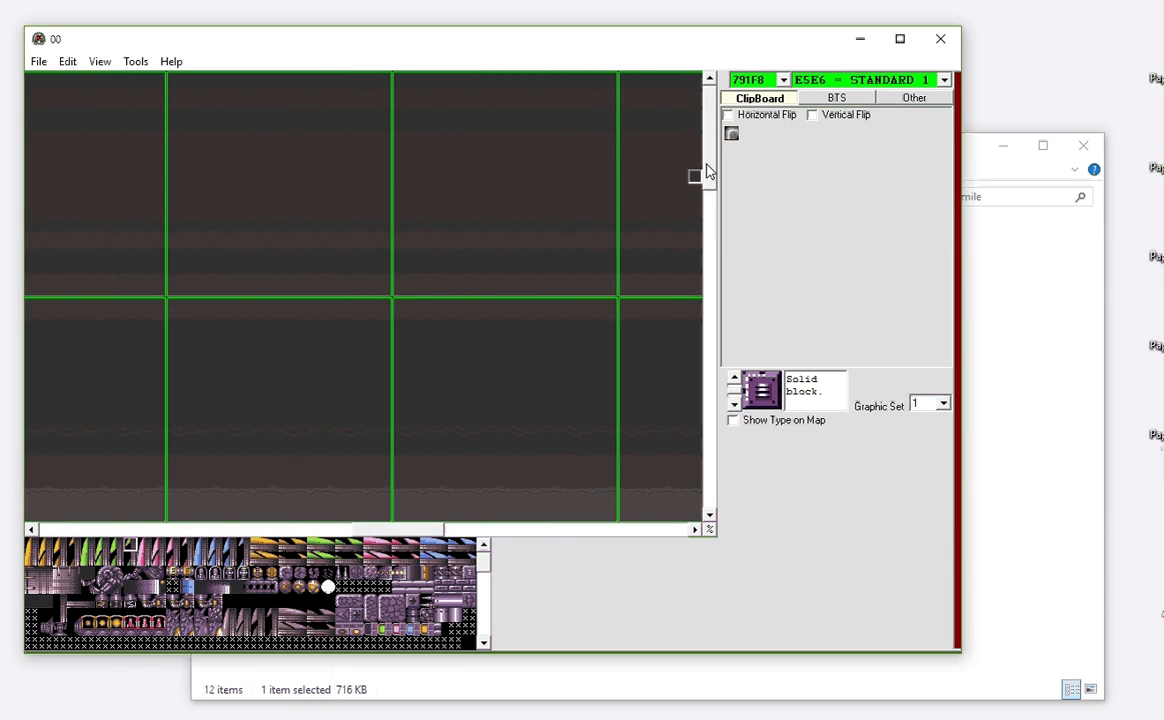
drag(696, 177, 697, 488)
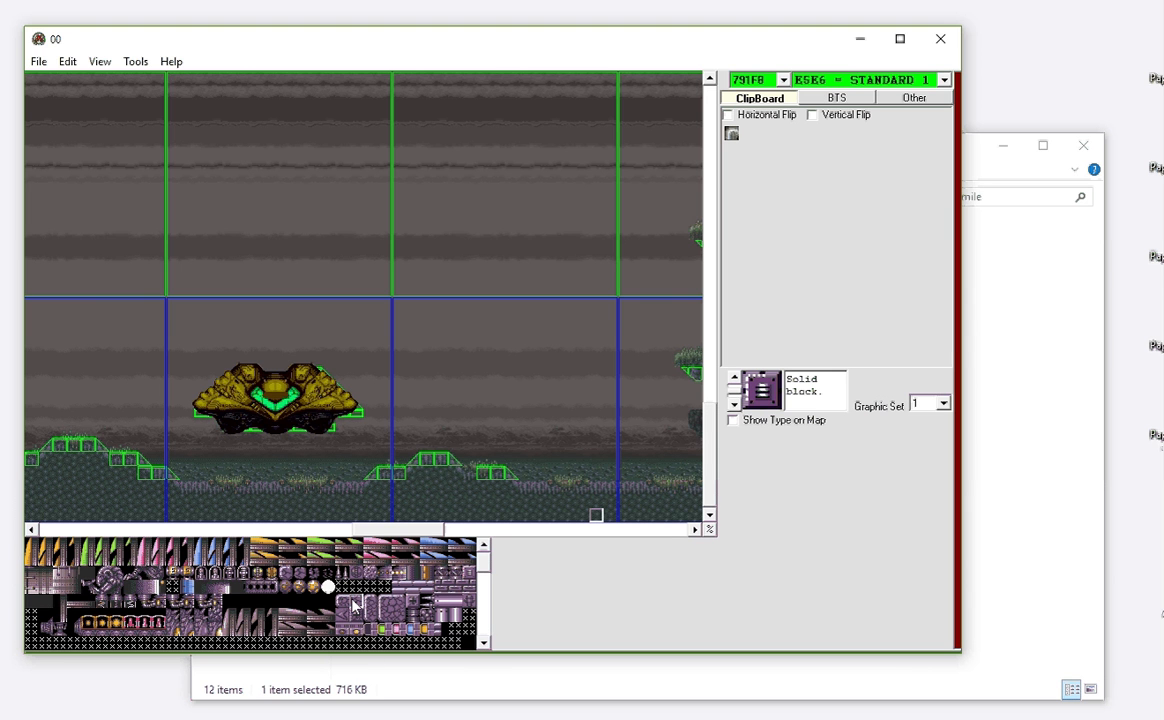
- Pick the grassy rock tile from the tile set and paint a five-tile row just above the ground beyond the ship
click(352, 607)
drag(483, 548, 485, 578)
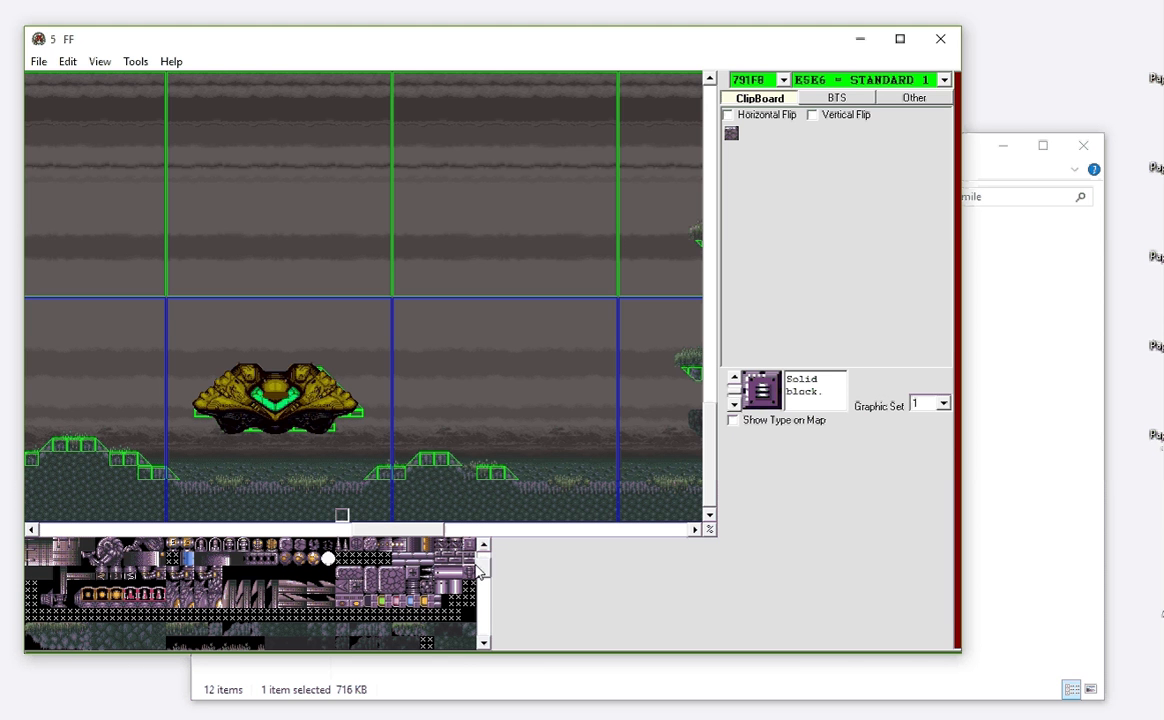
drag(483, 567, 483, 577)
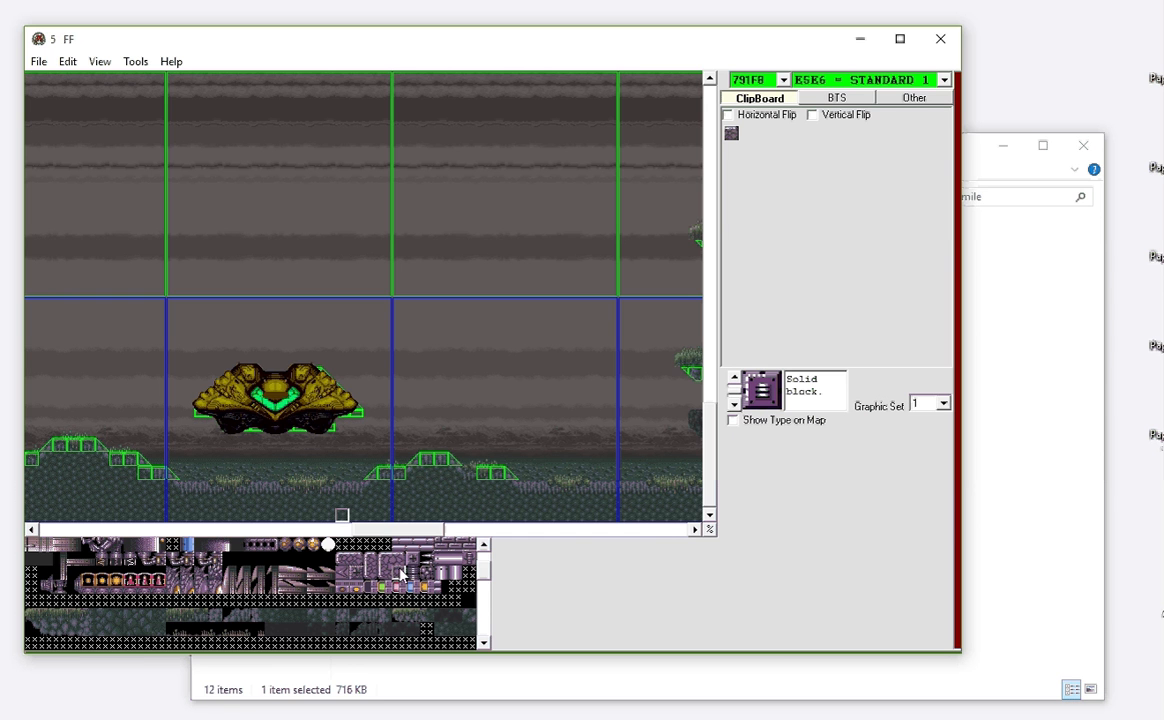
click(486, 581)
click(486, 581)
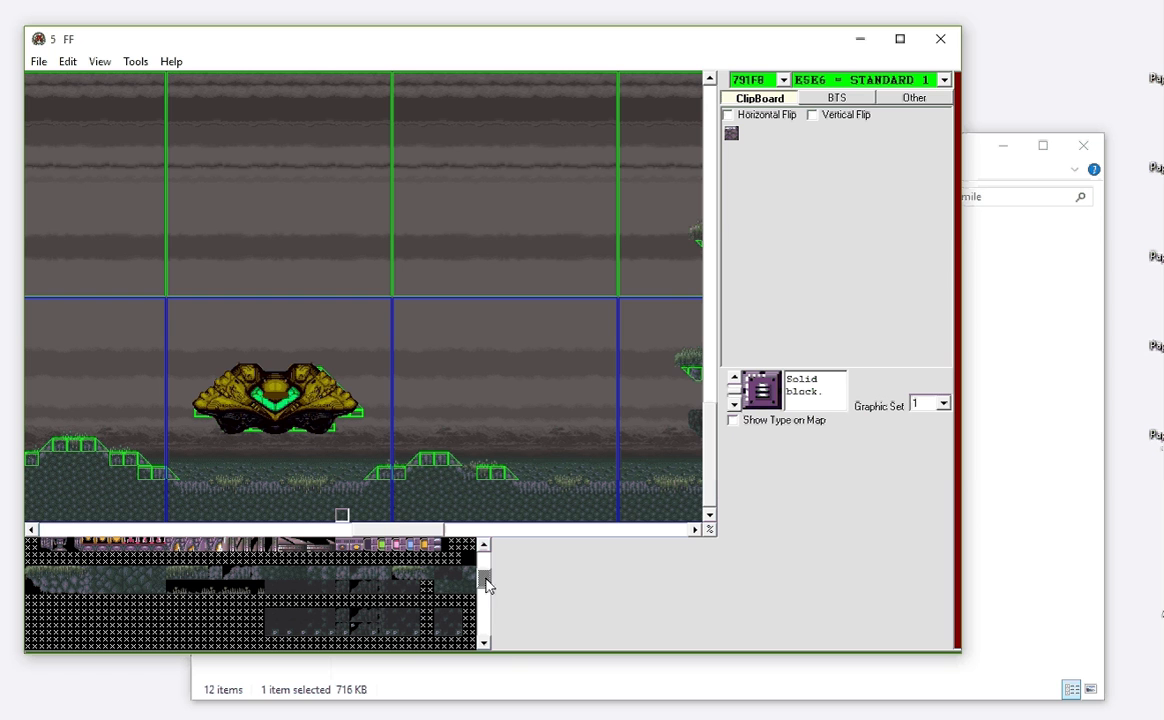
click(176, 577)
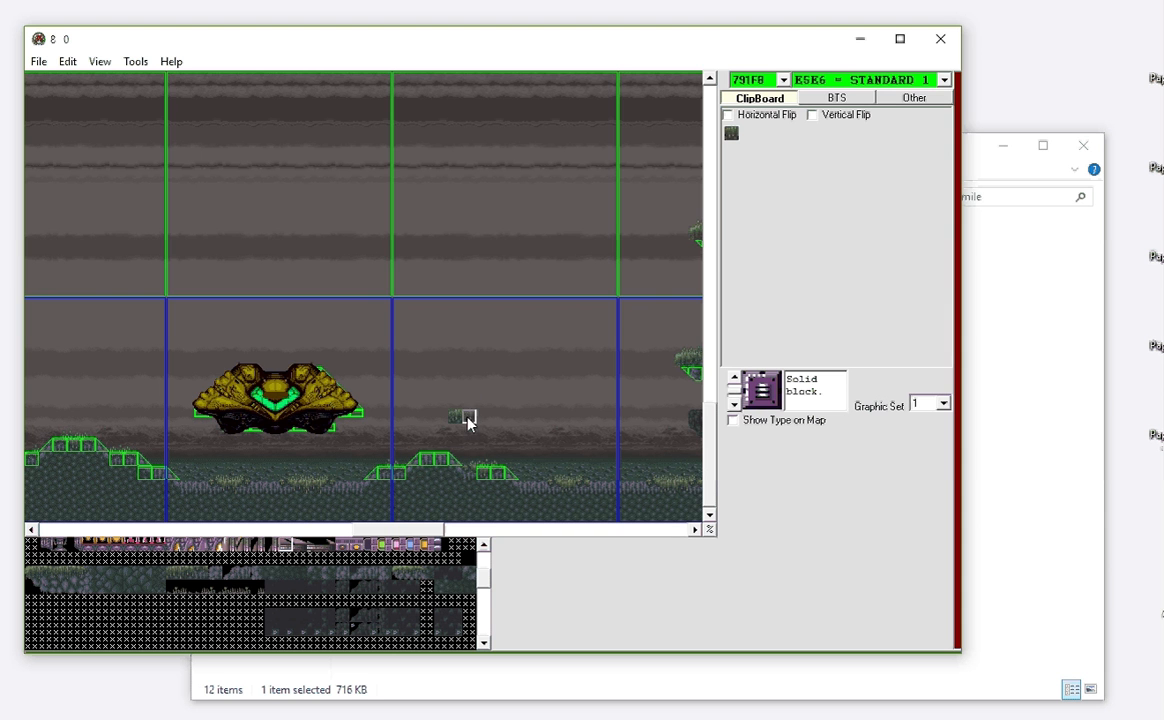
mouse_move(467, 423)
mouse_down()
mouse_move(527, 420)
mouse_move(507, 425)
mouse_up()
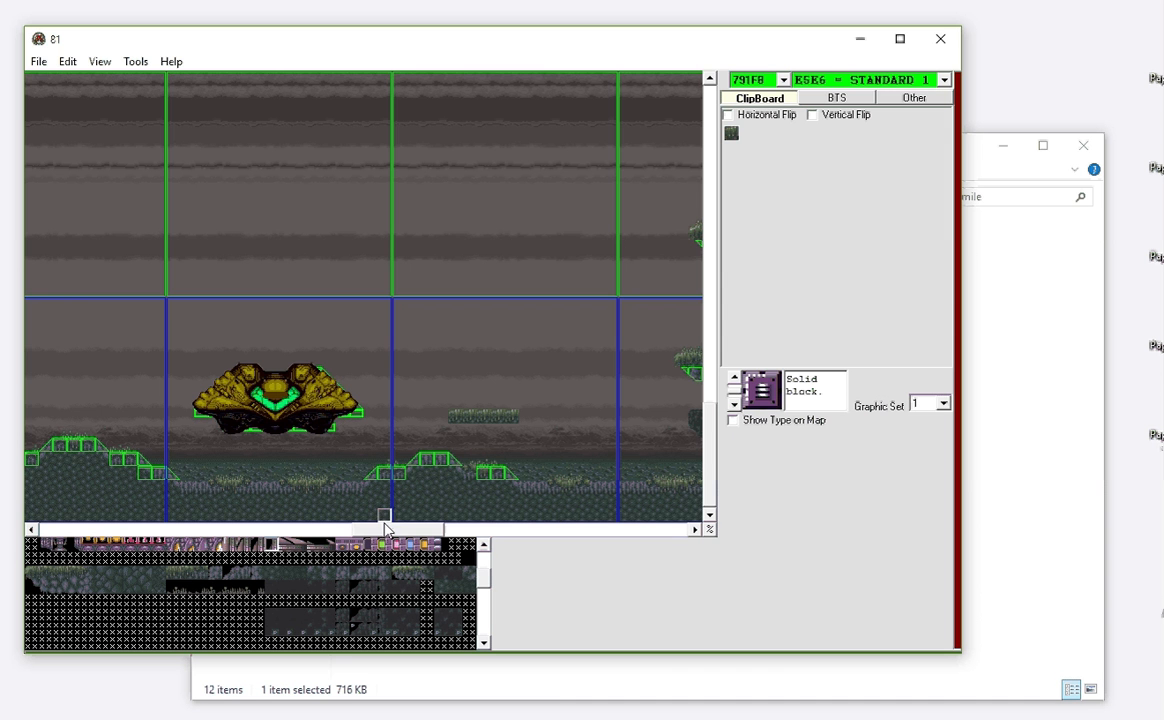
- Copy the five-by-two block of grassy ledge tiles from the tile set and place it over the painted row beside the ship
click(478, 531)
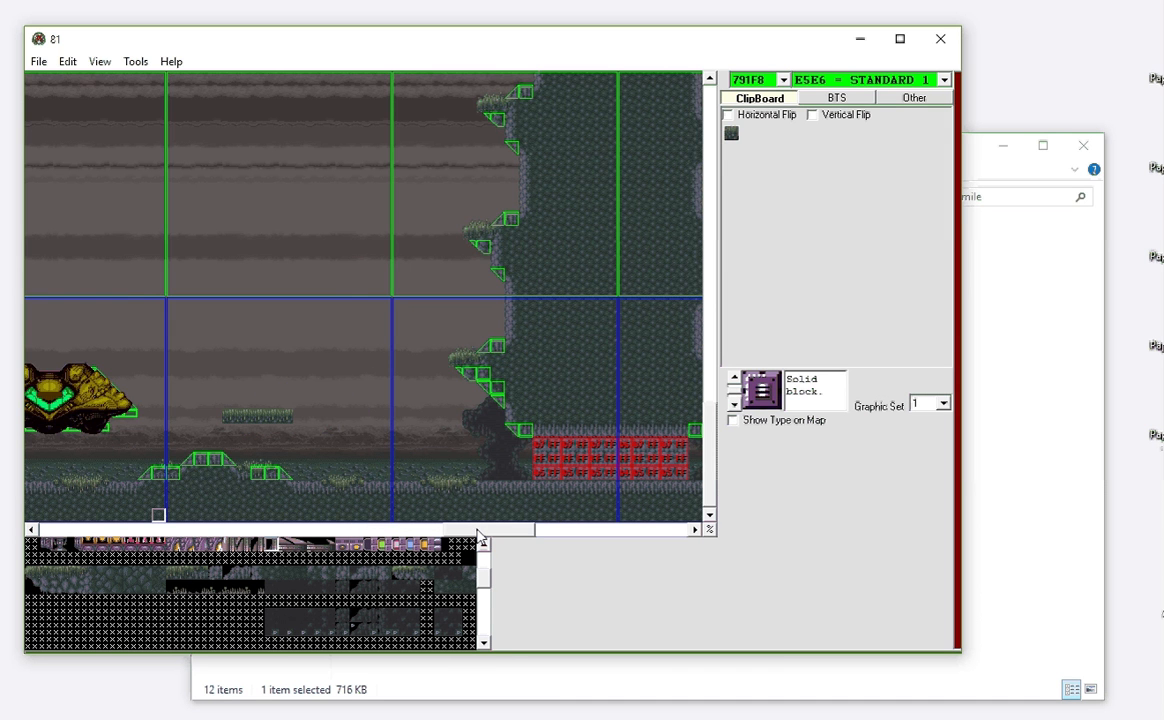
drag(478, 535, 405, 535)
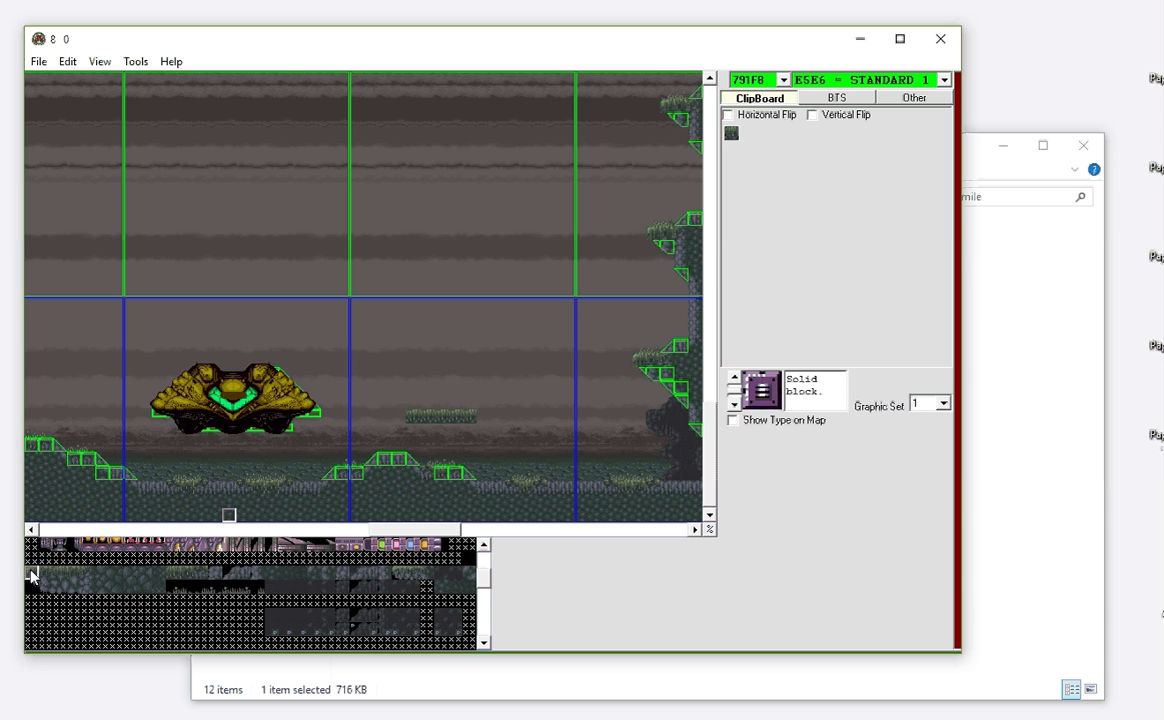
drag(31, 576, 88, 596)
drag(90, 596, 90, 596)
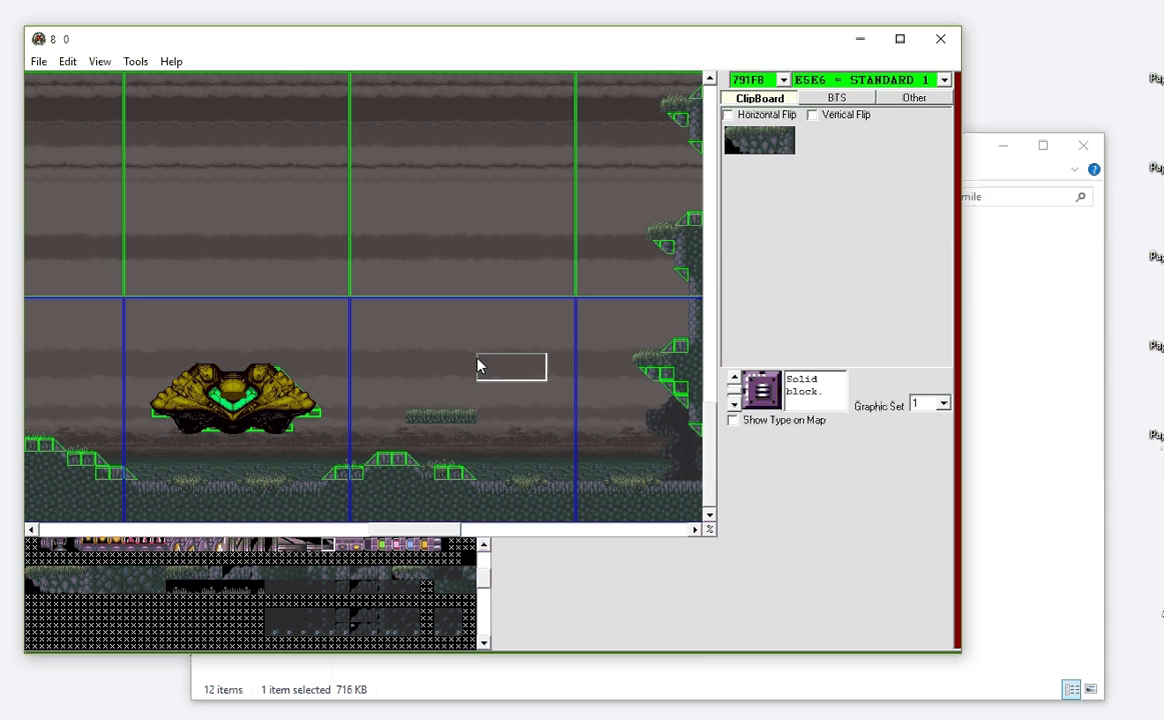
click(418, 411)
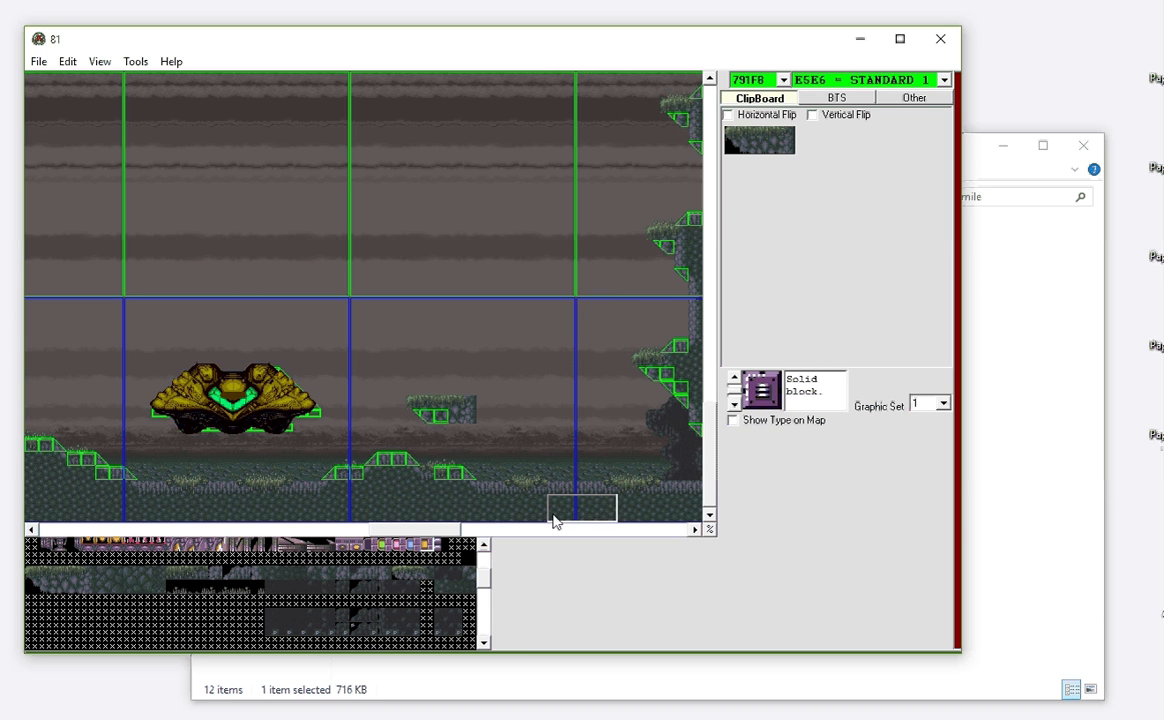
- Show the BTS settings and bring the red bomb blocks under the rock column beyond the ship into view
scroll(484, 565, up, 2)
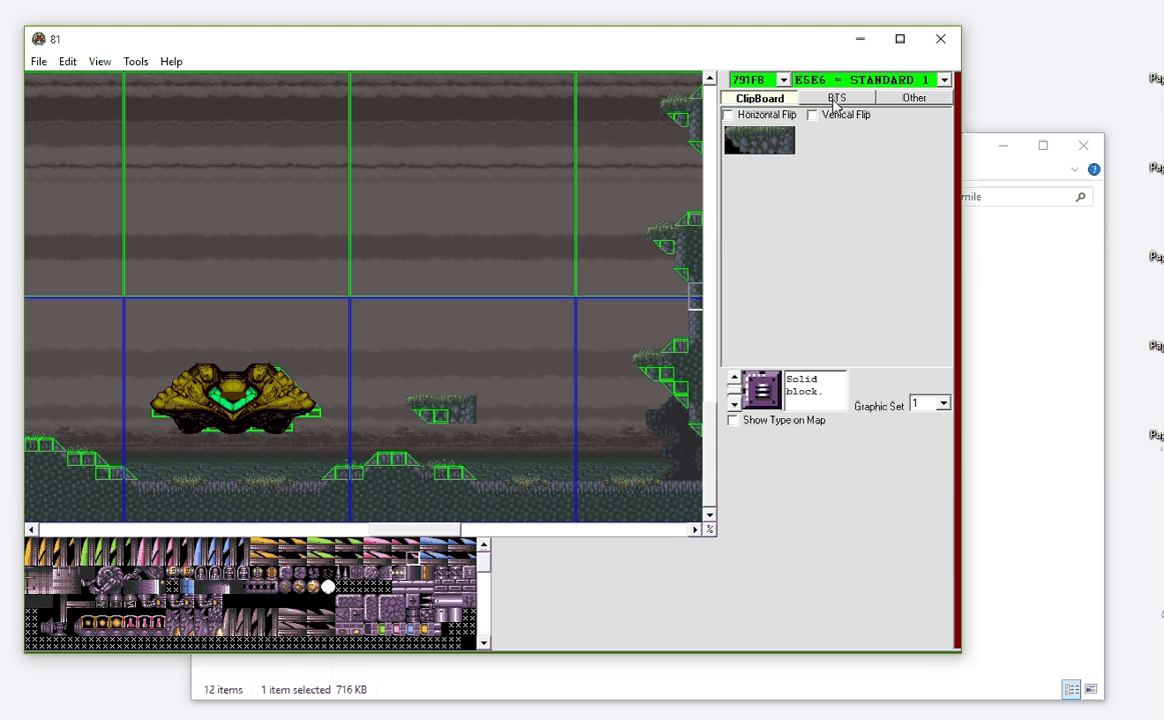
click(836, 98)
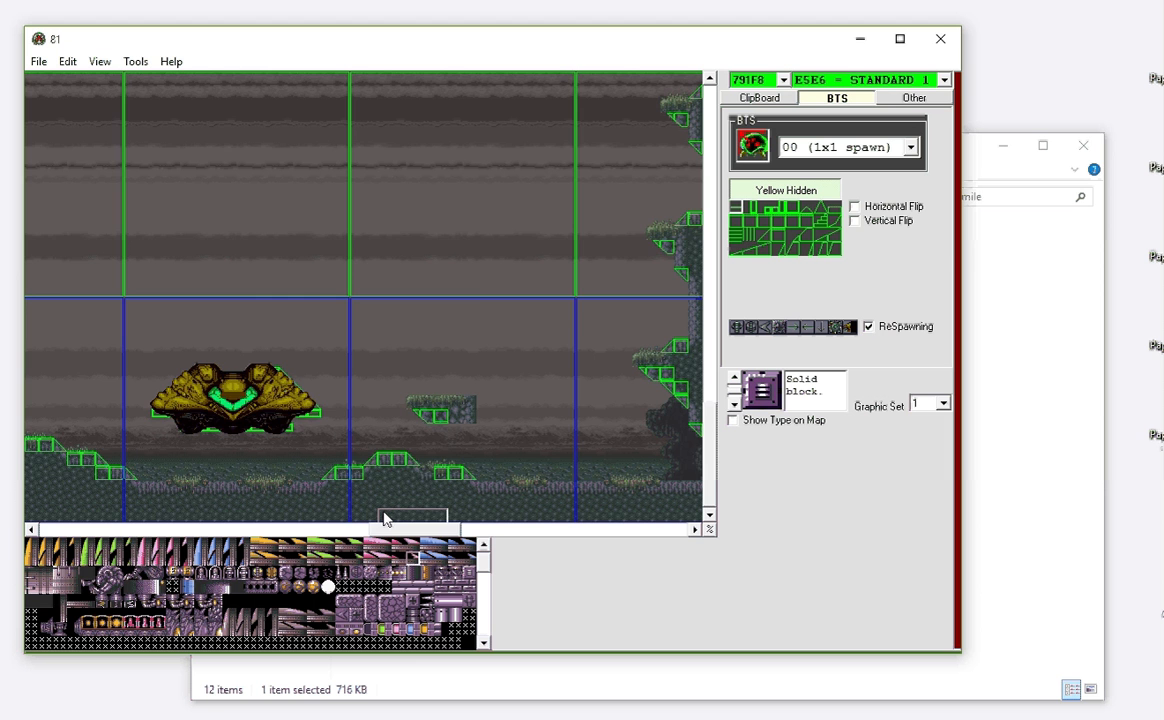
drag(442, 528, 482, 528)
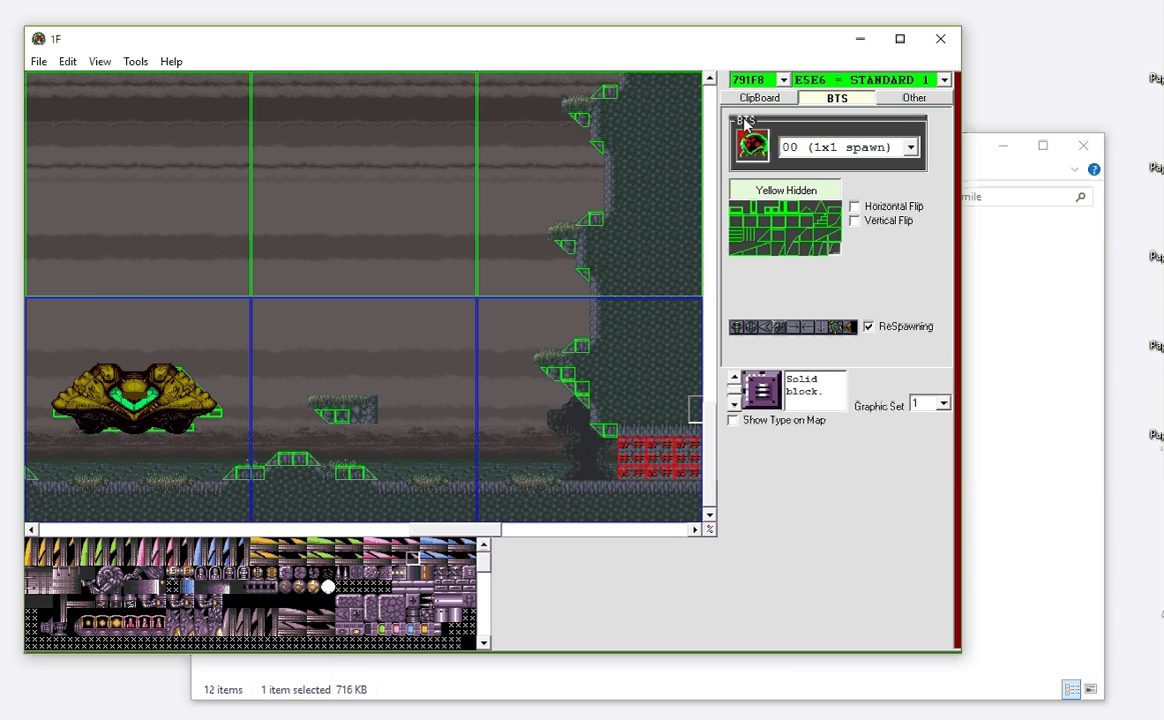
click(838, 80)
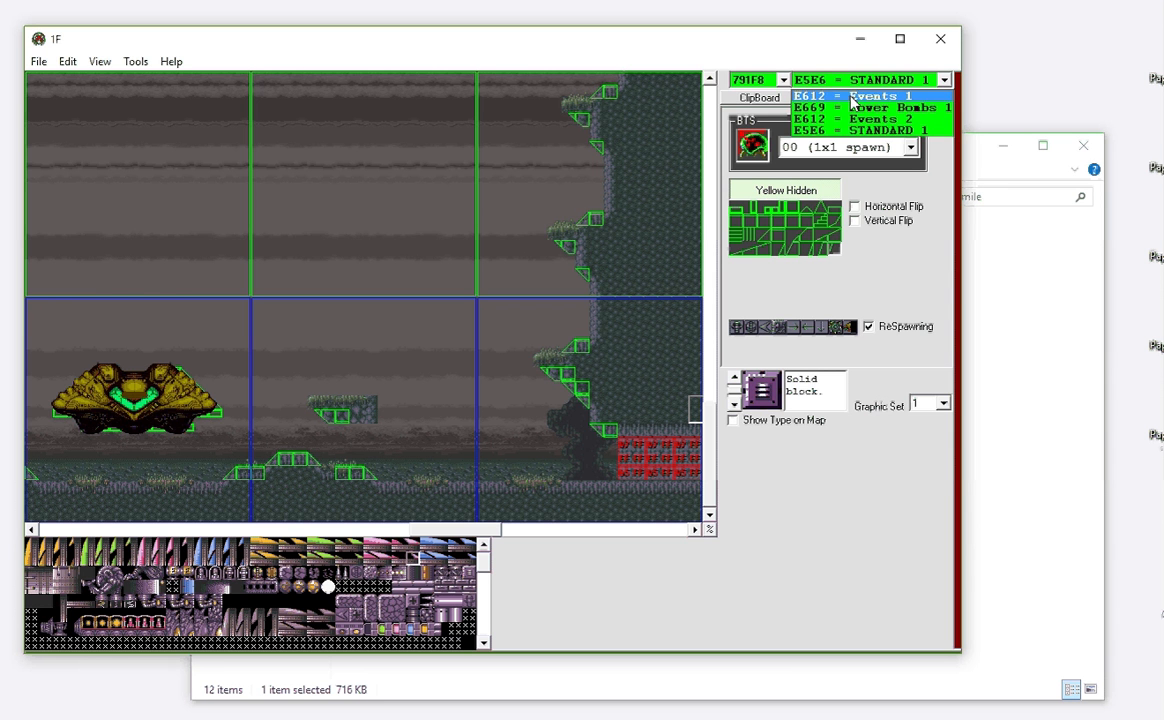
click(917, 274)
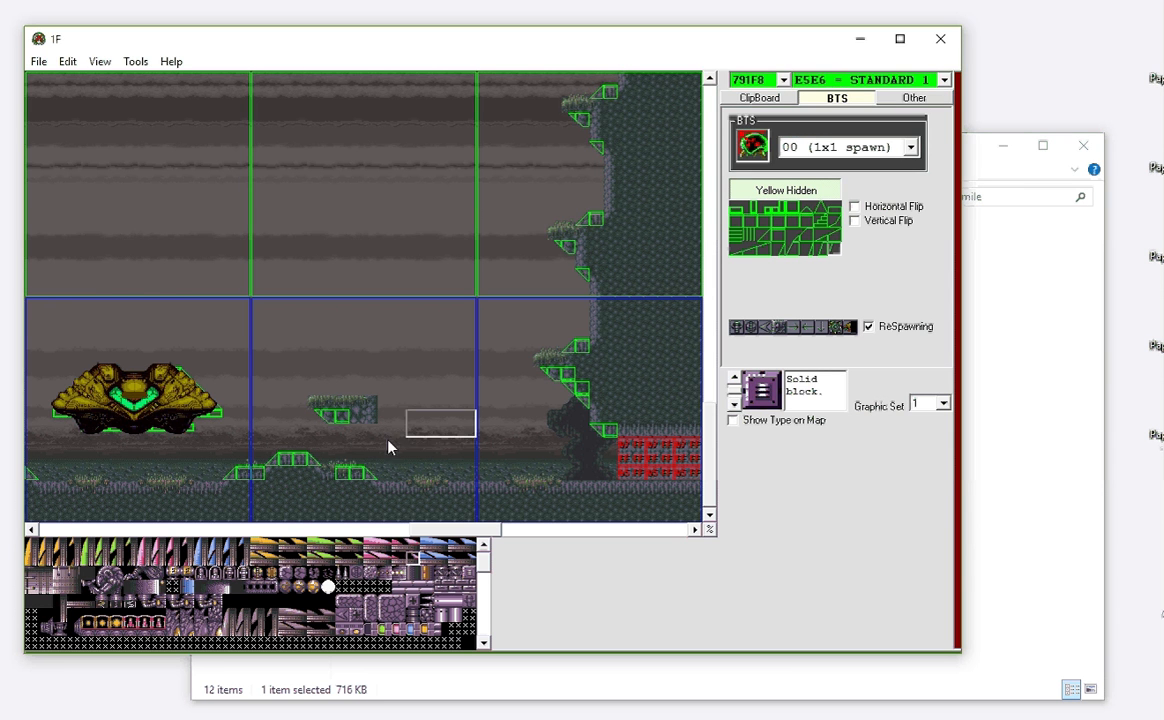
drag(465, 530, 569, 533)
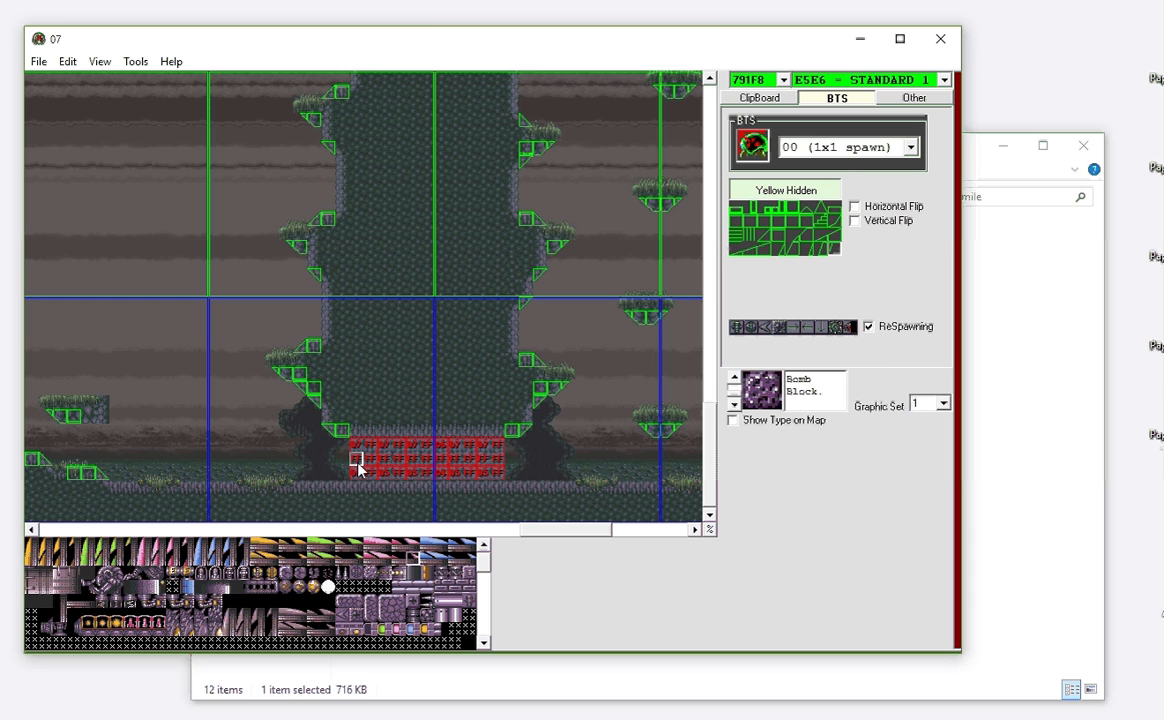
- Browse the available BTS values for the bomb block up to FF and choose 06 (1x2)
click(850, 150)
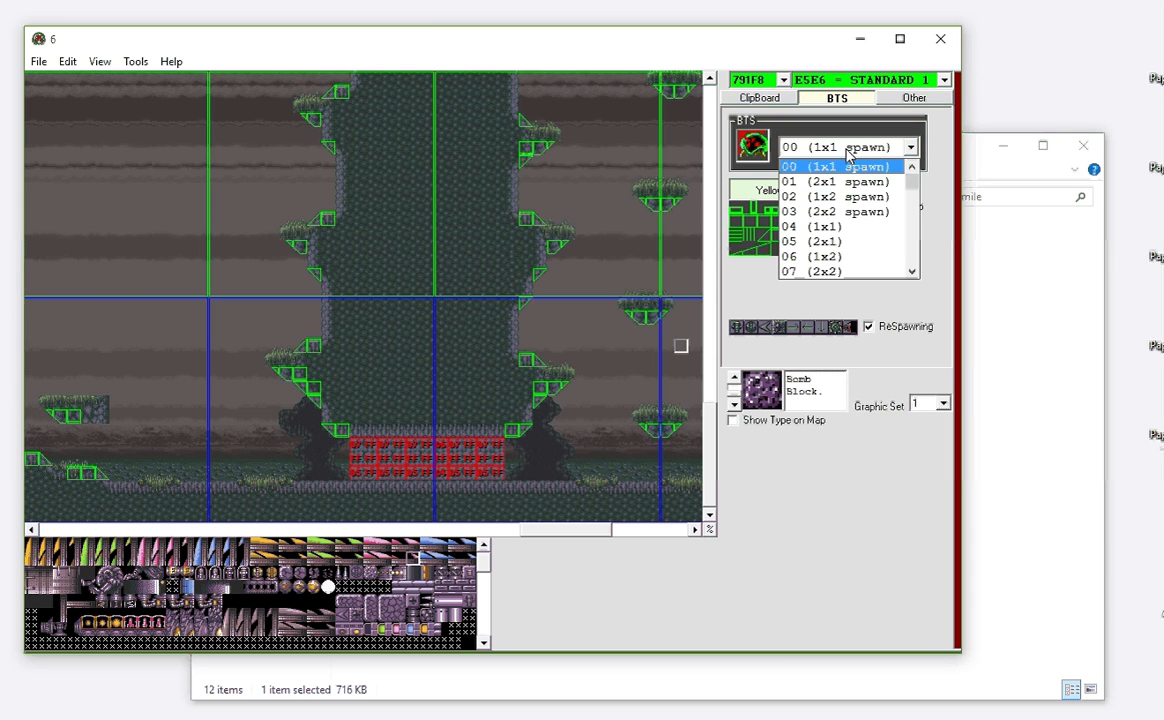
drag(912, 180, 912, 171)
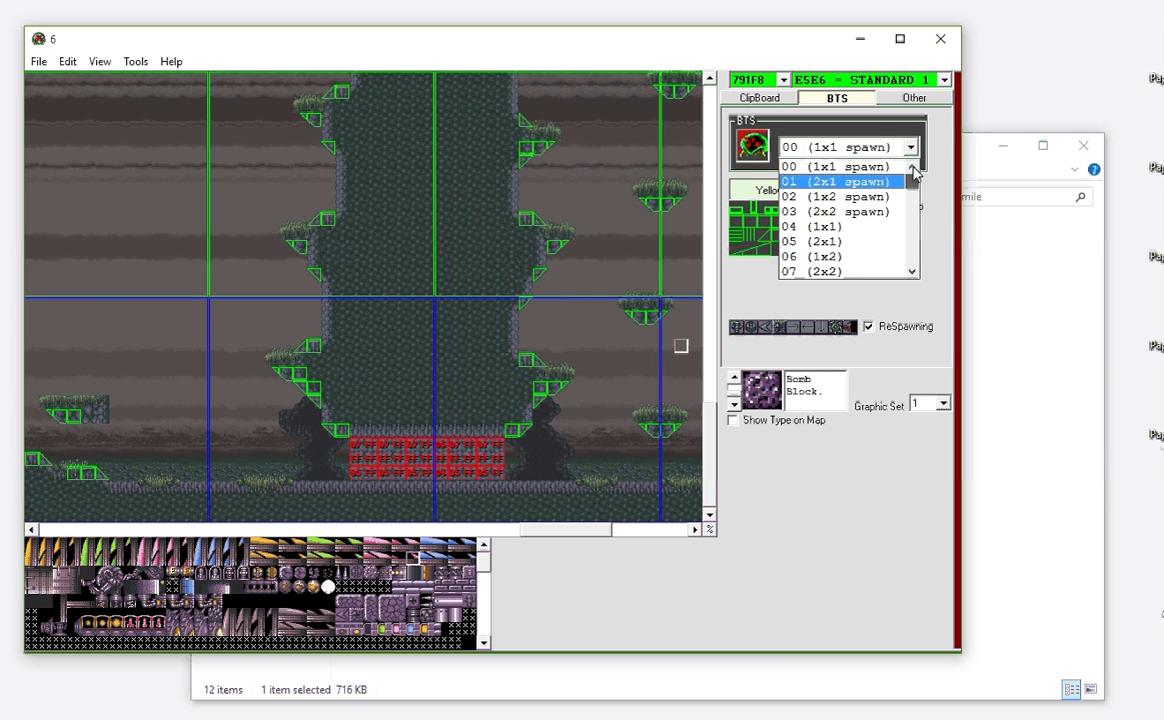
click(779, 574)
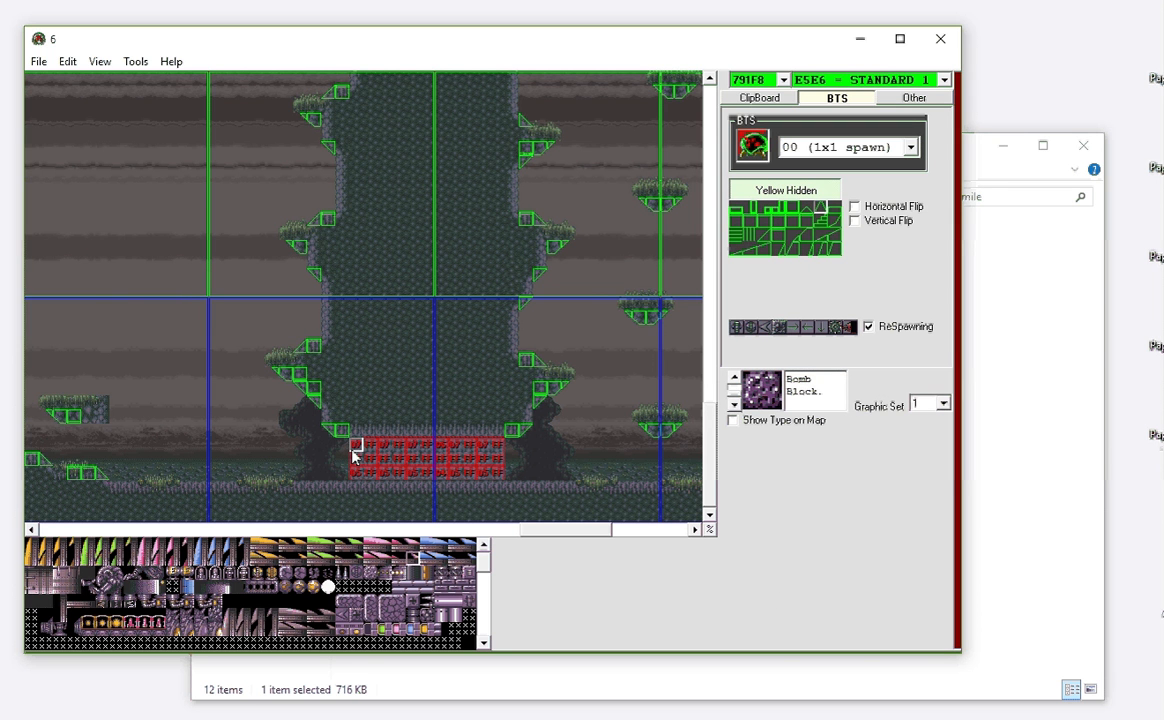
key(plus)
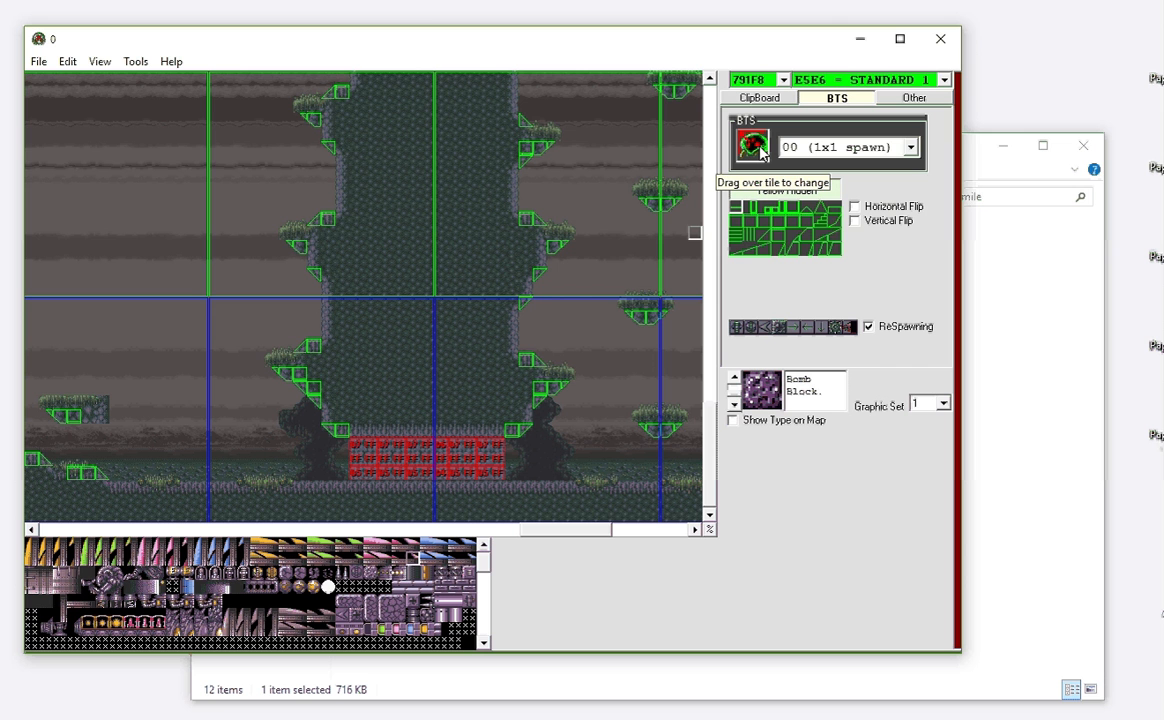
click(910, 147)
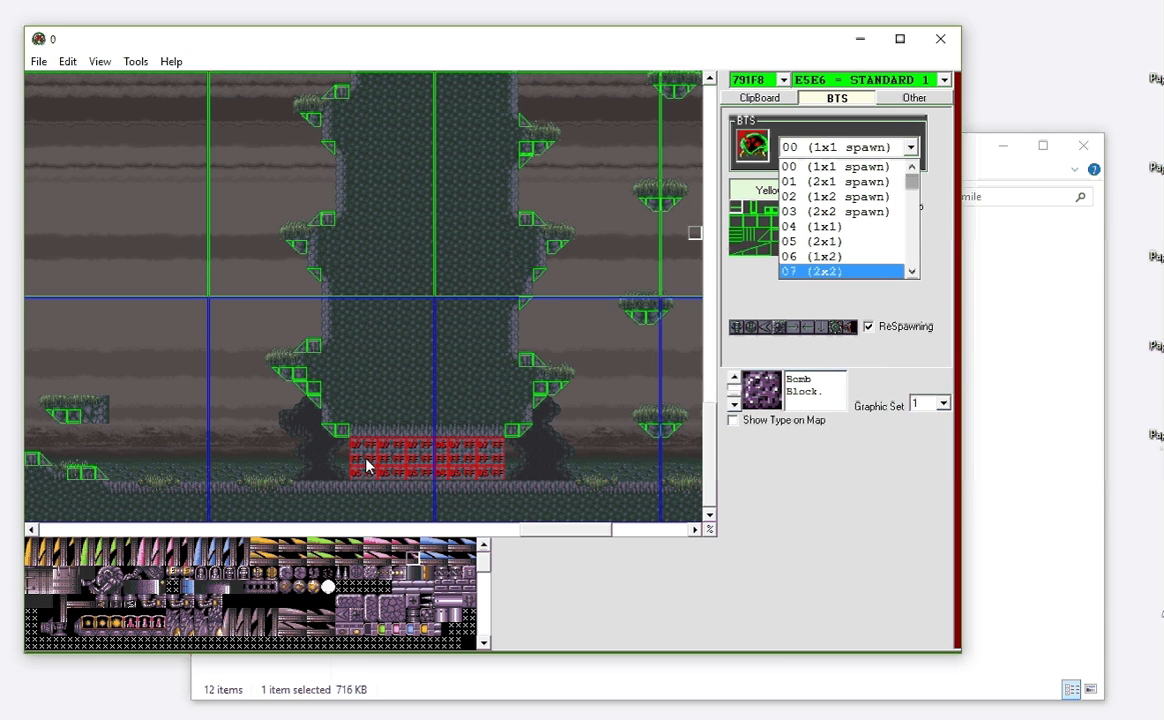
drag(915, 187, 917, 301)
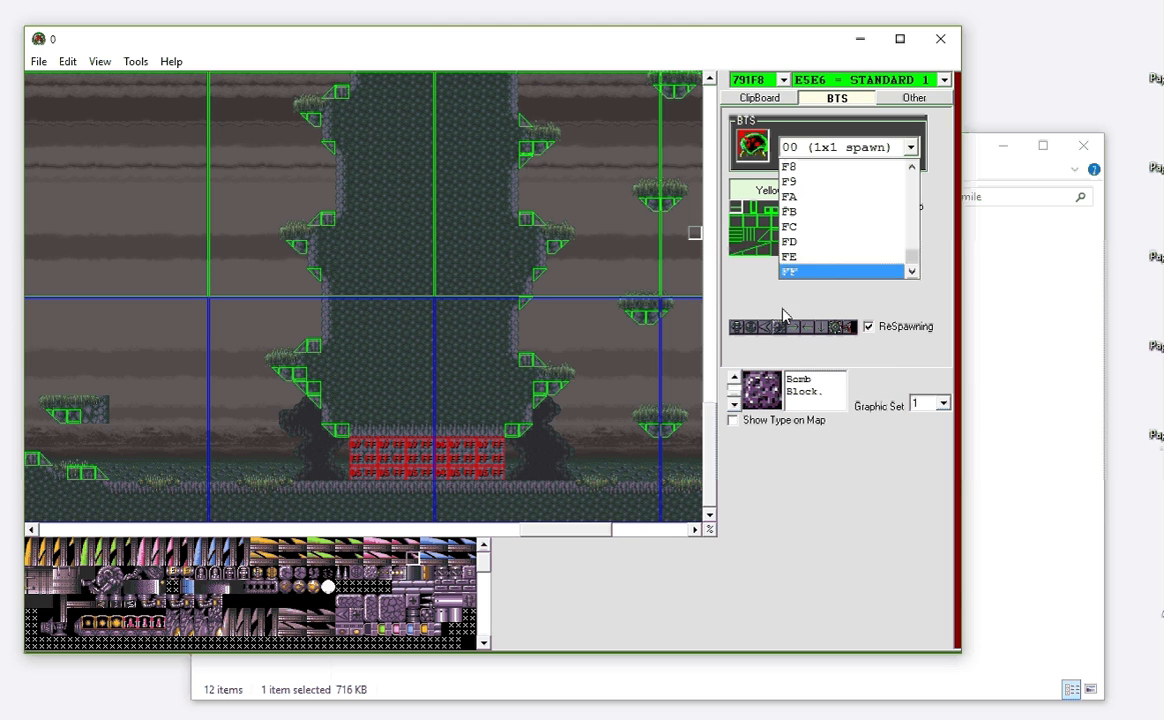
drag(920, 262, 925, 168)
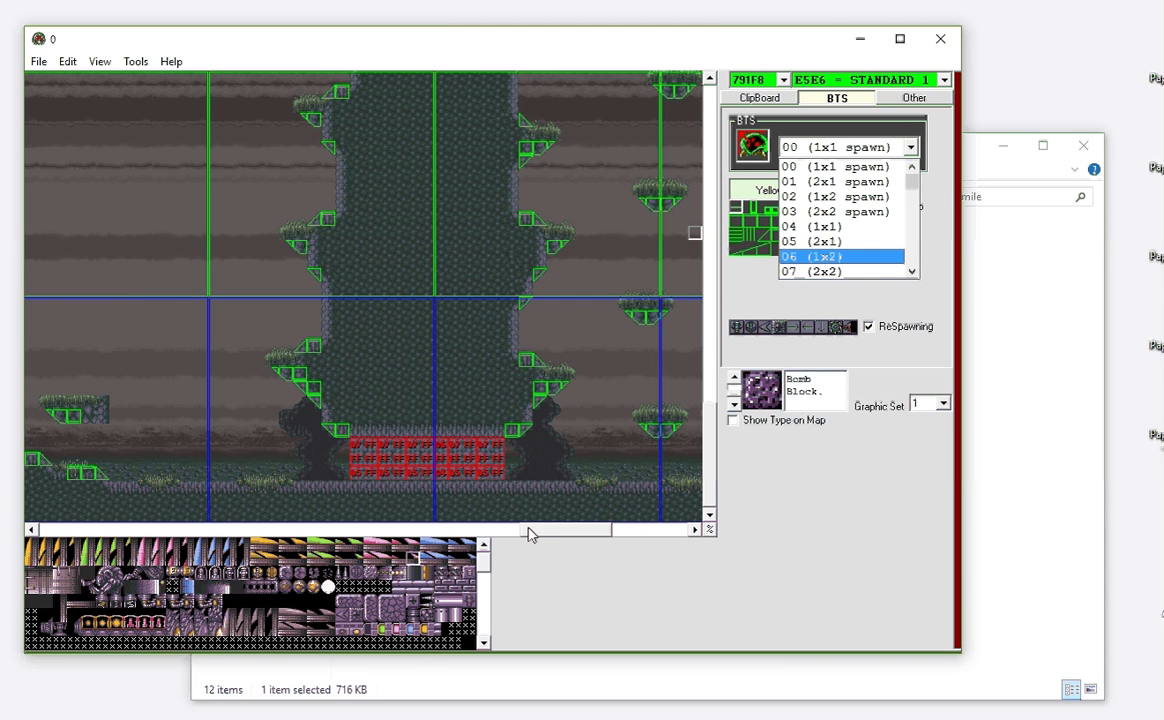
click(805, 257)
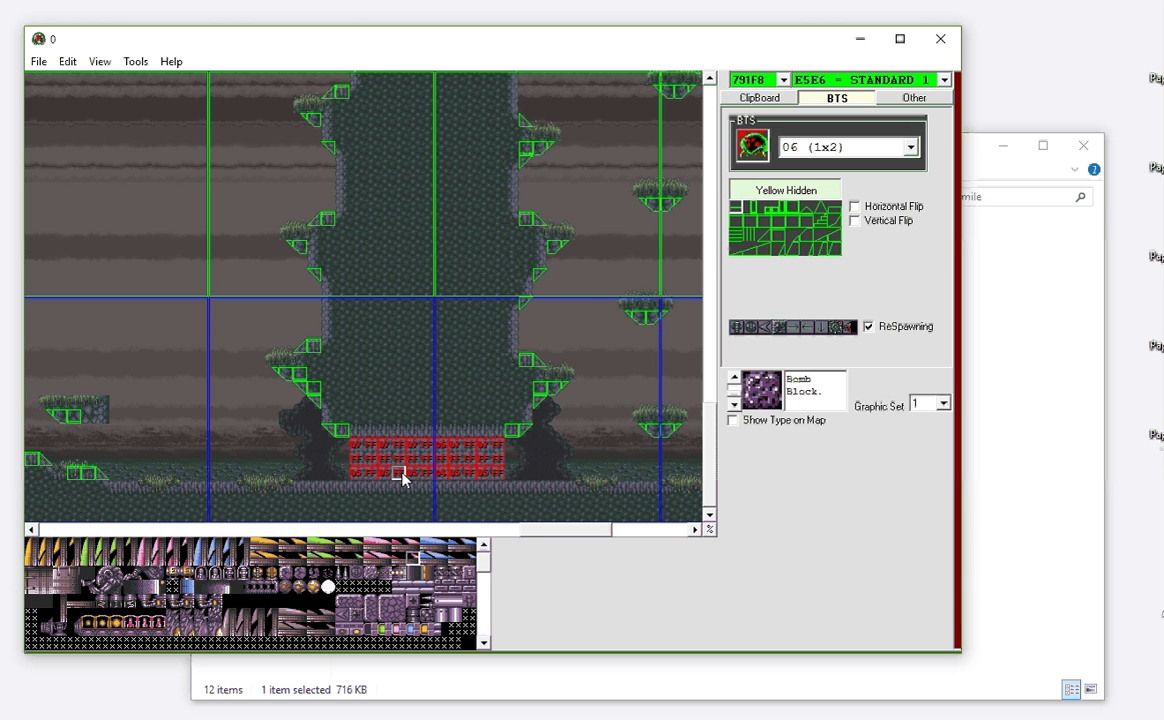
- Review the BTS size and respawn options again and set the BTS value to 00 (1x1 spawn)
scroll(605, 531, right, 3)
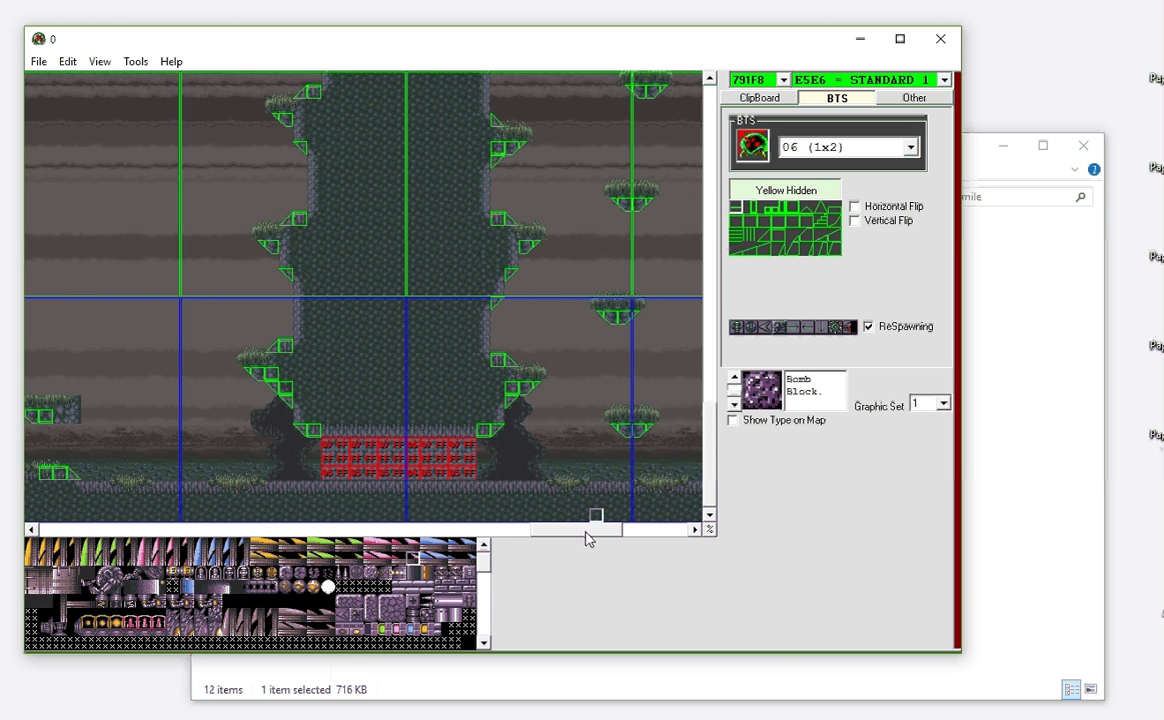
drag(620, 538, 658, 537)
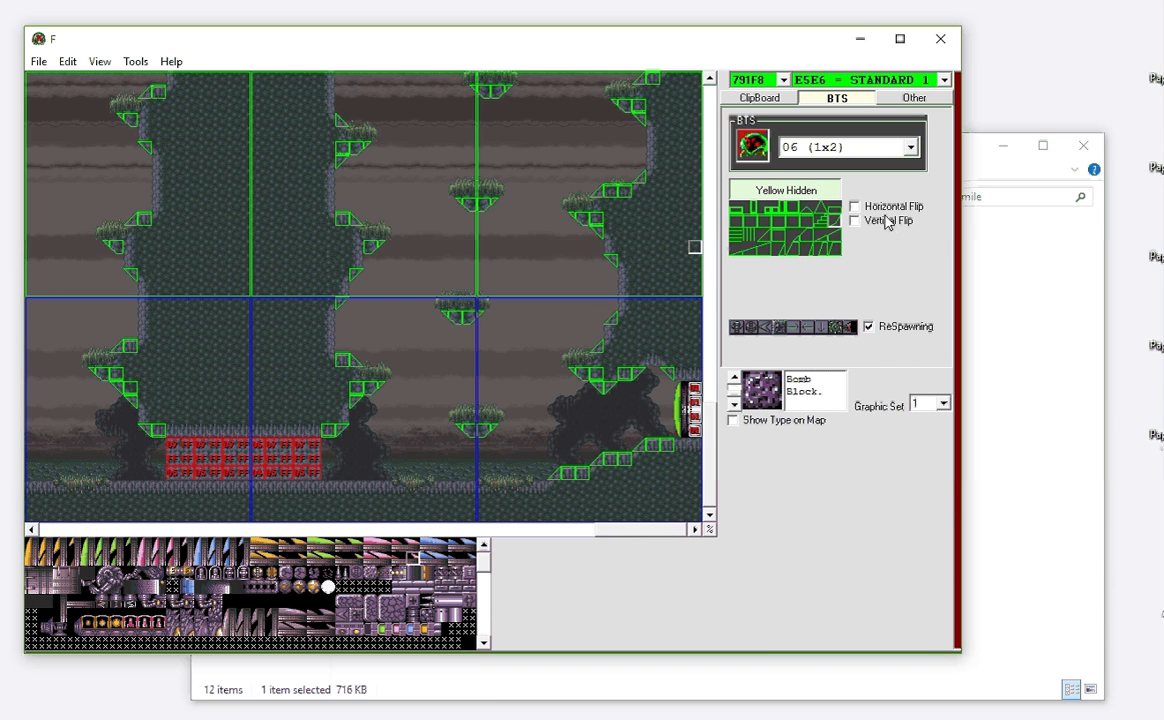
click(882, 149)
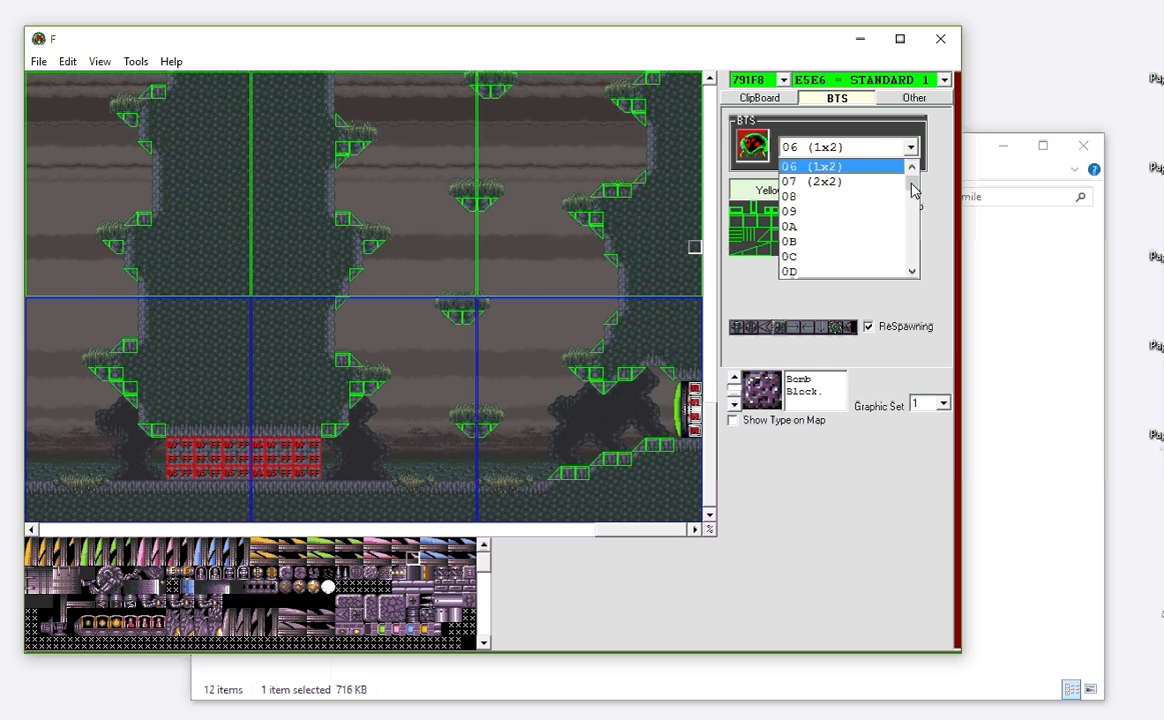
drag(911, 184, 913, 177)
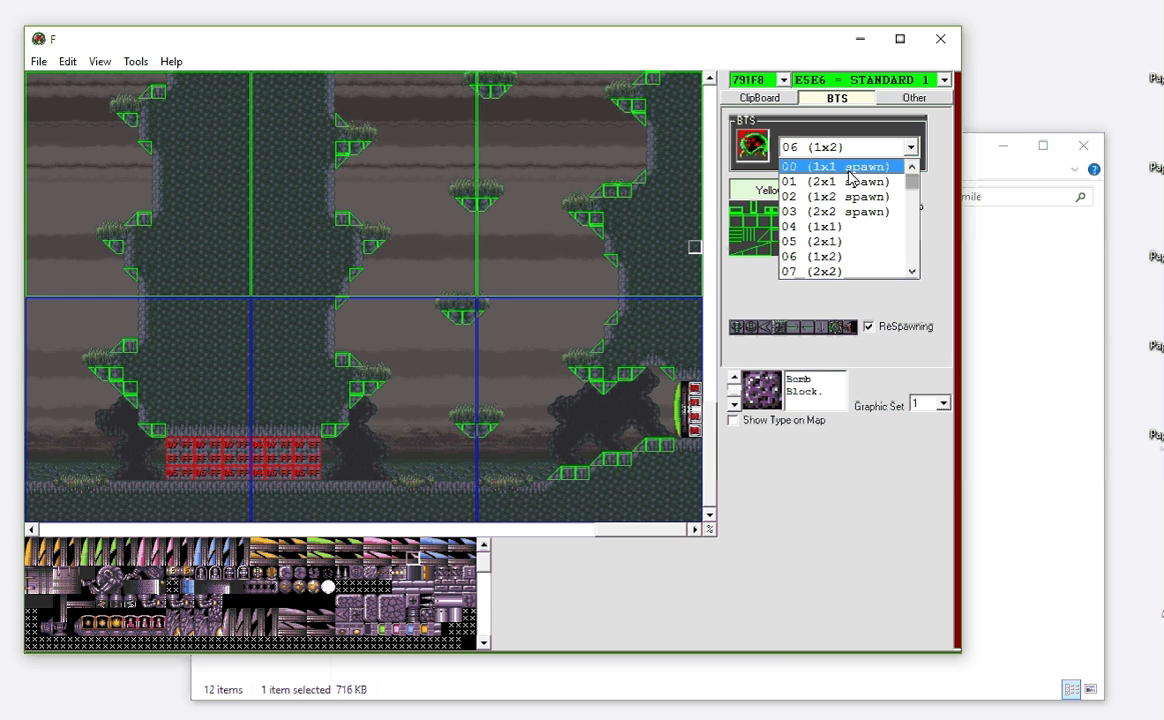
mouse_move(914, 187)
mouse_down()
mouse_move(914, 204)
mouse_move(914, 169)
mouse_up()
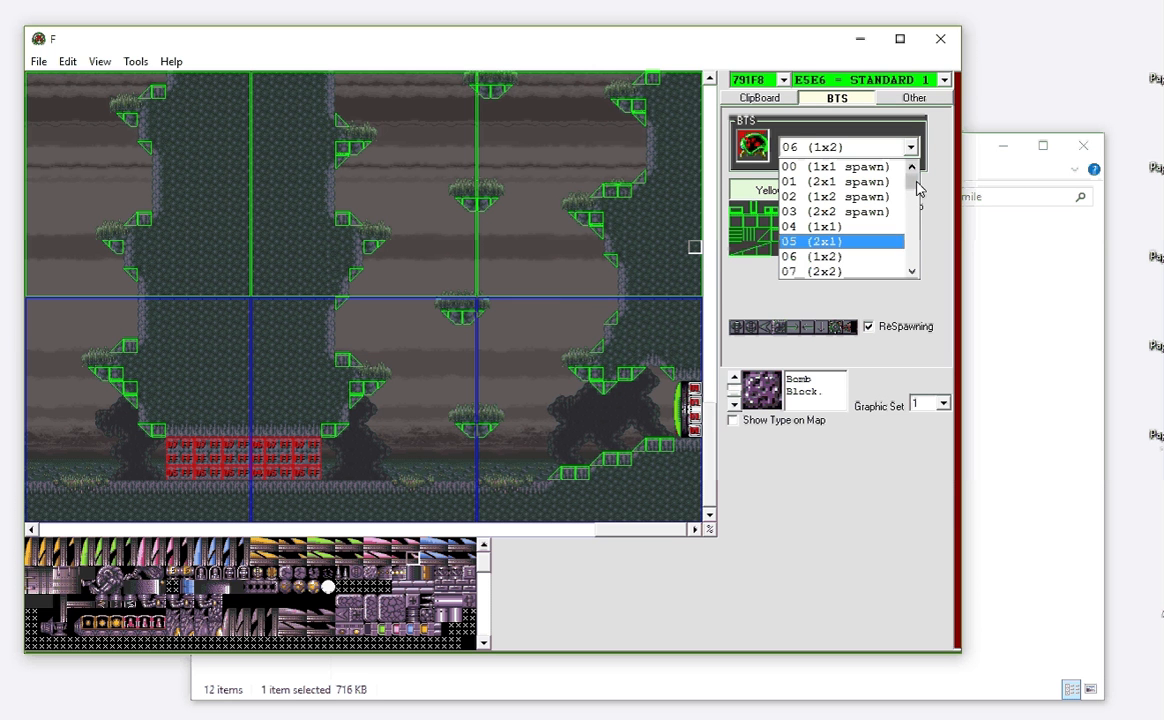
drag(913, 182, 912, 179)
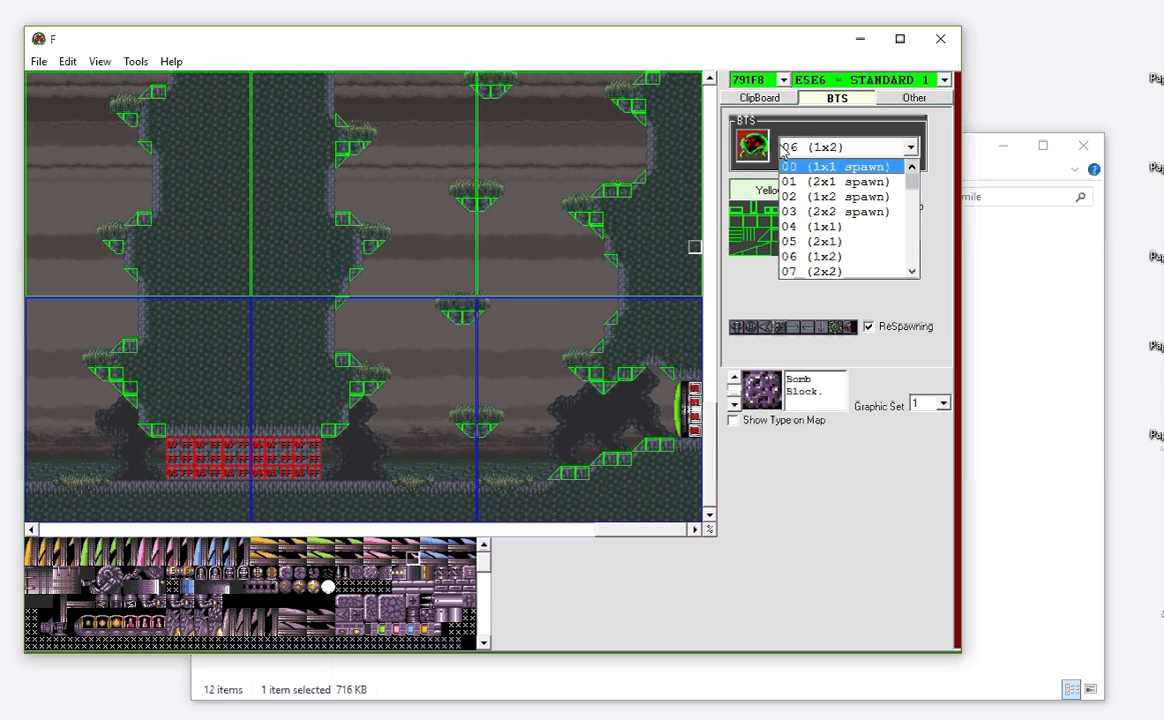
click(799, 166)
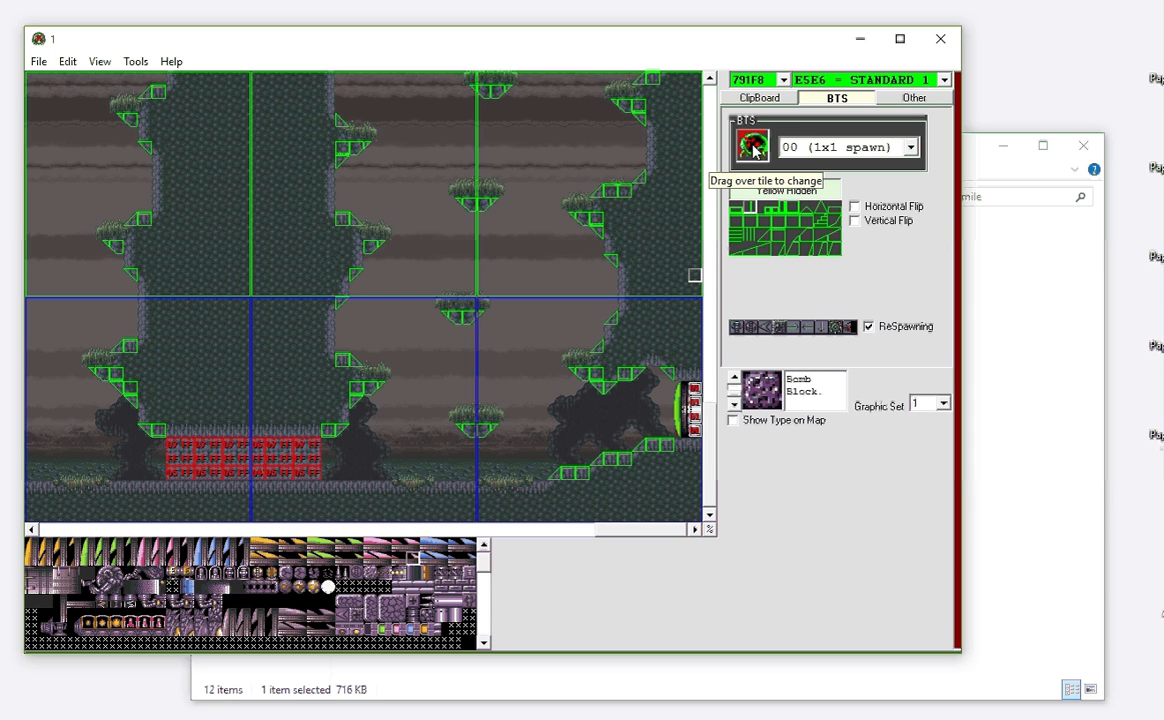
- Apply BTS value 00 (1x1 spawn) to a bomb block in the red patch and browse the BTS list to the door values
drag(755, 151, 304, 447)
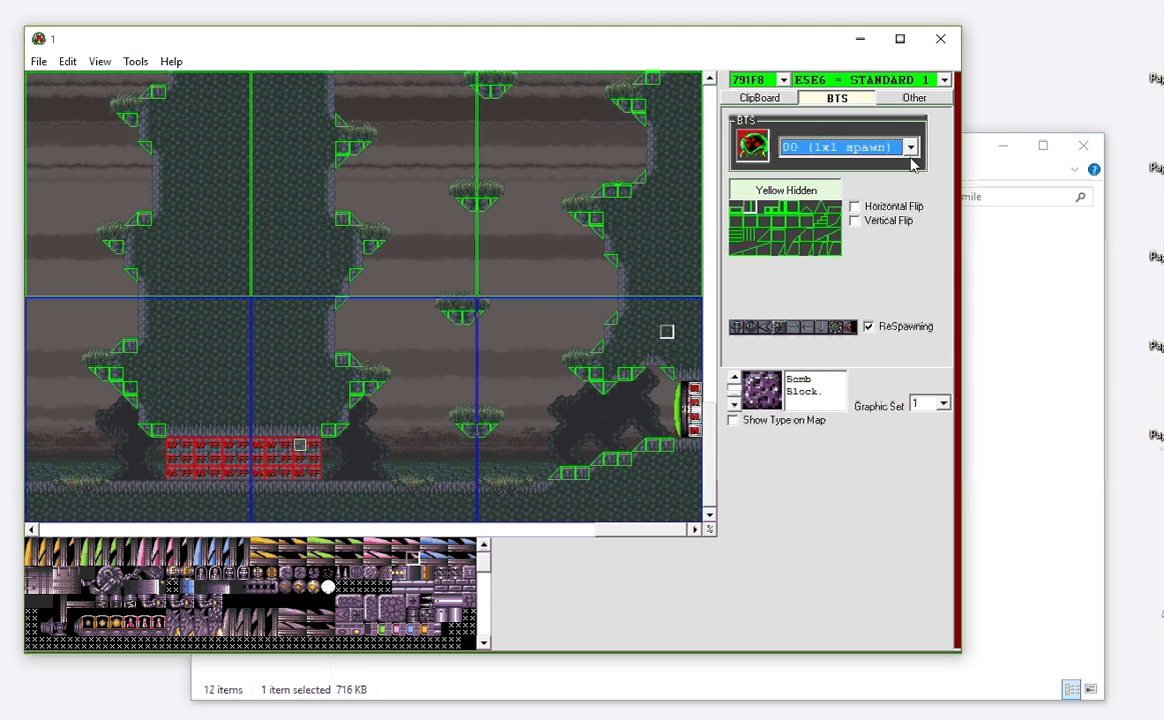
click(910, 147)
drag(910, 185, 909, 203)
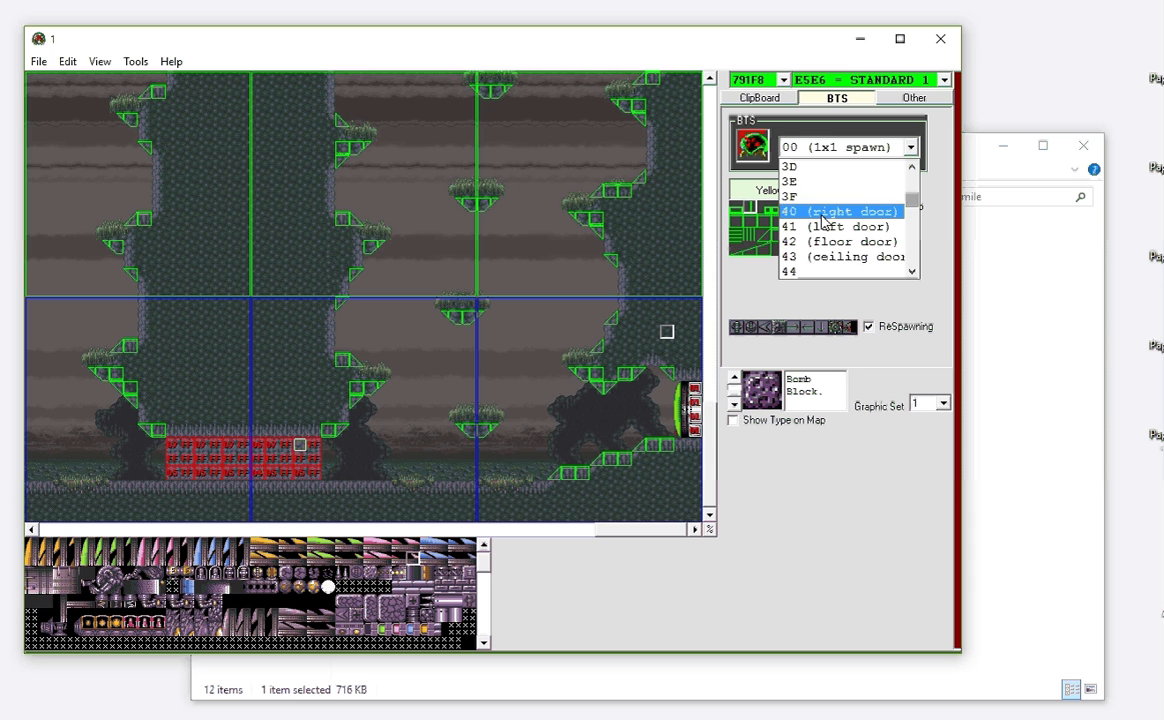
click(660, 539)
- Locate the door at the room's far left and examine the BTS list through the door values up to FF
drag(571, 520, 410, 521)
drag(615, 532, 5, 520)
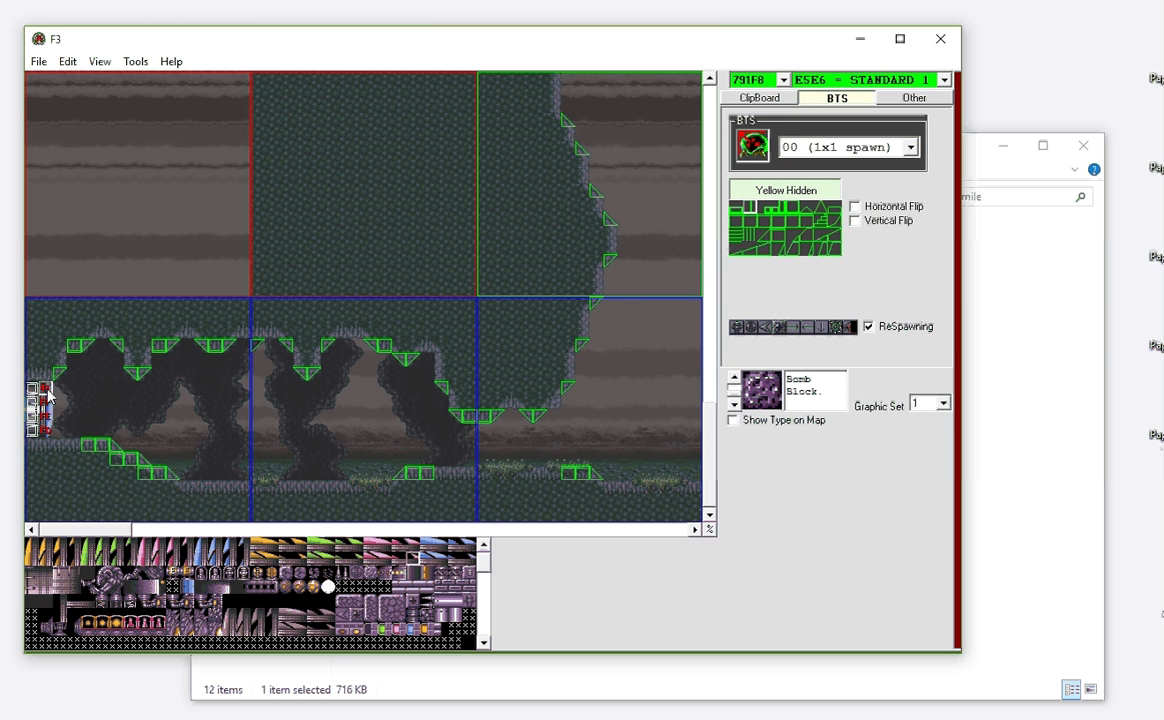
click(905, 150)
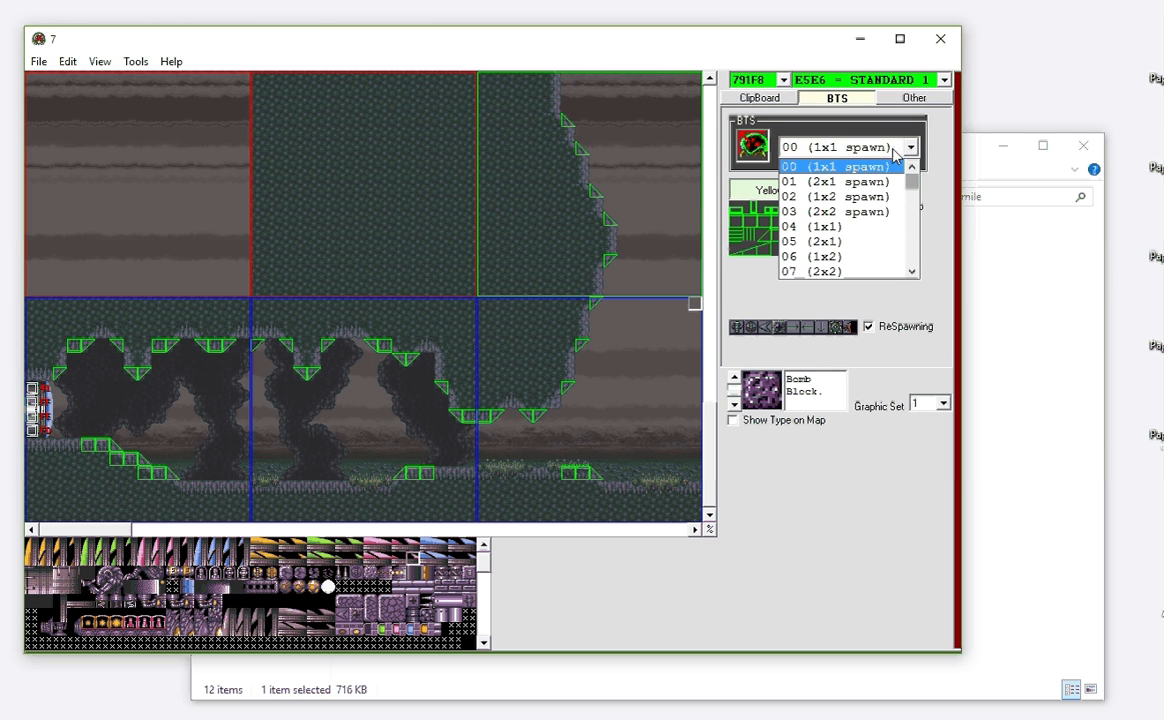
drag(912, 184, 911, 206)
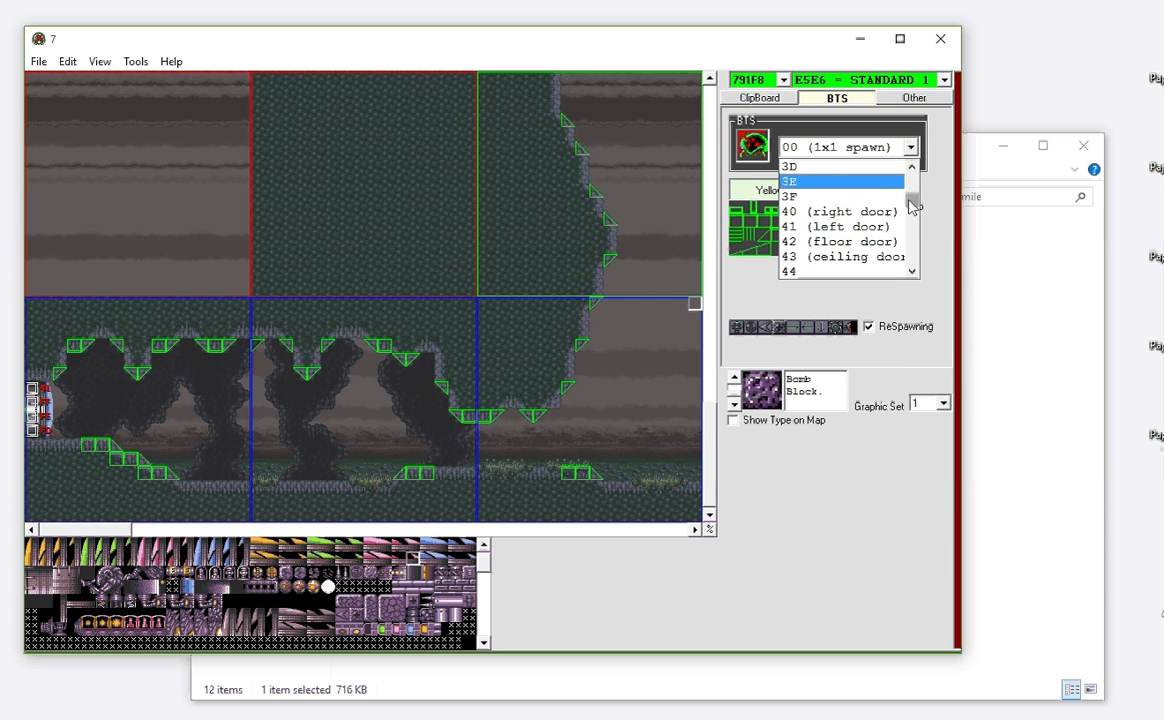
drag(911, 199, 911, 262)
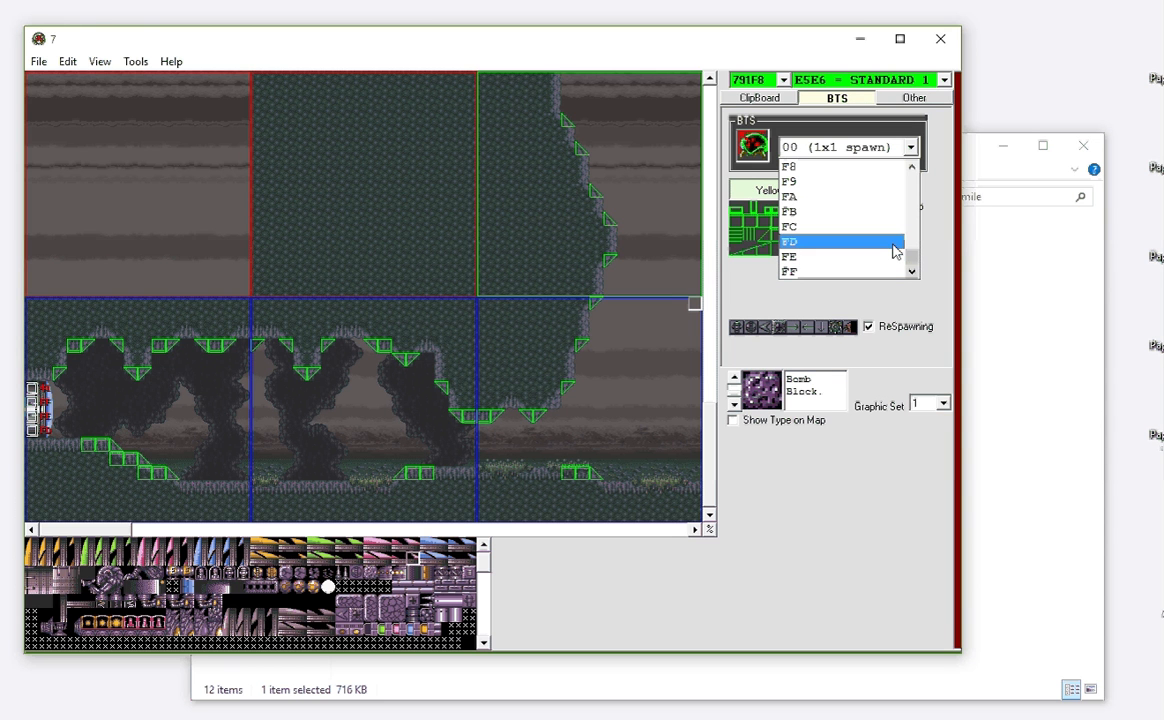
click(939, 276)
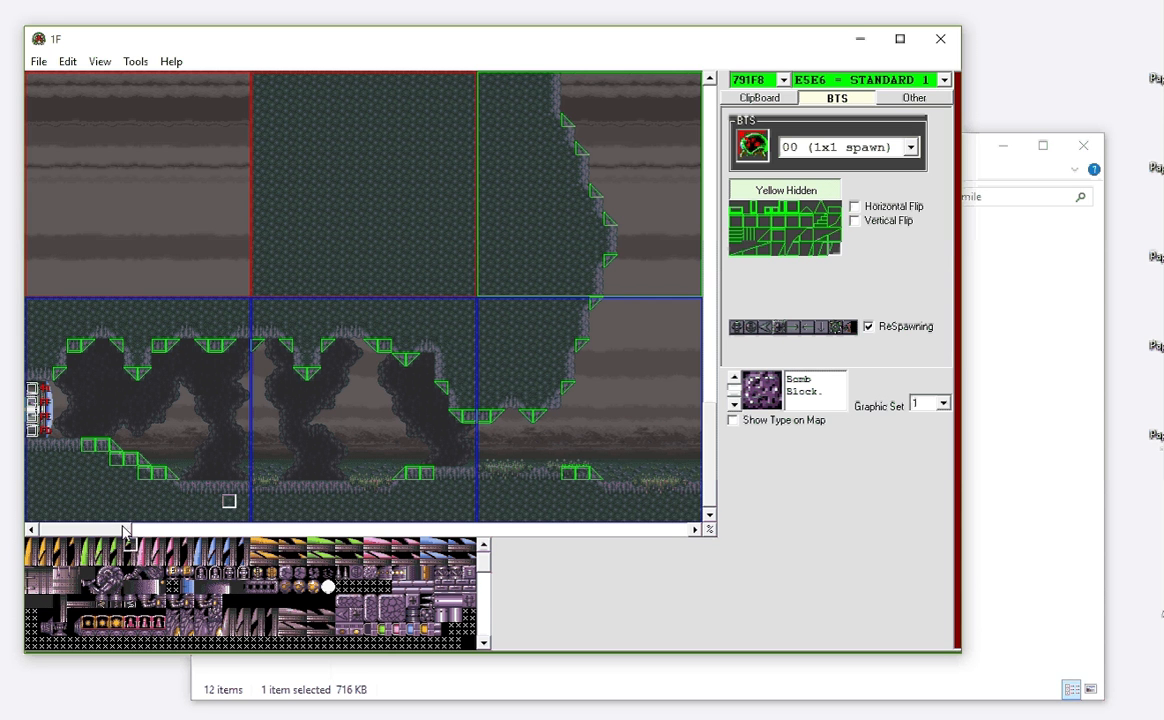
- With ReSpawning turned off, place preset blocks on the grassy ledge beside the yellow door and inside the rock beneath the slope
drag(122, 530, 688, 533)
drag(724, 418, 720, 140)
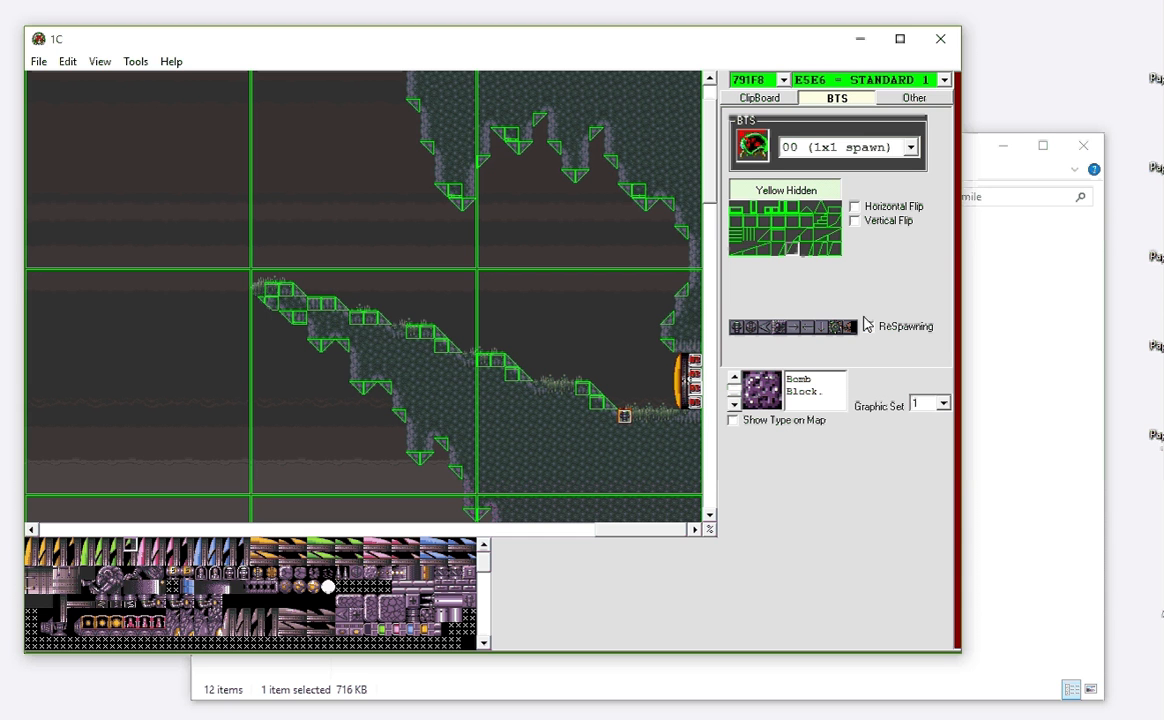
click(867, 326)
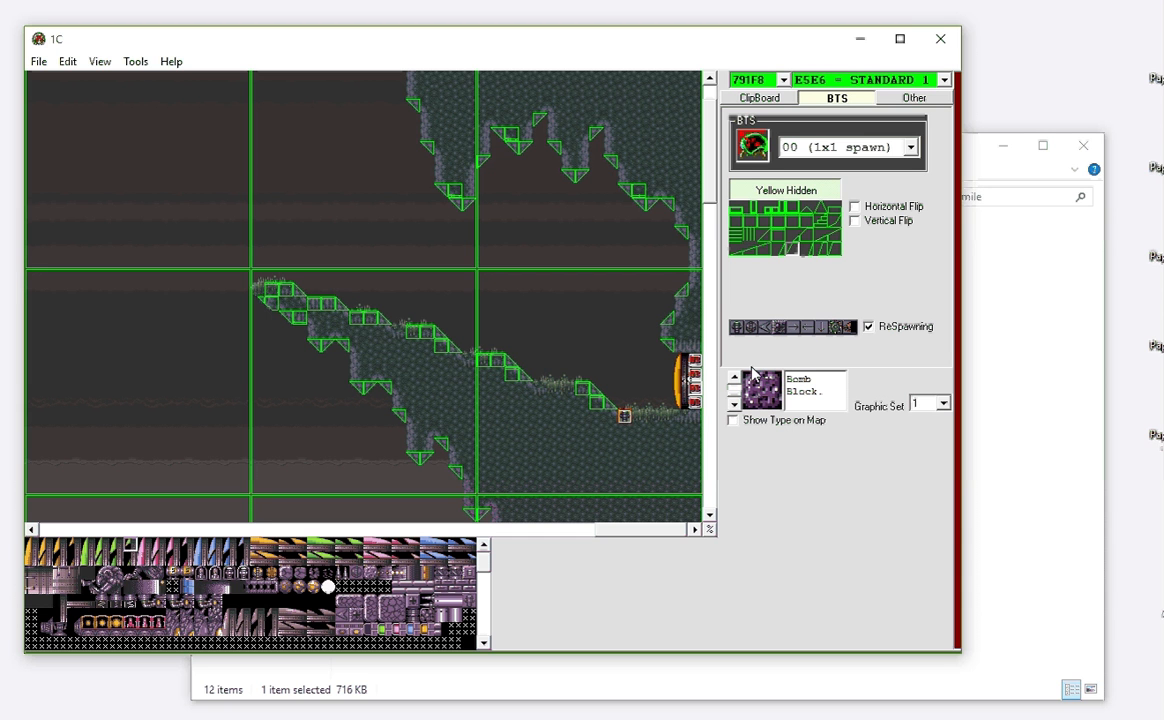
click(623, 418)
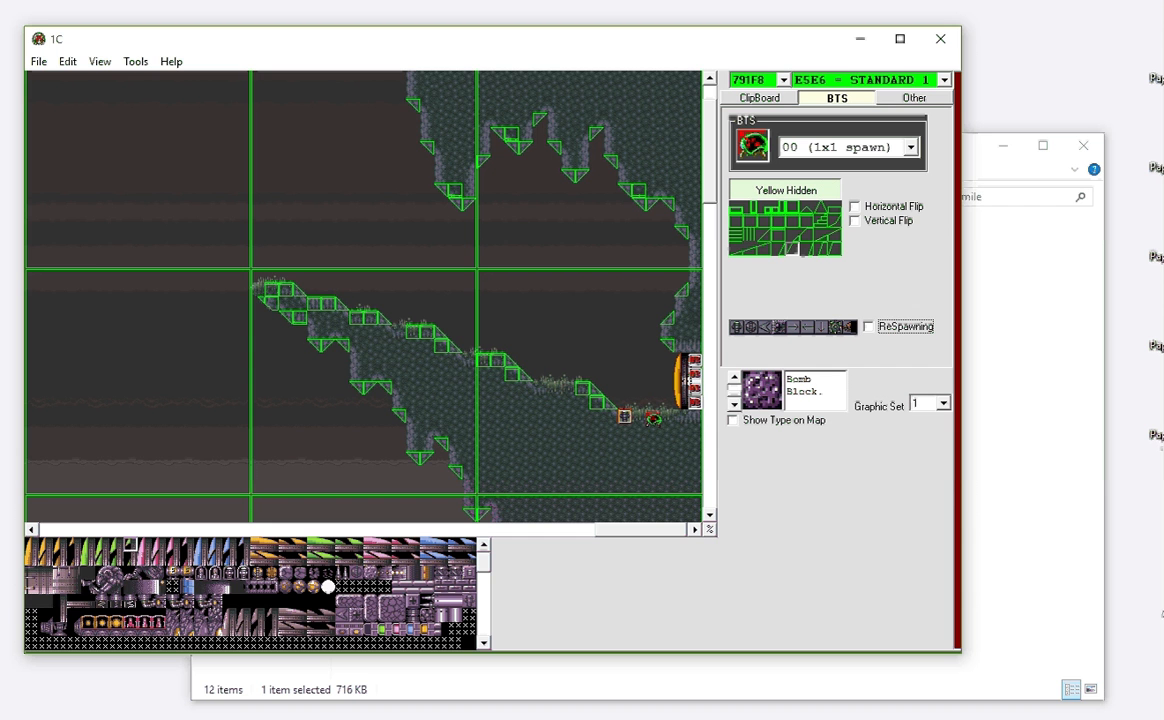
drag(653, 419, 653, 418)
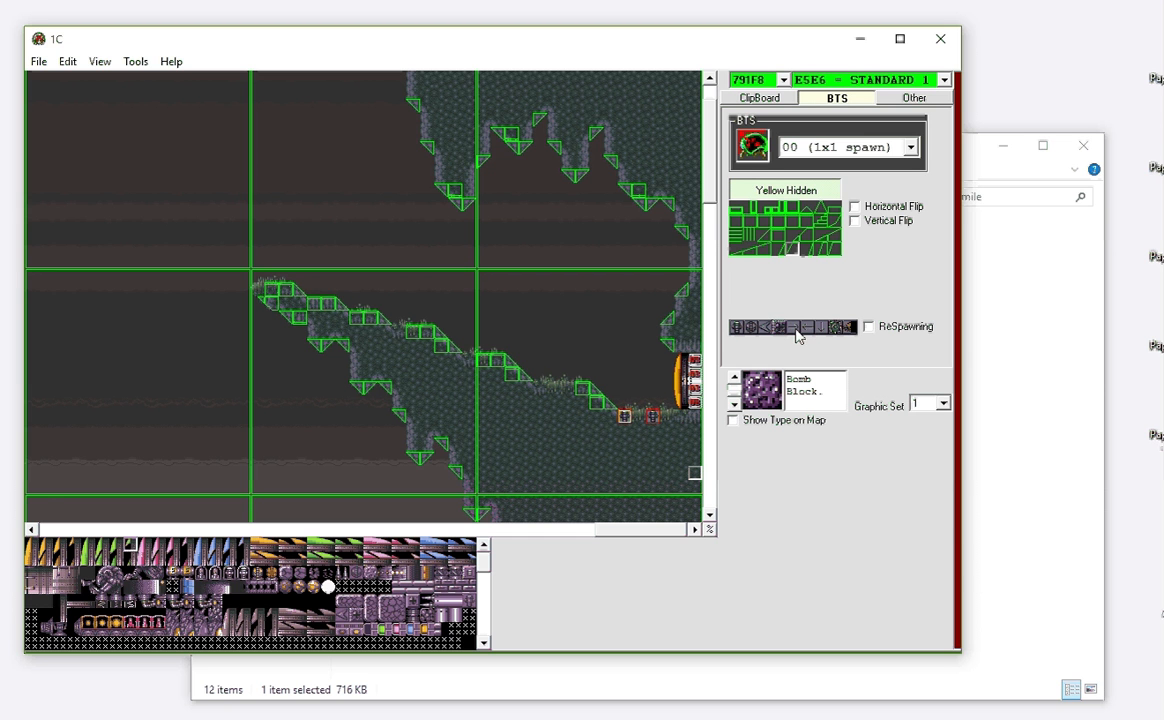
click(836, 249)
click(511, 416)
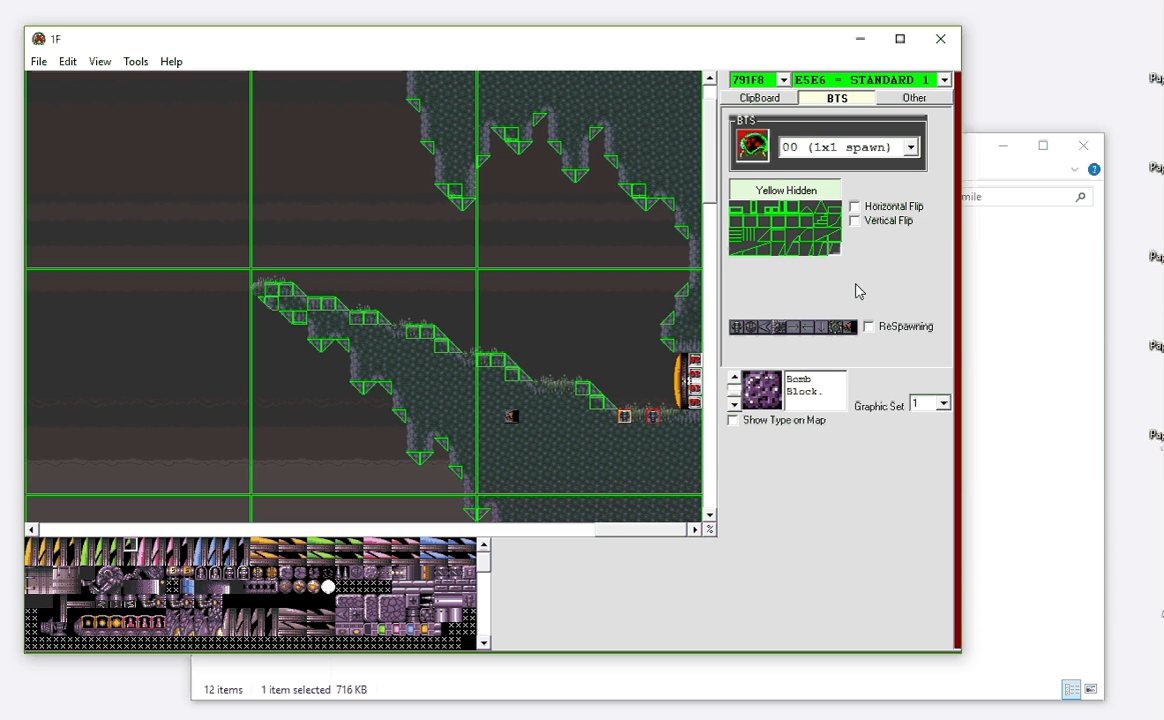
- Show the room's music settings and compare them in the Events 2 and Power Bombs states
click(912, 99)
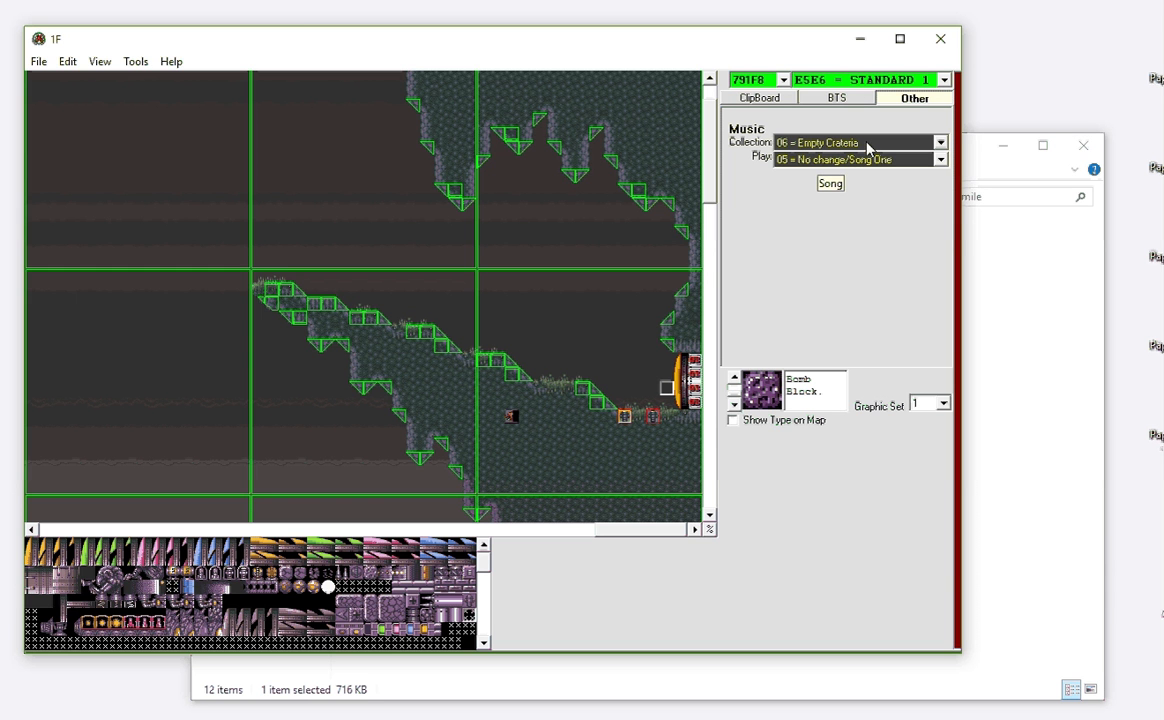
click(862, 80)
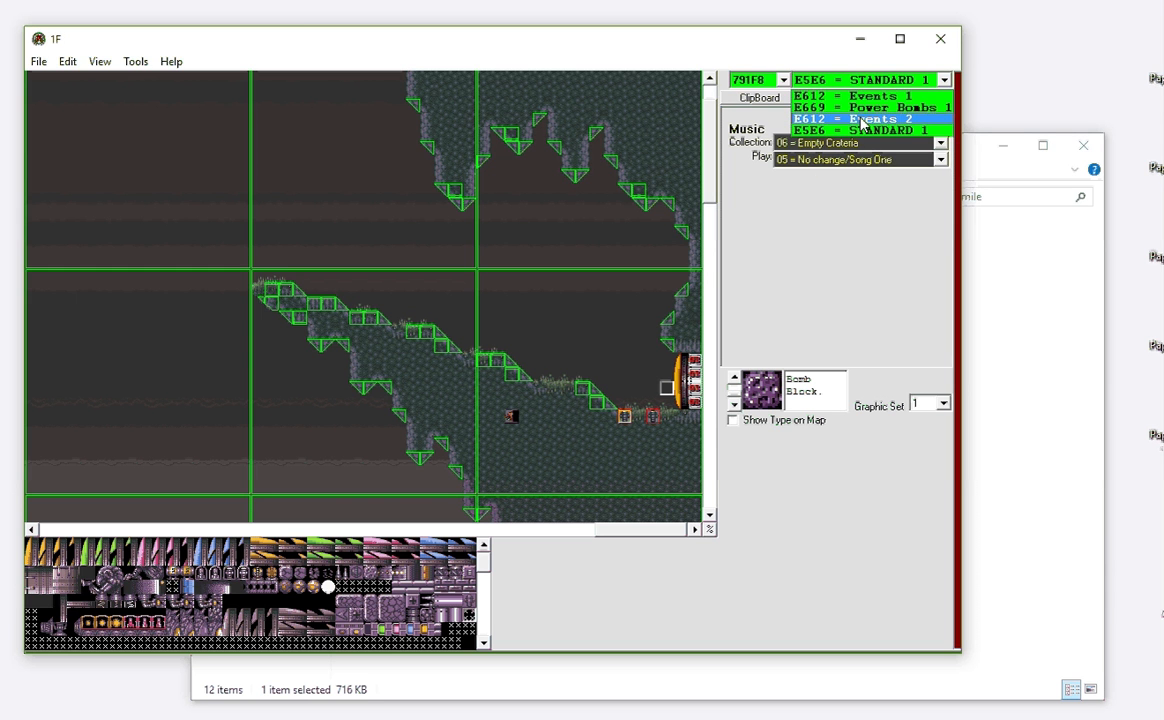
click(862, 119)
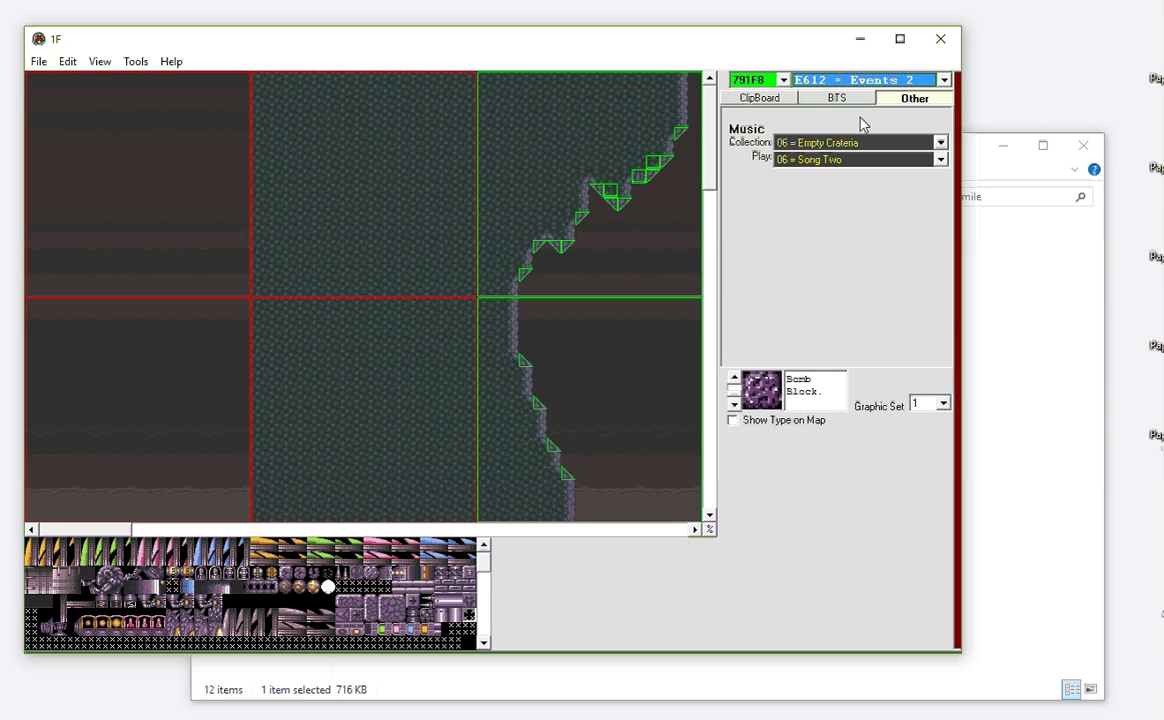
click(862, 80)
click(870, 117)
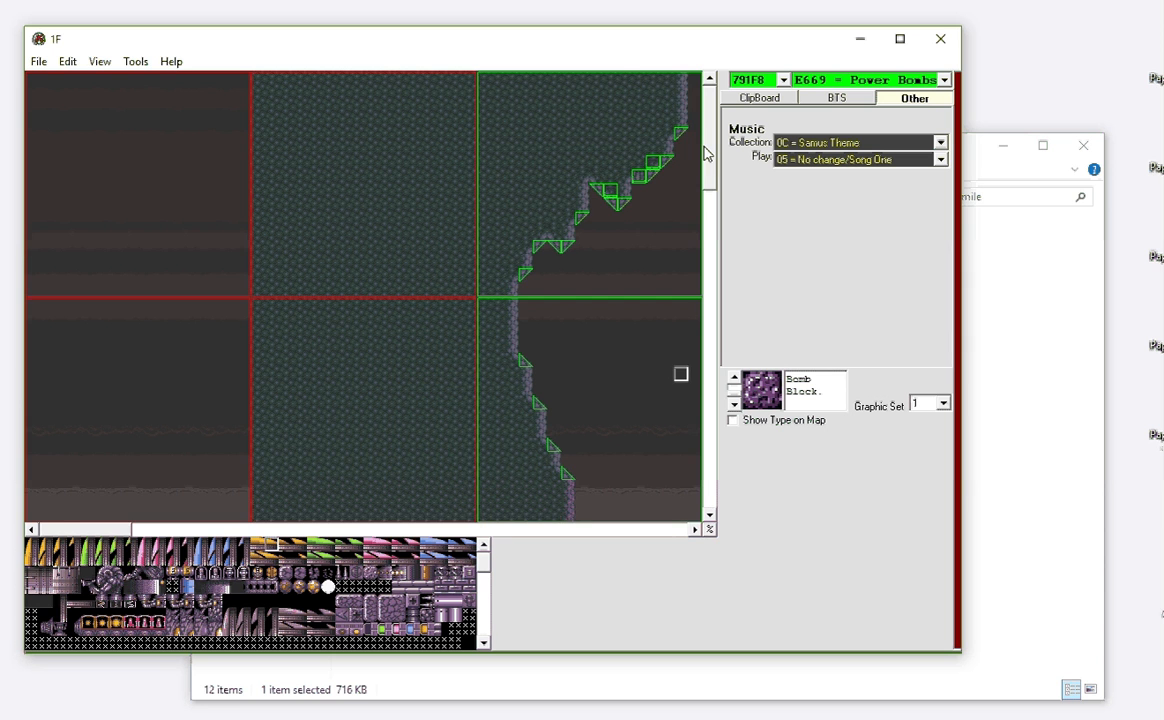
drag(708, 150, 670, 496)
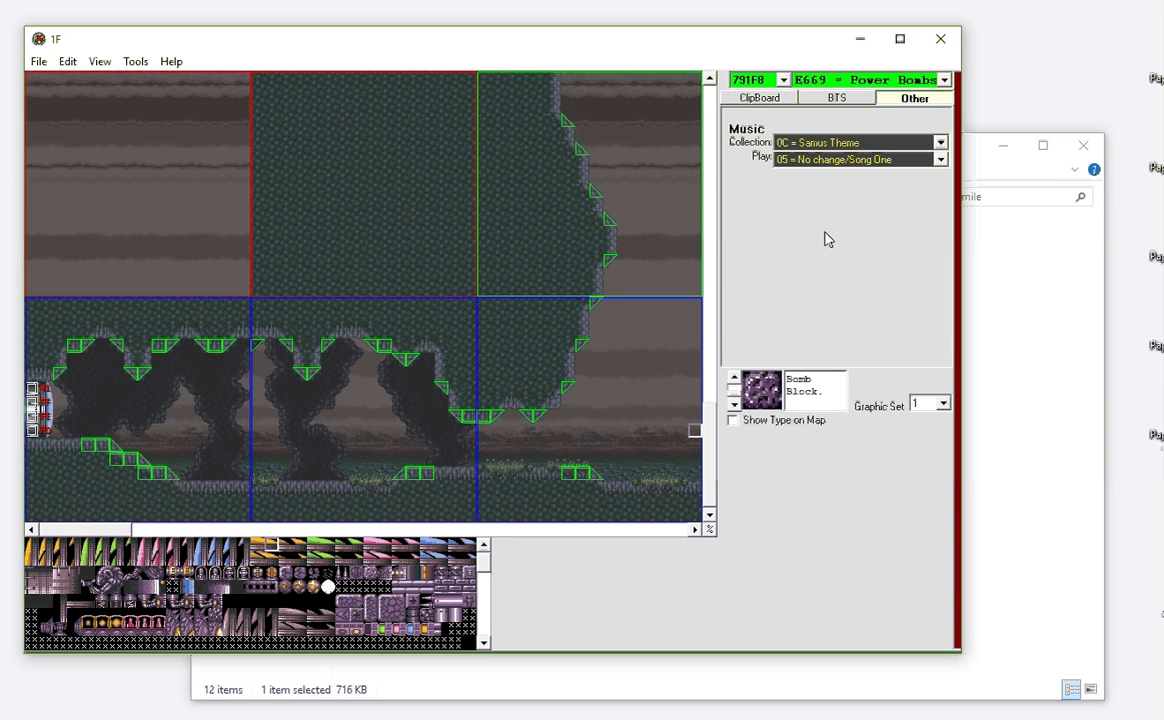
- Switch the room to the Events 1 state and inspect its floor from the far-left door to the far-right door
click(886, 84)
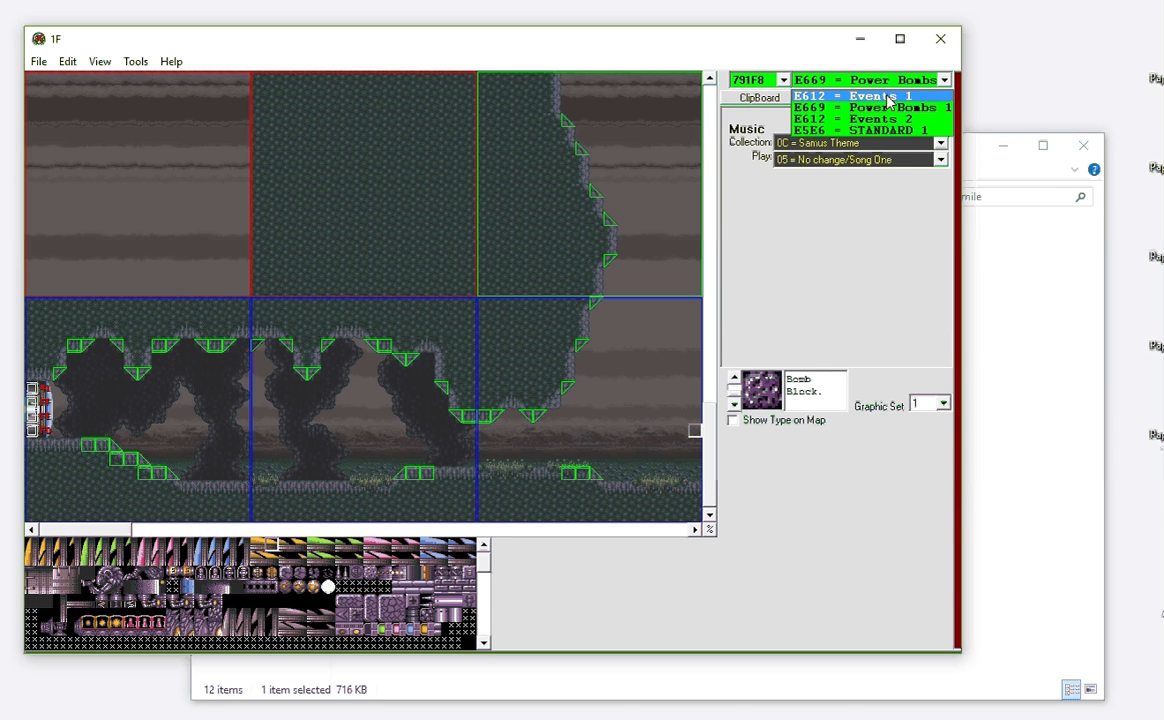
click(888, 95)
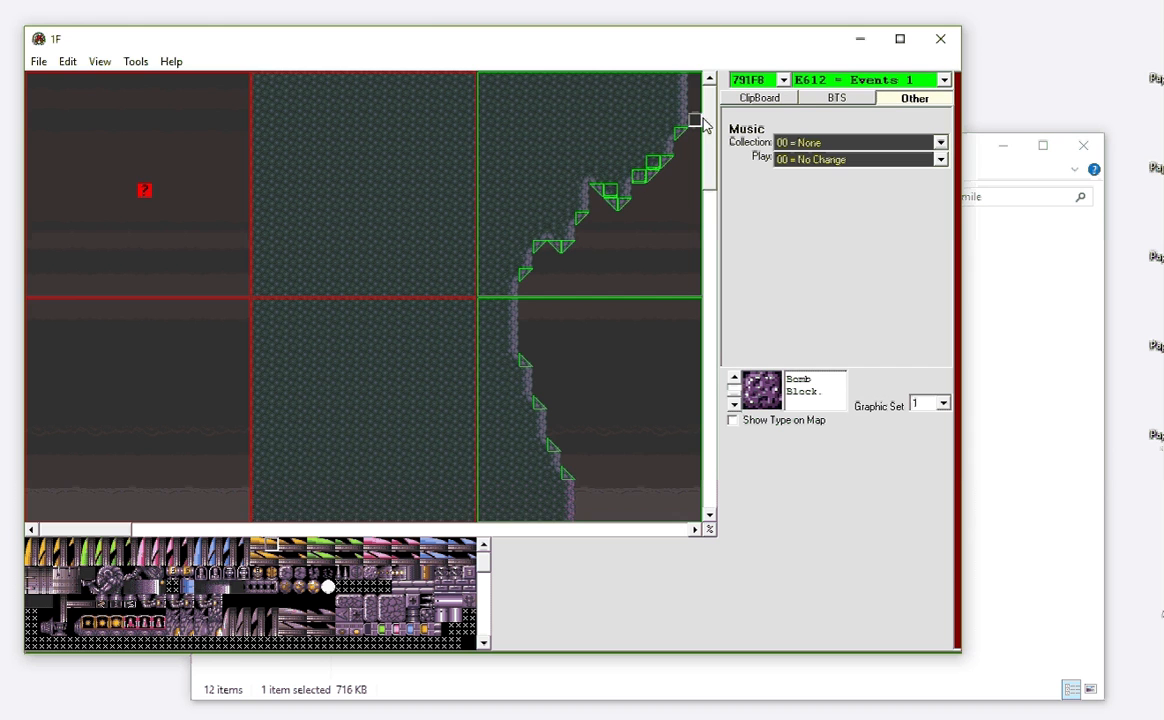
drag(700, 122, 693, 467)
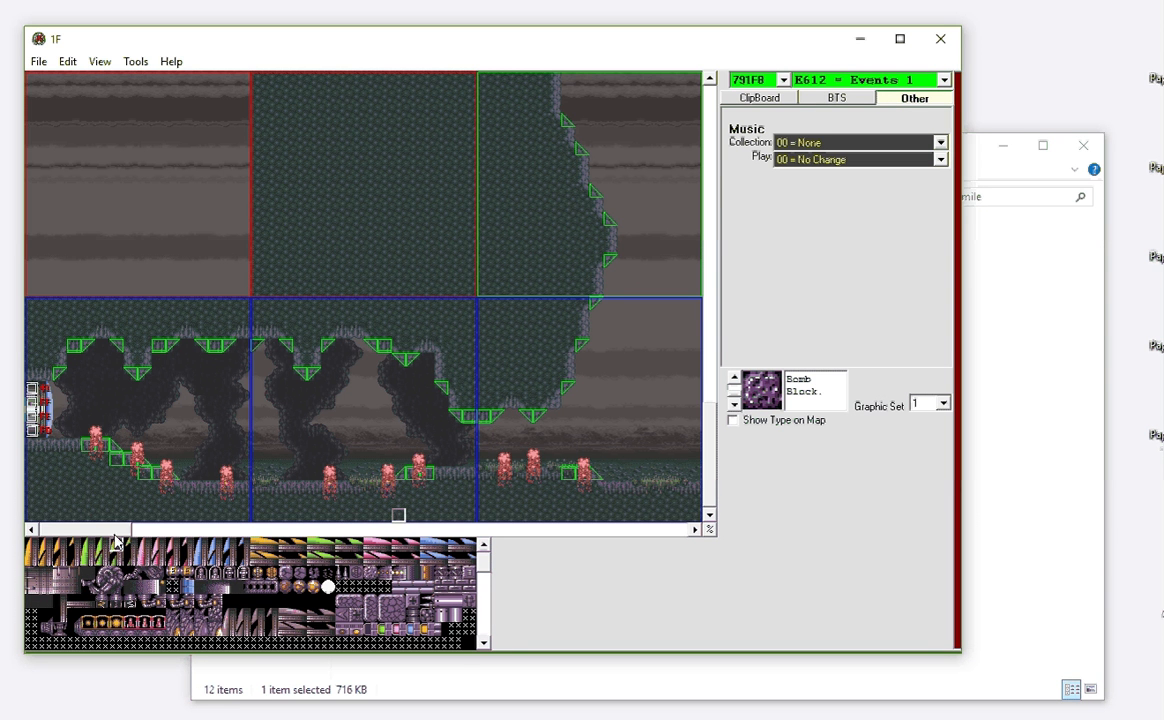
drag(117, 533, 668, 545)
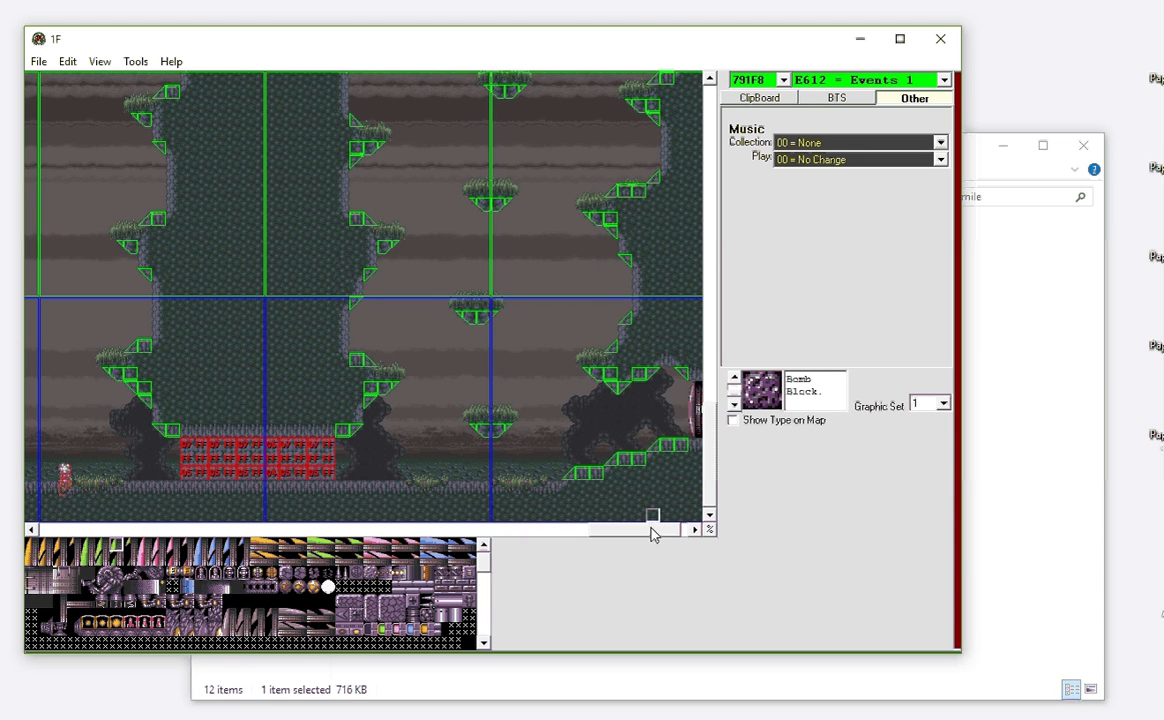
click(692, 531)
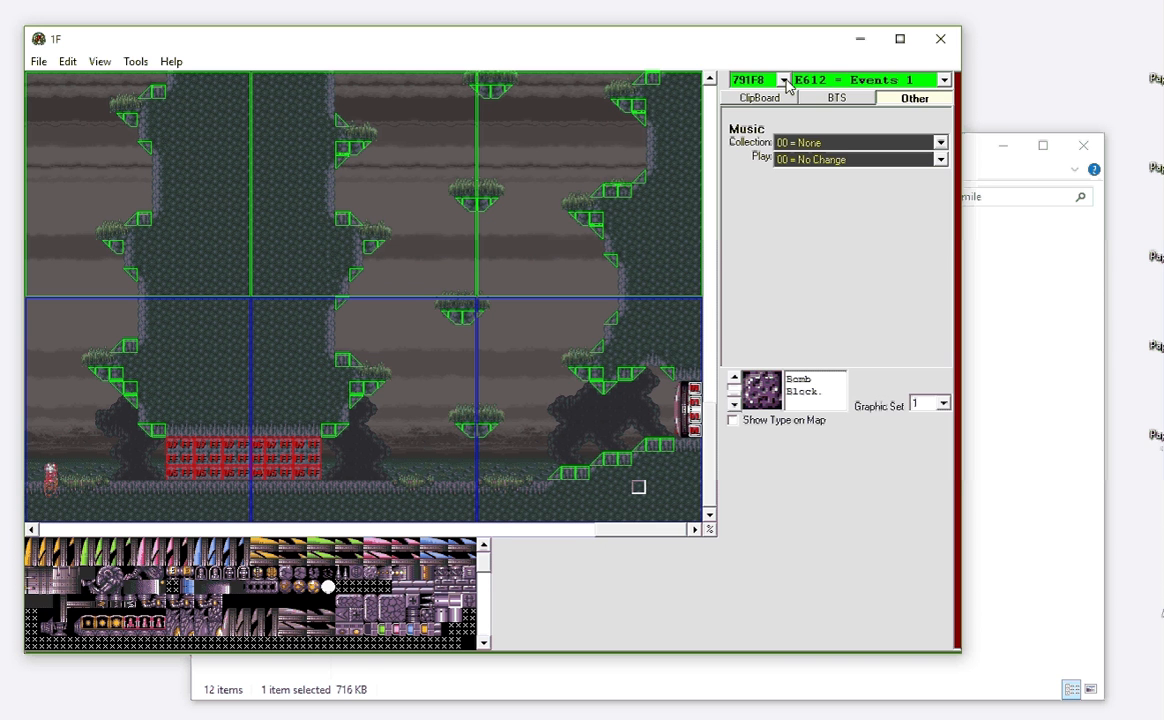
- Return to the BTS settings, view the red bomb blocks and check the list of available rooms
click(760, 97)
click(836, 97)
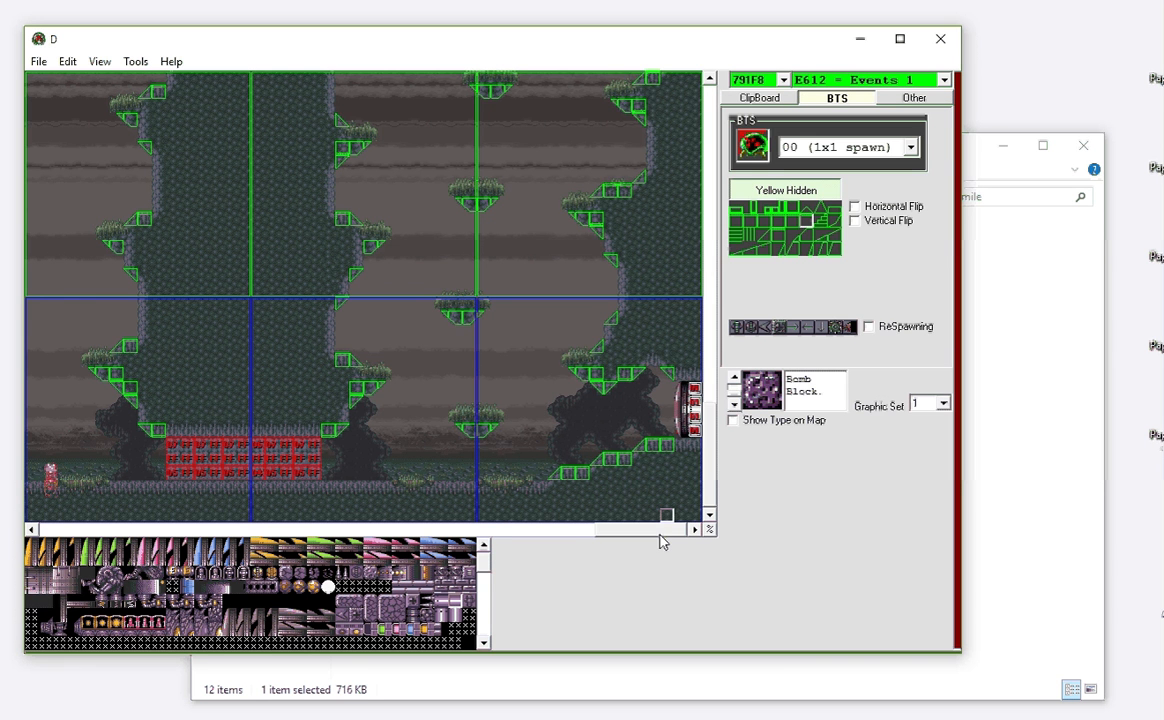
drag(660, 531, 565, 552)
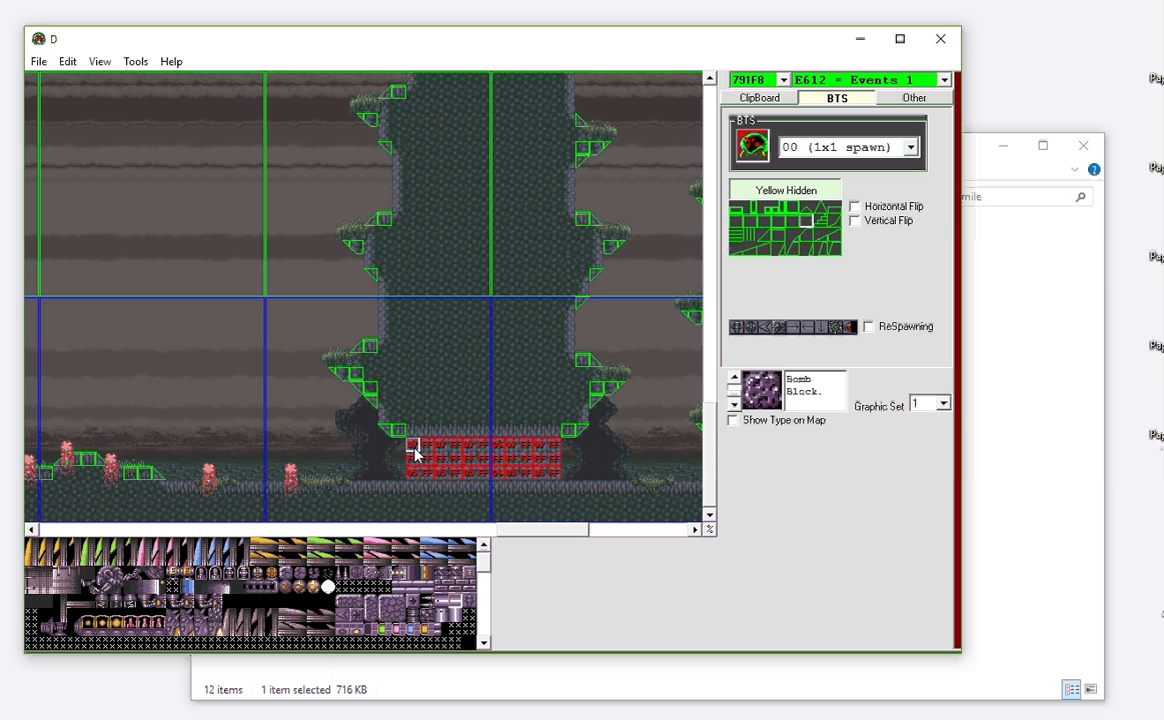
click(783, 79)
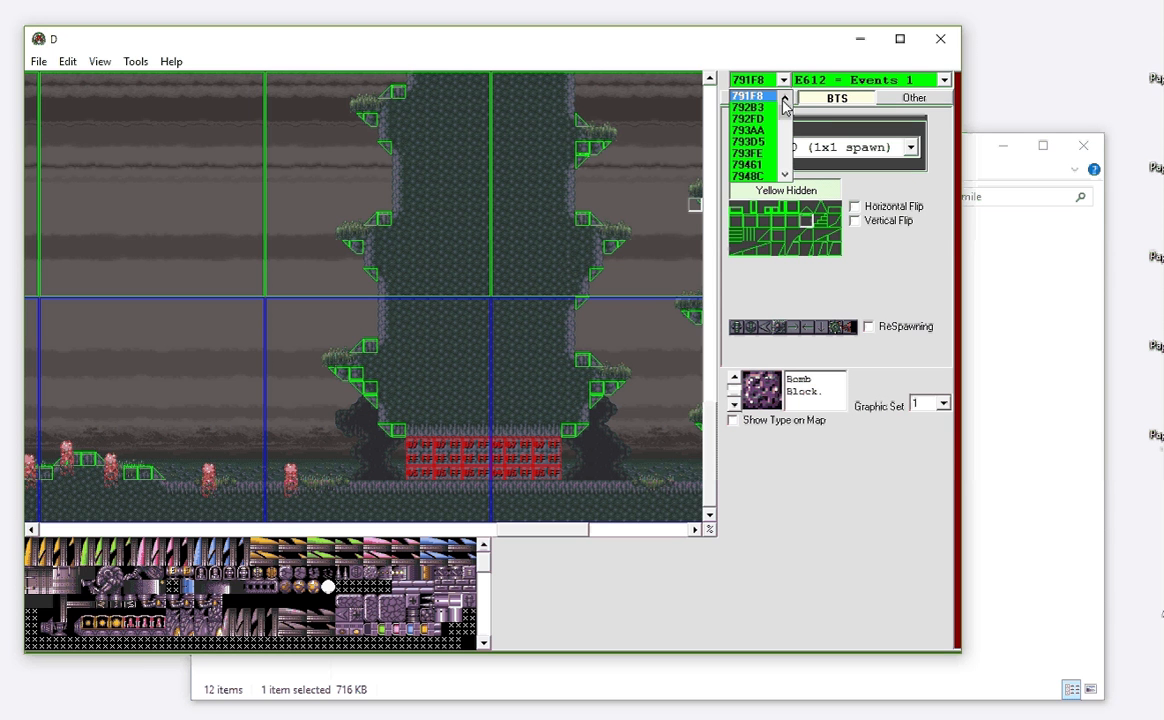
click(798, 551)
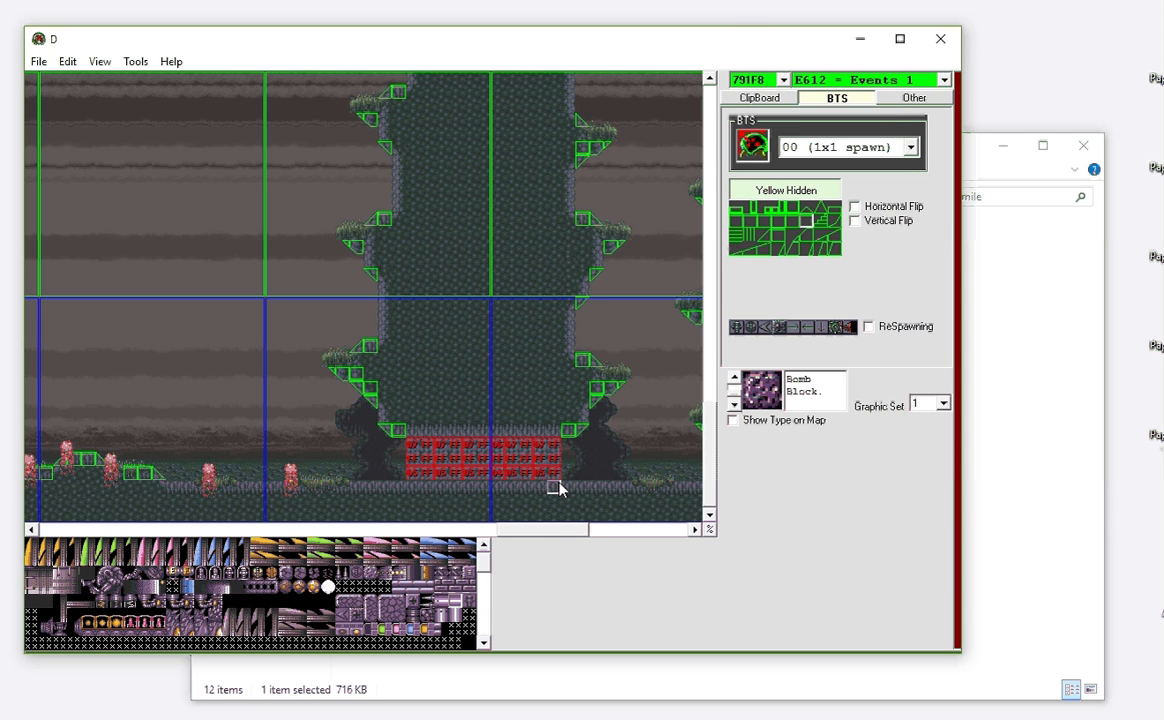
- Examine the Events 1 layout around the ship, the cave at the far left and the rock column with its ledges
drag(553, 529, 455, 537)
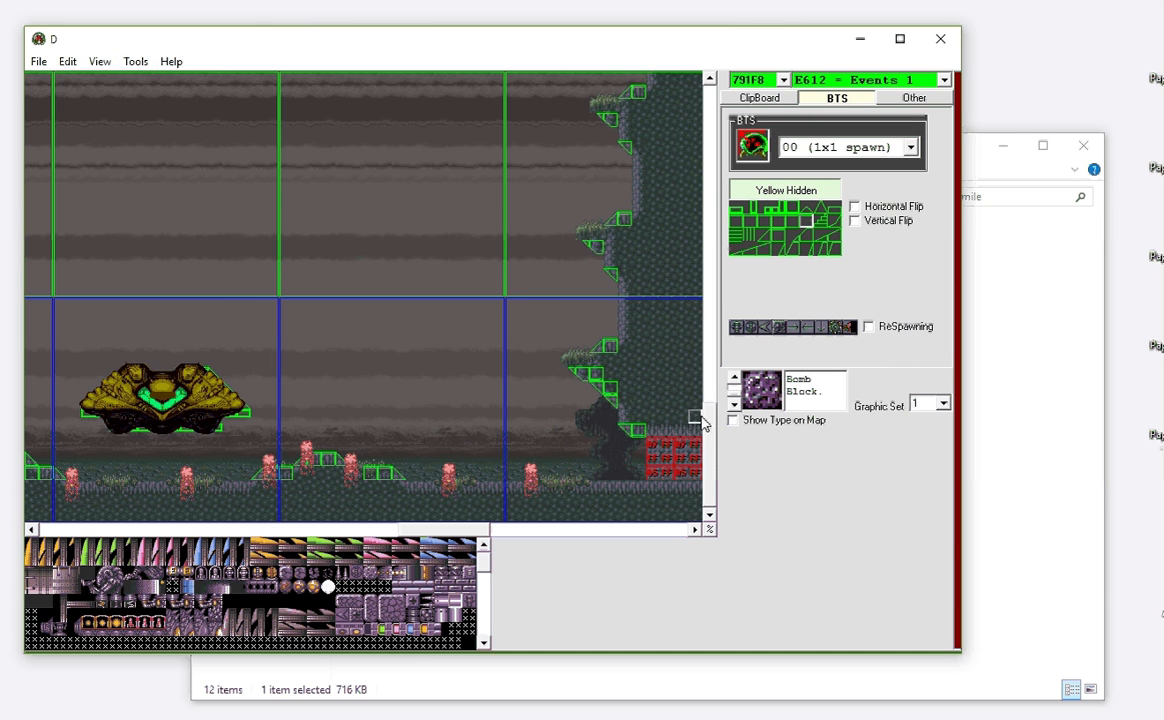
scroll(705, 440, up, 3)
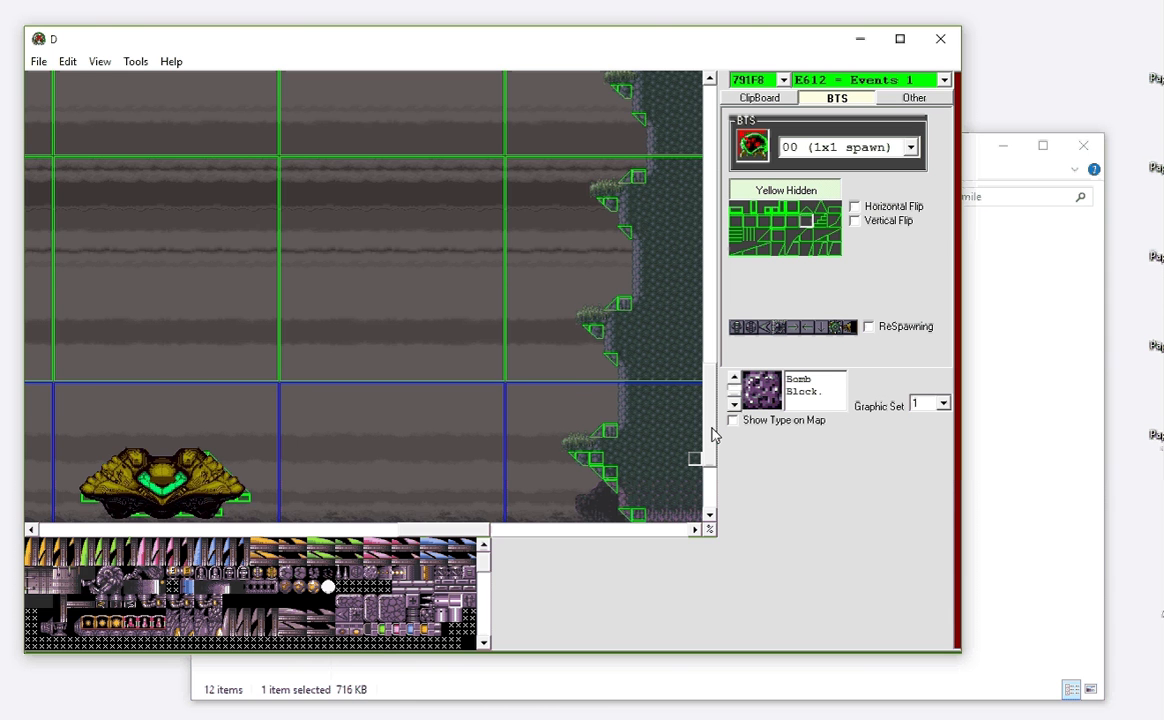
scroll(700, 502, down, 3)
drag(458, 537, 104, 531)
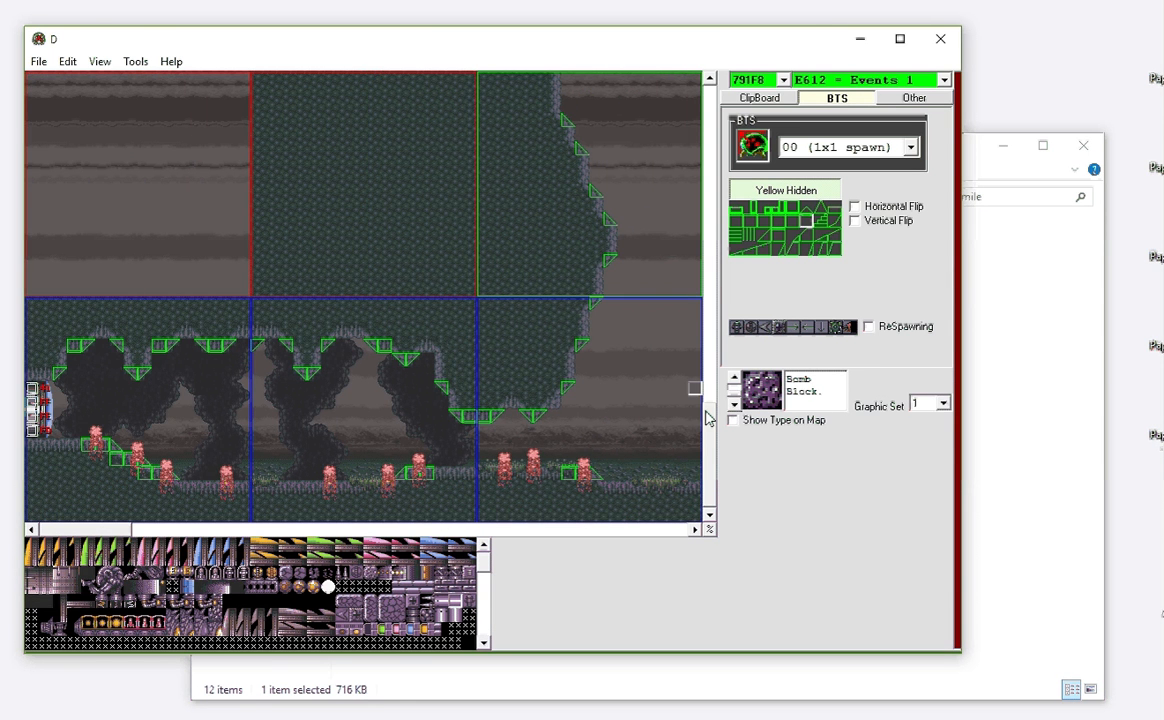
mouse_move(707, 429)
mouse_down()
mouse_move(717, 242)
mouse_move(706, 448)
mouse_up()
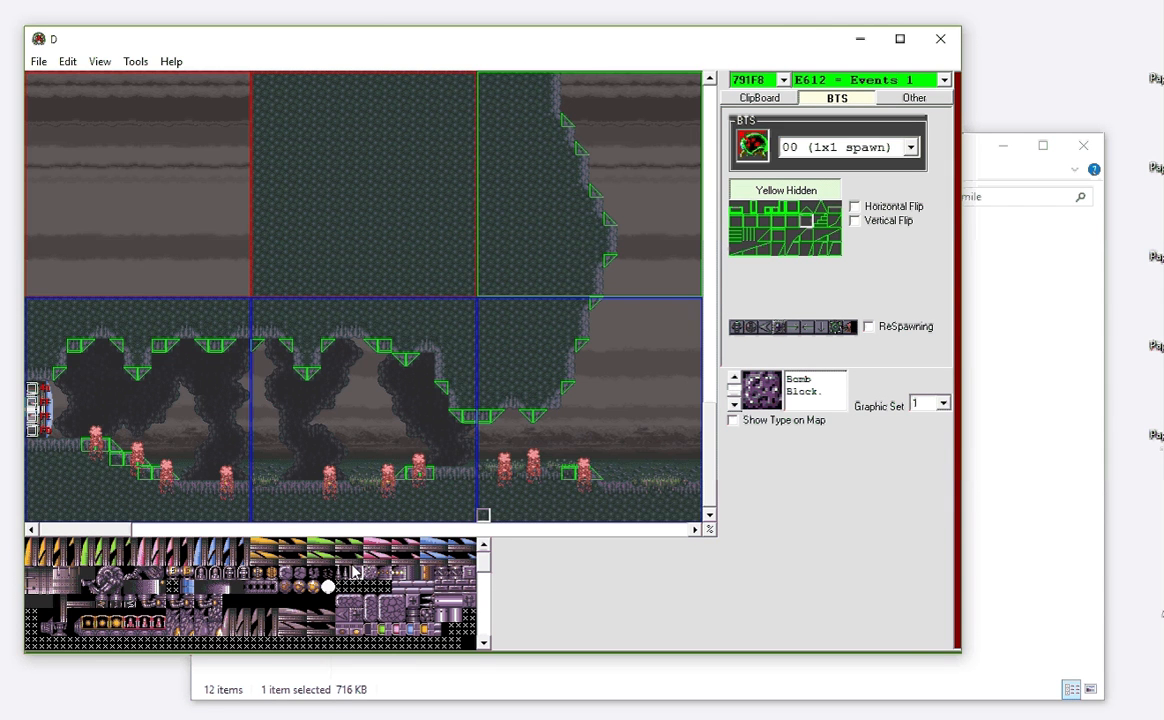
drag(102, 531, 638, 562)
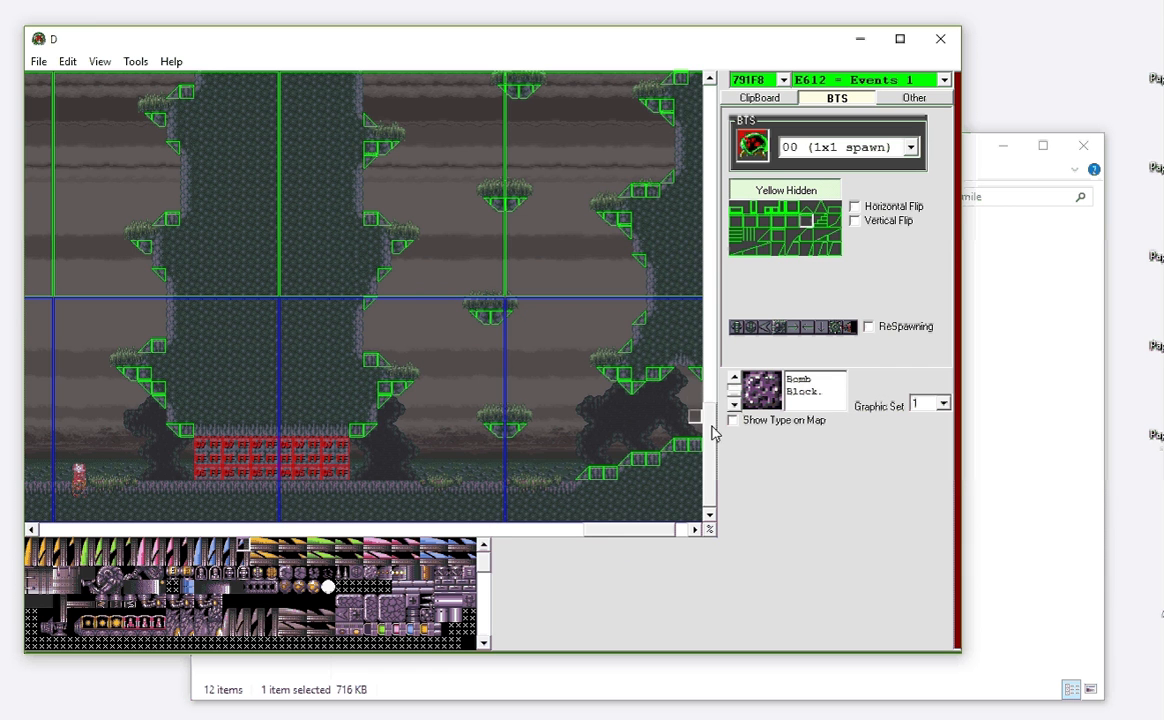
drag(713, 429, 704, 343)
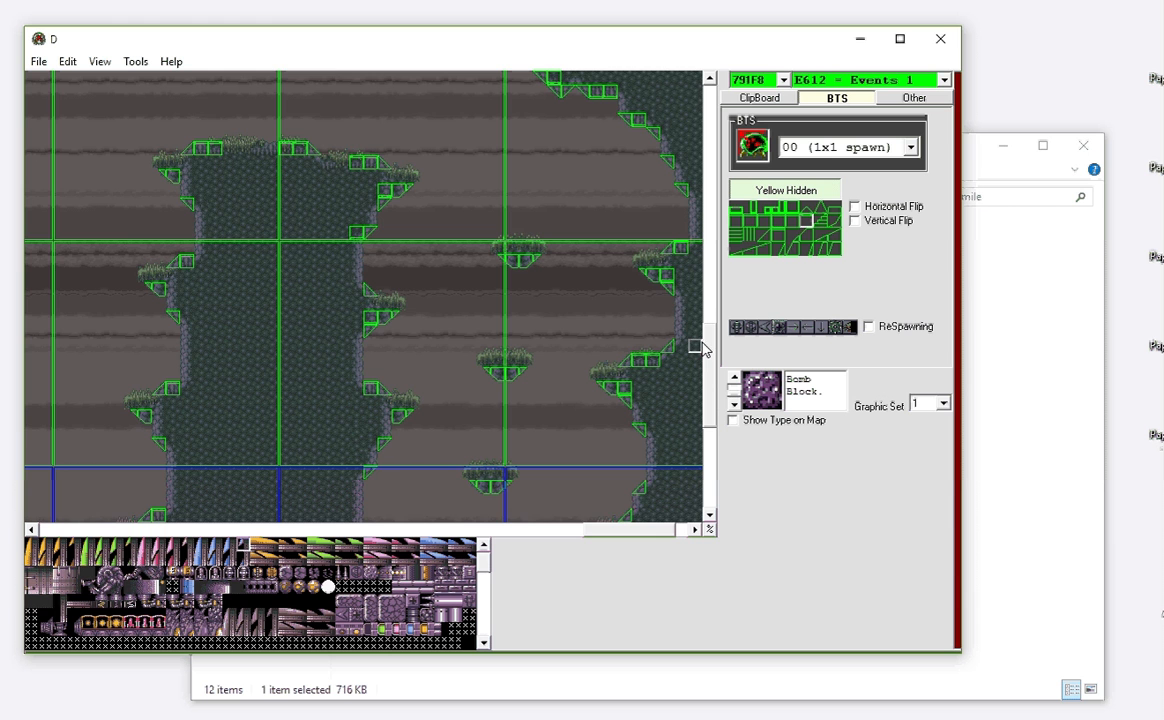
drag(630, 530, 447, 515)
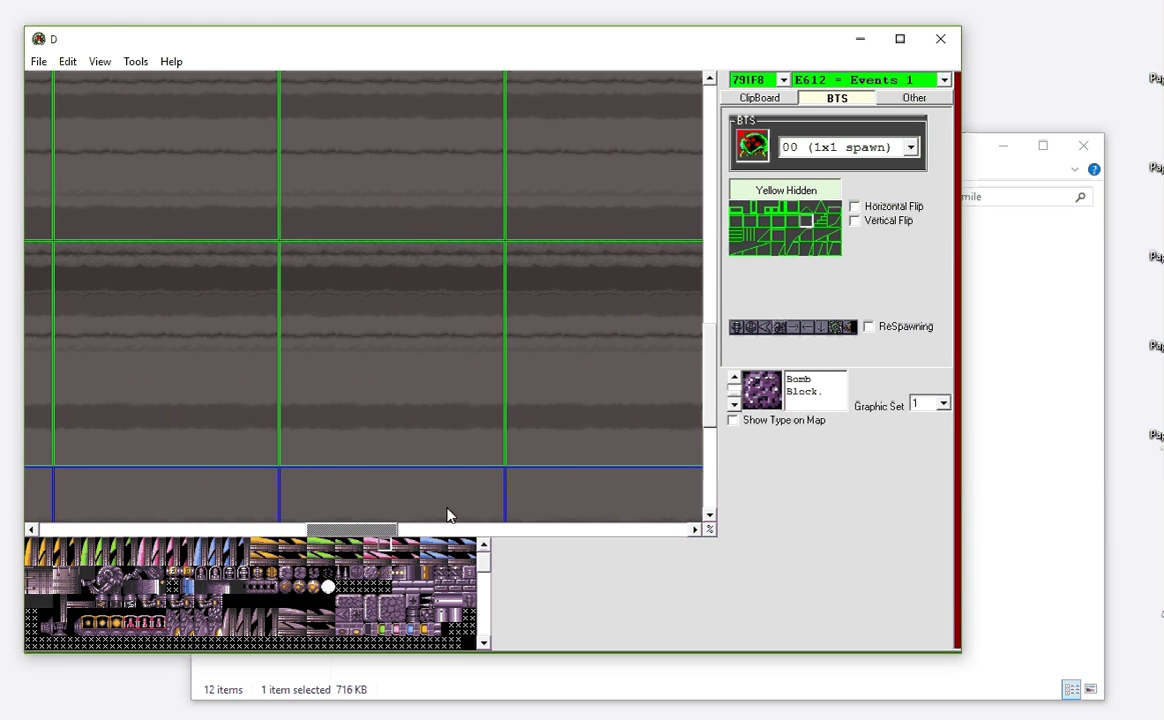
drag(711, 358, 690, 520)
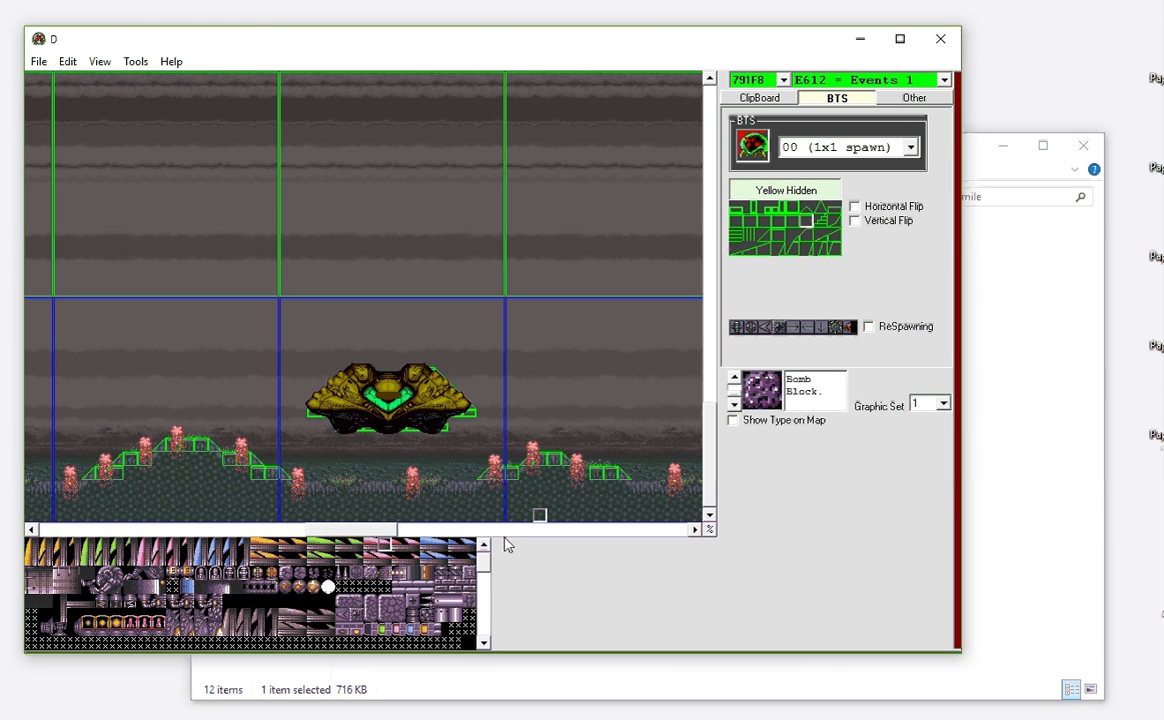
drag(371, 529, 441, 532)
- Switch the room to the STANDARD 1 state and inspect the floor from the red bomb blocks to the ship
click(828, 82)
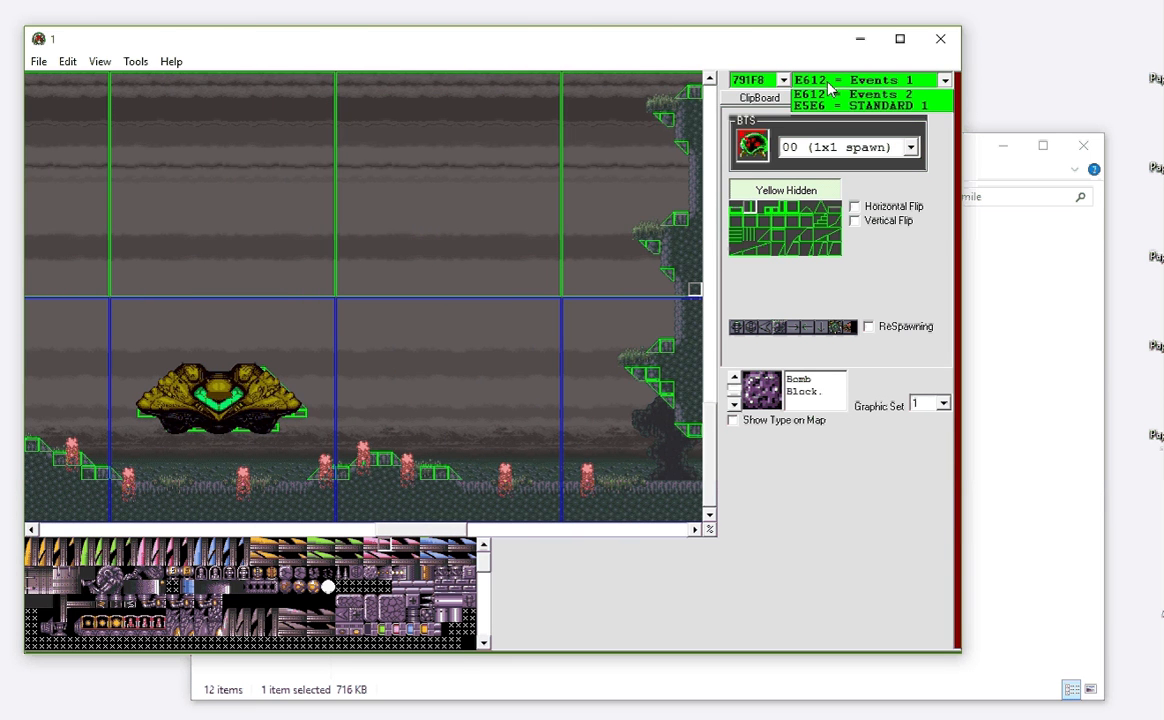
click(852, 105)
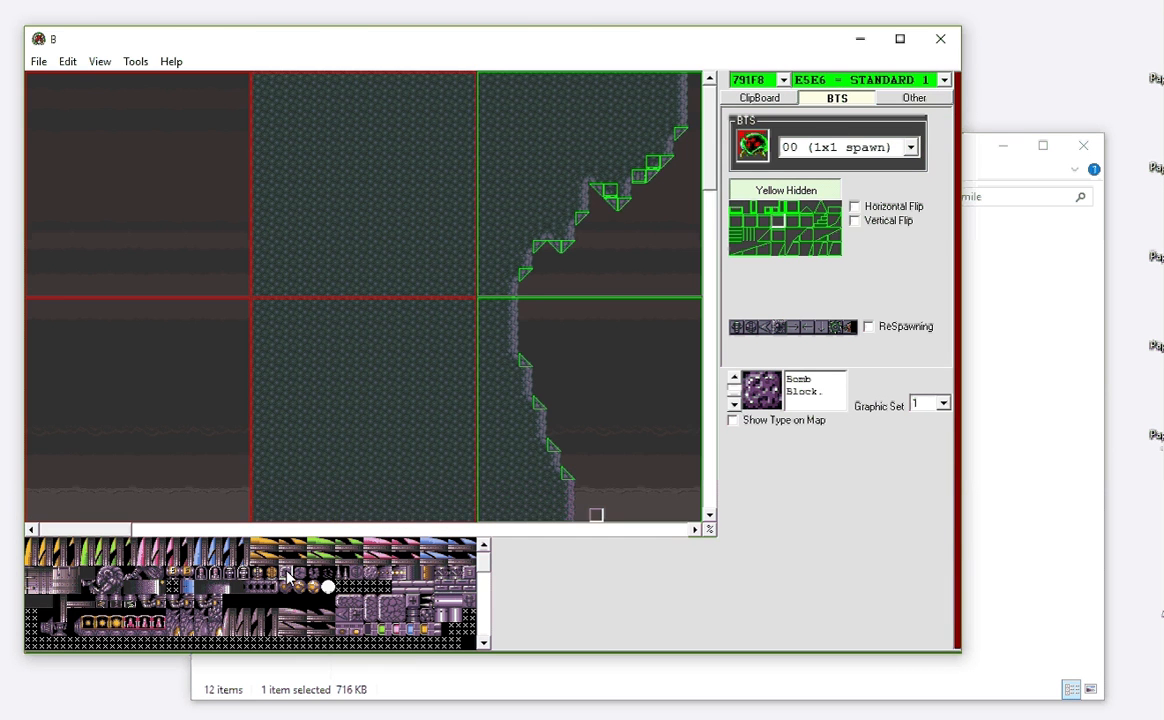
drag(120, 529, 556, 533)
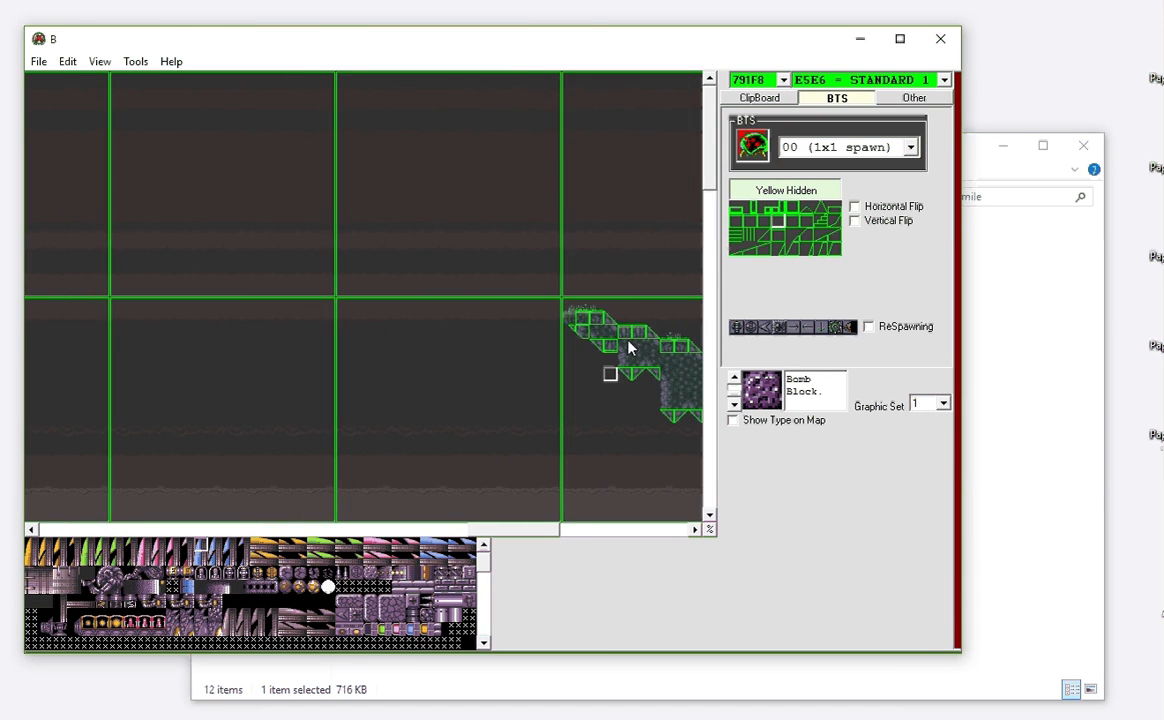
drag(705, 130, 690, 488)
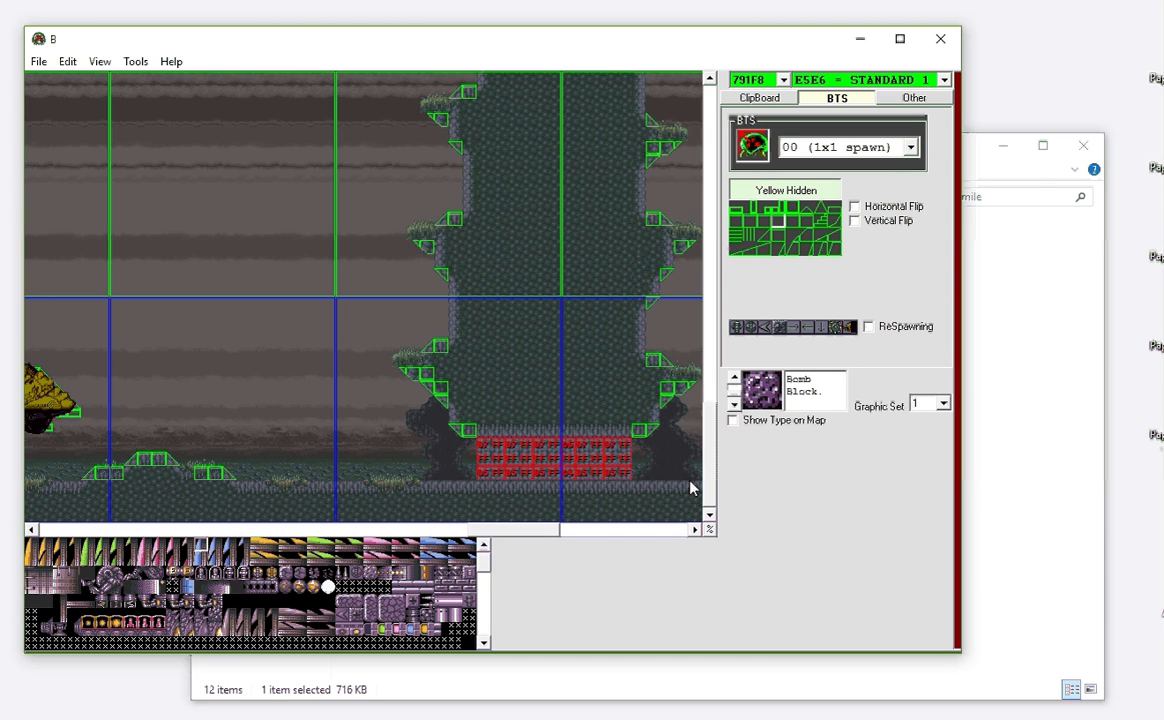
drag(546, 531, 490, 561)
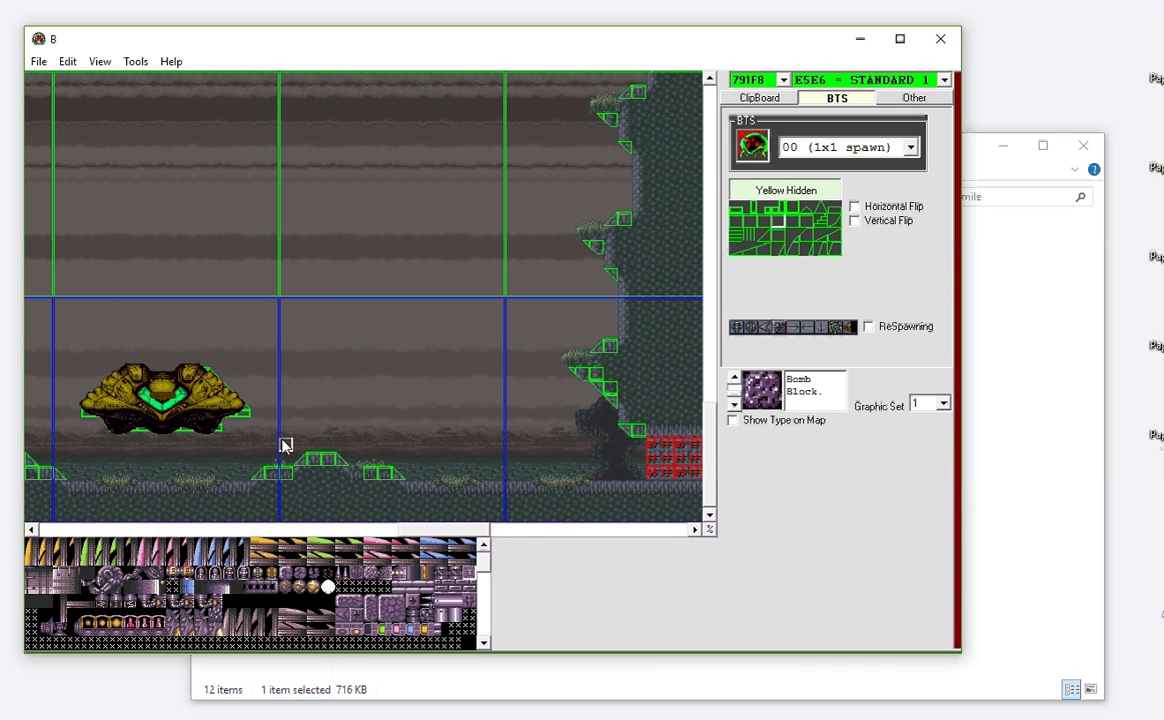
- Start a test of the room beside the ship, shrink the emulator window and move it over the editor
middle_click(313, 447)
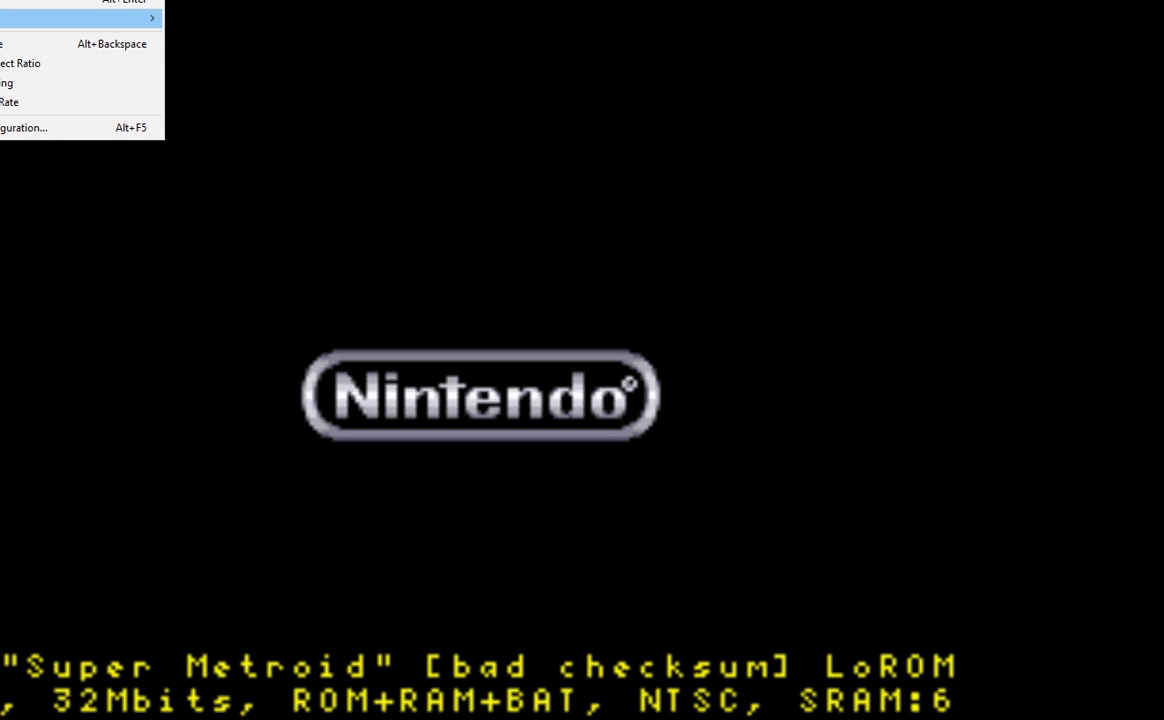
mouse_move(120, 18)
click(197, 39)
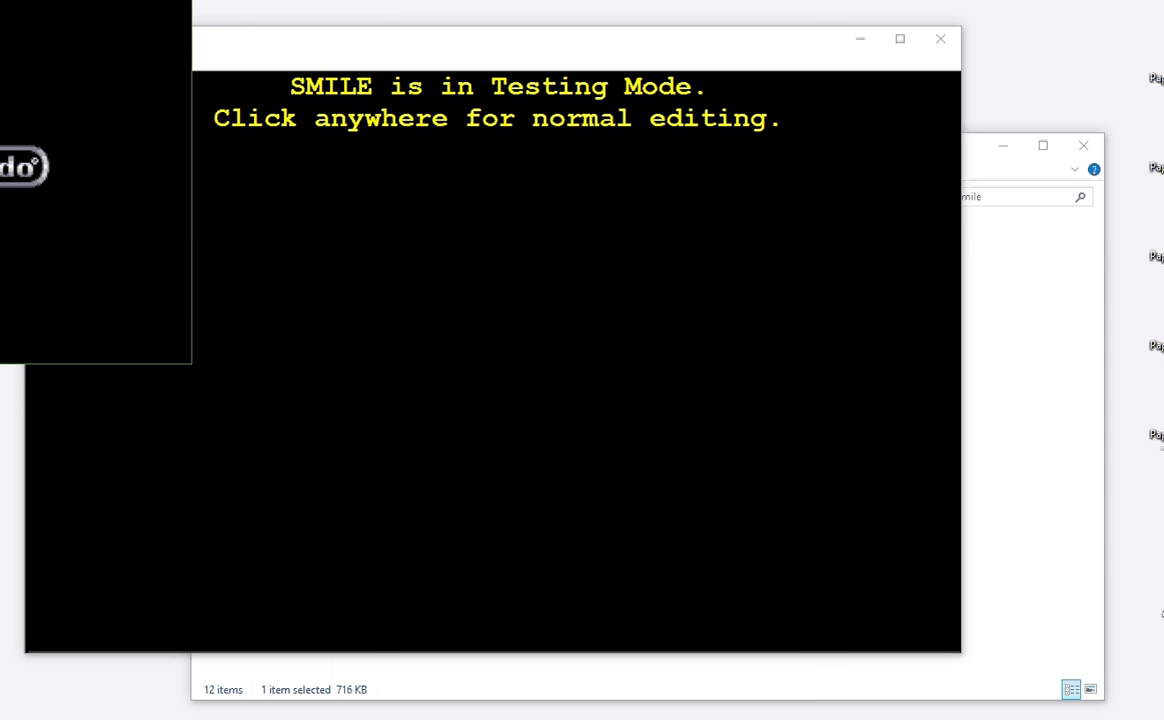
drag(416, 83, 427, 20)
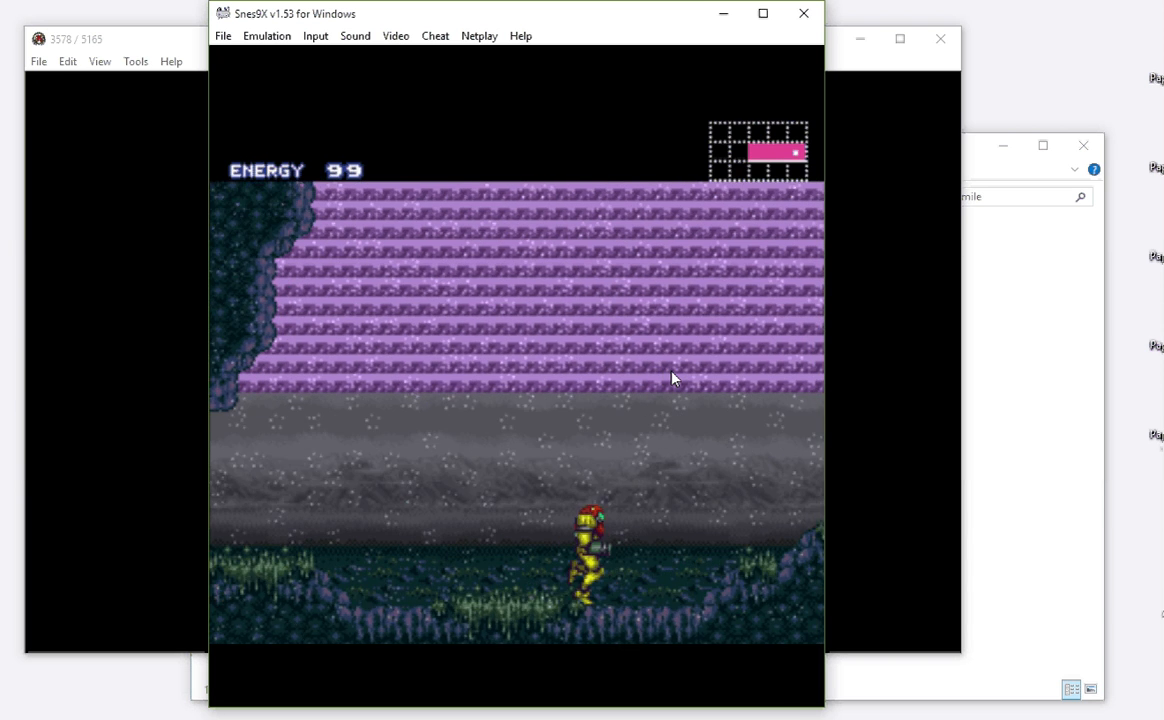
- Run Samus between the ship and the rock wall in the emulator, and end the test to resume normal editing
key(Right)
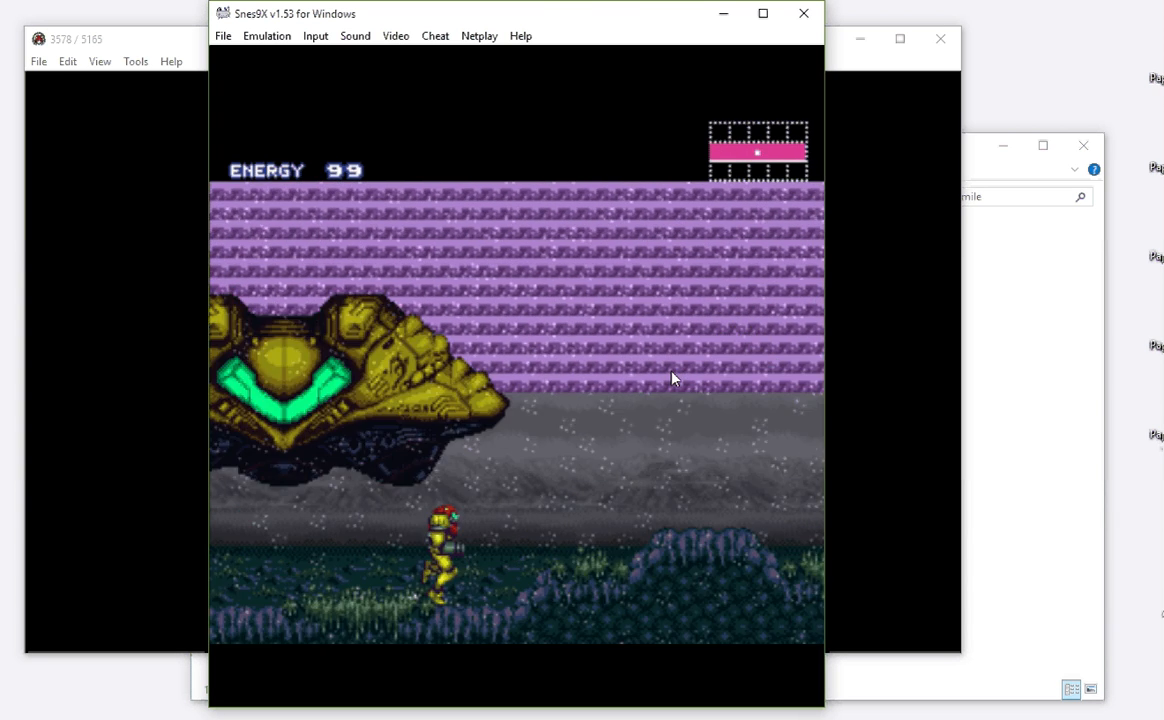
key(v)
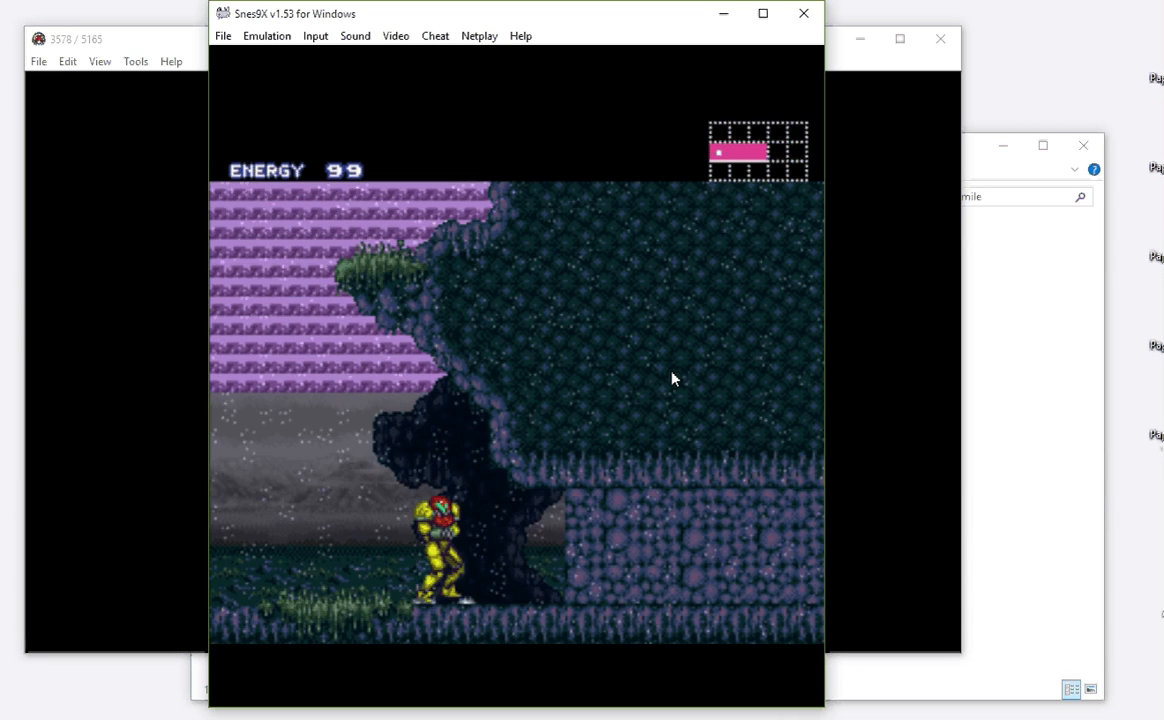
key(Left)
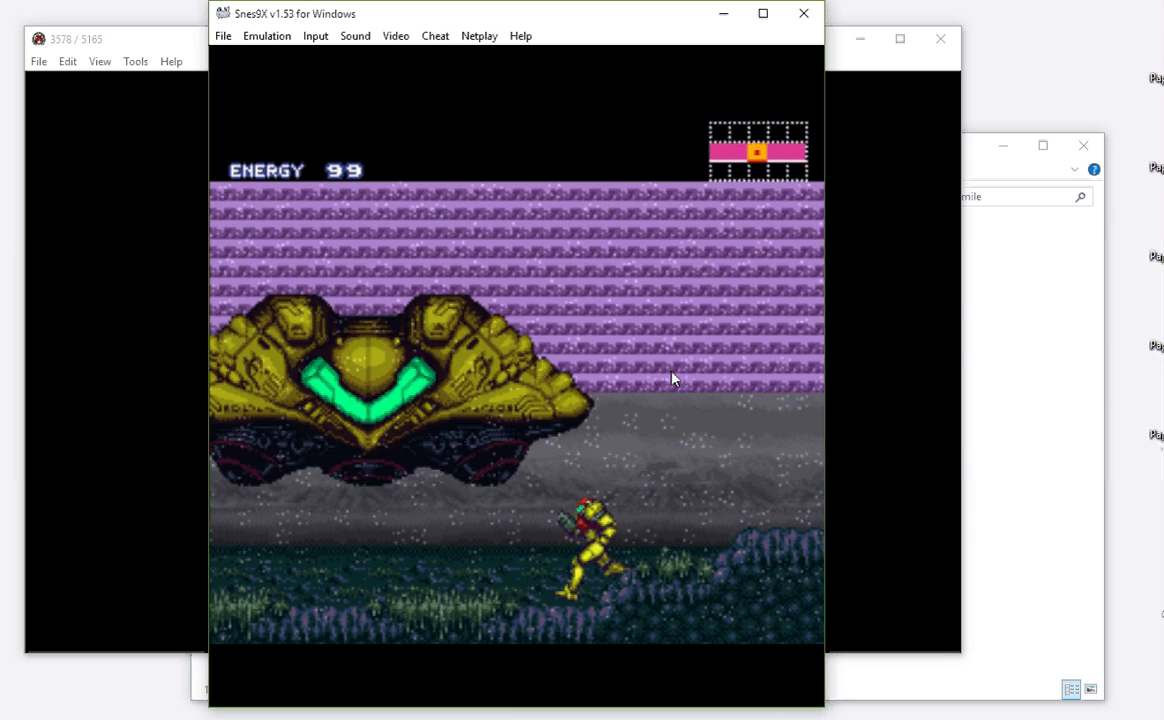
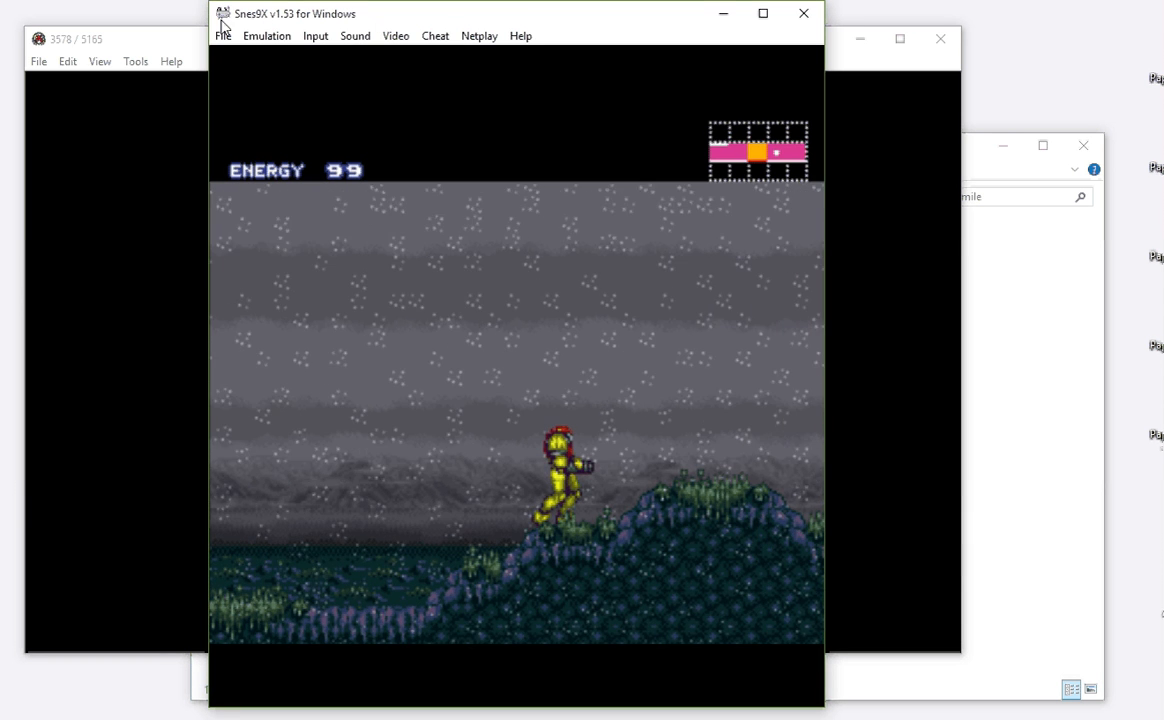
click(816, 28)
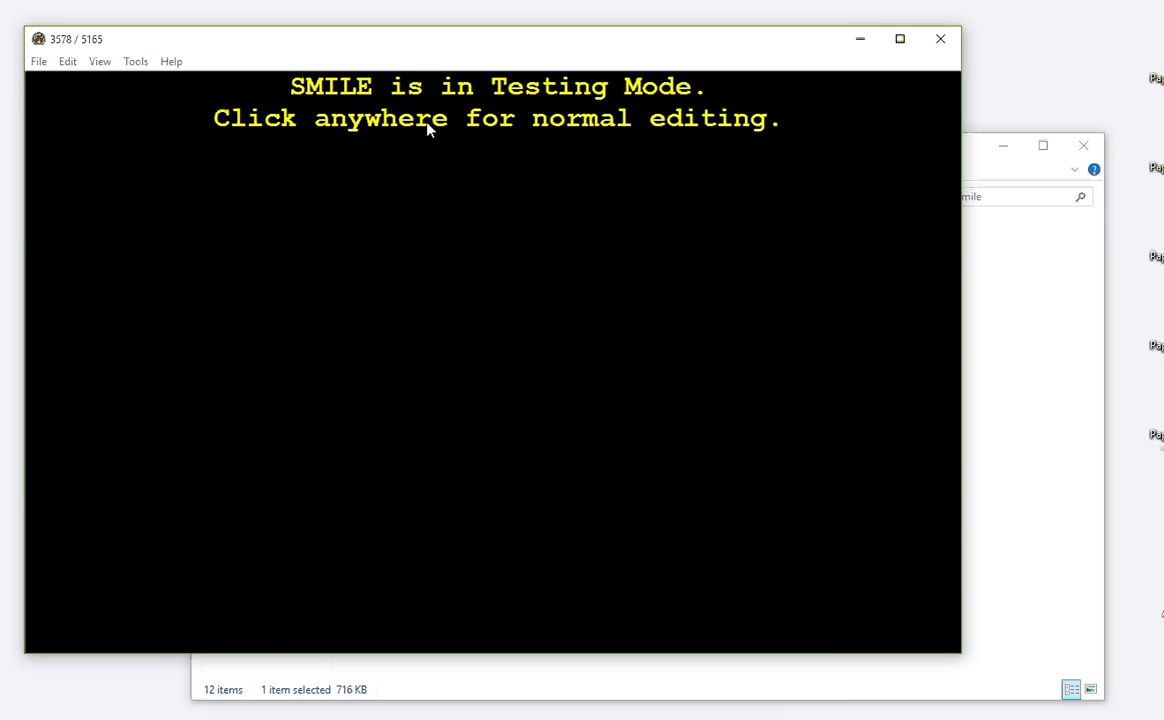
click(432, 232)
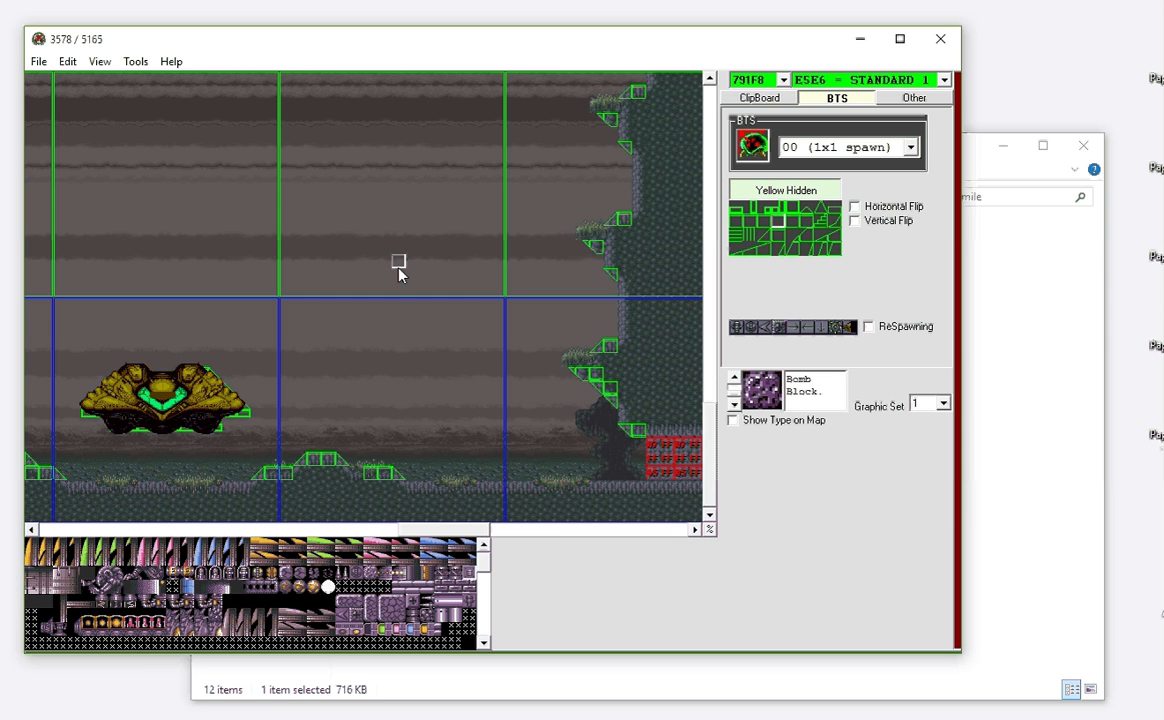
- Review the display options for Layer 1, Layer 2, BTS, PLM and enemies
click(100, 62)
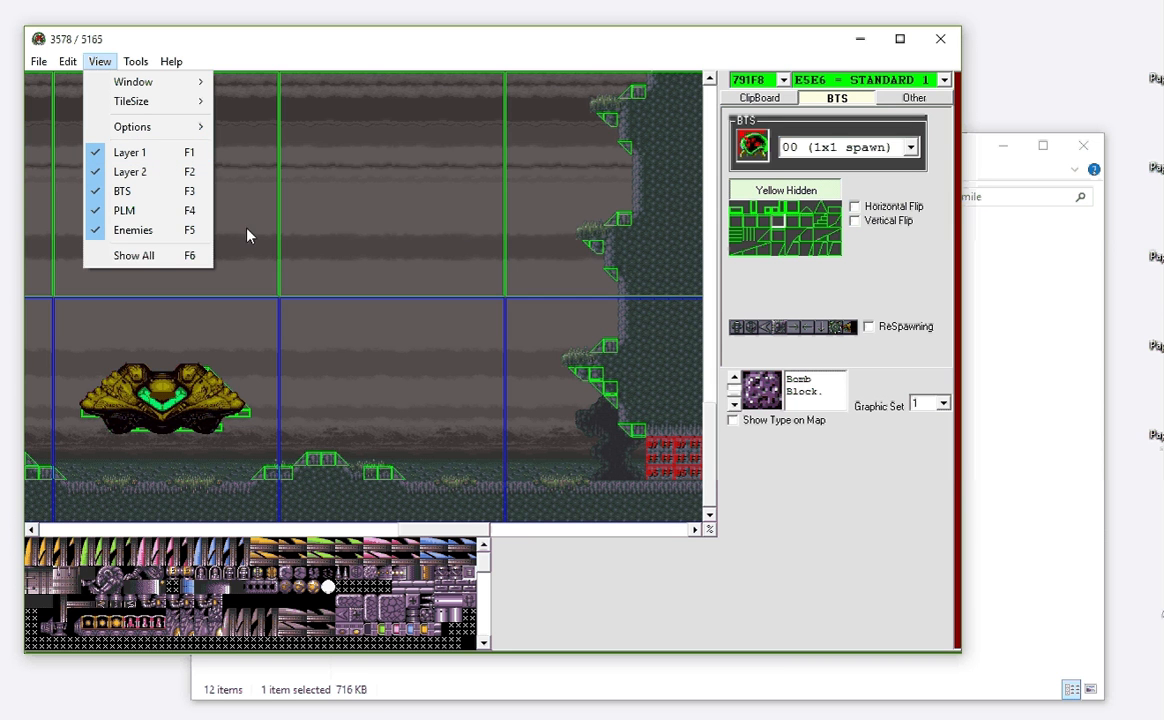
click(372, 62)
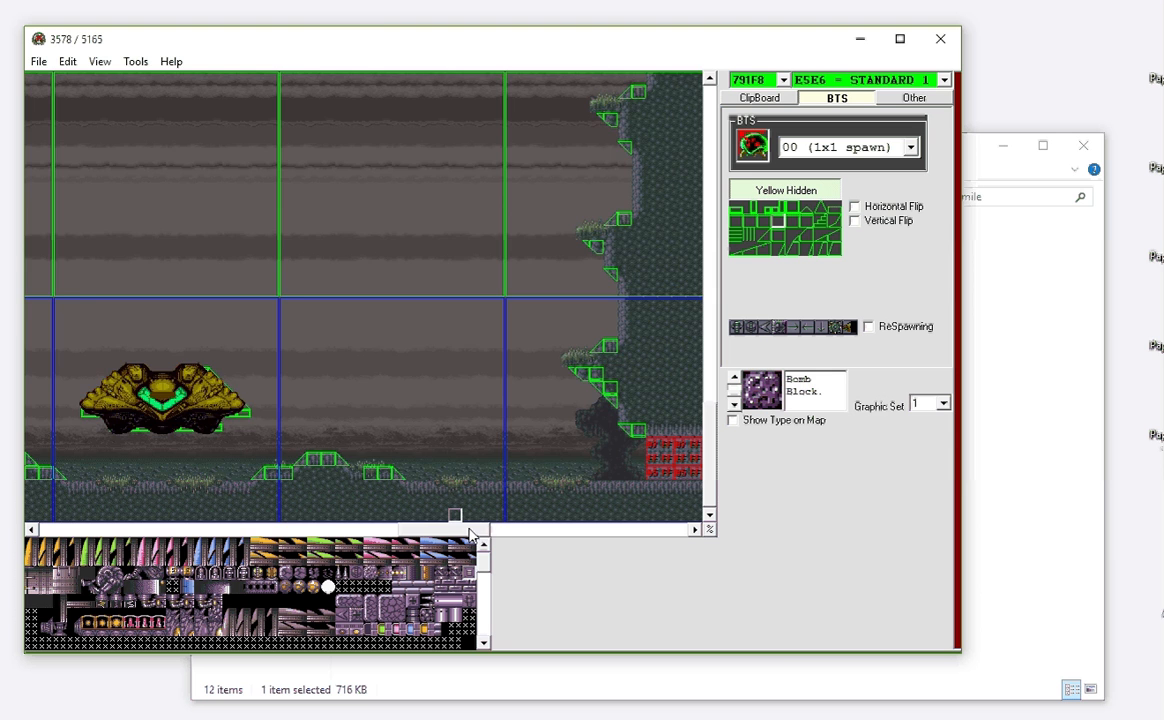
drag(462, 533, 426, 535)
click(106, 63)
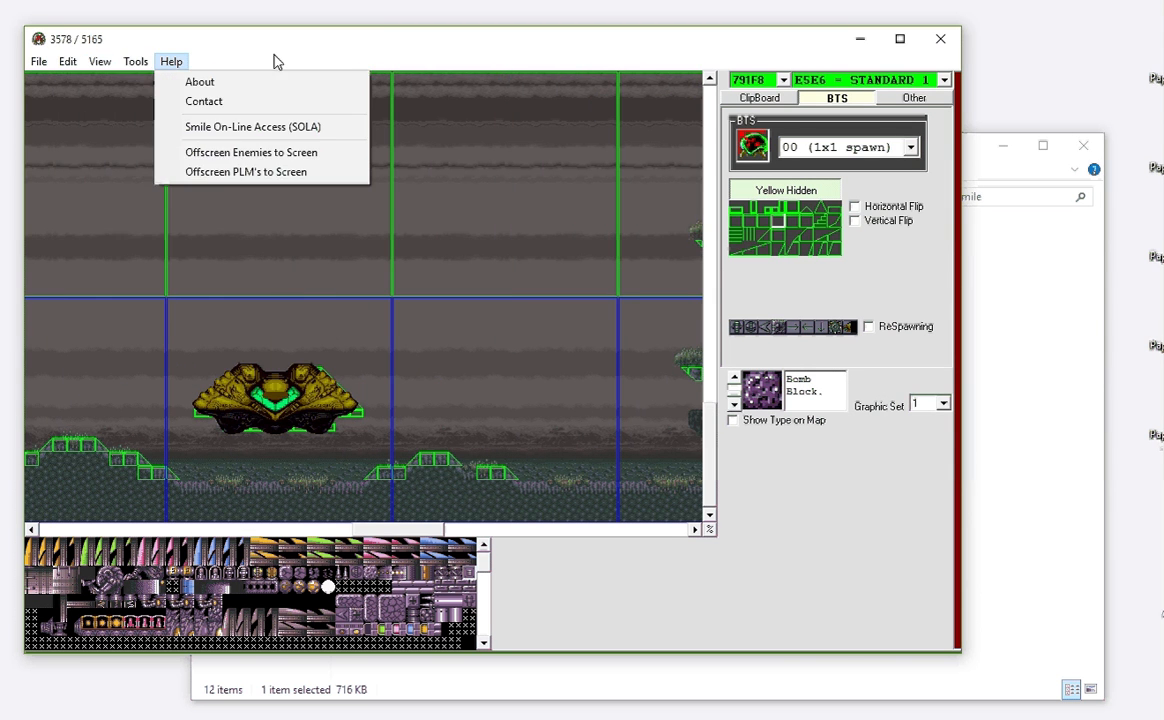
mouse_move(104, 61)
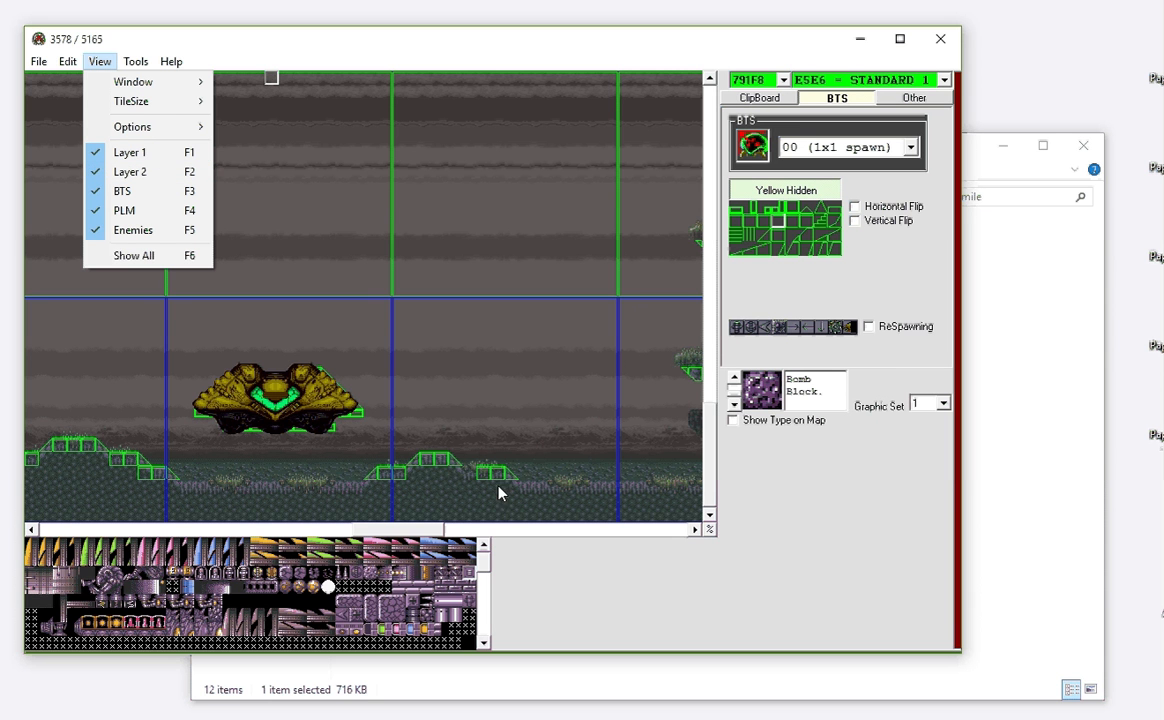
click(420, 533)
drag(420, 533, 403, 514)
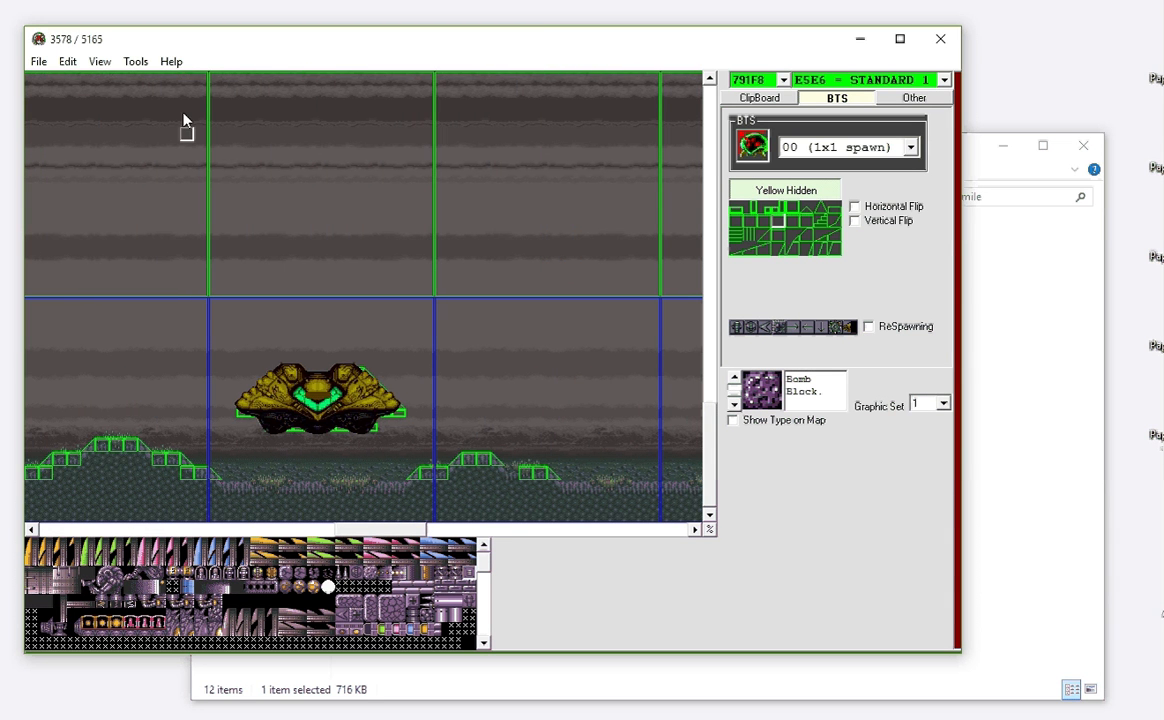
- Hide Layer 1 to examine the background around the ship, and show the layer again
click(68, 63)
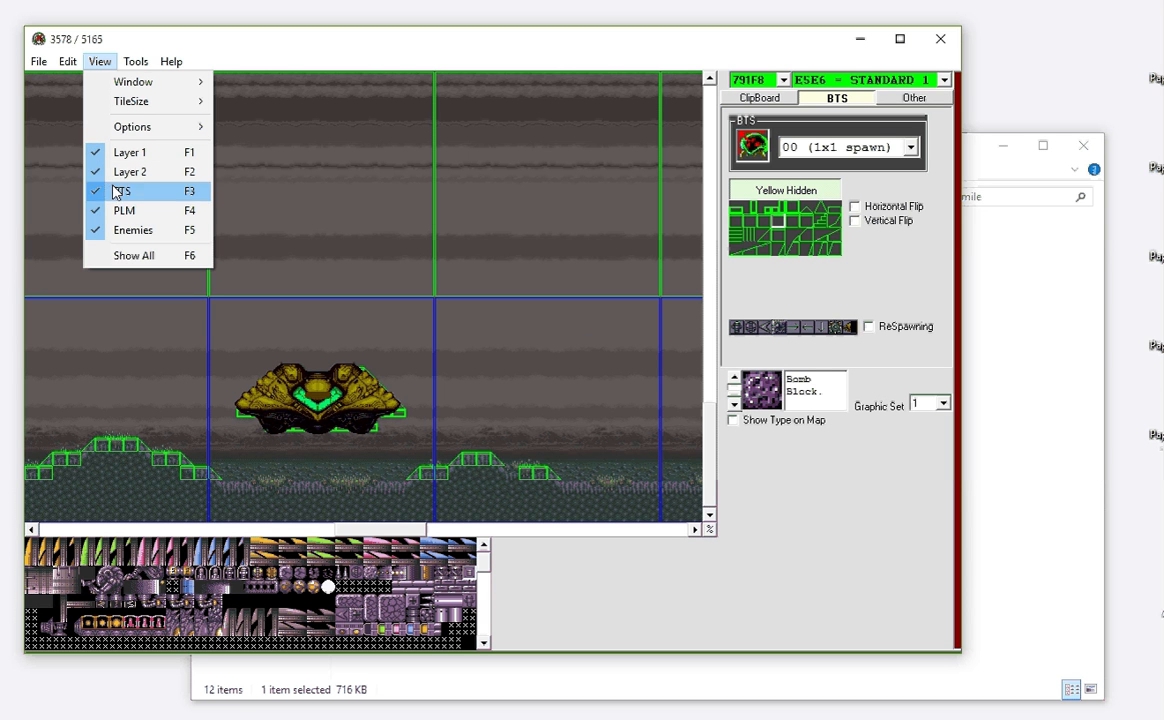
click(130, 157)
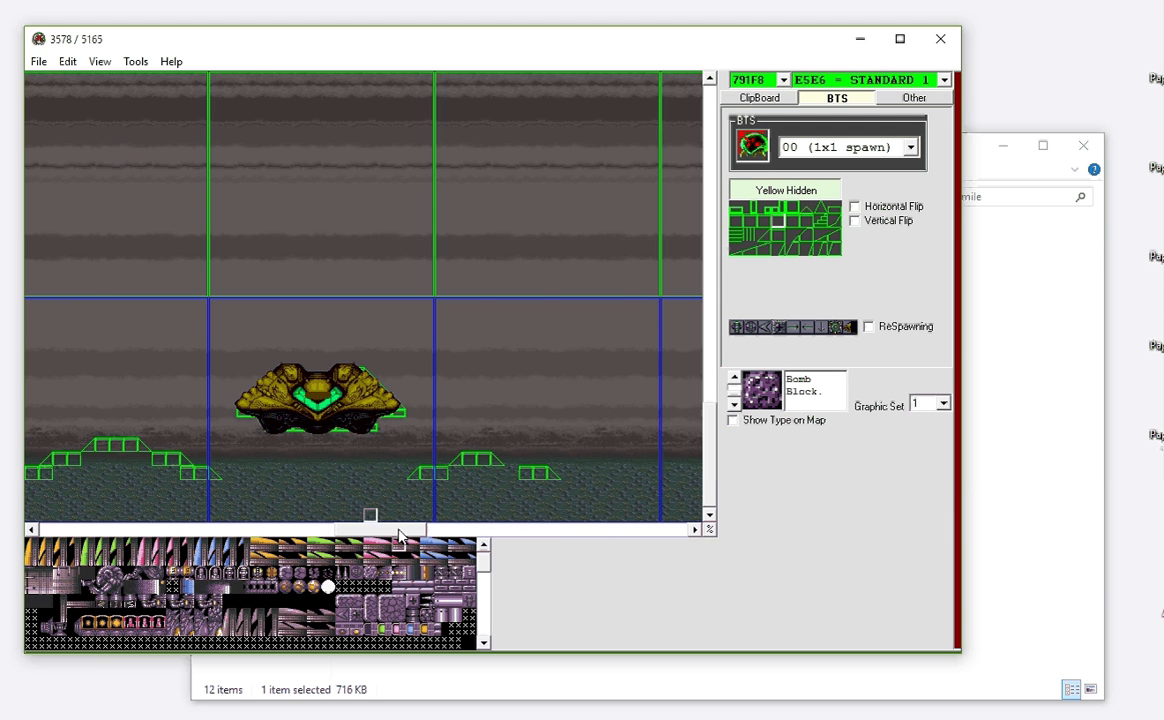
drag(407, 530, 234, 212)
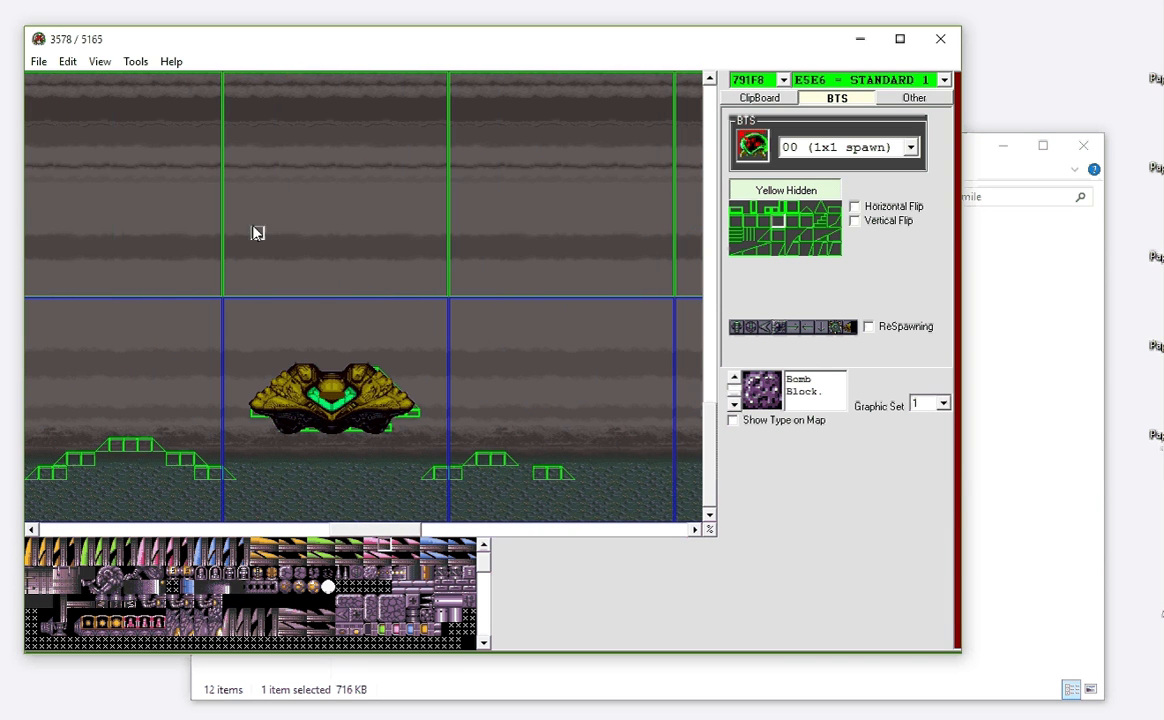
click(67, 61)
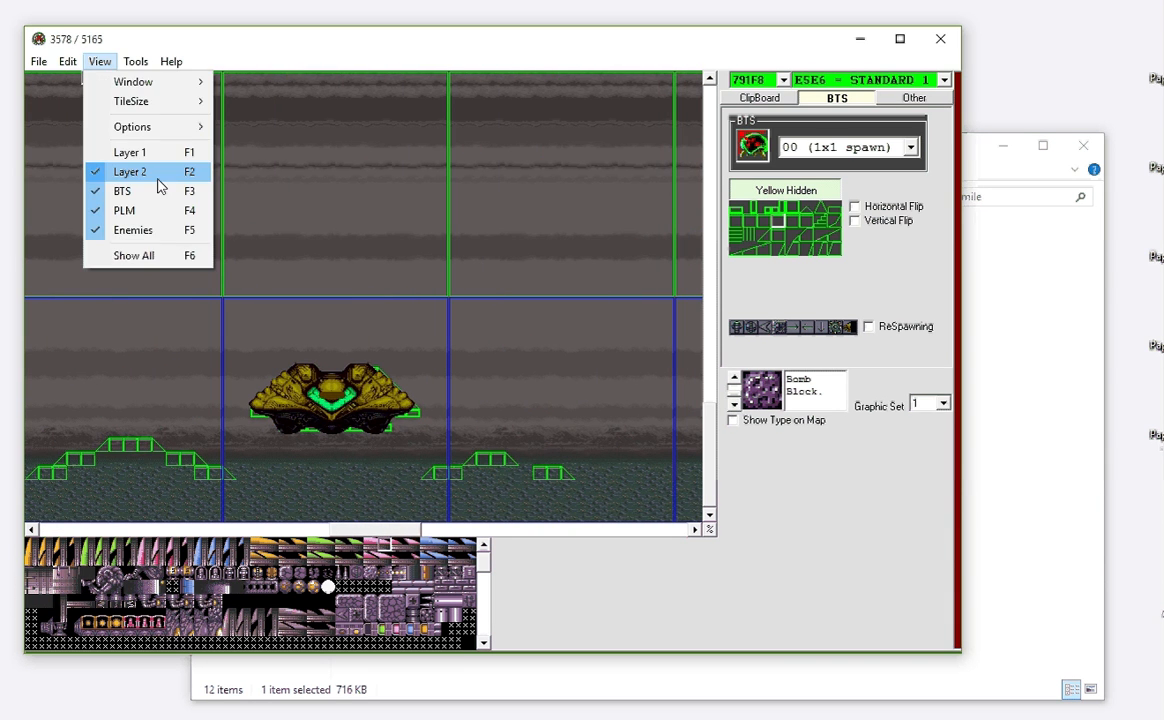
click(150, 152)
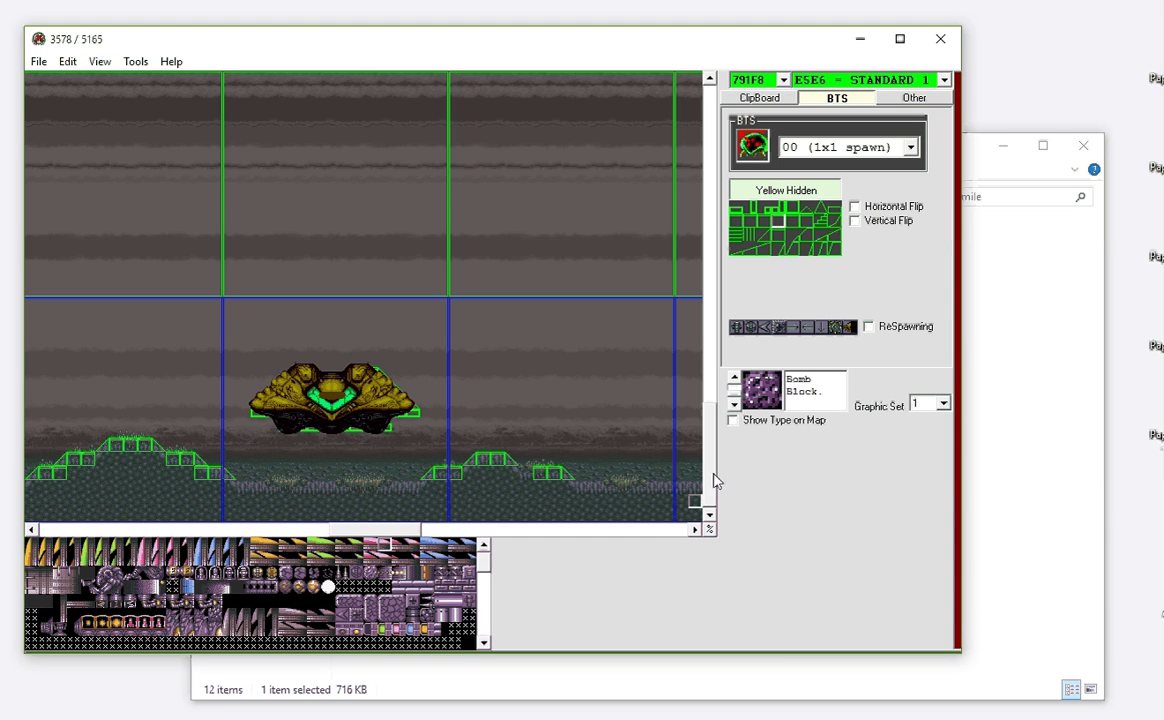
- Toggle Layer 1 off and on once more to compare the ground with and without its foreground tiles
drag(714, 478, 697, 527)
click(97, 61)
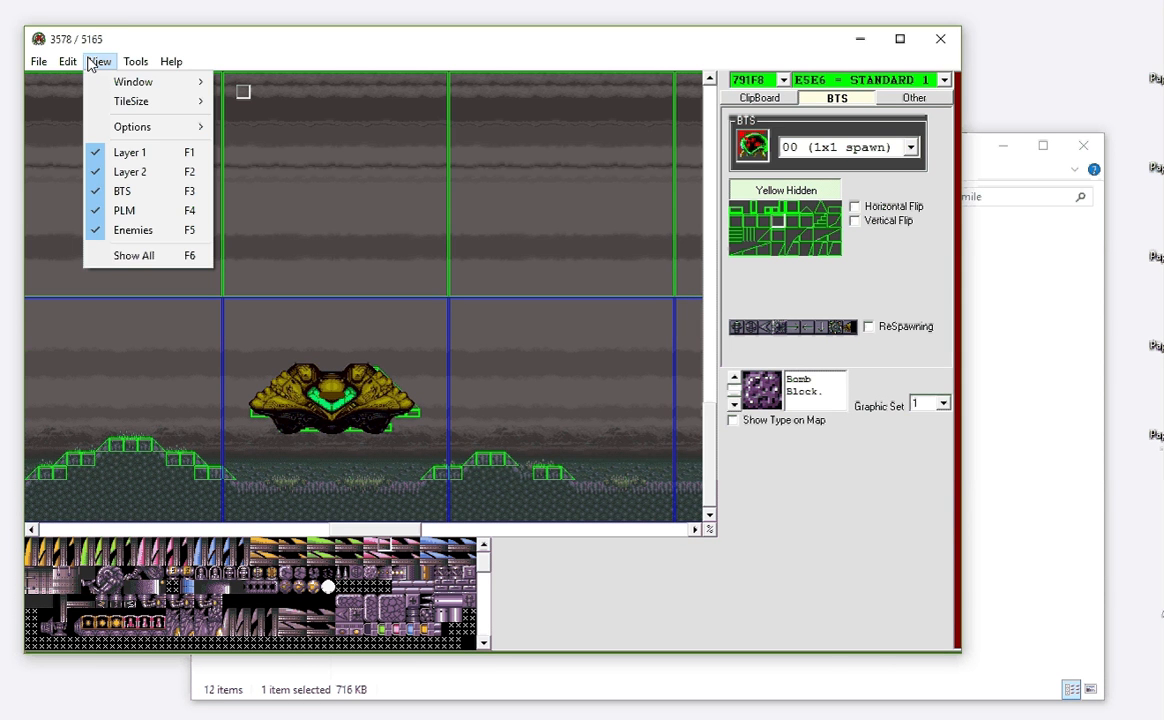
click(124, 152)
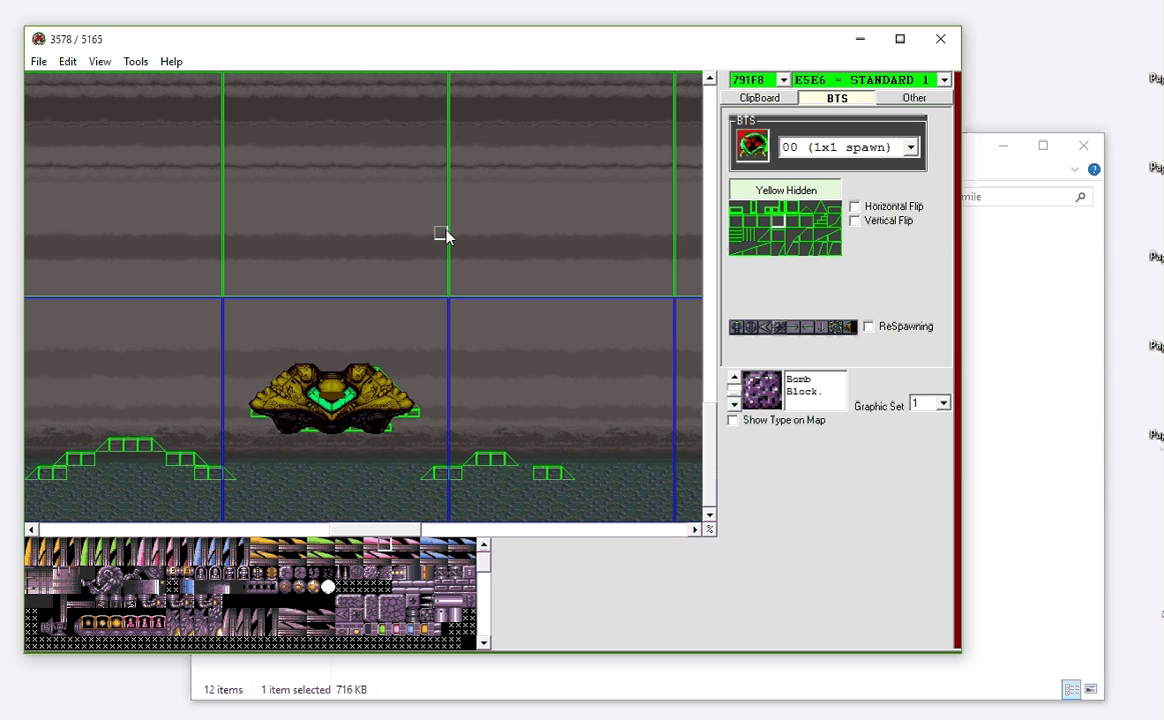
click(100, 62)
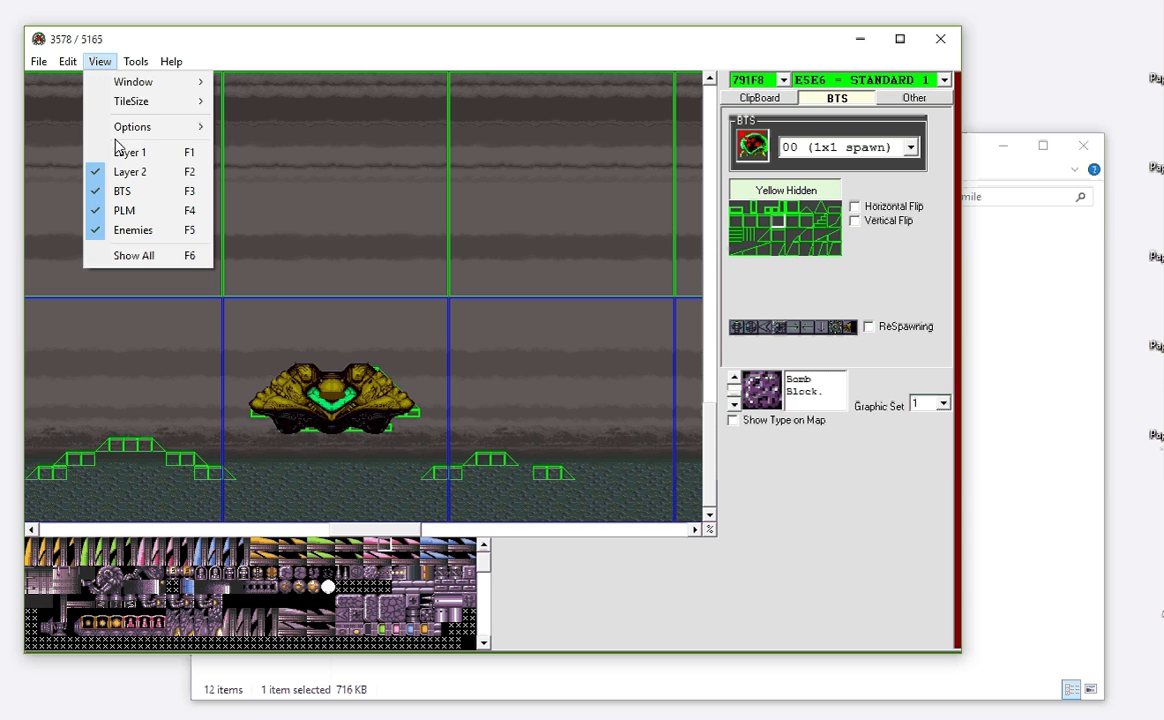
click(118, 153)
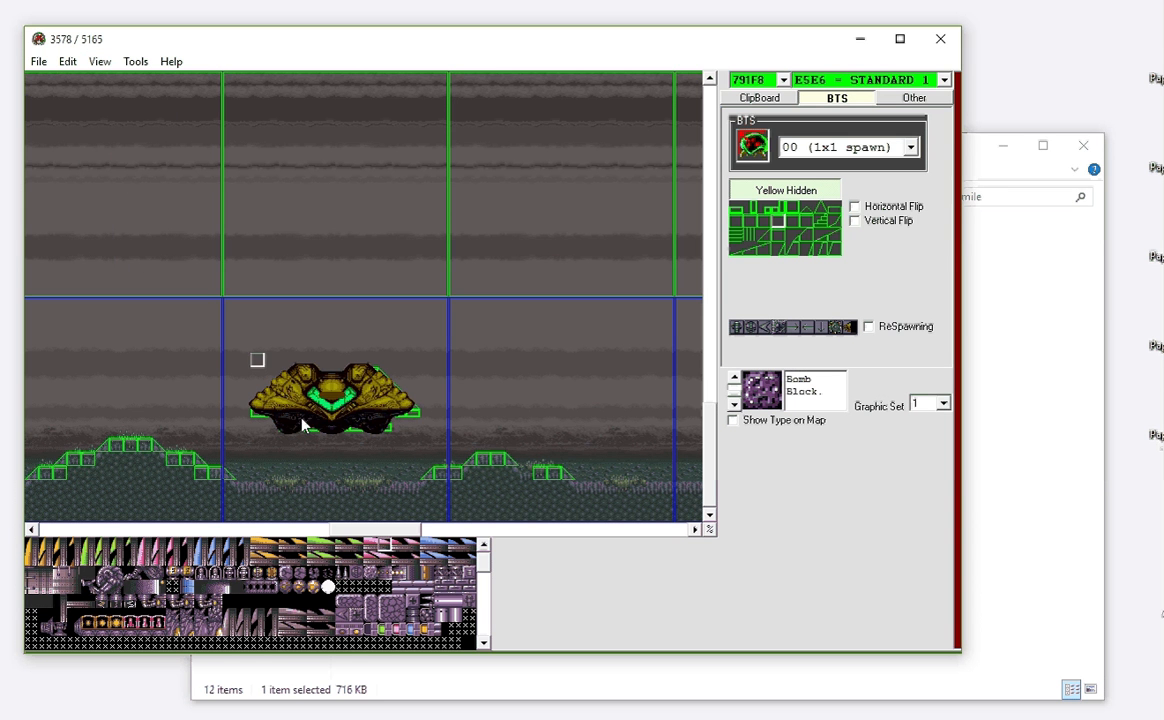
click(100, 62)
click(257, 44)
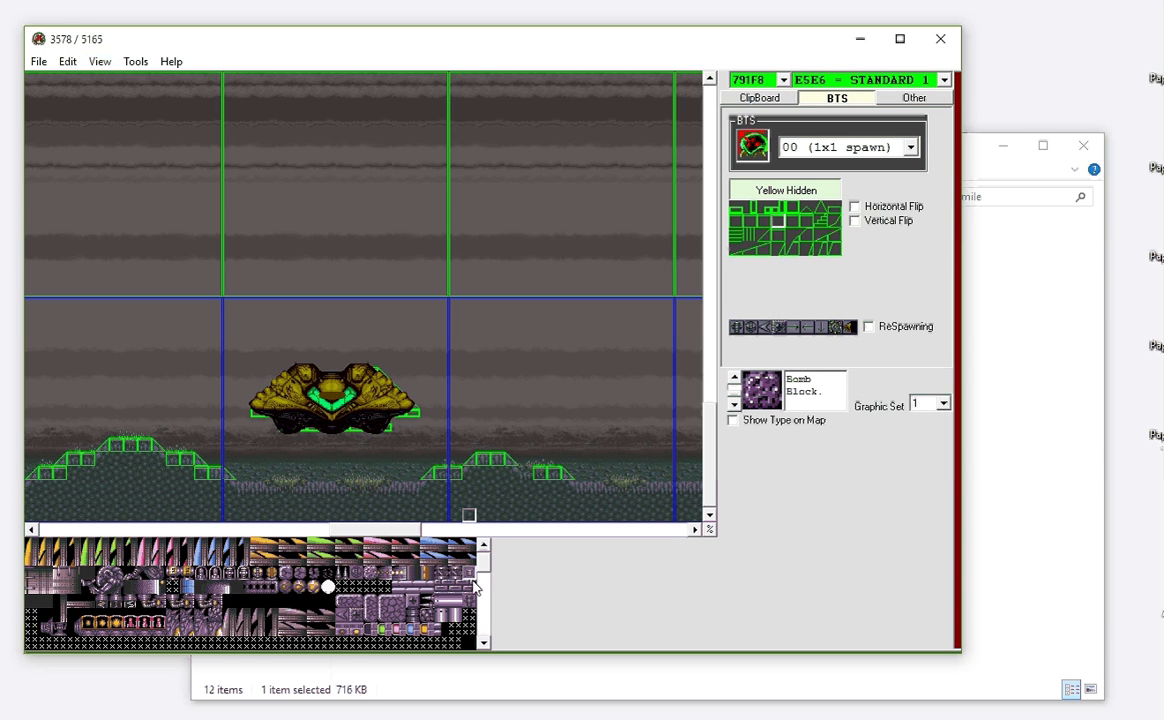
- Browse the tileset down to the background and cave tiles at its end, and return to its first rows
mouse_move(419, 531)
mouse_down()
mouse_move(498, 532)
mouse_move(415, 535)
mouse_up()
scroll(487, 571, down, 3)
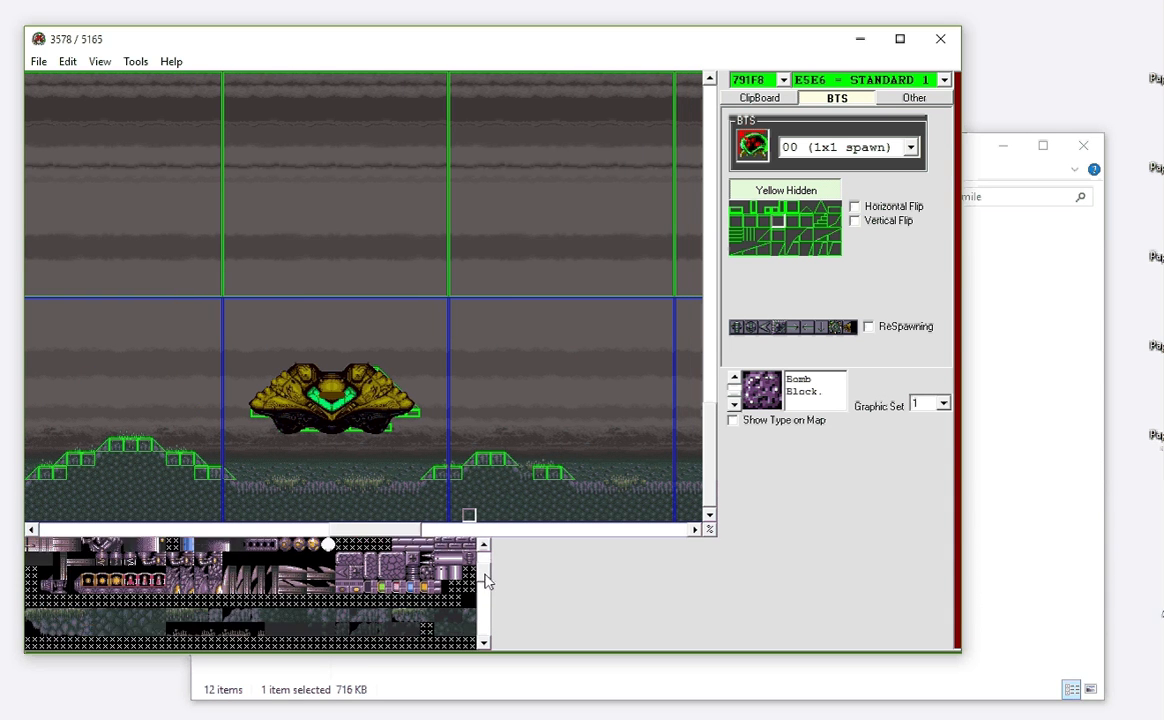
scroll(485, 577, down, 3)
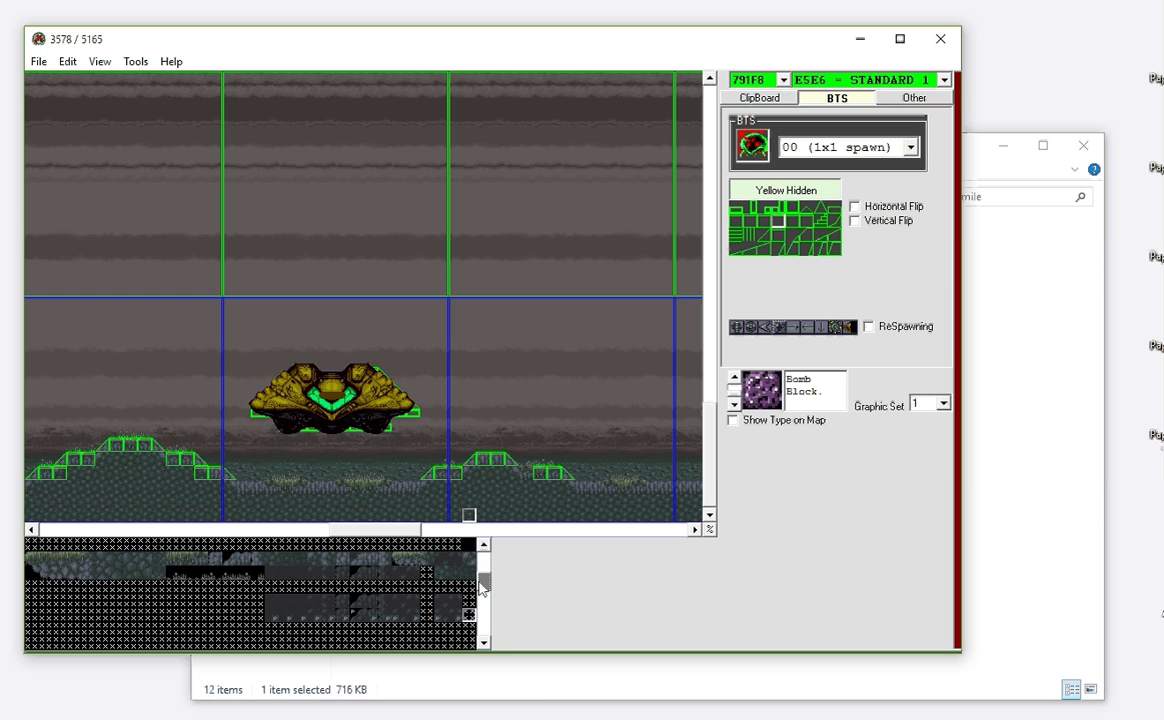
scroll(481, 617, down, 3)
scroll(481, 617, down, 2)
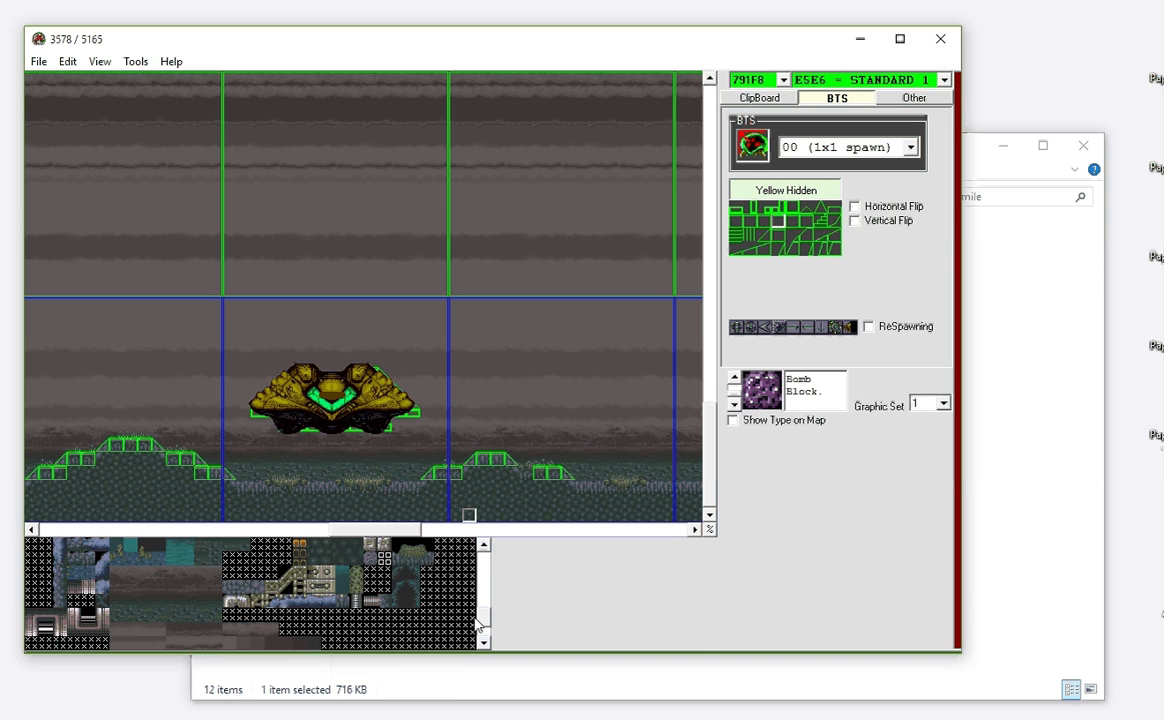
scroll(478, 622, up, 1)
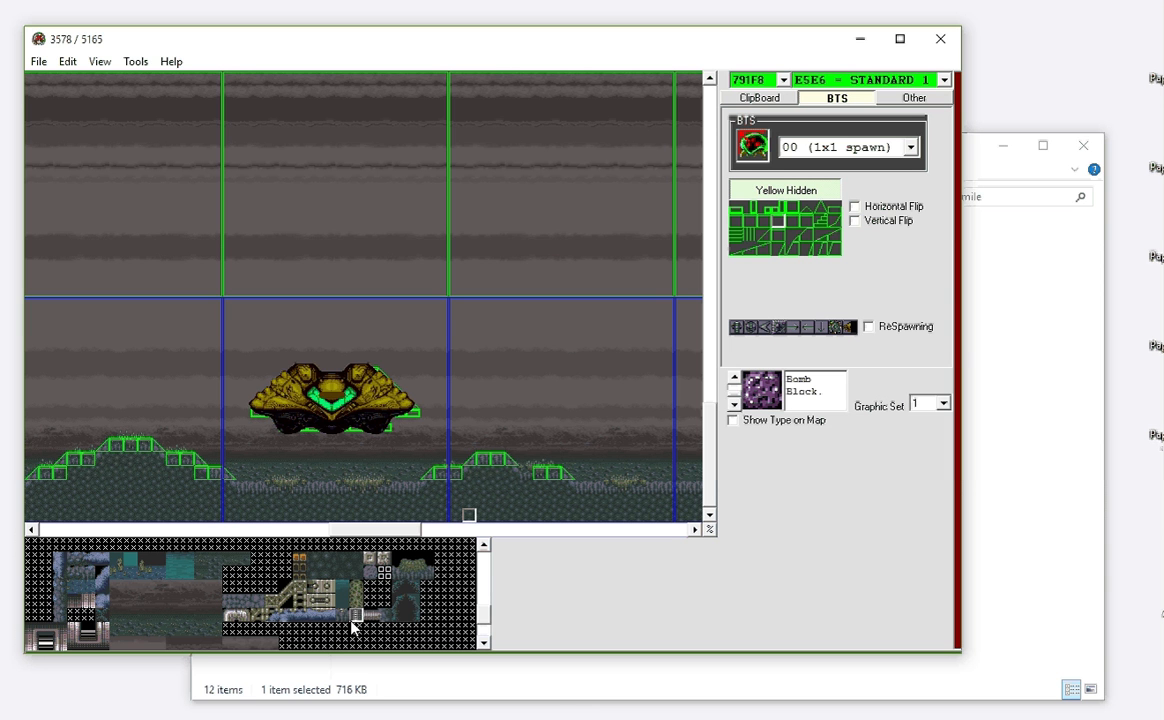
click(481, 628)
scroll(481, 628, up, 1)
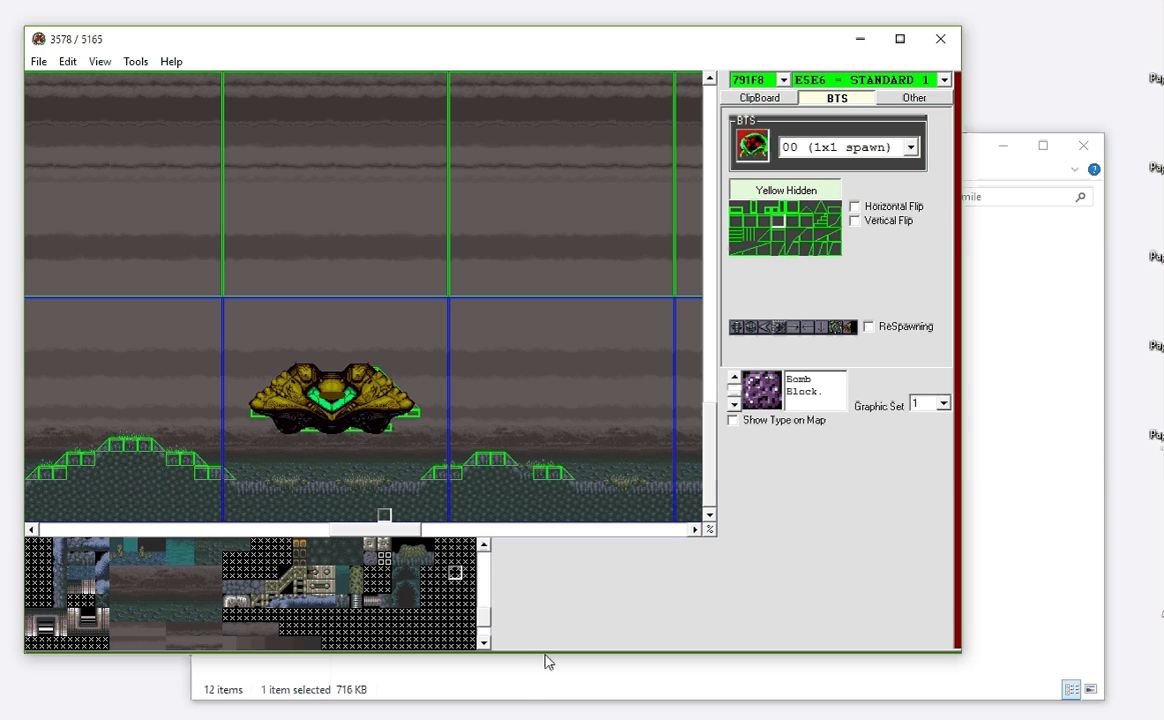
drag(483, 621, 491, 553)
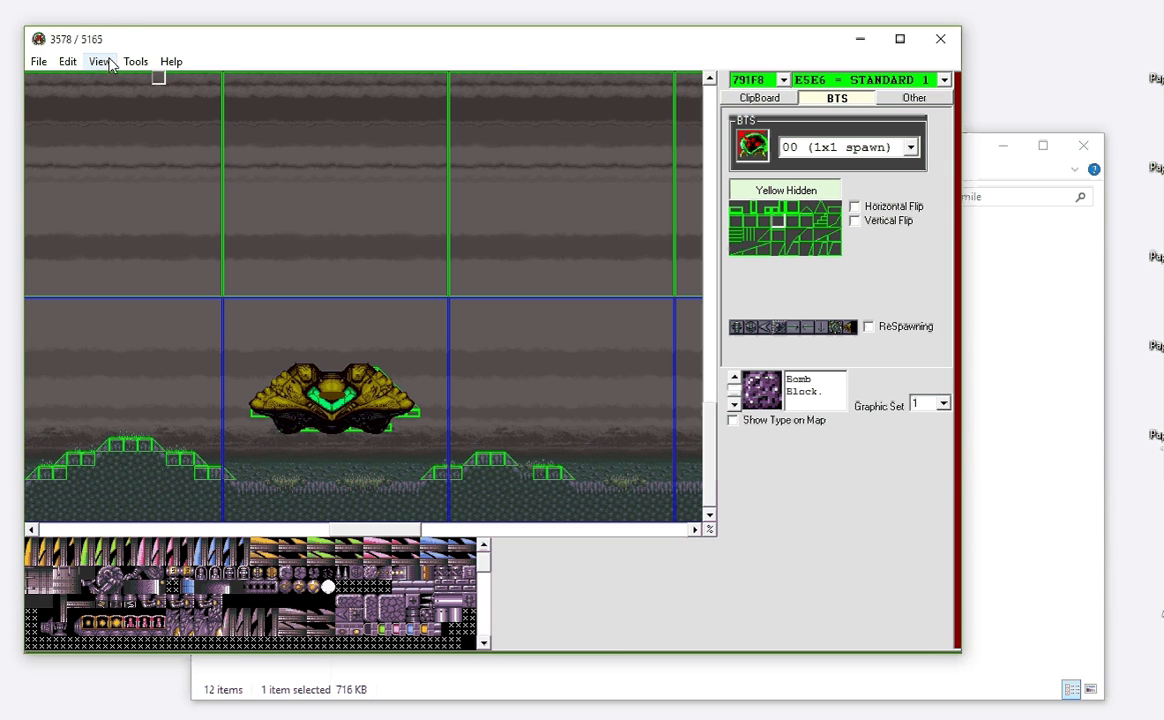
- Hide Layer 1 and pick a ground tile from the background to inspect it in the clipboard
click(102, 62)
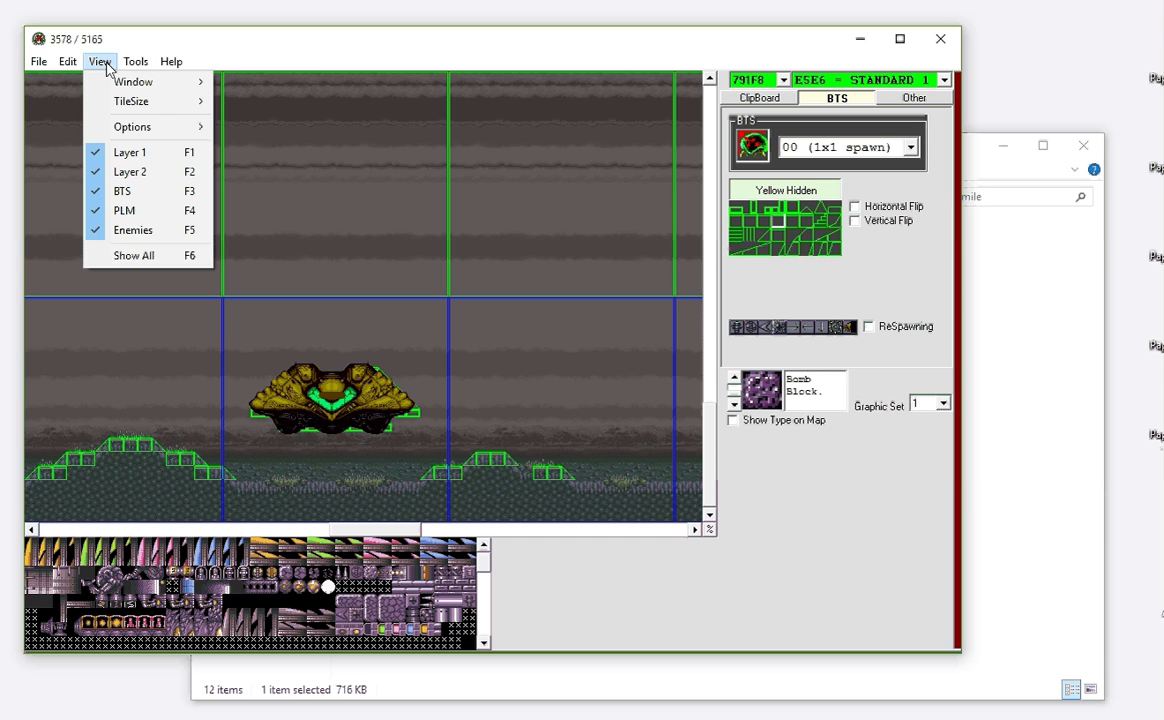
click(128, 158)
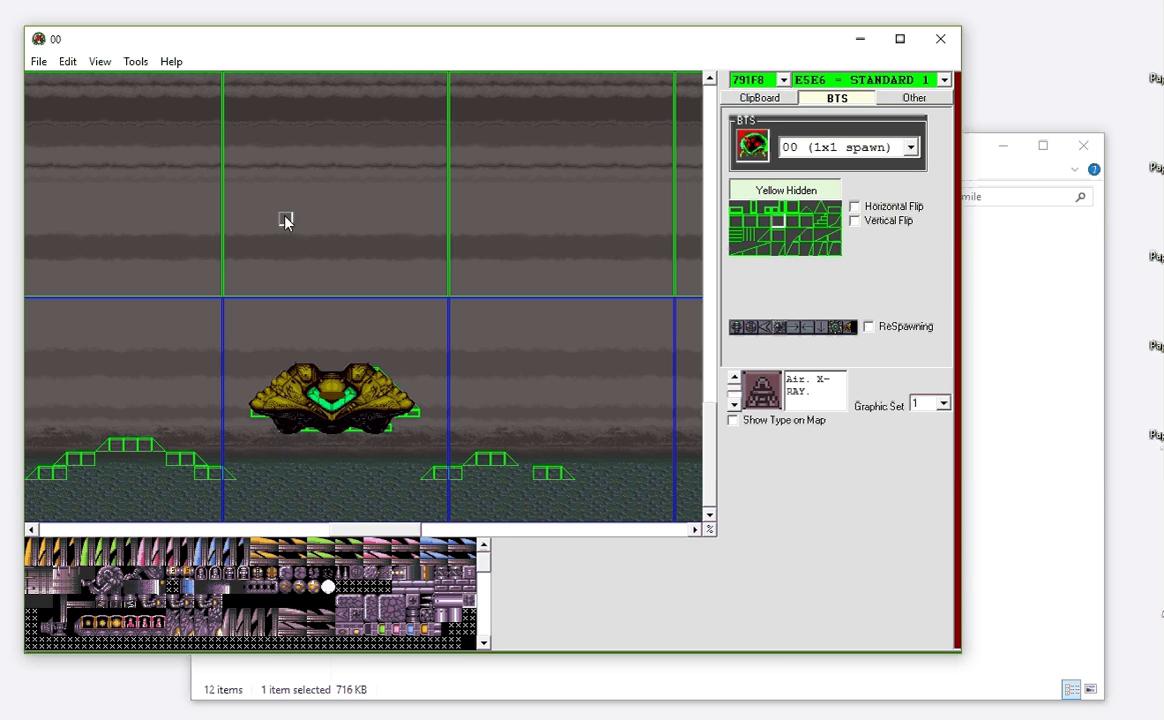
click(762, 98)
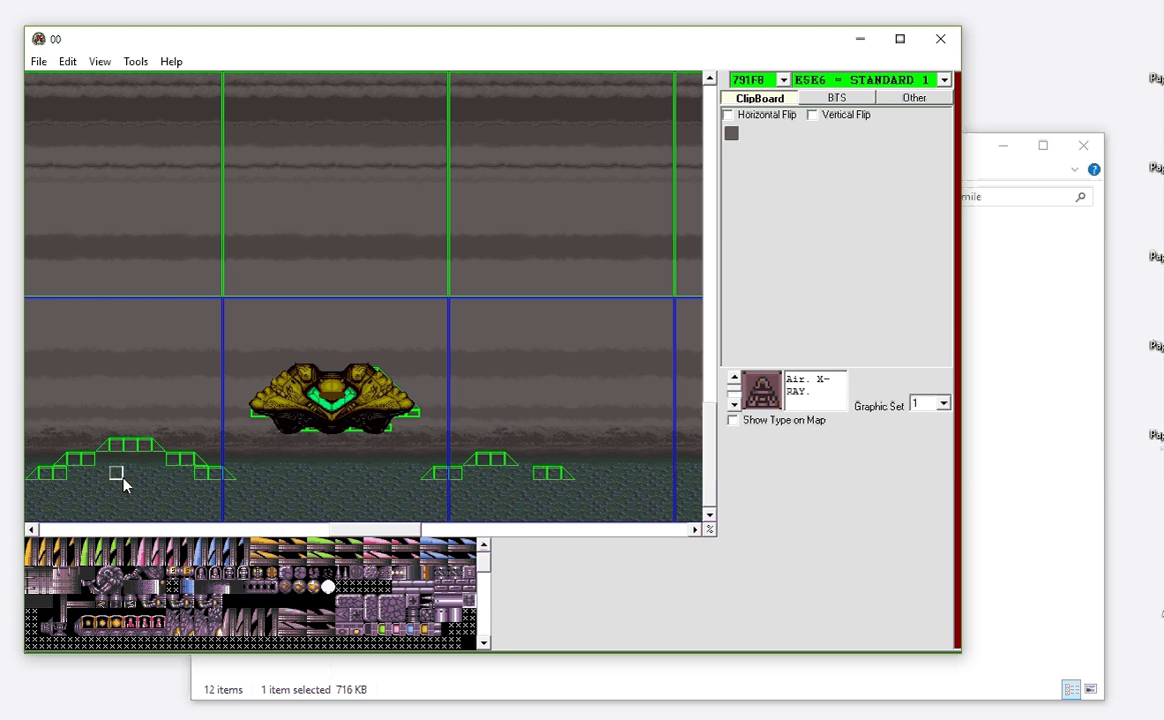
click(140, 546)
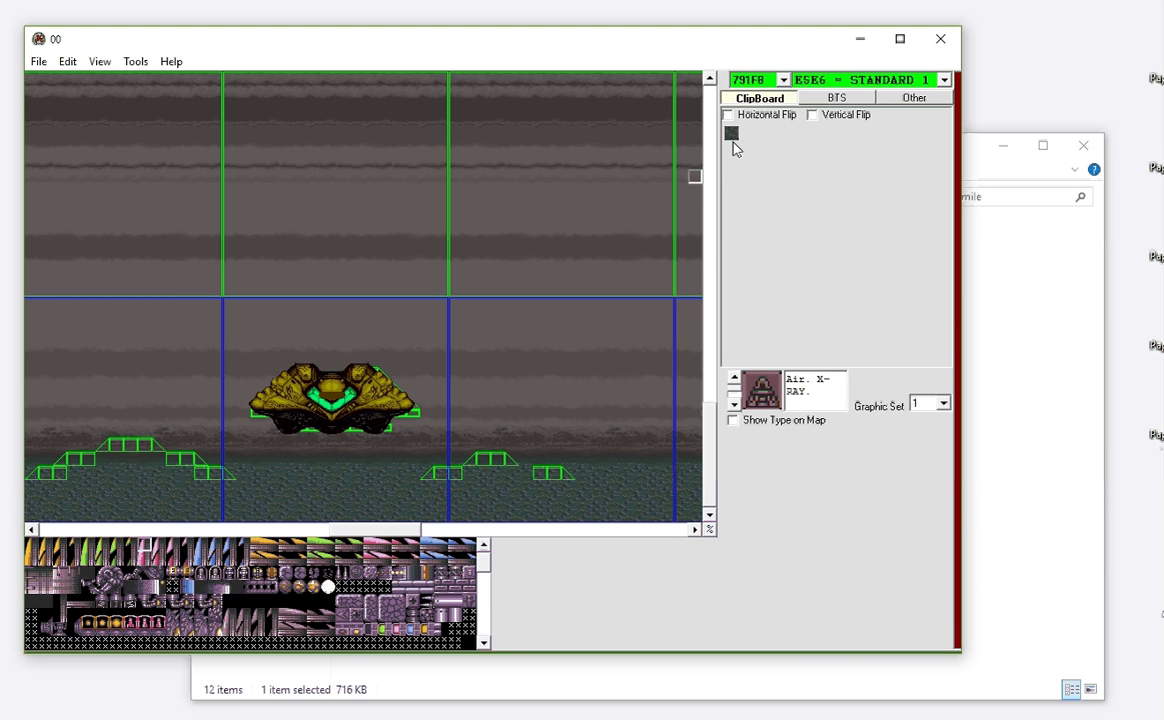
- Show Layer 1 again and pick a solid foreground tile from the mound beside the ship
click(99, 61)
click(115, 156)
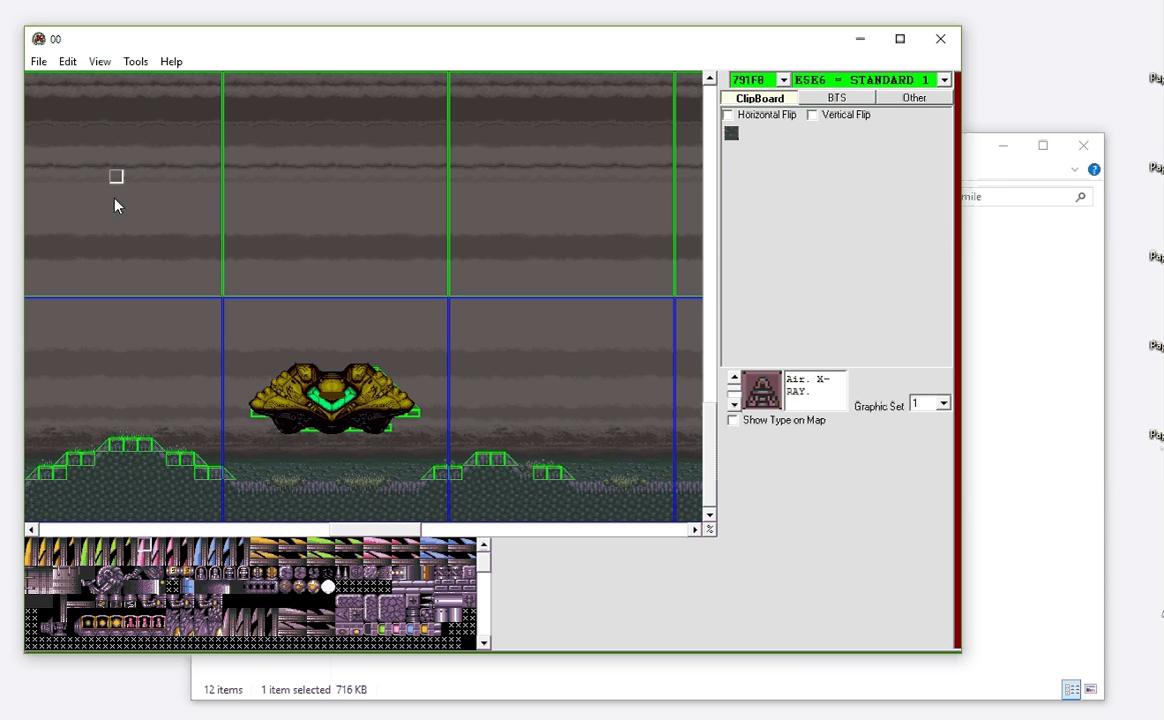
click(128, 464)
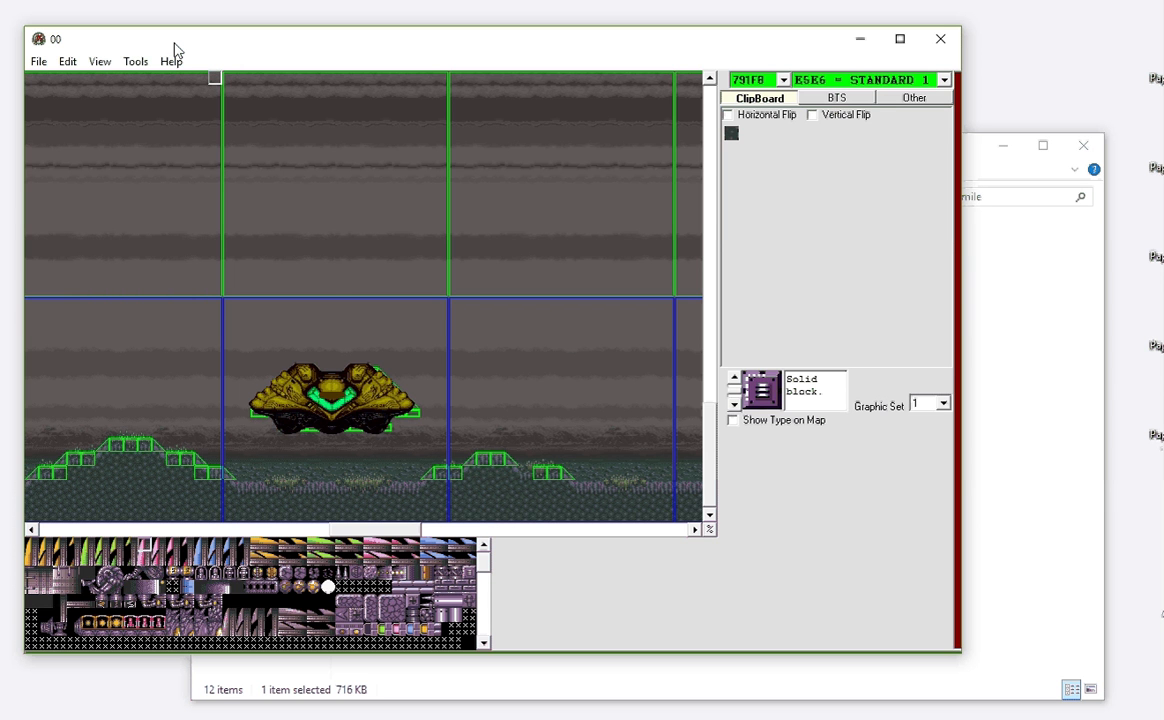
- Open the Map Editor, inspect a map tile, and toggle the hidden map tiles on and off
click(135, 61)
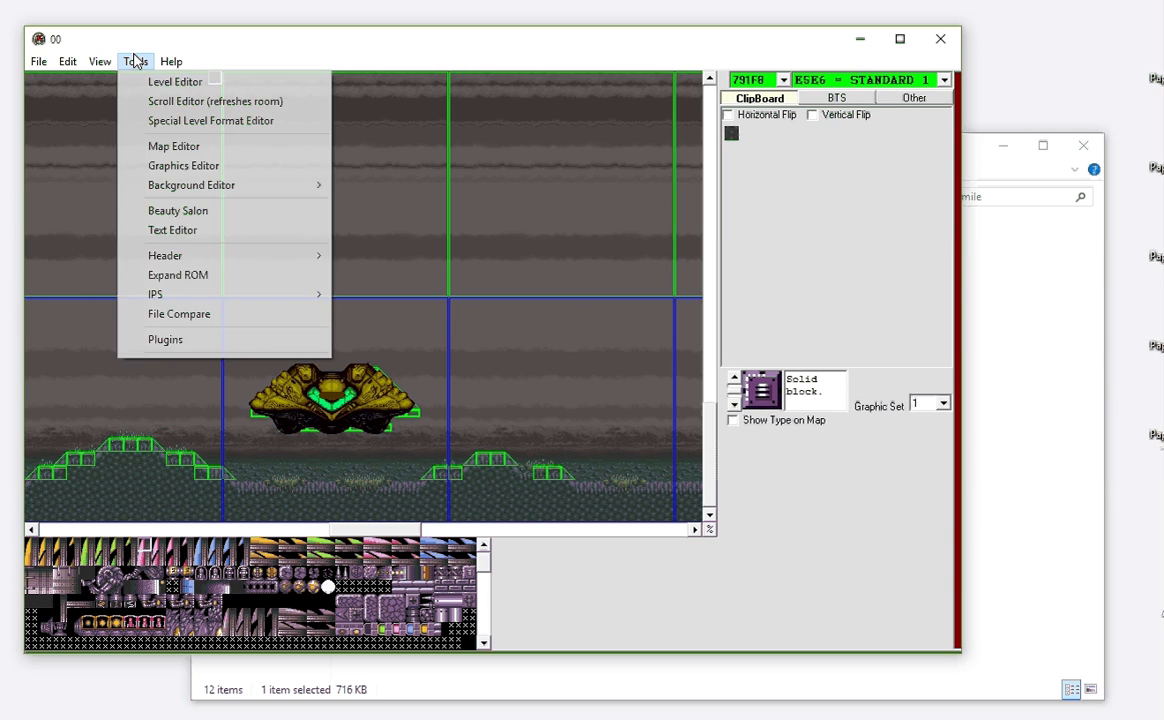
click(161, 147)
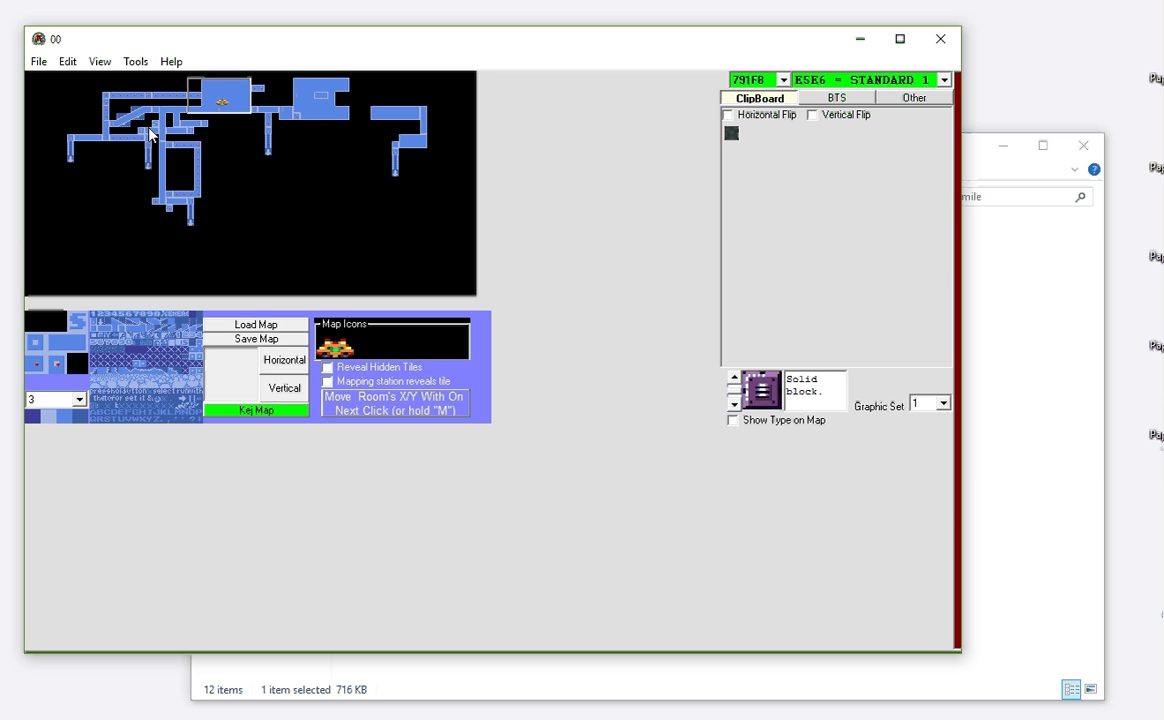
click(97, 336)
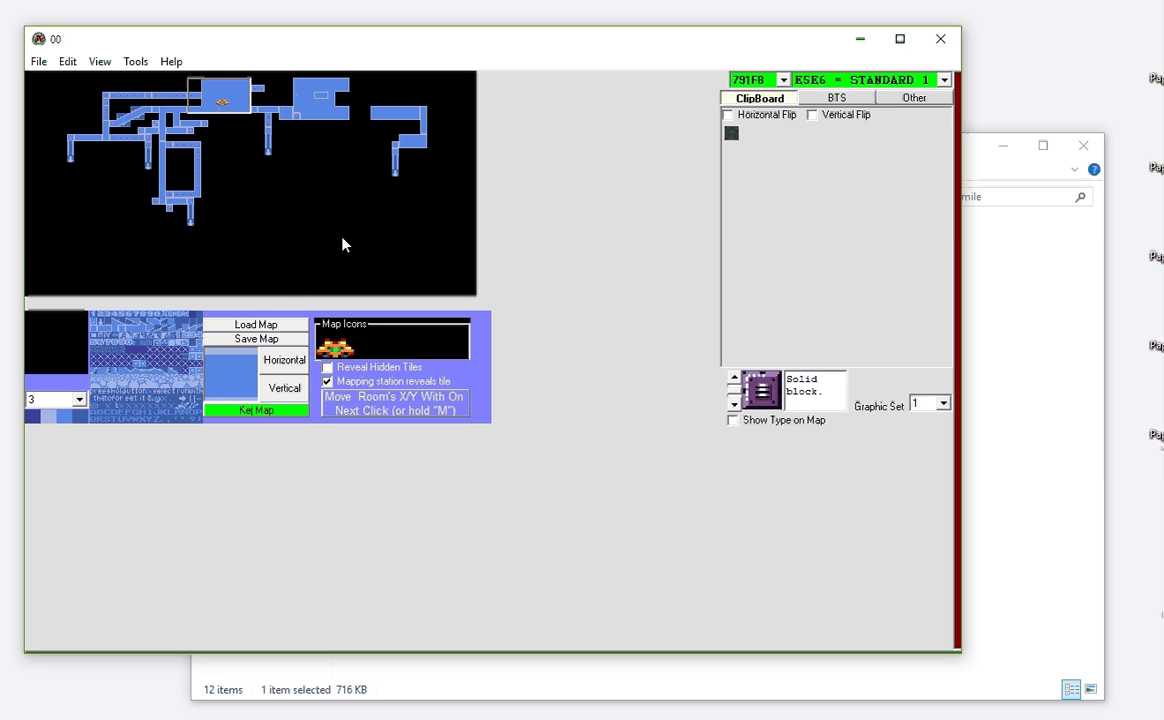
click(328, 368)
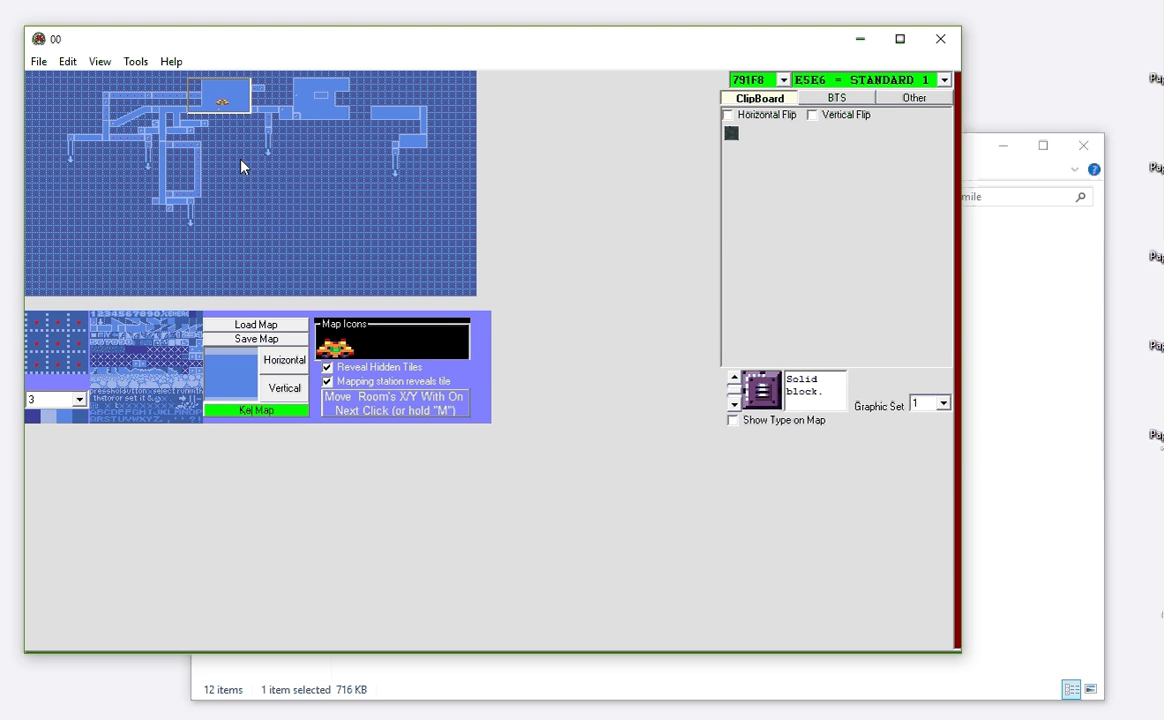
click(356, 372)
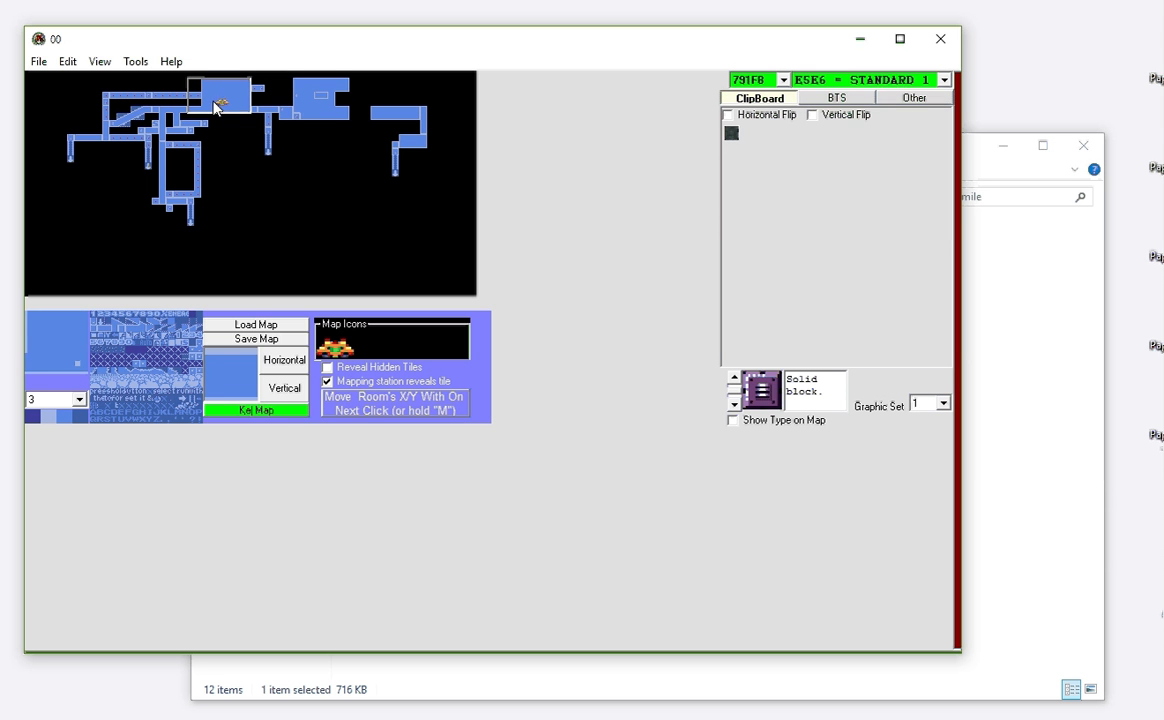
- Open the ship's room from the map and examine its western door passages, lower and upper, against the scroll areas
double_click(211, 93)
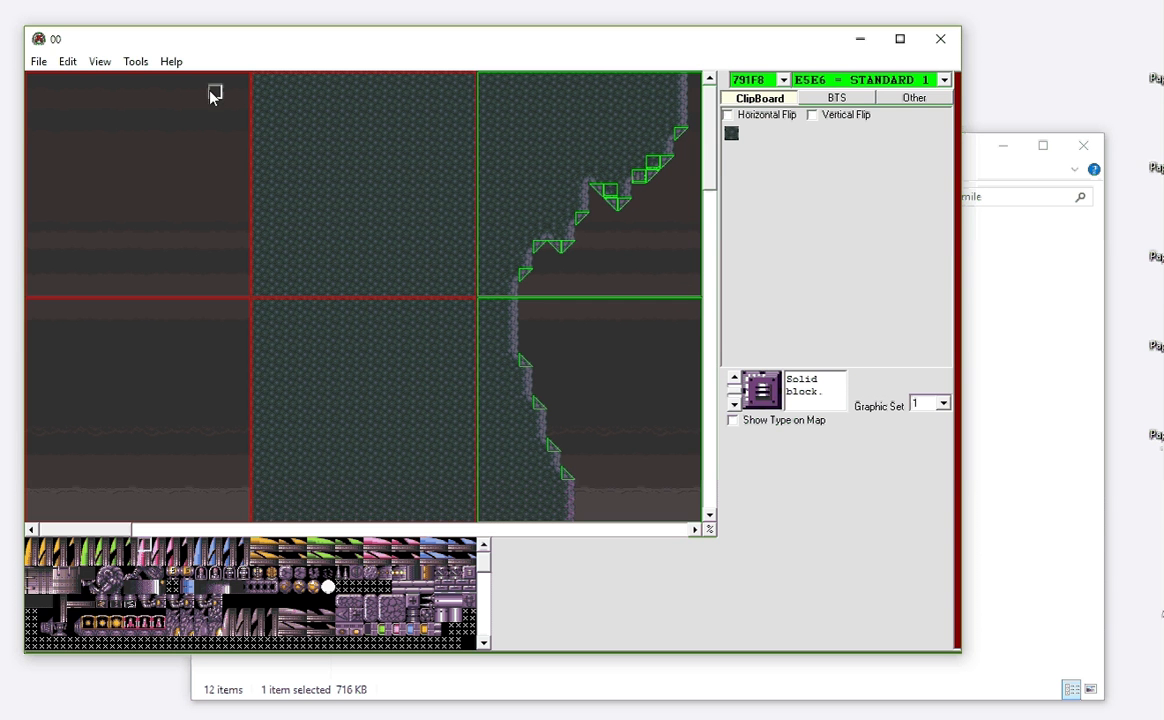
drag(710, 180, 690, 495)
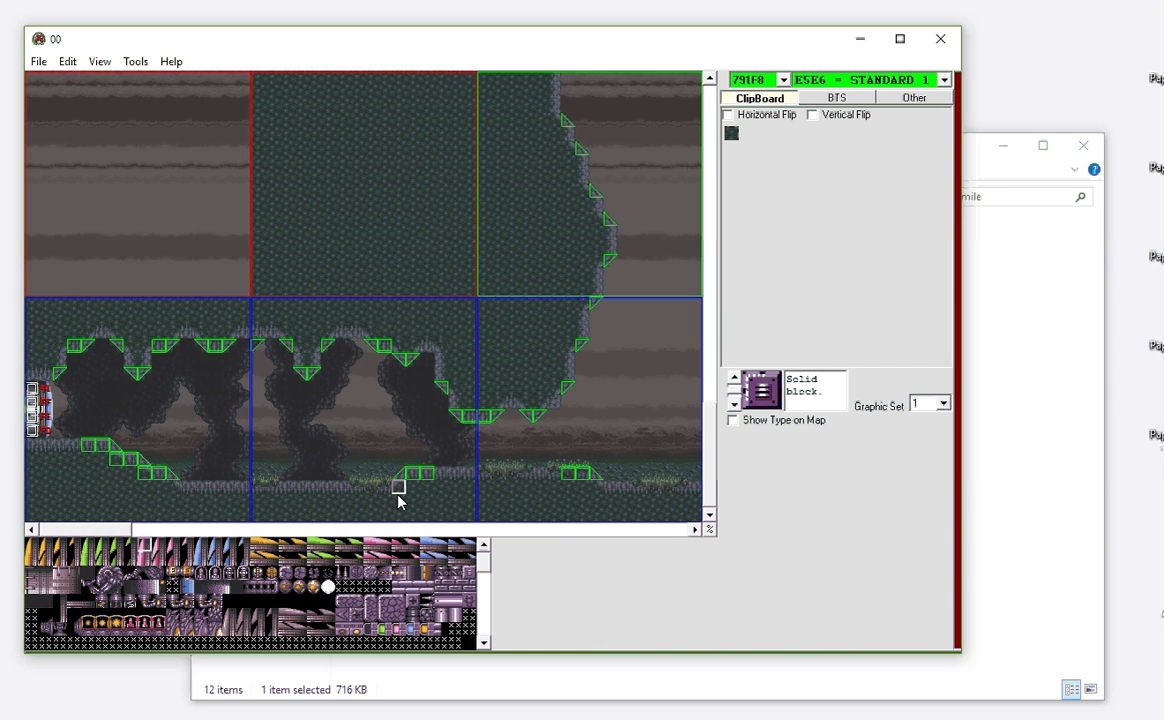
drag(104, 531, 104, 473)
mouse_move(711, 434)
mouse_down()
mouse_move(713, 411)
mouse_move(707, 431)
mouse_up()
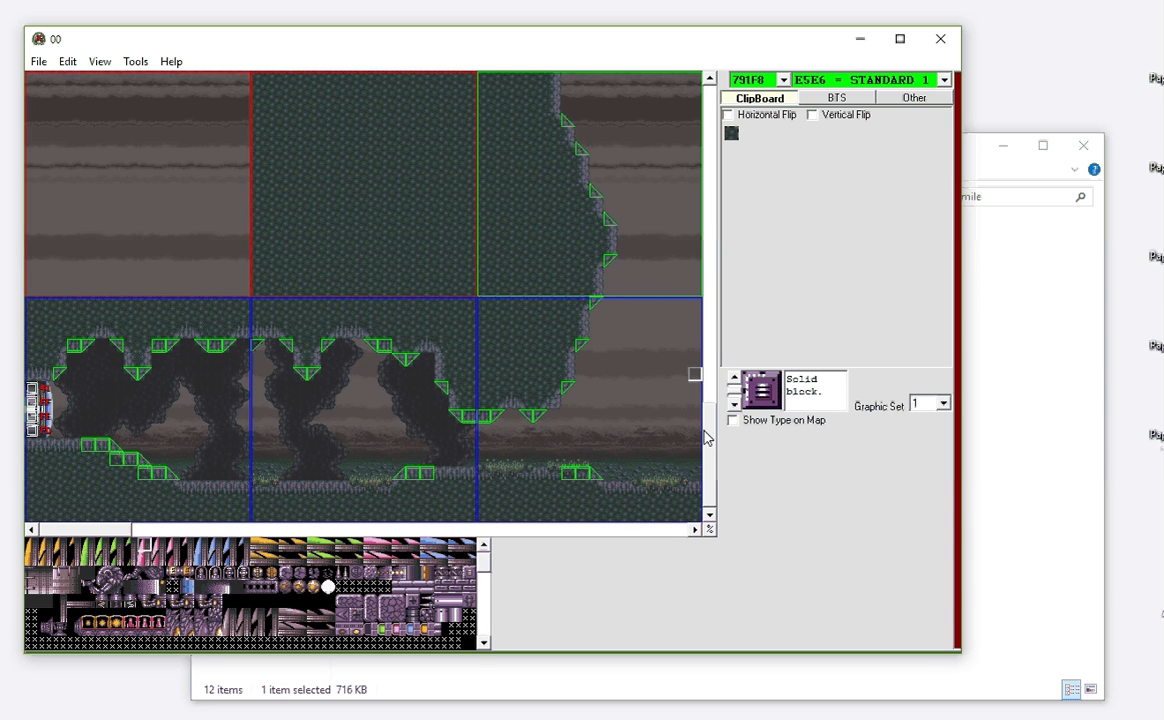
drag(705, 437, 691, 280)
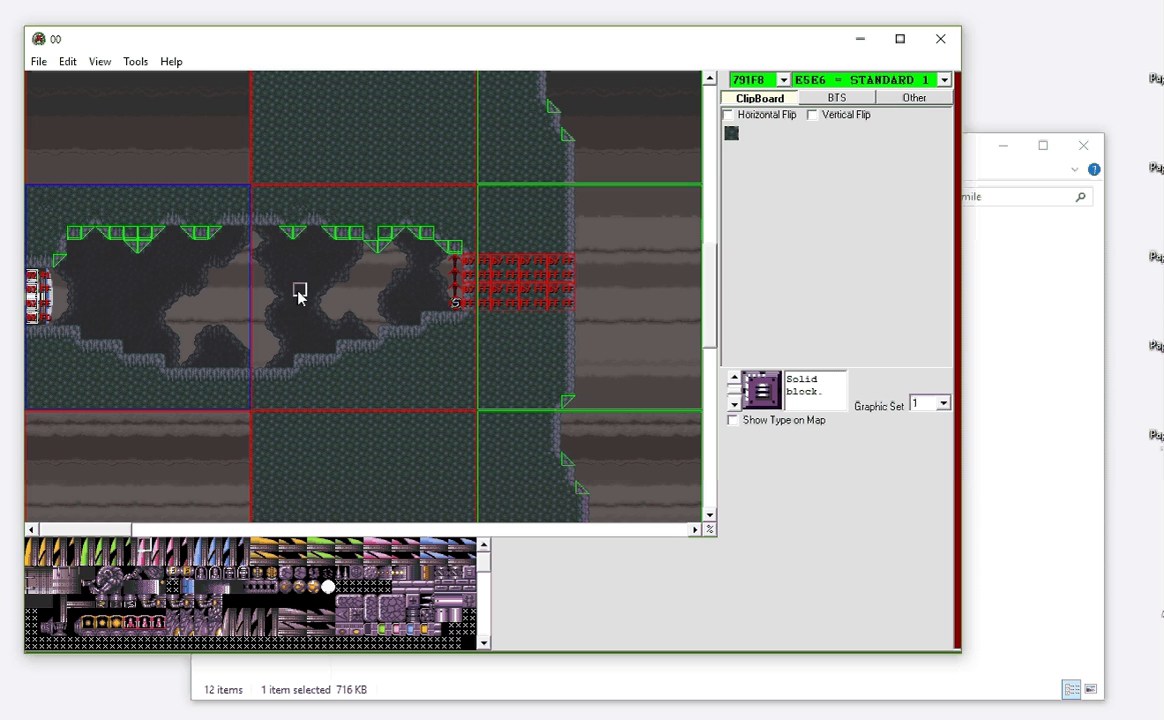
- Return to the Map Editor, try moving the room's outline to an empty map area without saving, and restore its position
click(99, 61)
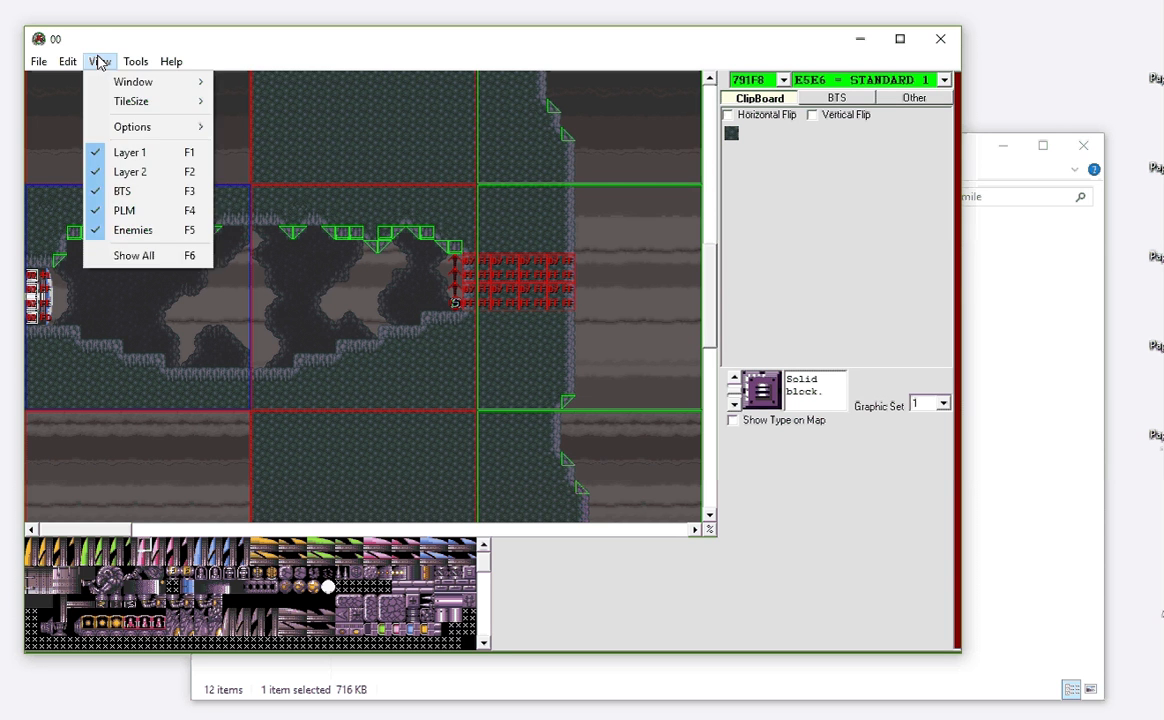
mouse_move(133, 60)
click(165, 146)
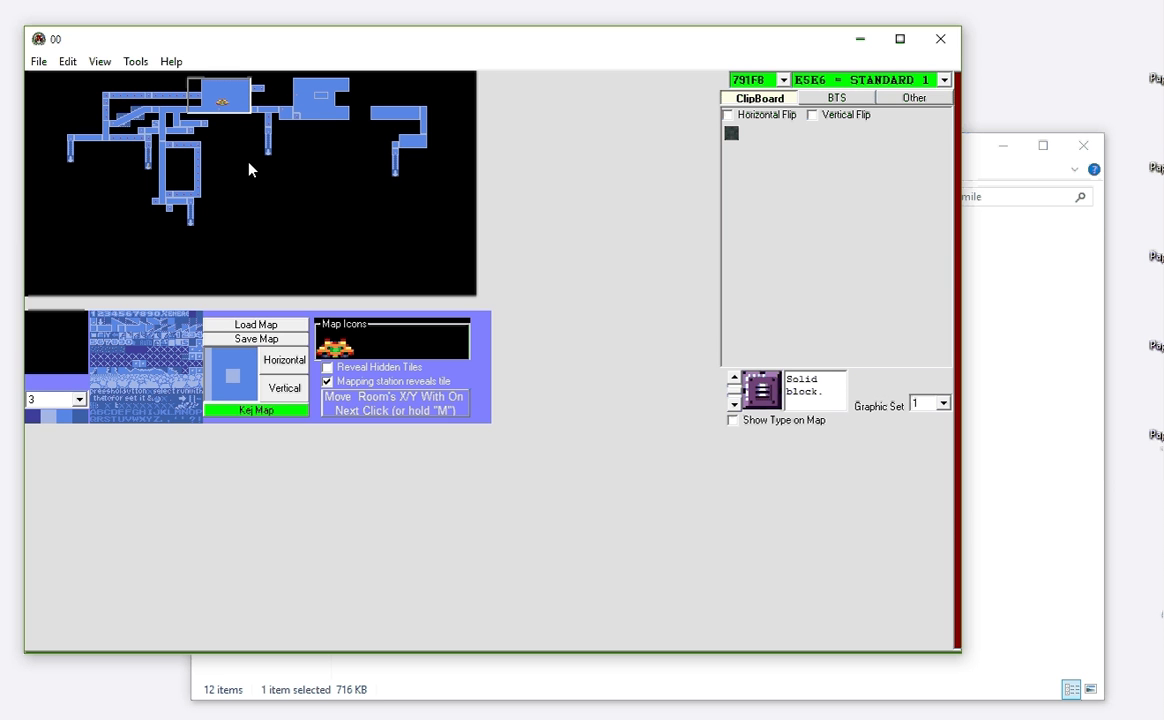
click(245, 341)
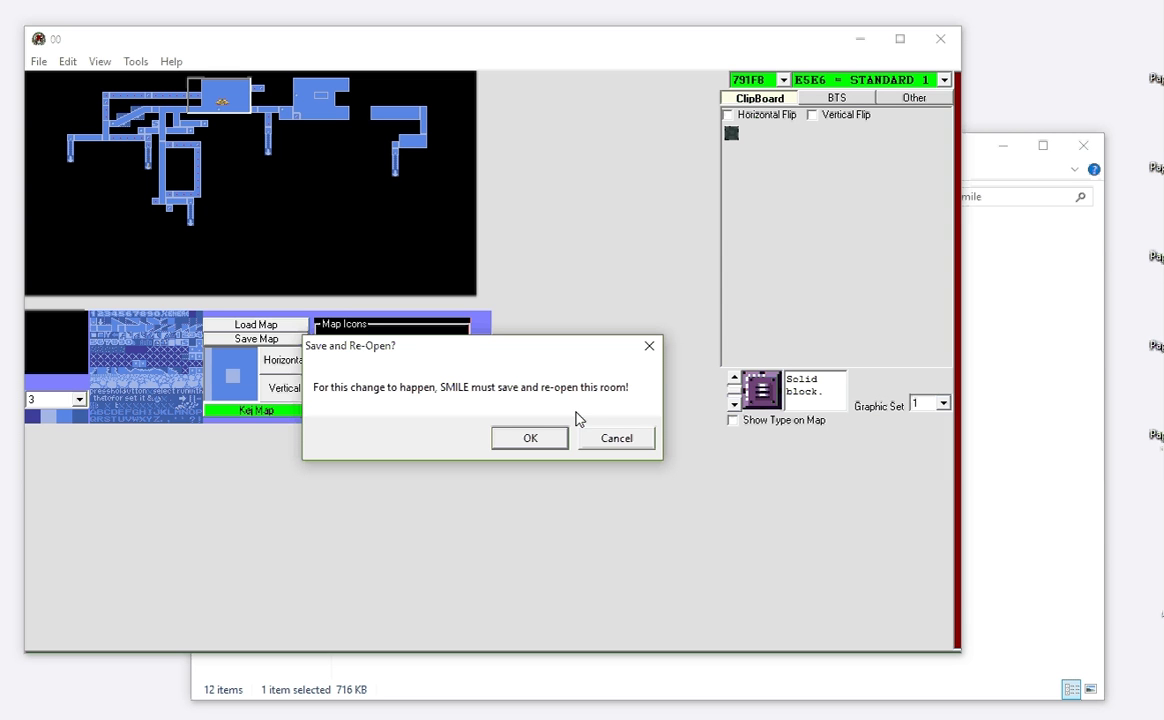
click(648, 349)
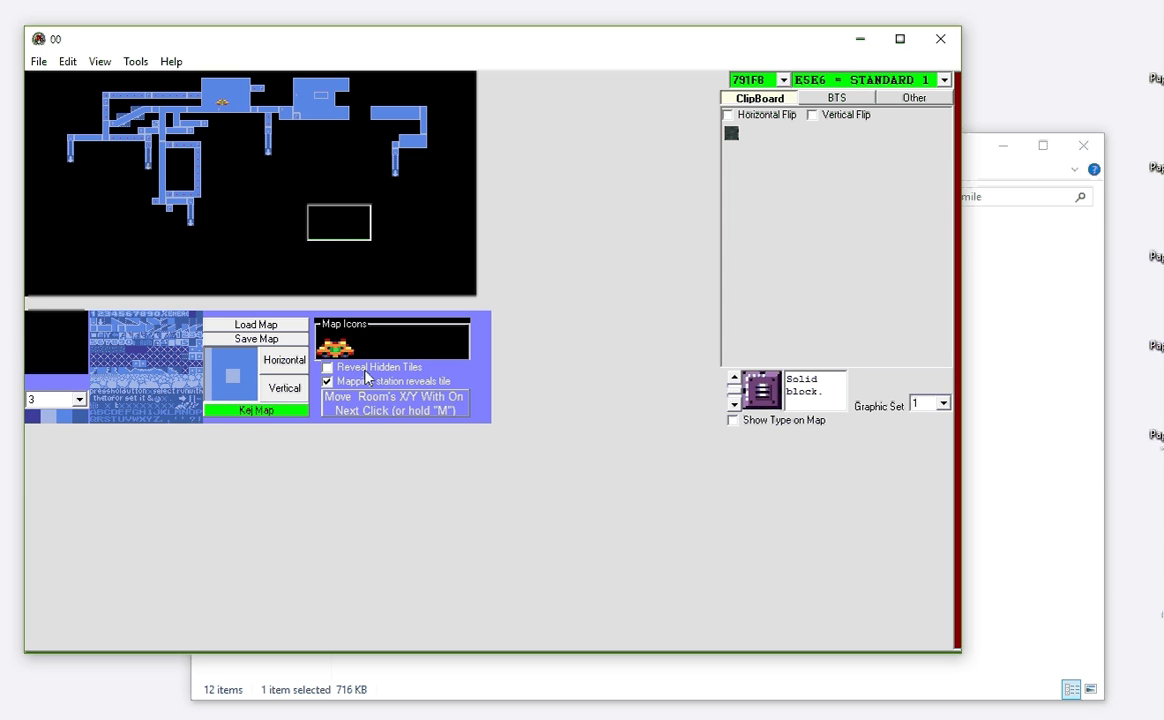
click(193, 88)
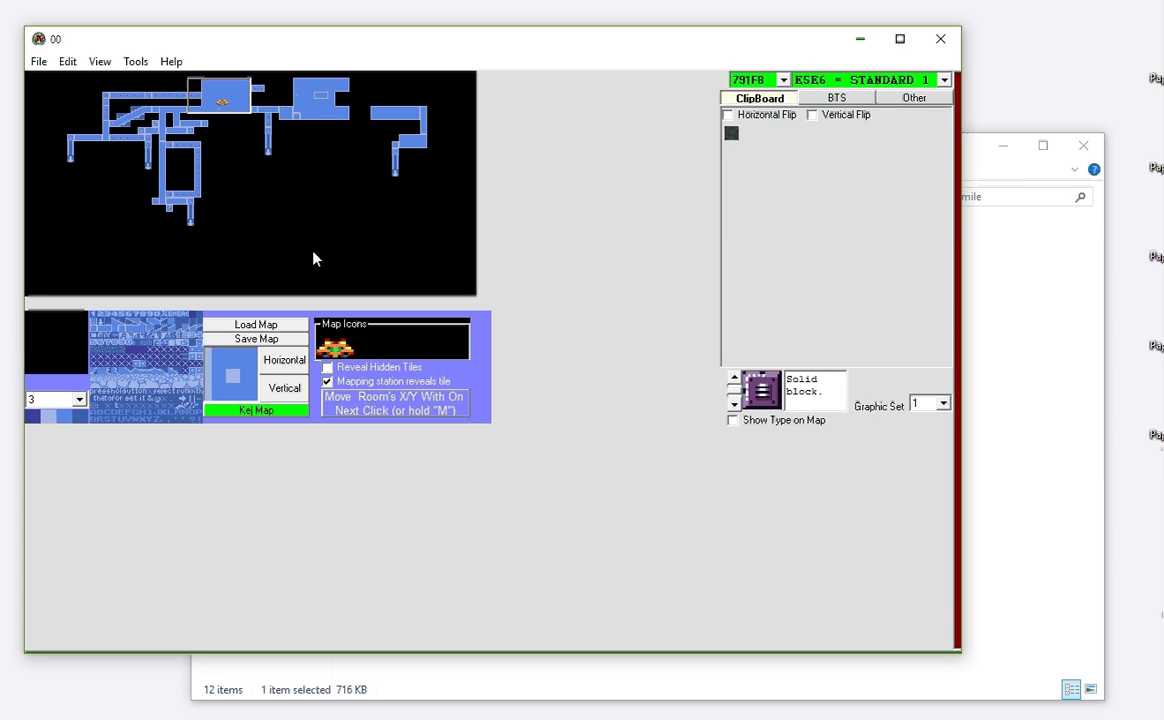
- Open the Graphics Editor to examine its palette, tile table and graphics sections, and close it
click(136, 62)
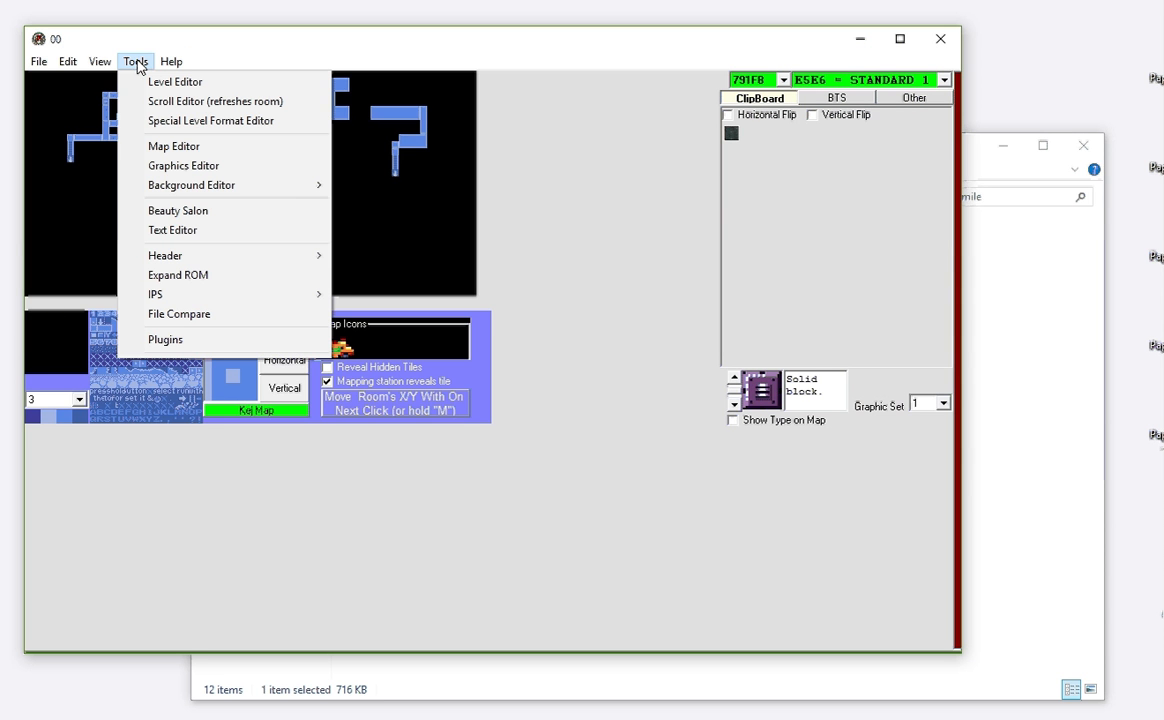
click(180, 167)
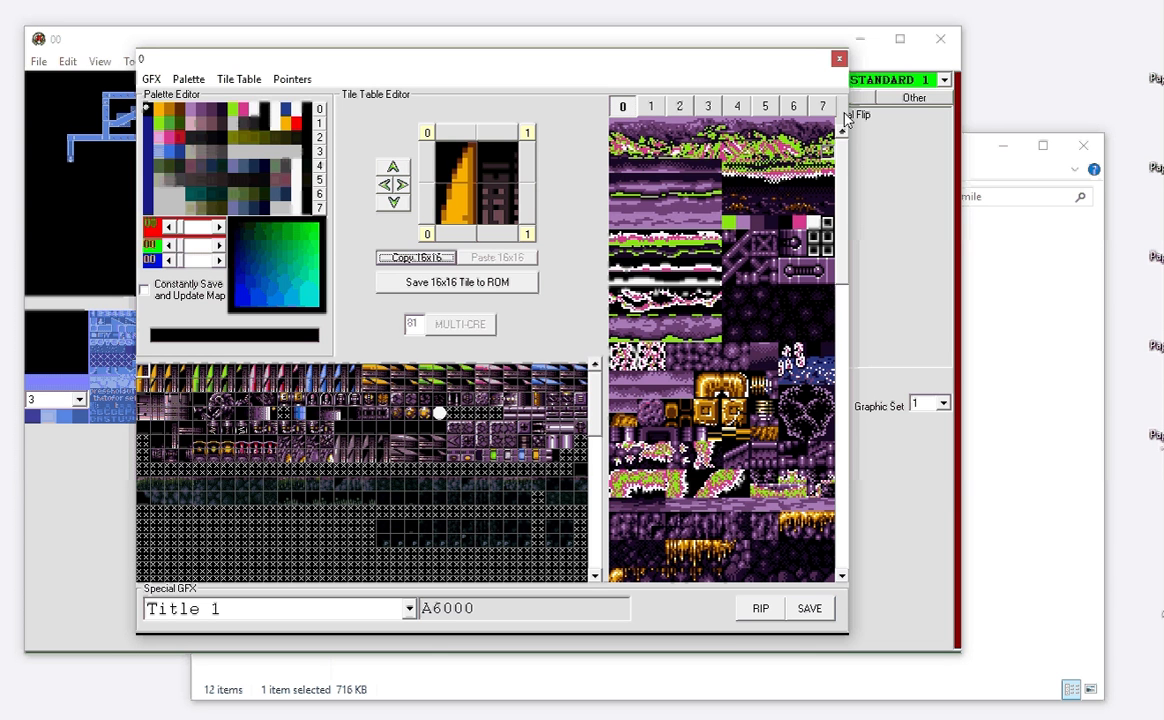
click(839, 58)
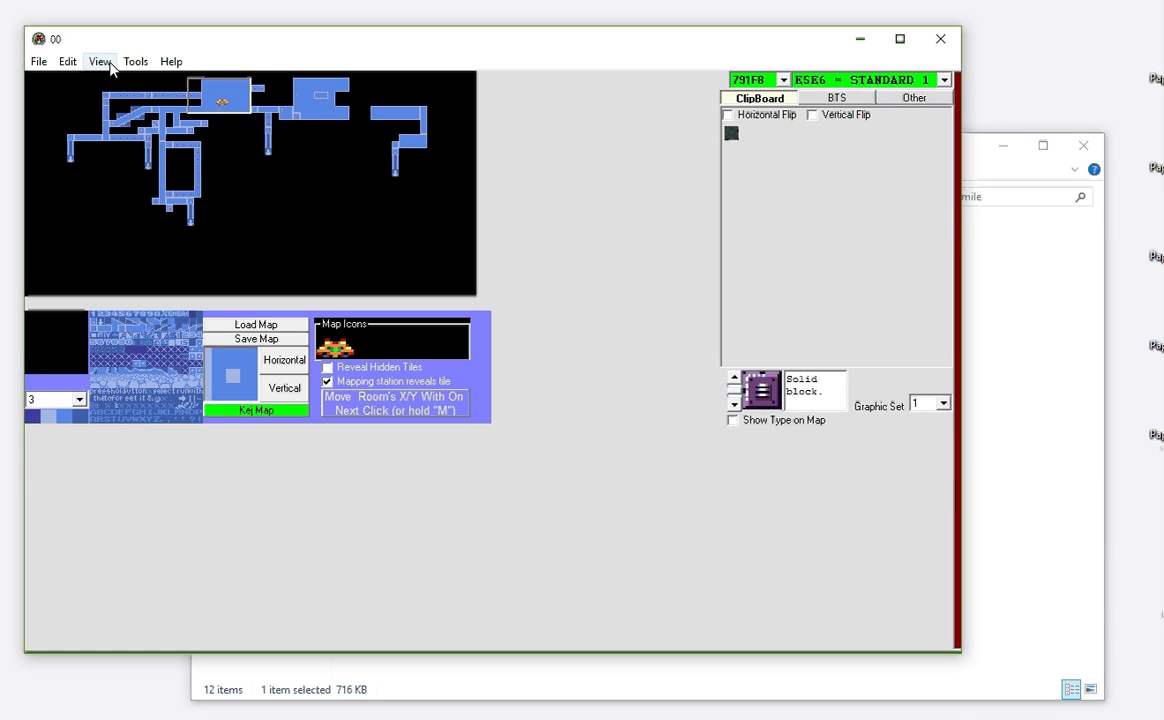
- Review the Background Editor options, then open the Beauty Salon to view Samus's palettes and close it
click(135, 61)
mouse_move(175, 187)
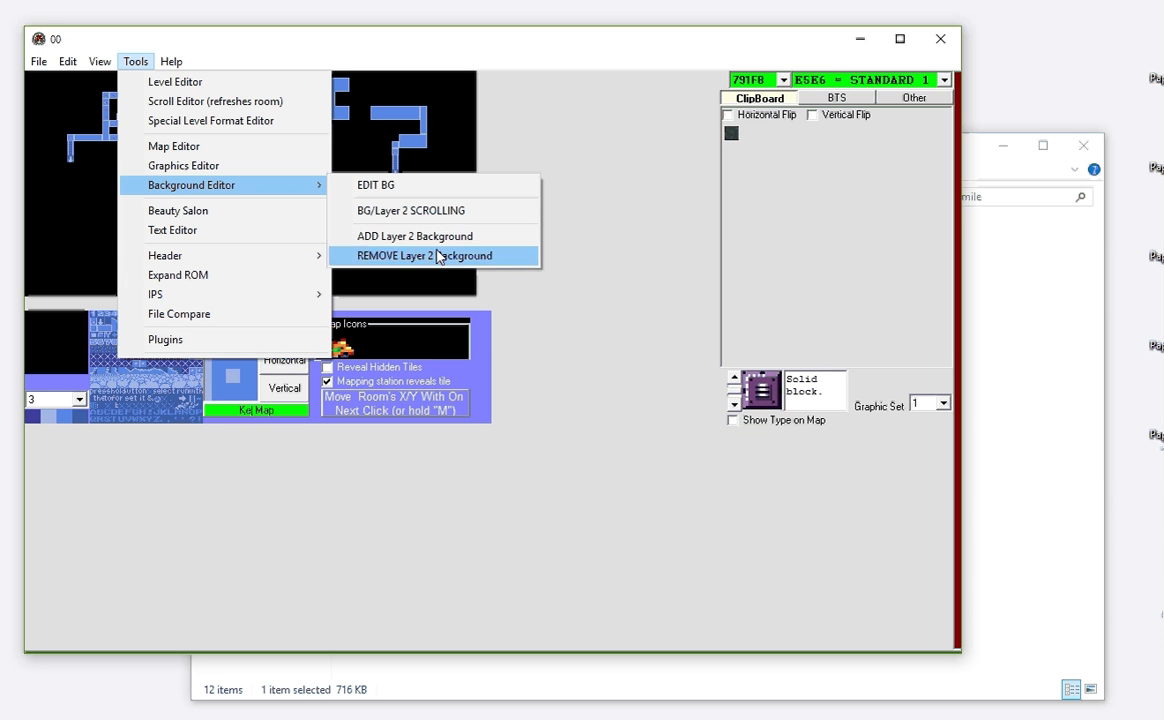
click(237, 218)
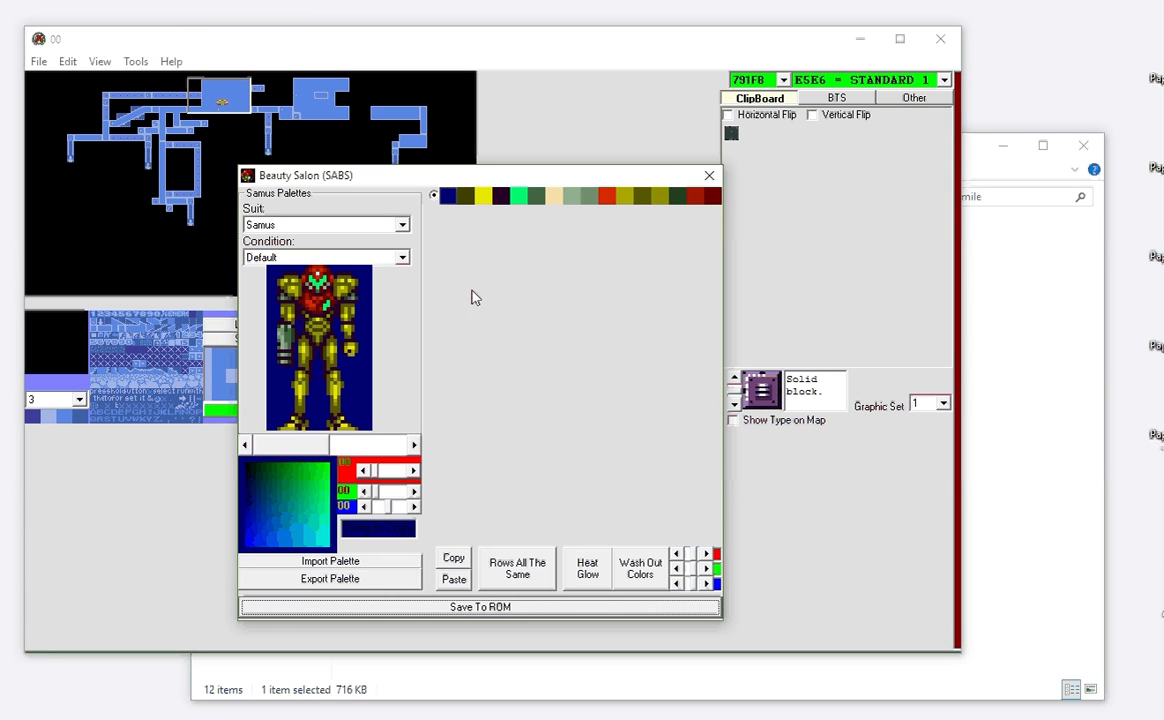
click(710, 178)
- Review the window size and display options, and turn off the display of scroll areas
click(90, 60)
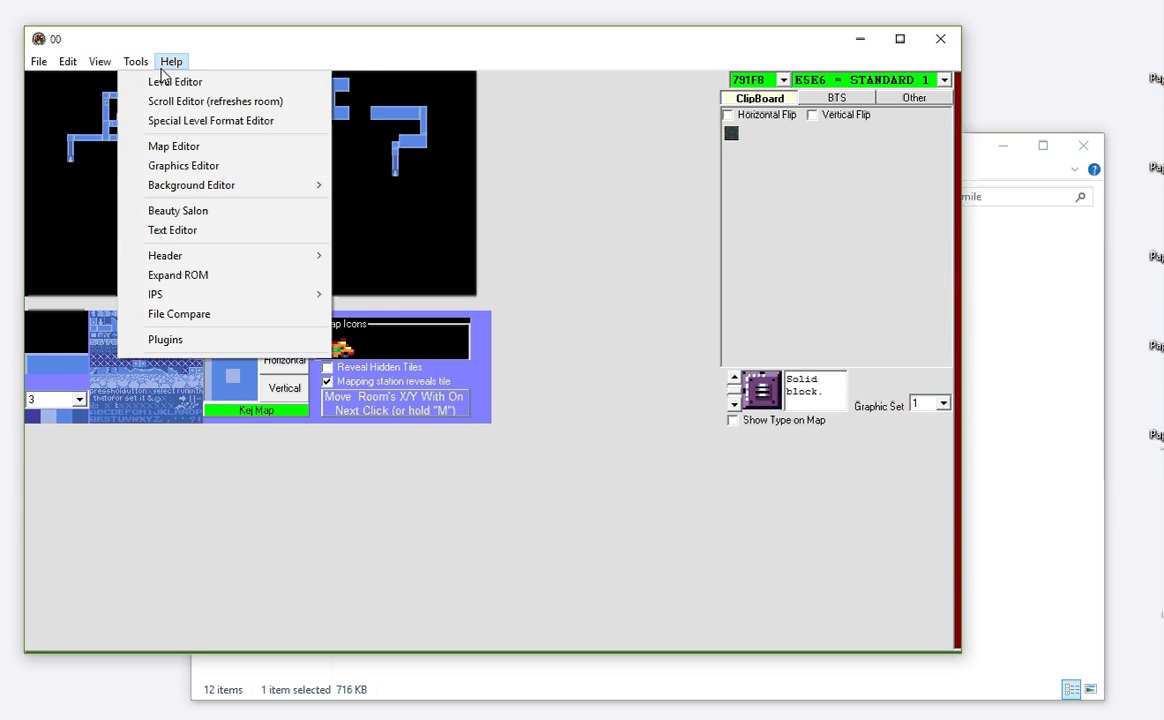
mouse_move(100, 66)
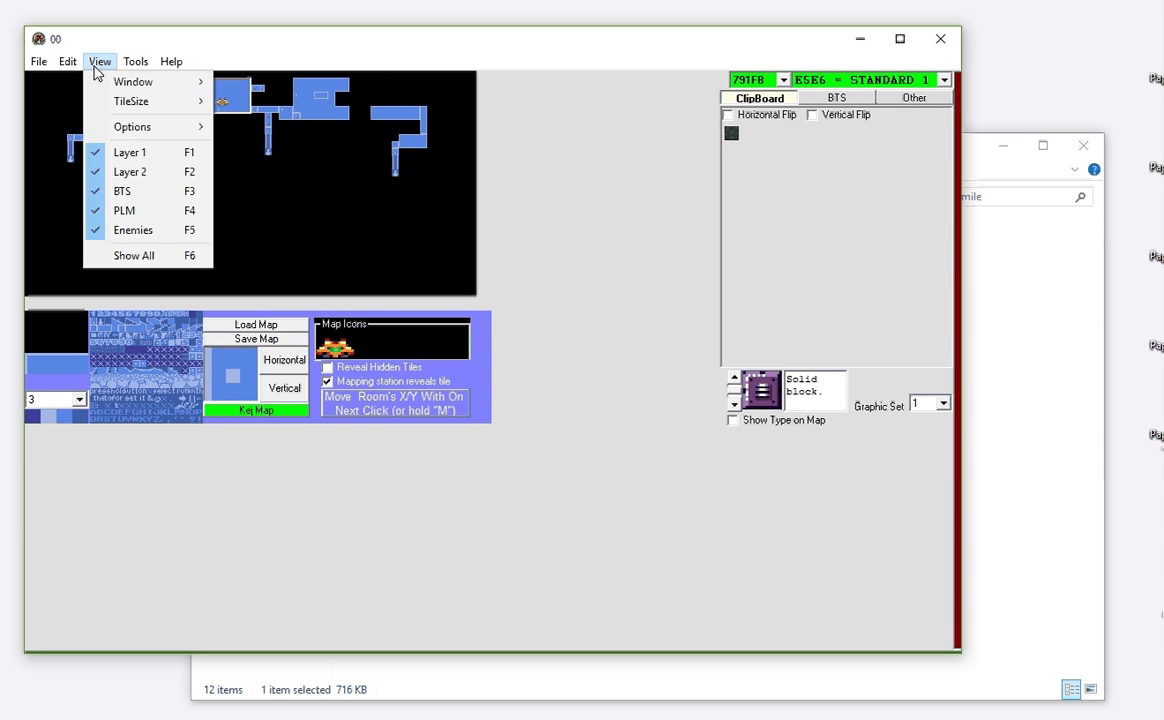
mouse_move(97, 126)
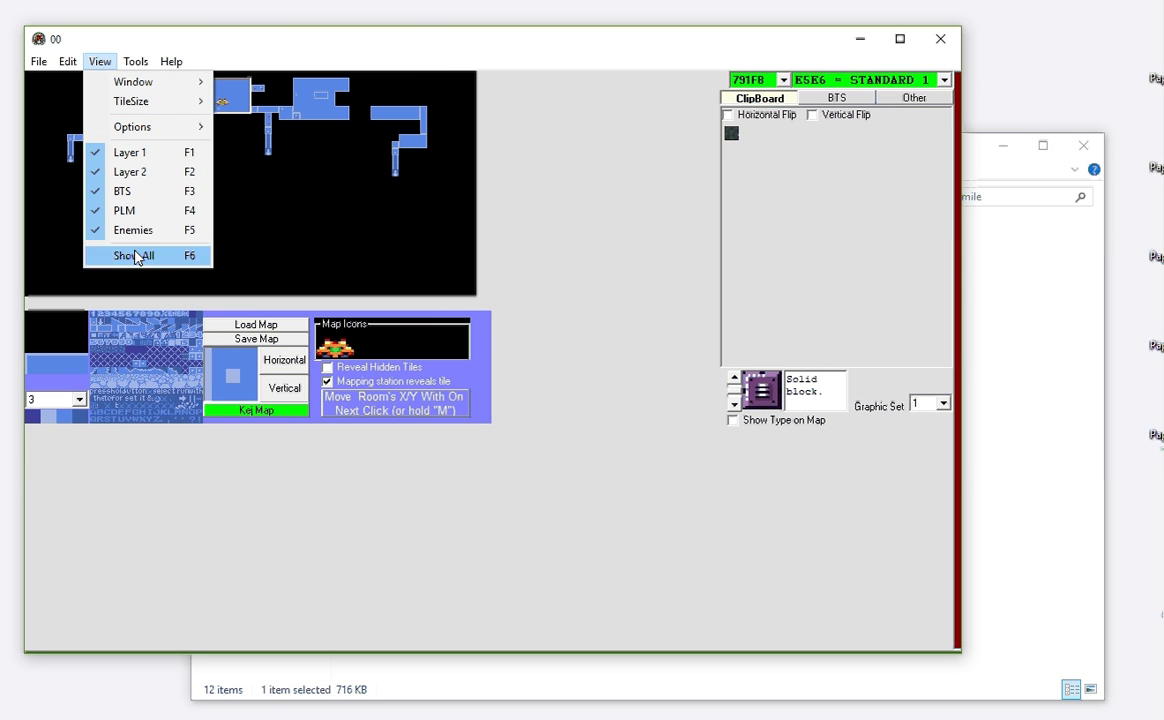
mouse_move(140, 133)
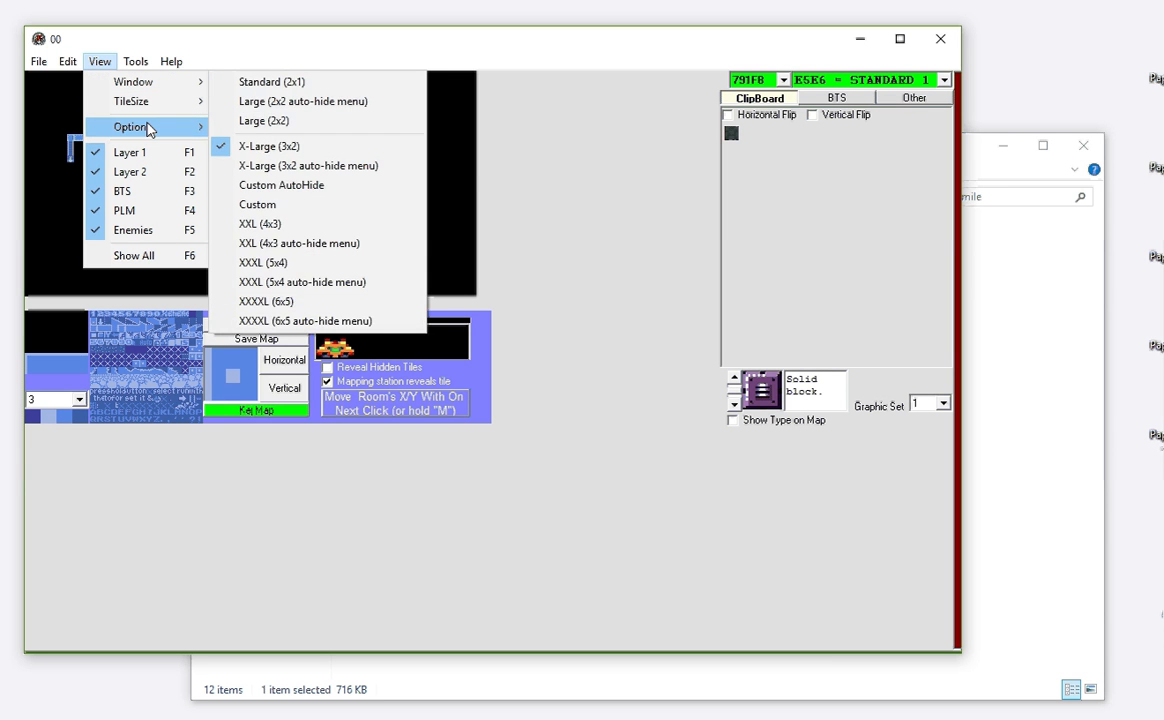
mouse_move(280, 130)
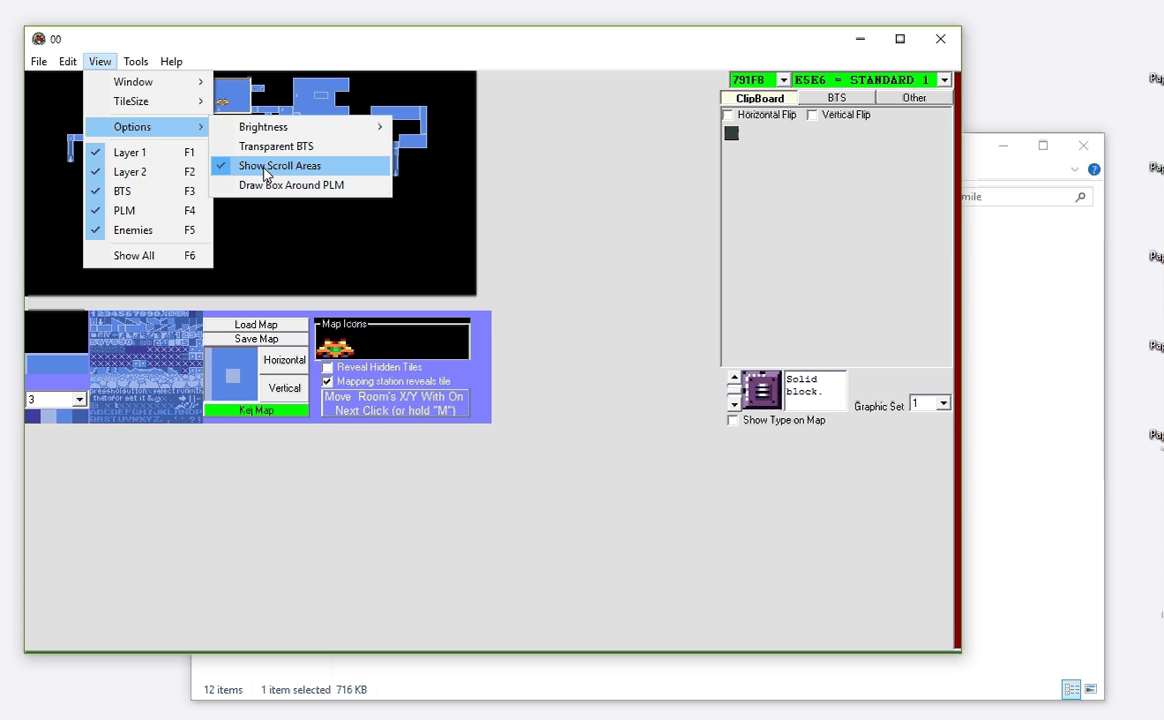
click(348, 170)
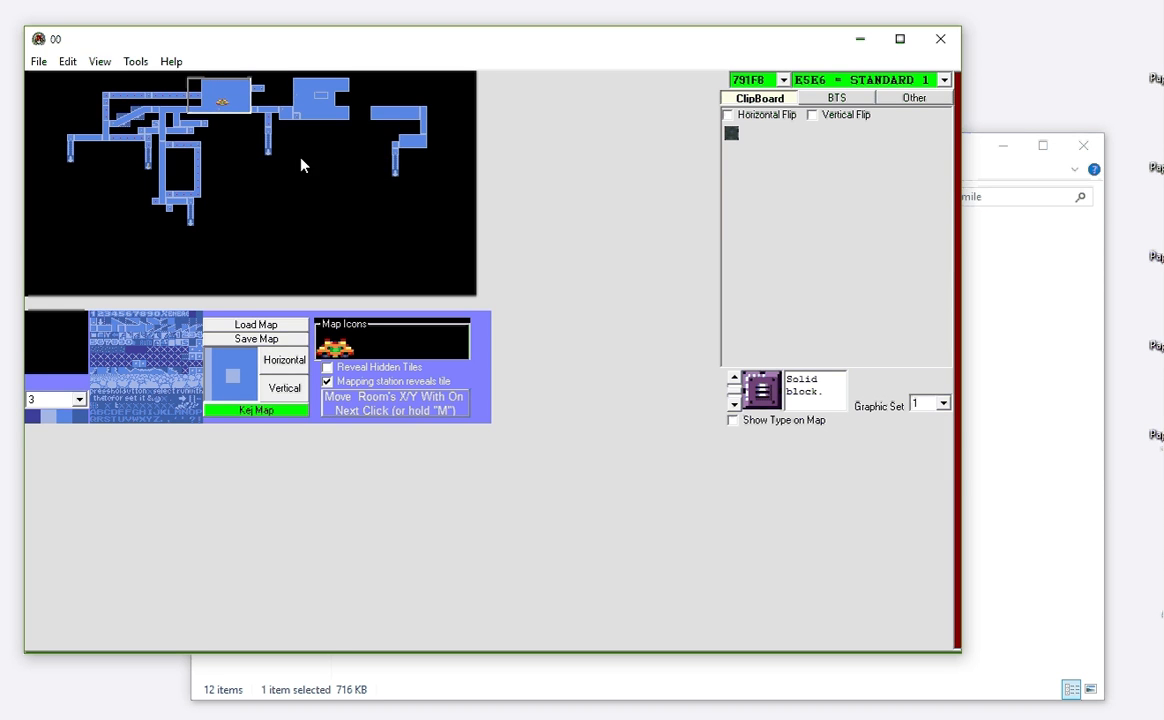
- Open the room with the ship from the map and view the ship area without scroll borders
click(221, 93)
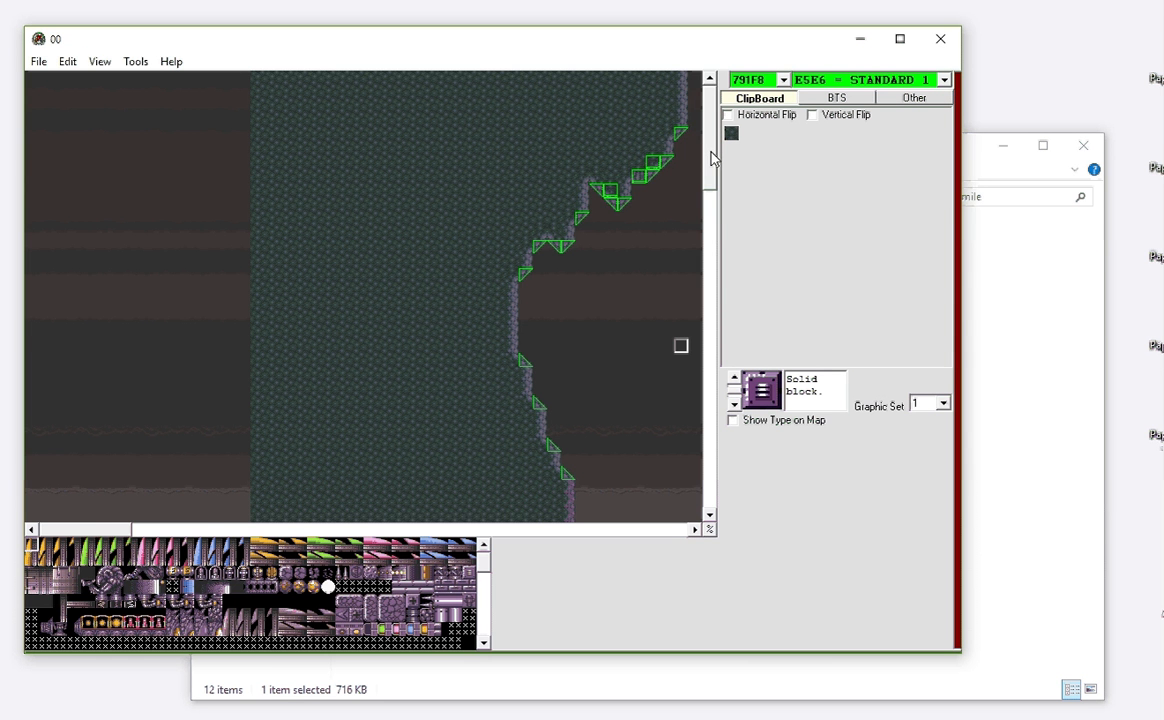
drag(713, 157, 688, 527)
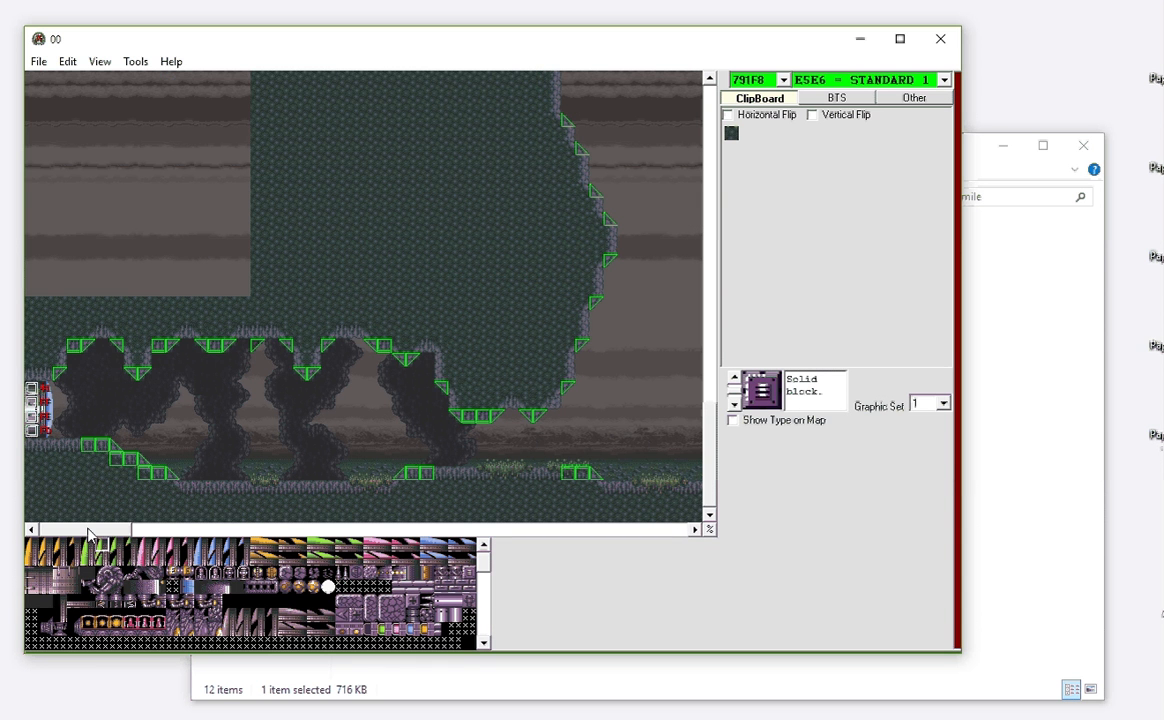
drag(90, 535, 382, 527)
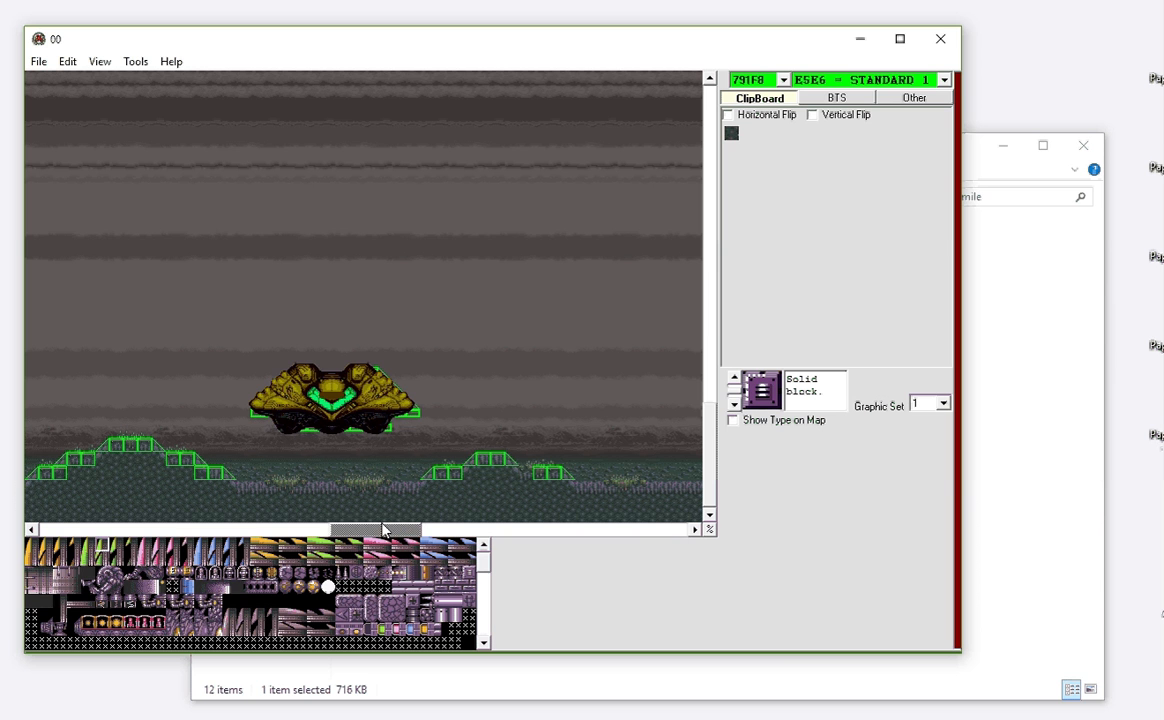
- Turn the display of scroll areas back on for the room with the ship
click(100, 61)
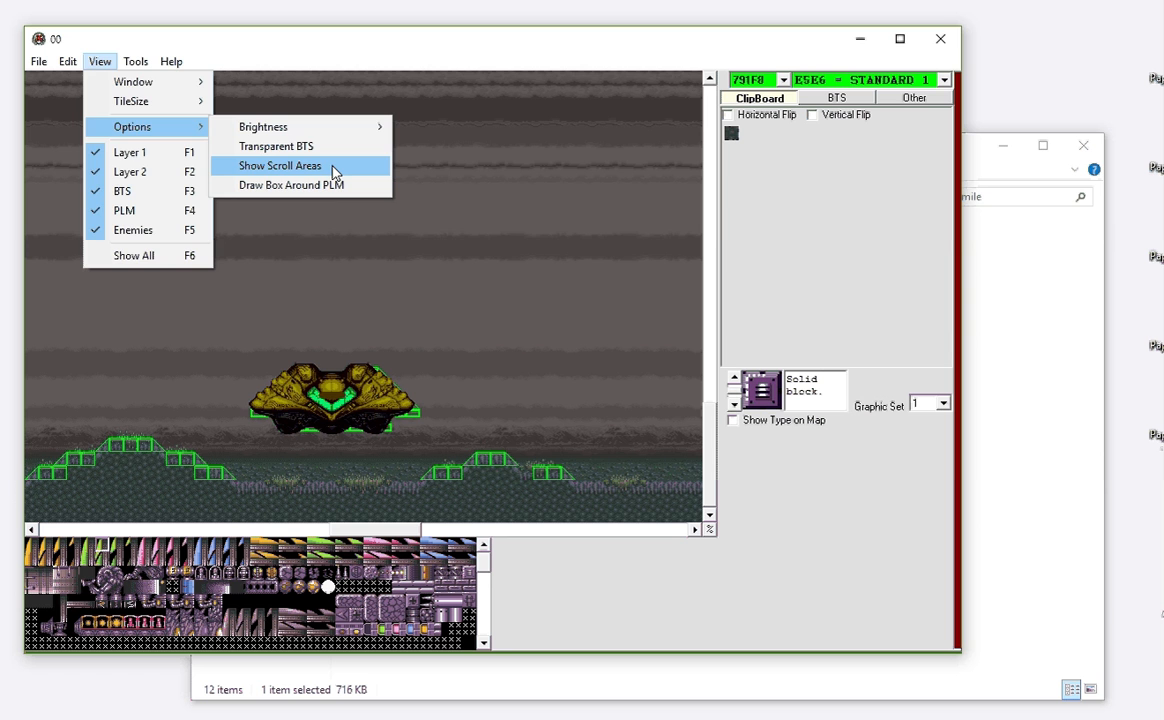
click(334, 170)
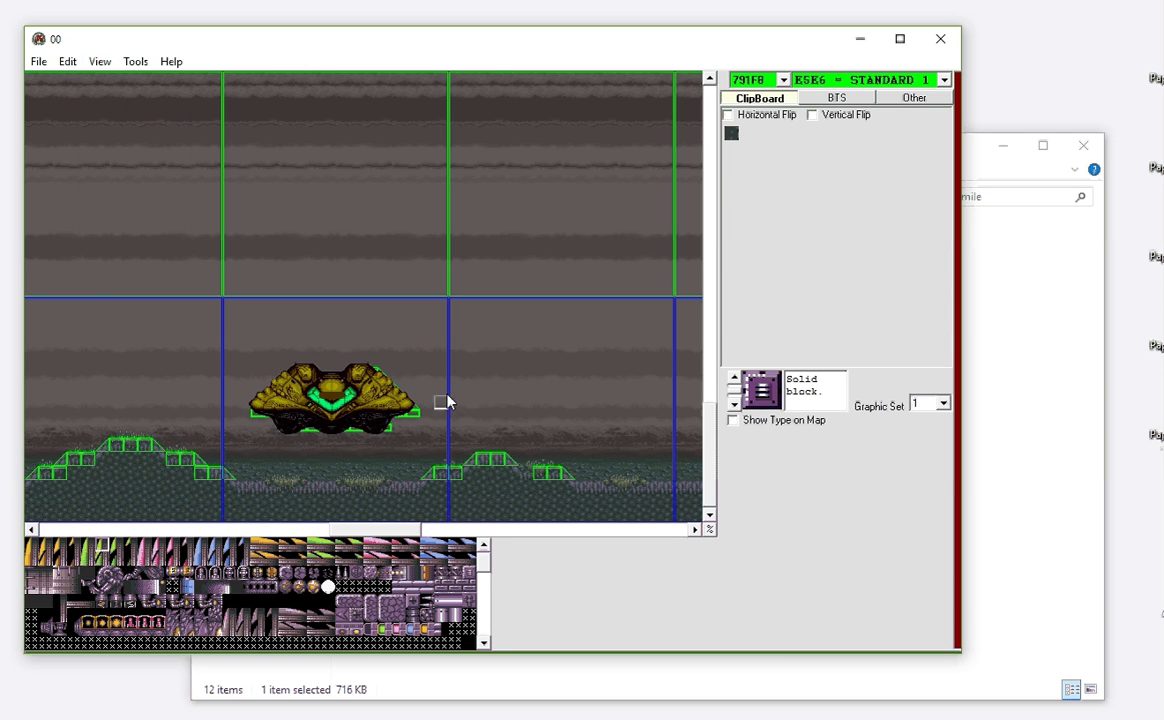
click(100, 64)
- Review the bitmap export options and the preferences for language, palette format, enemy snapping, hotkeys and run settings
mouse_move(75, 68)
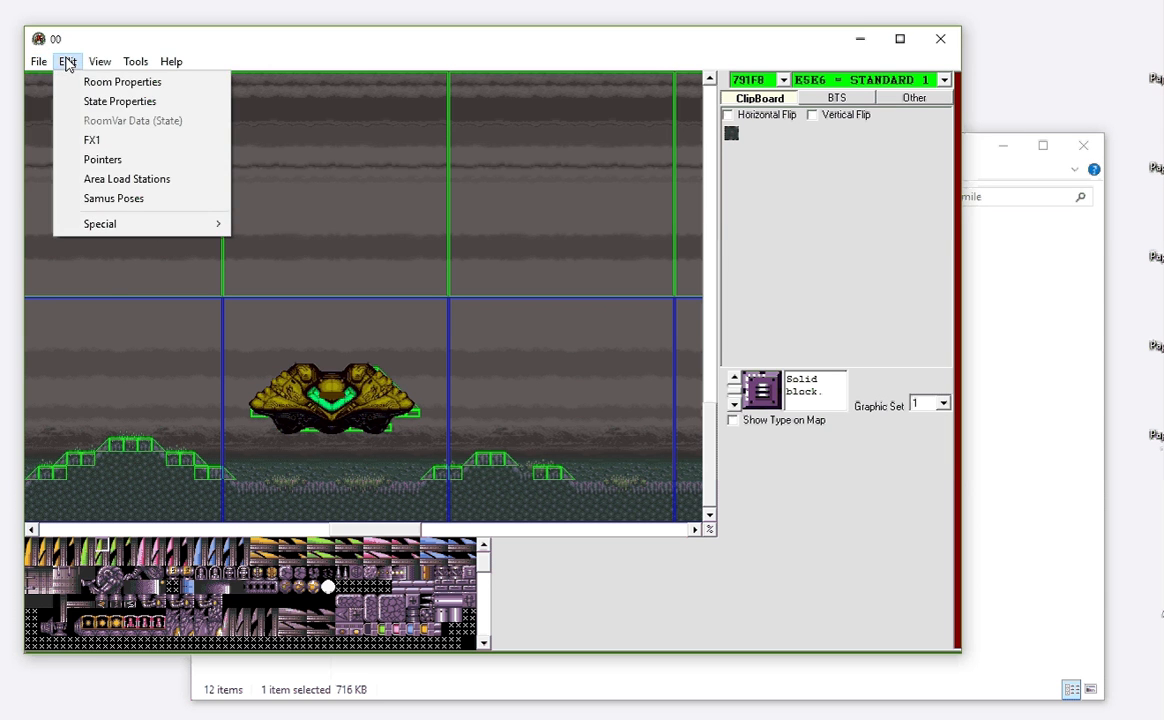
click(66, 66)
click(63, 67)
mouse_move(50, 67)
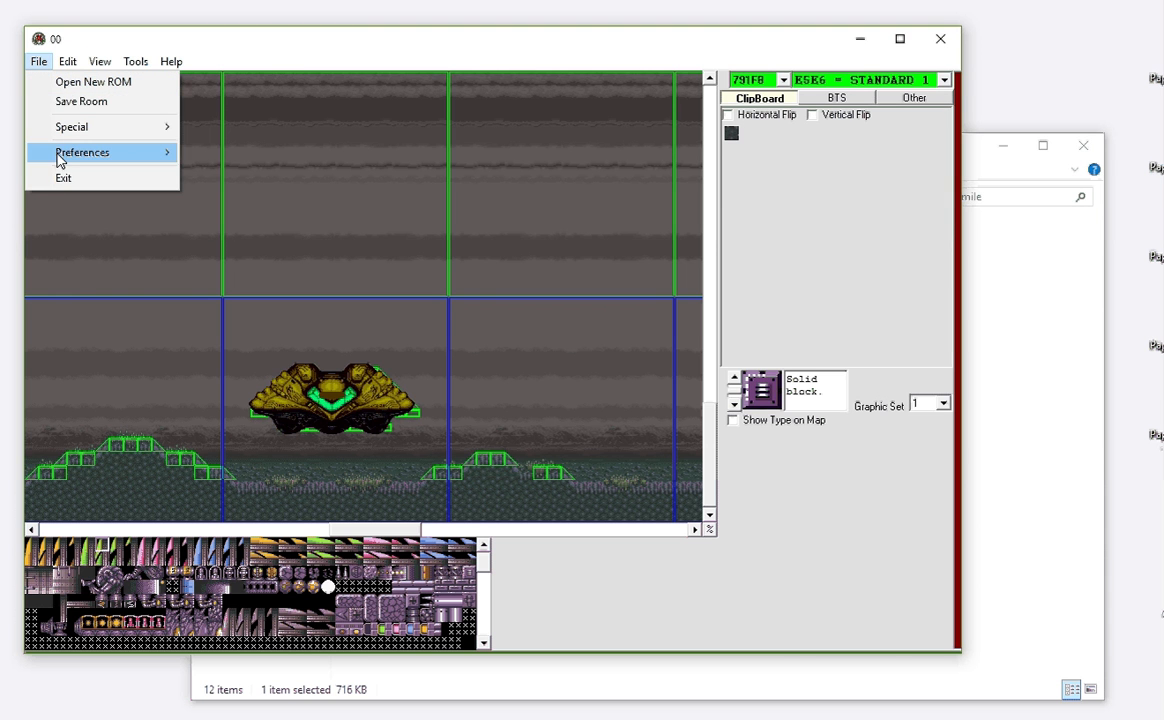
mouse_move(58, 160)
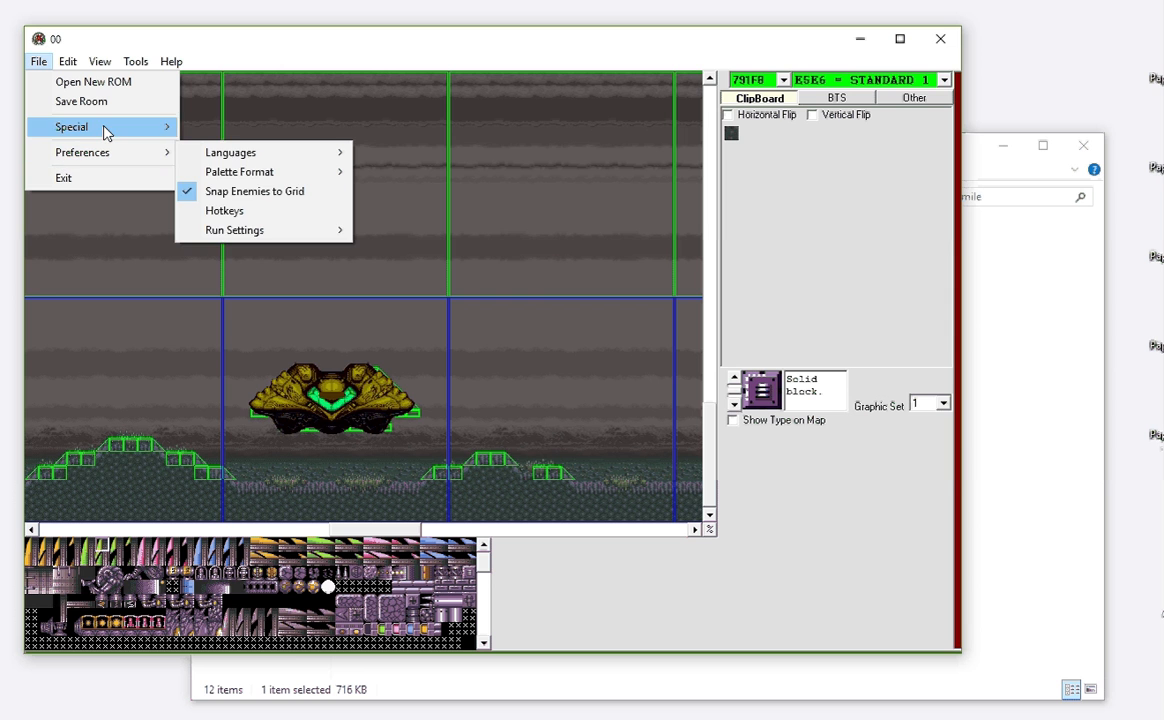
mouse_move(107, 133)
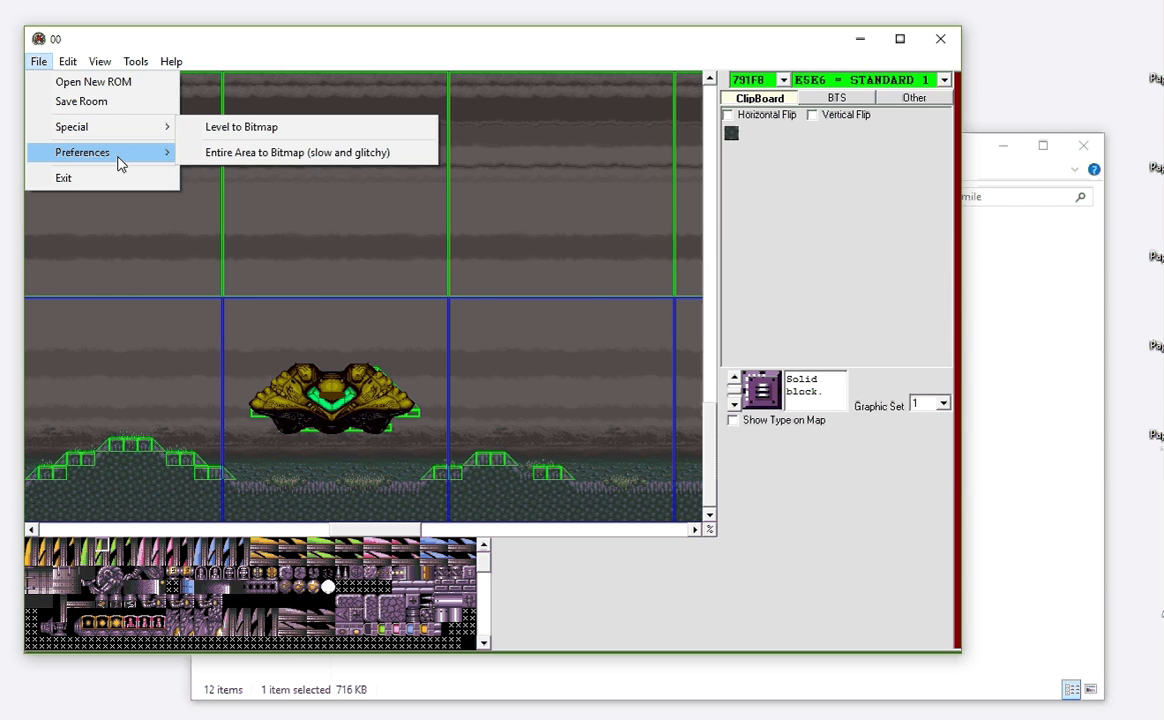
mouse_move(118, 158)
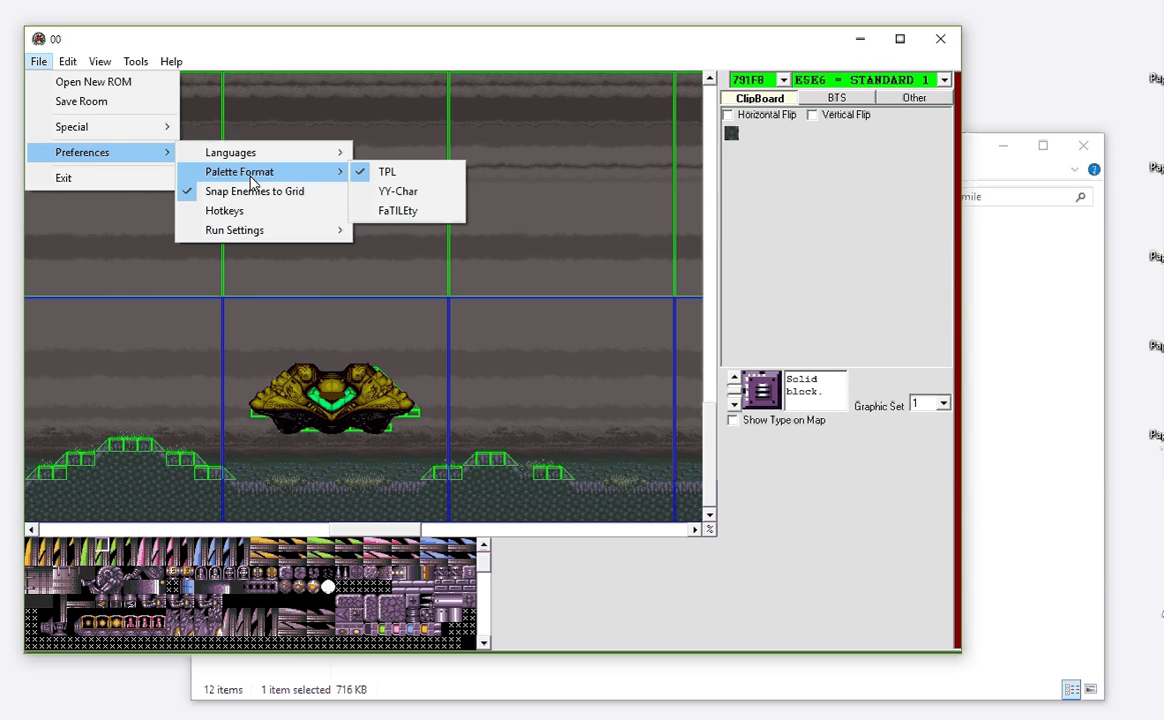
mouse_move(250, 236)
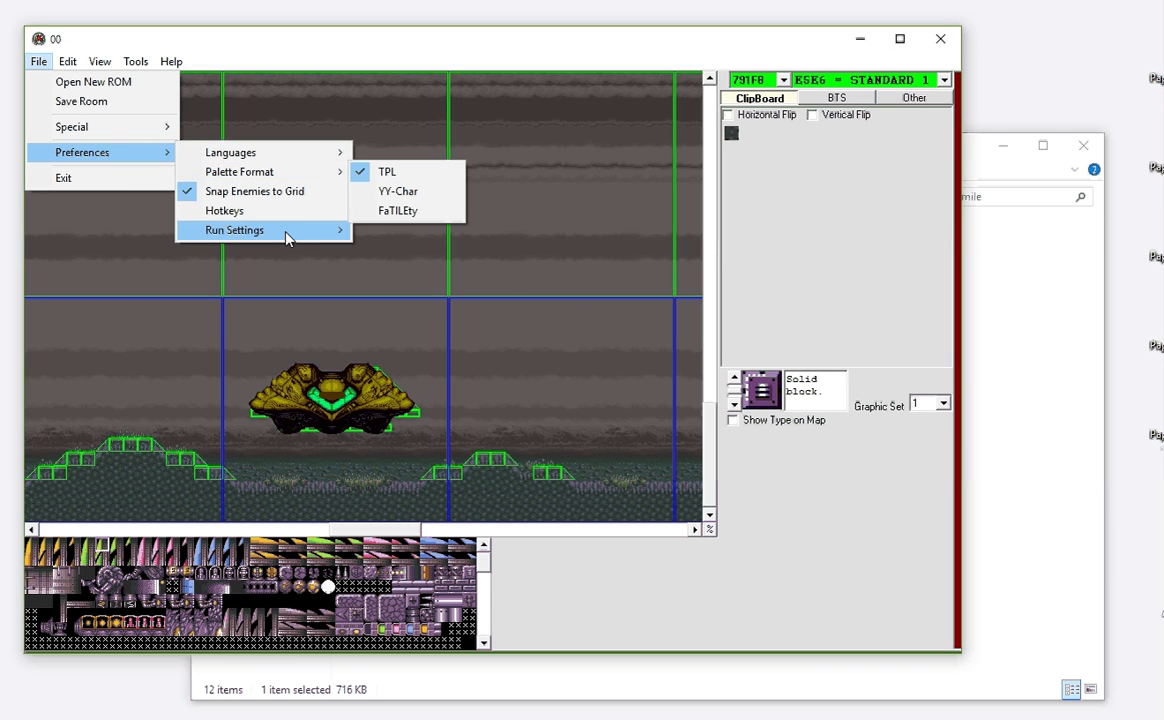
mouse_move(235, 156)
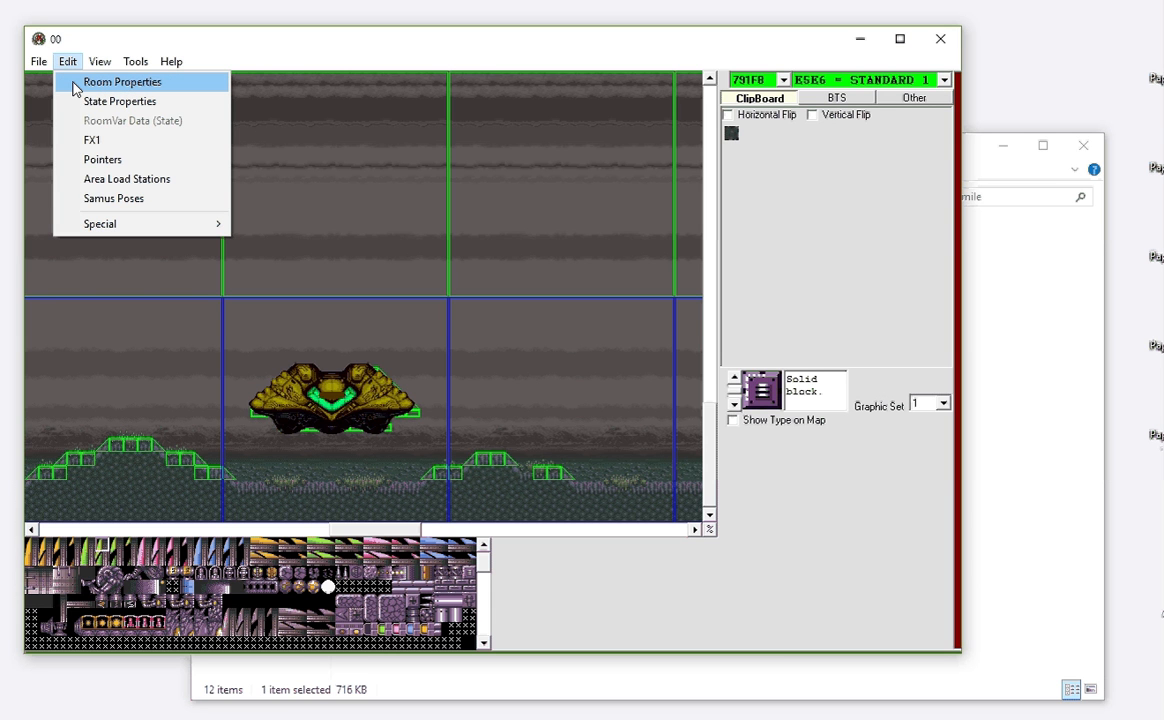
- Examine the green and blue scroll areas across the upper and lower parts of the ship room
click(75, 84)
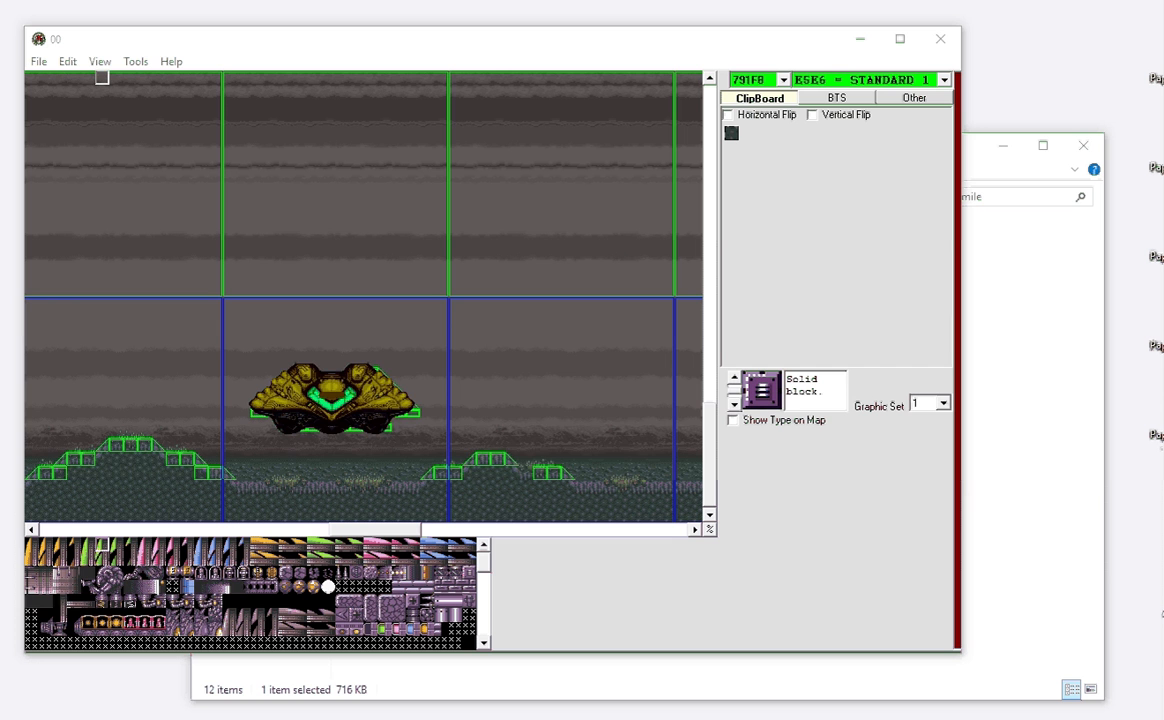
click(613, 440)
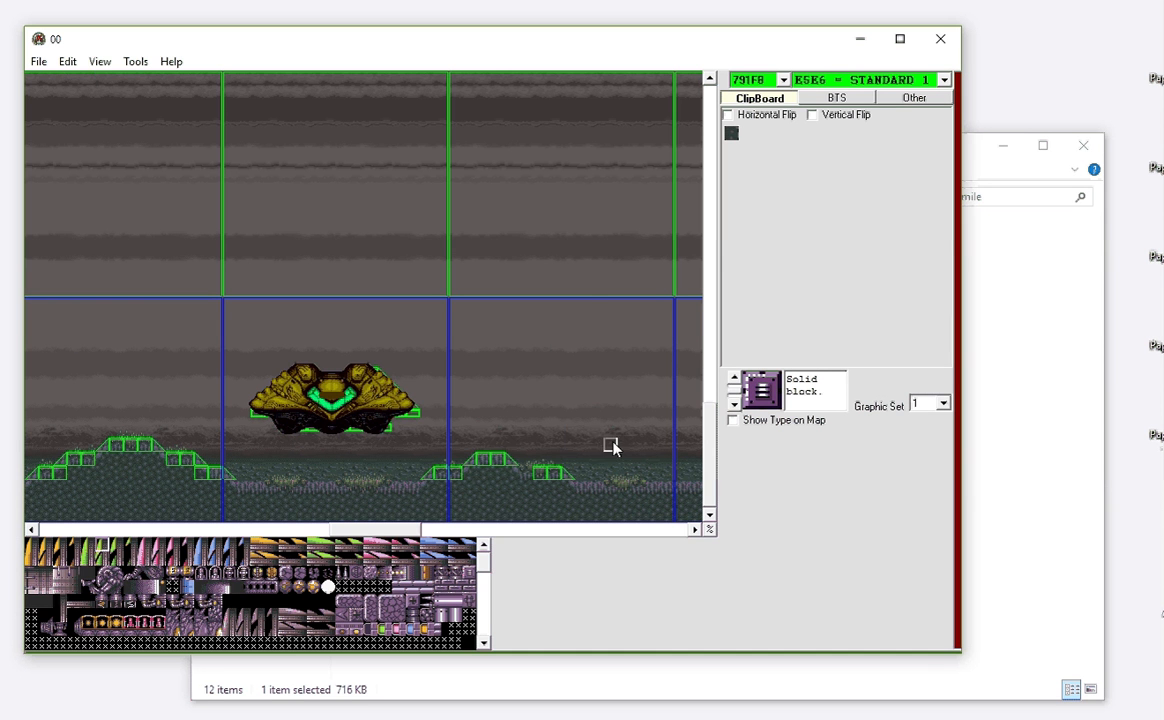
drag(400, 530, 618, 556)
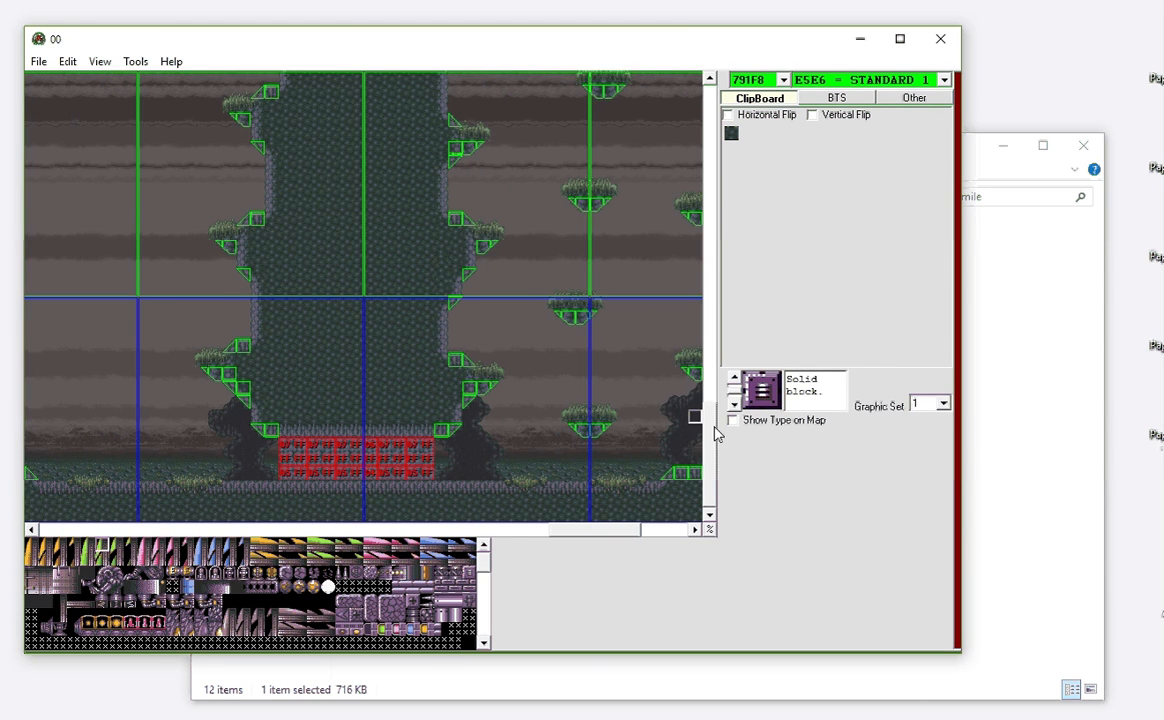
drag(717, 424, 727, 135)
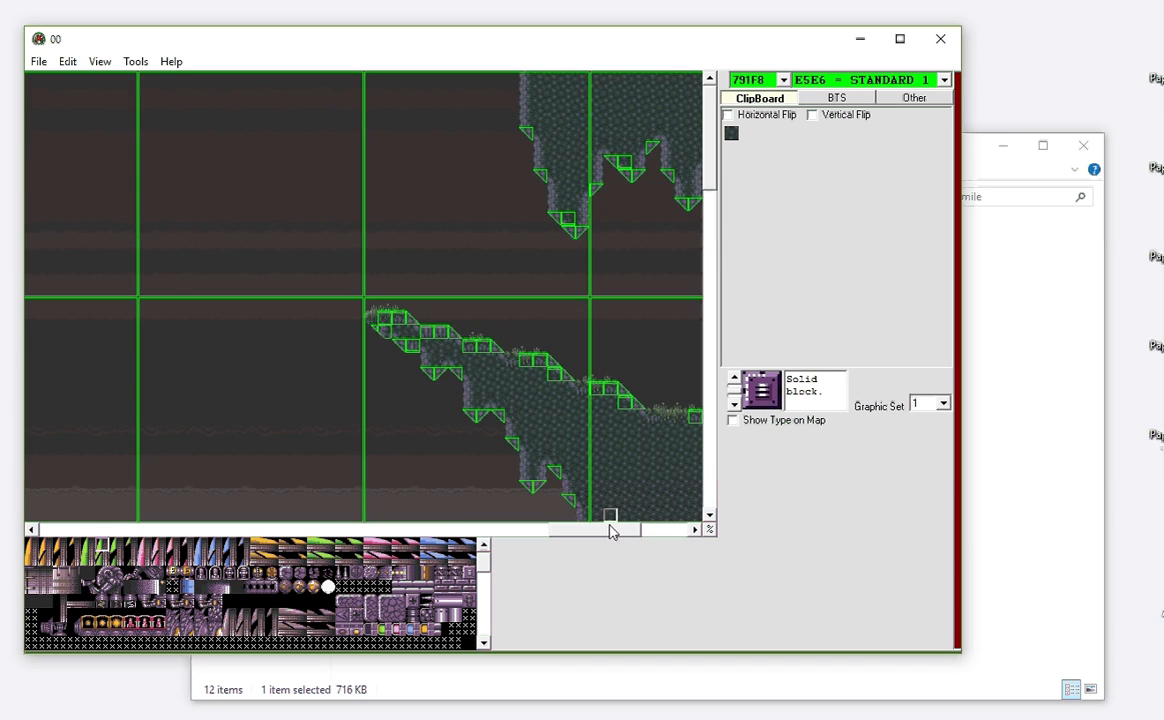
drag(611, 529, 444, 527)
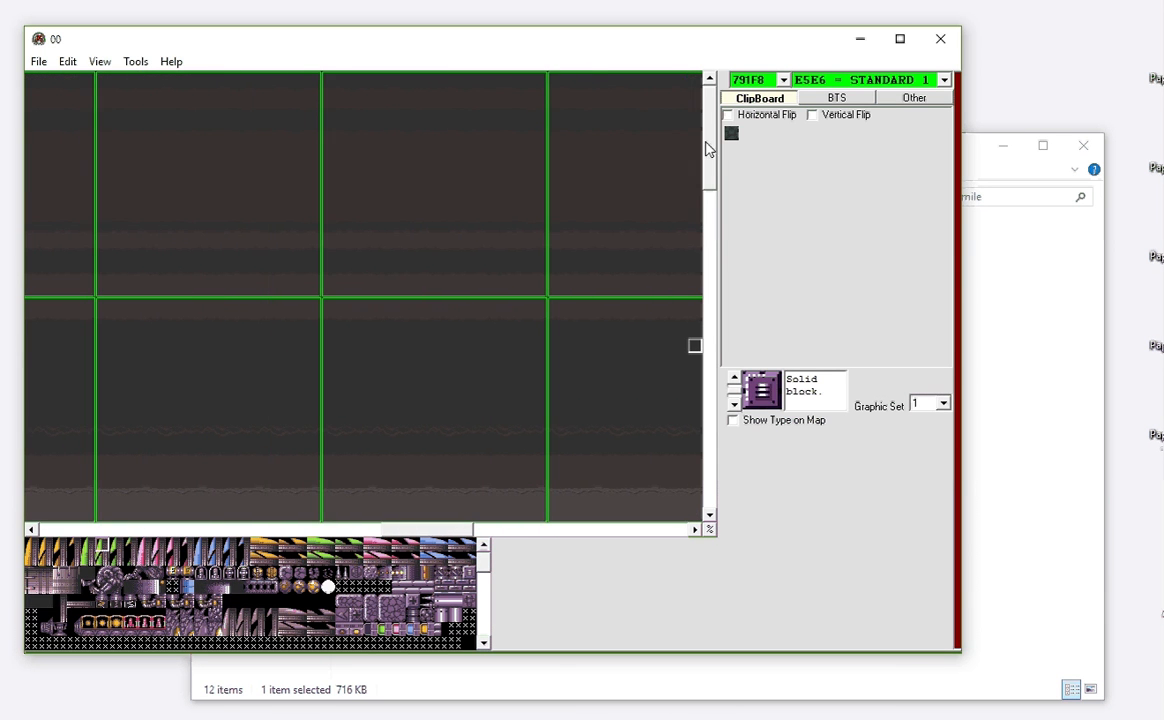
drag(704, 148, 700, 386)
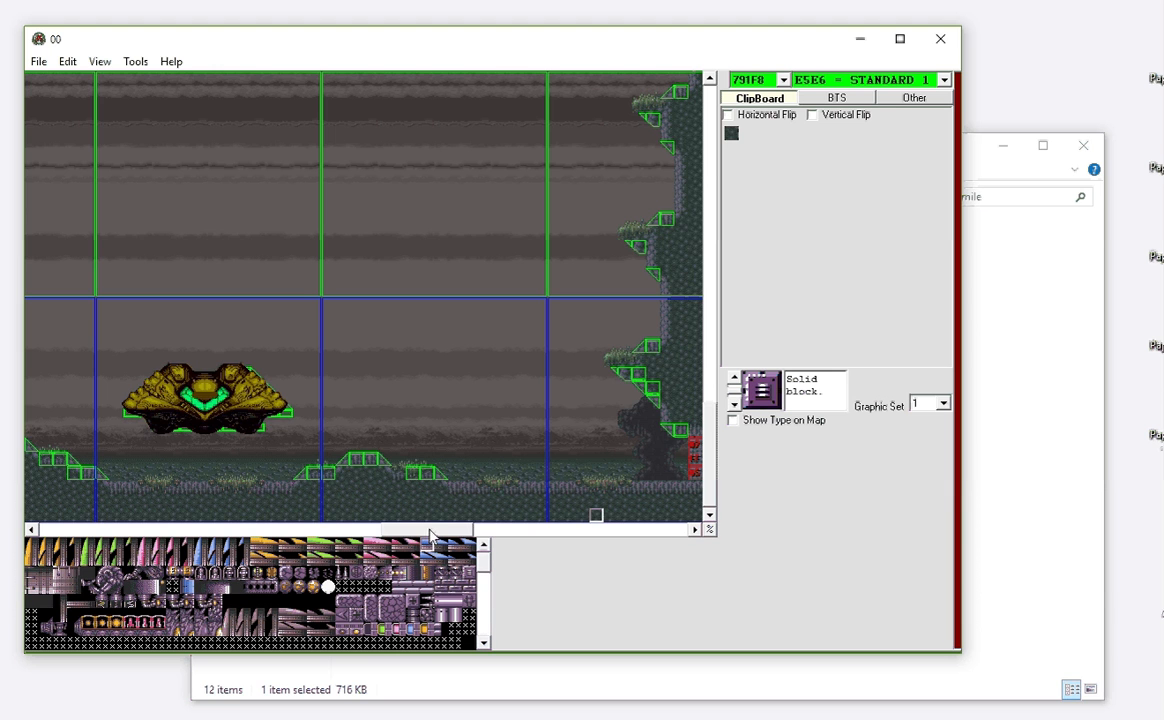
drag(431, 531, 348, 532)
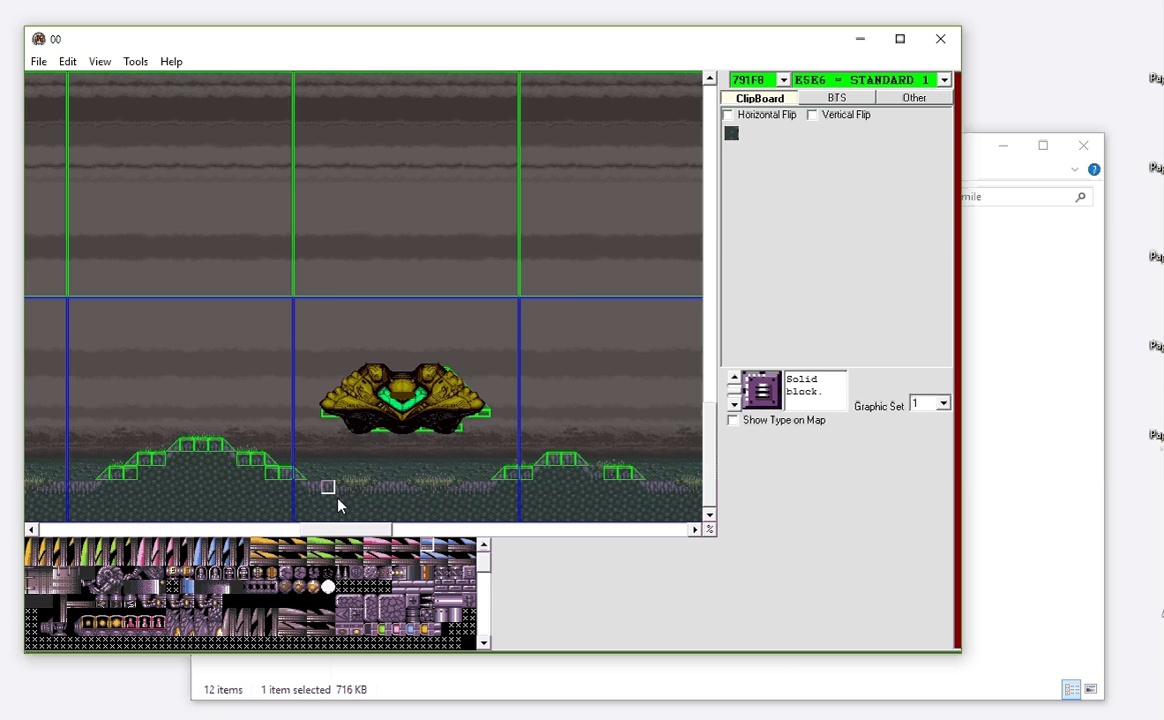
drag(360, 528, 410, 545)
- Examine the area choices, size and position fields in the Room Header properties, and cancel saving and re-opening the room
click(68, 62)
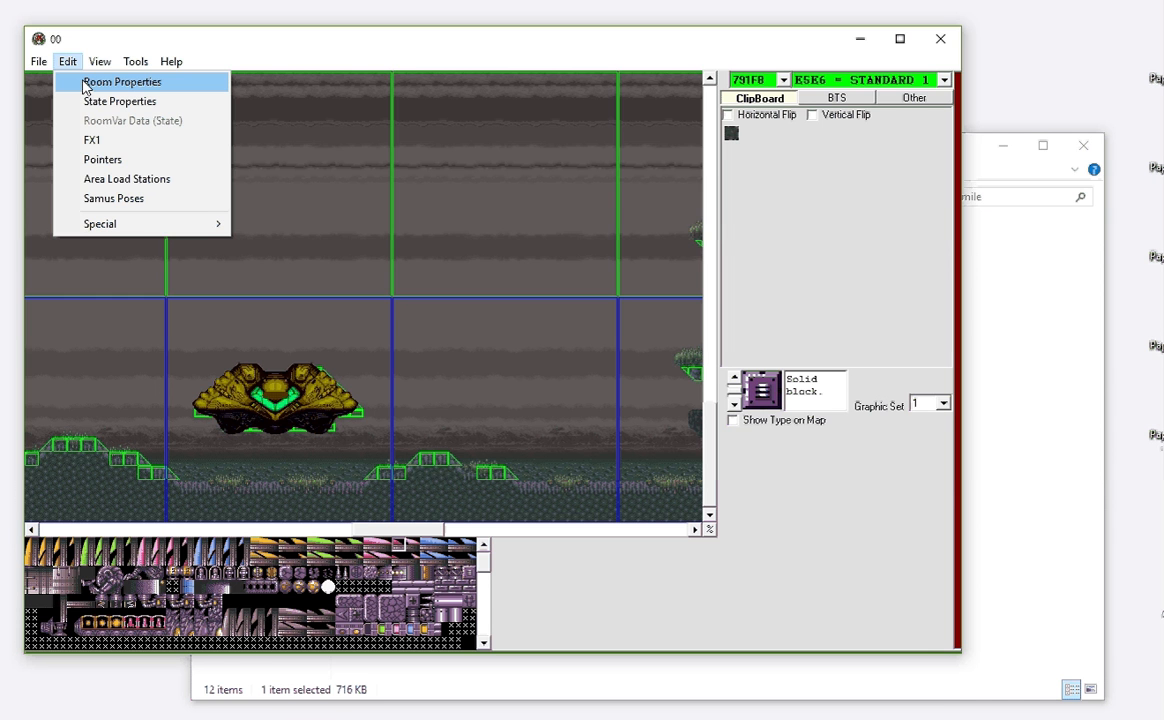
click(85, 87)
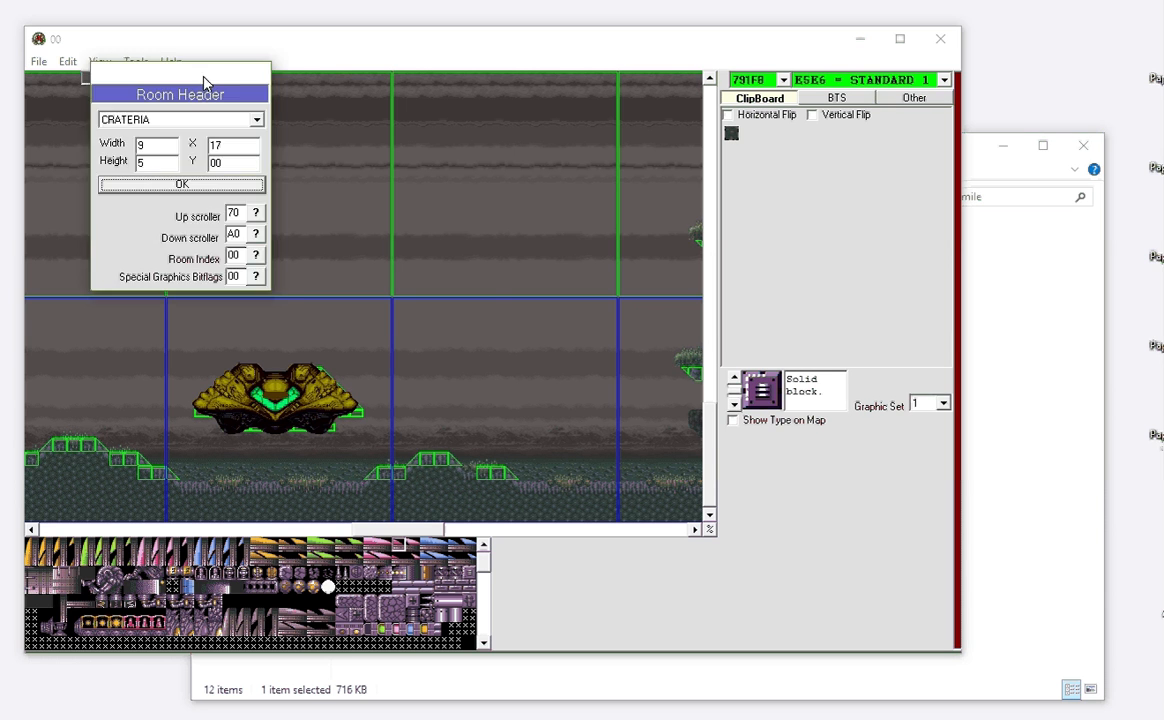
drag(192, 73, 538, 96)
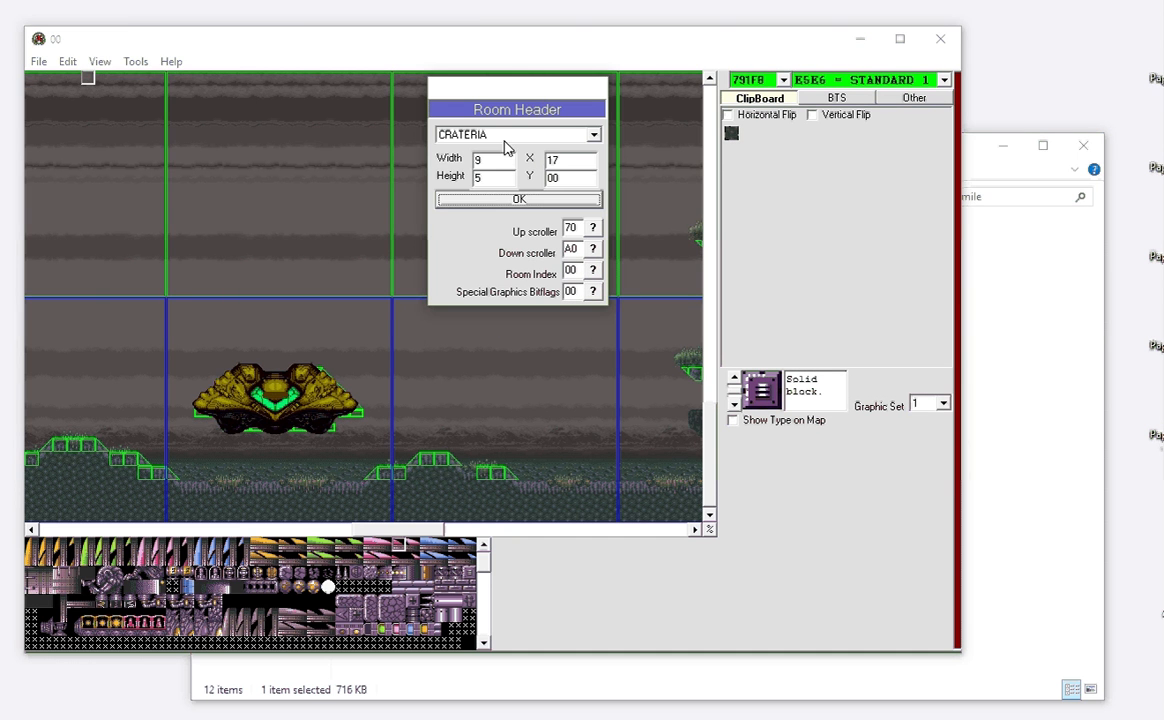
click(515, 134)
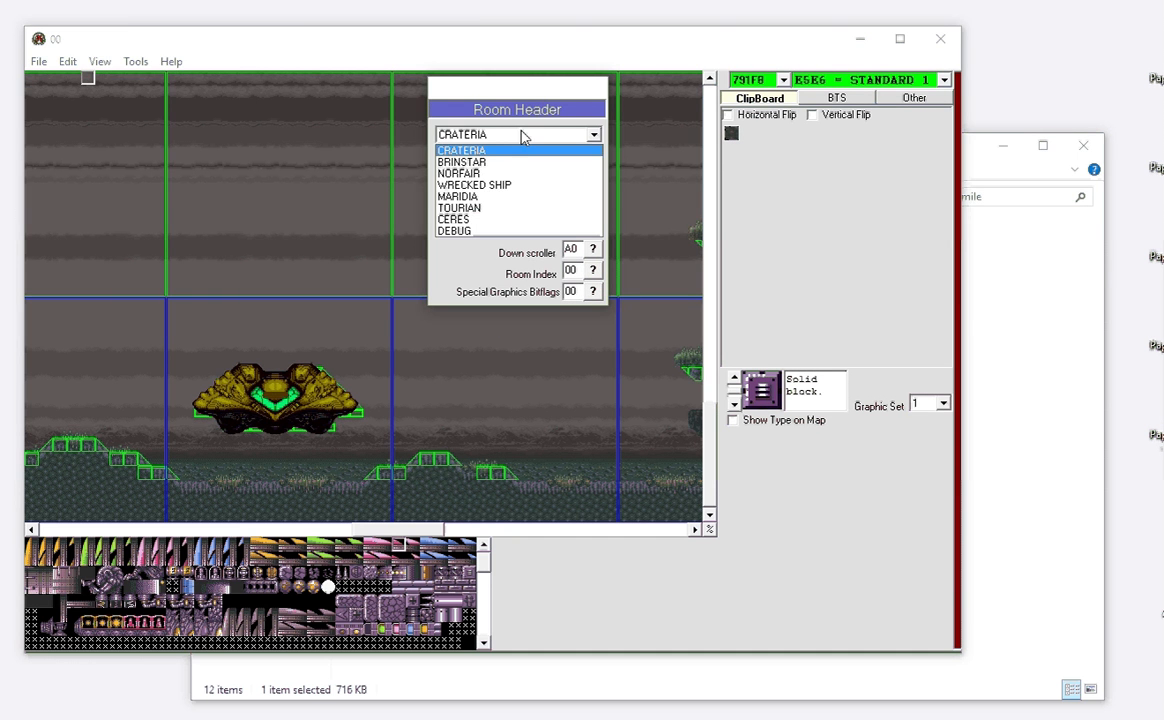
click(519, 140)
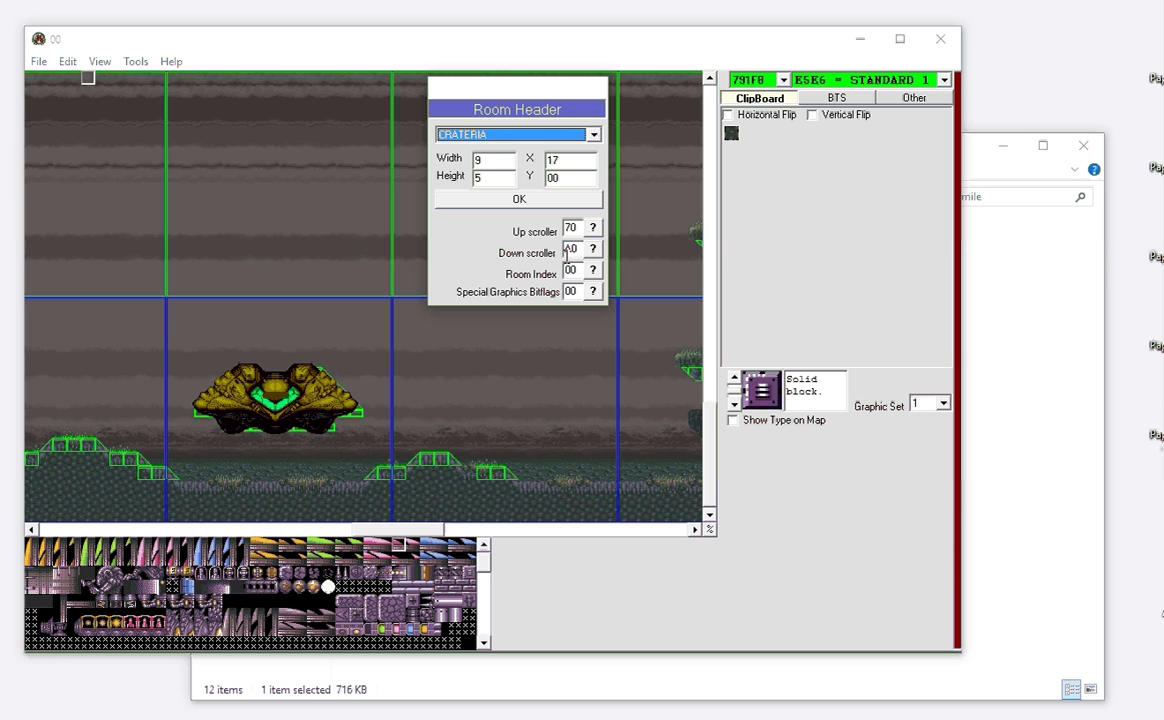
click(488, 175)
click(490, 159)
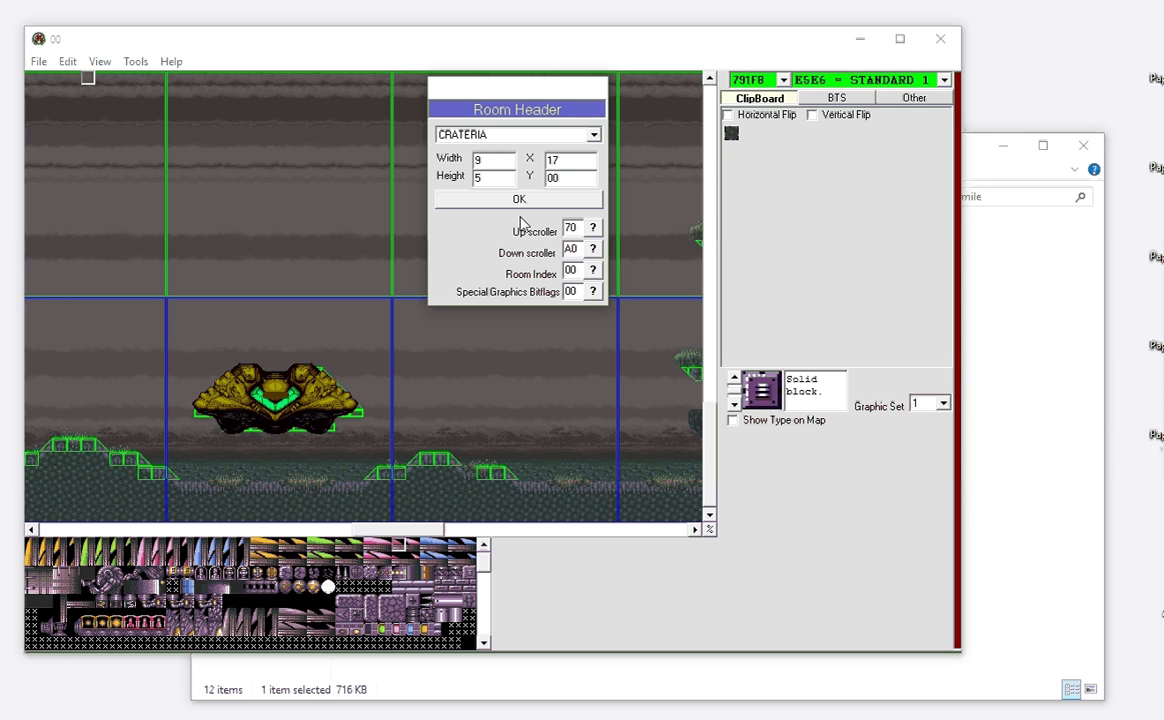
click(528, 202)
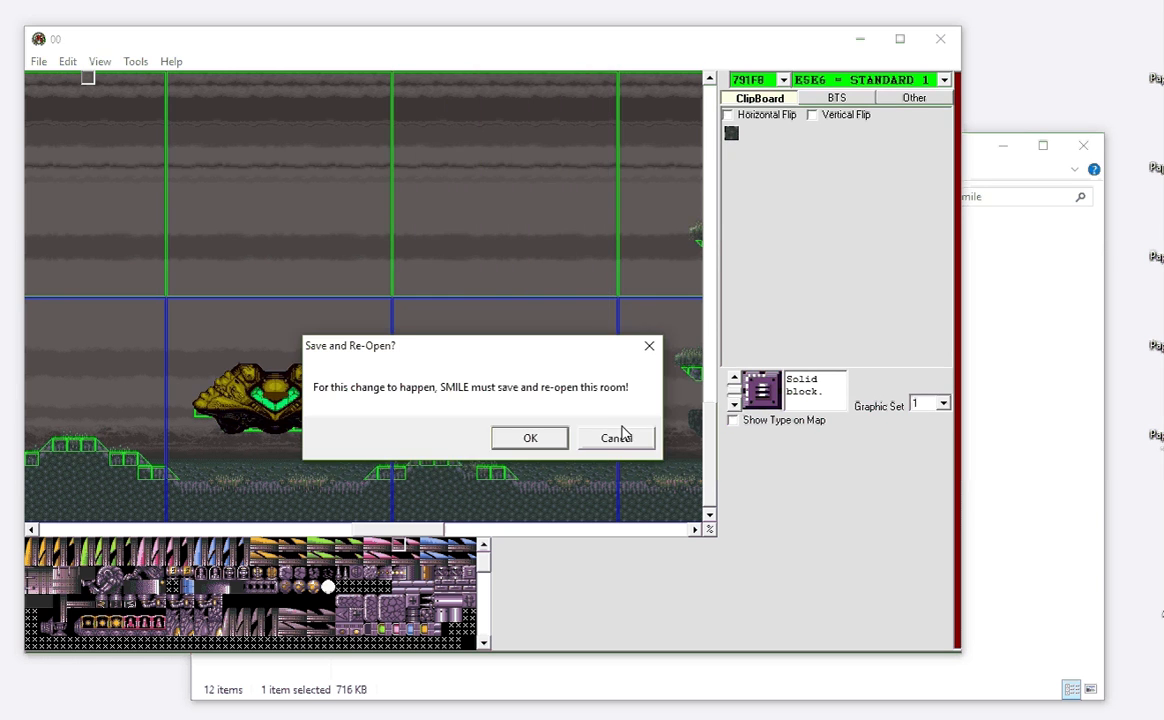
click(617, 437)
- Open the state properties for the standard state, check its state list, and close the State Header dialog
click(74, 64)
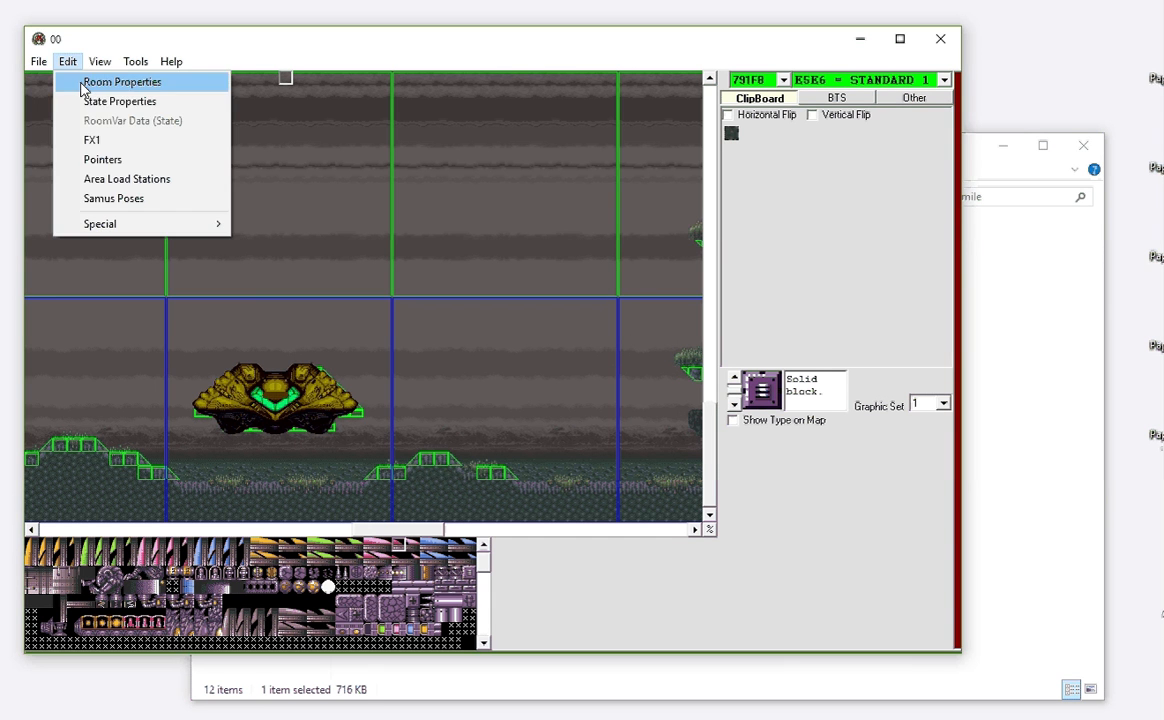
click(101, 105)
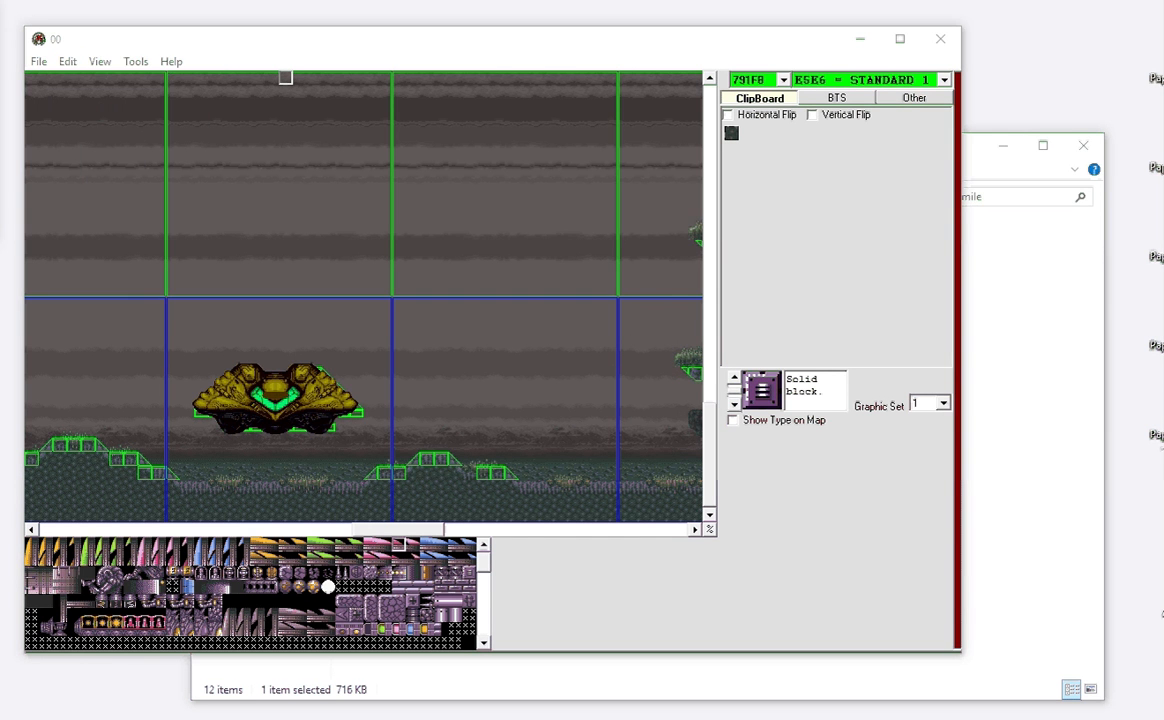
drag(546, 135, 528, 125)
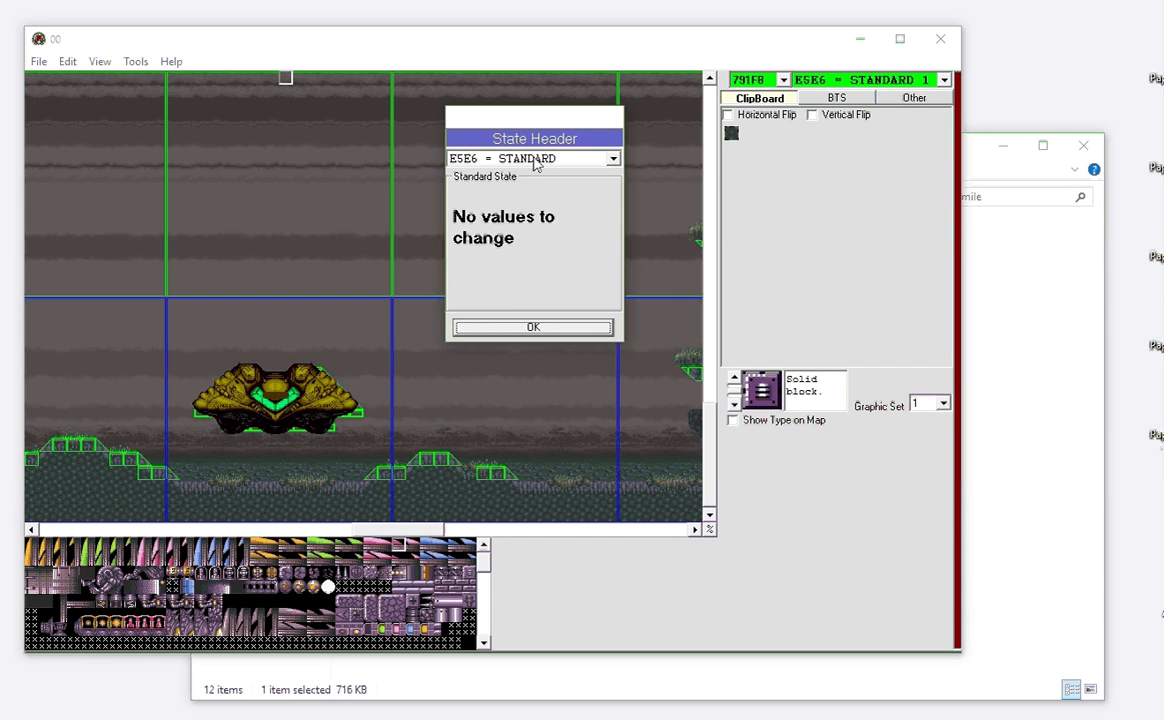
click(488, 158)
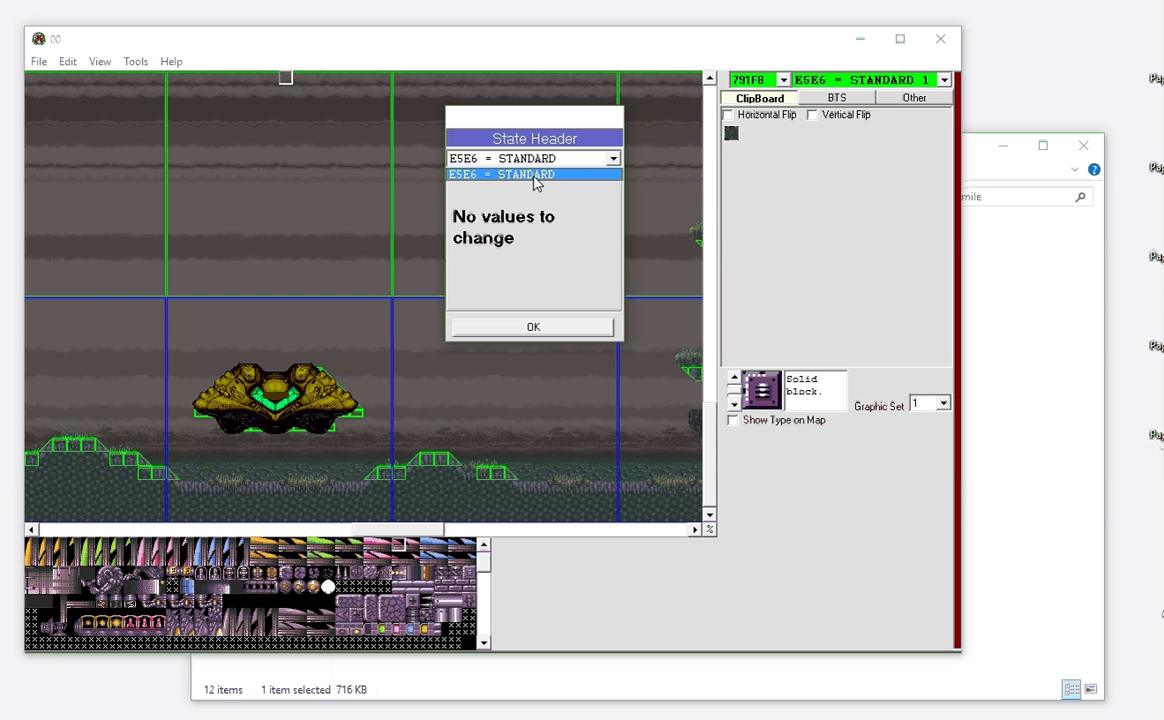
click(535, 175)
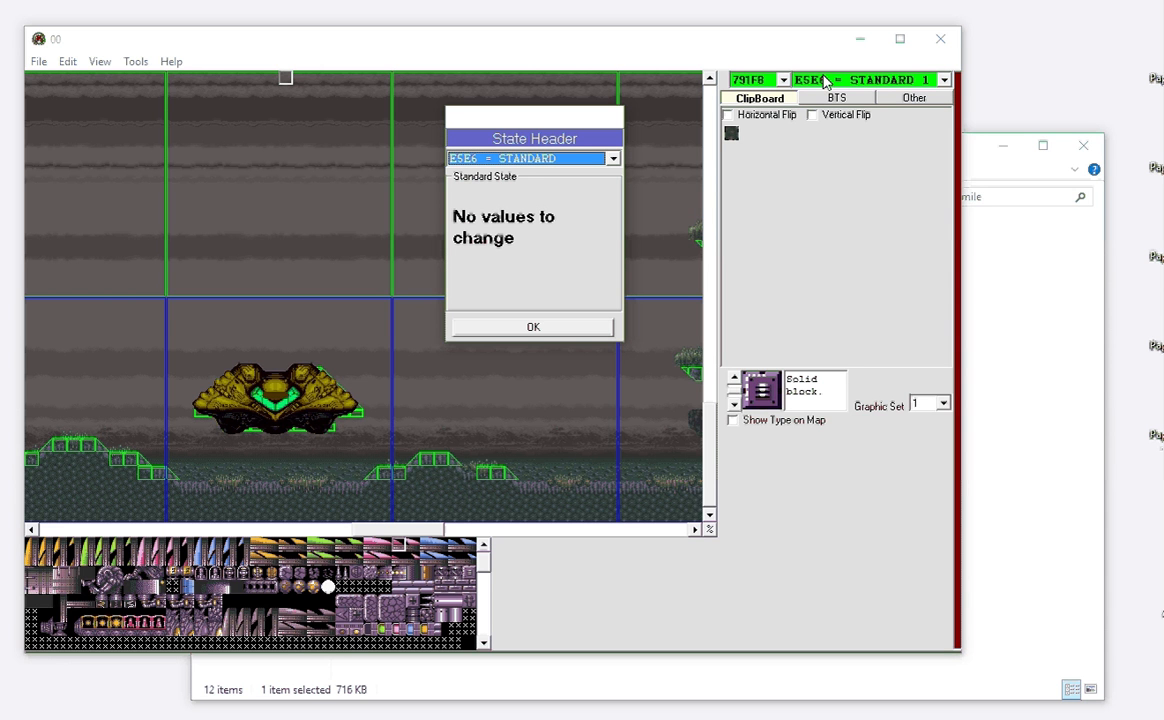
click(537, 327)
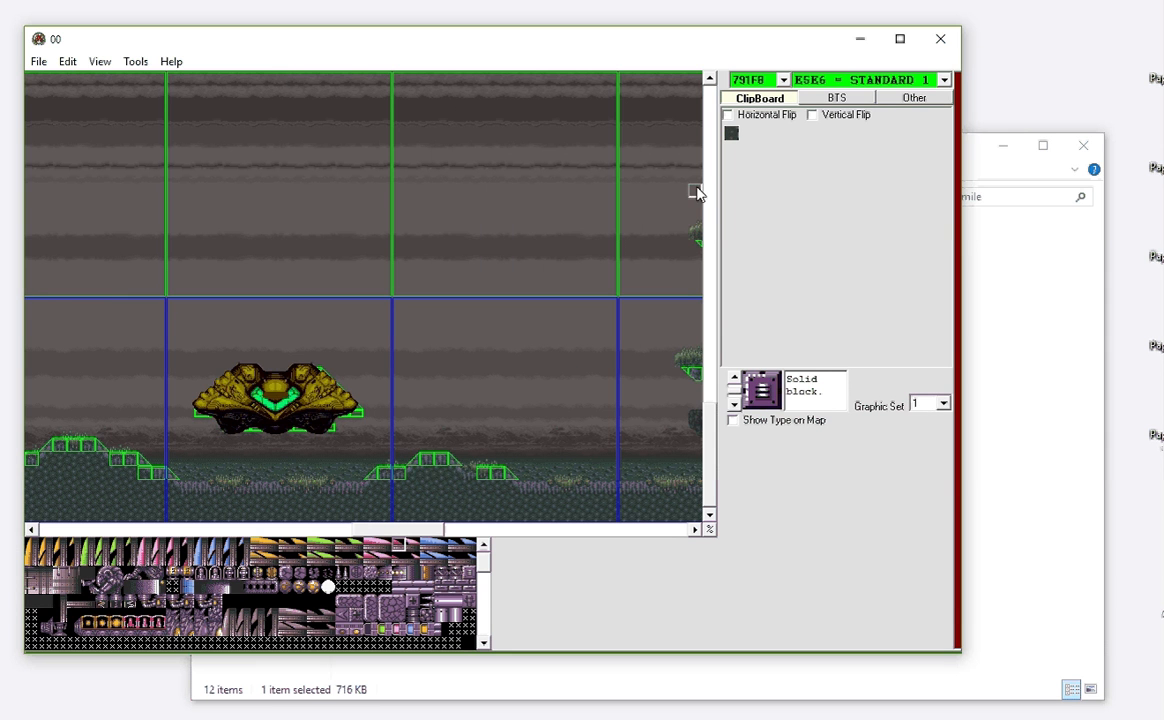
- Switch the room to state E612 = Events 1 and view the area around the ship
click(824, 80)
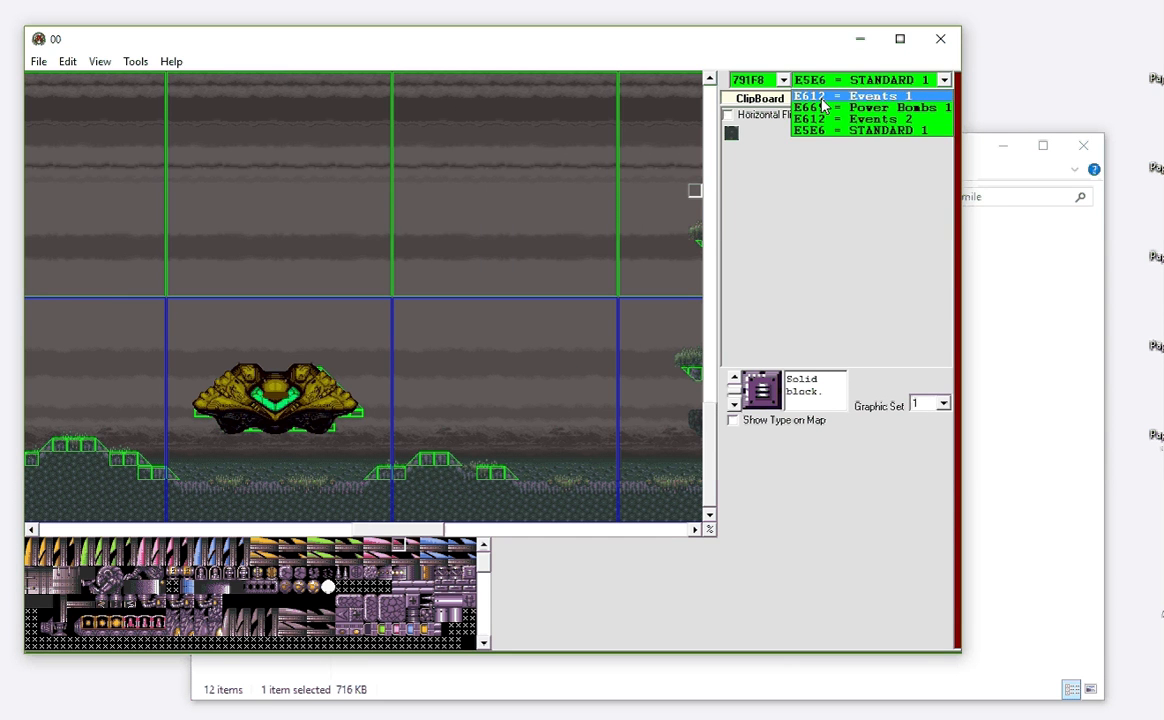
click(822, 97)
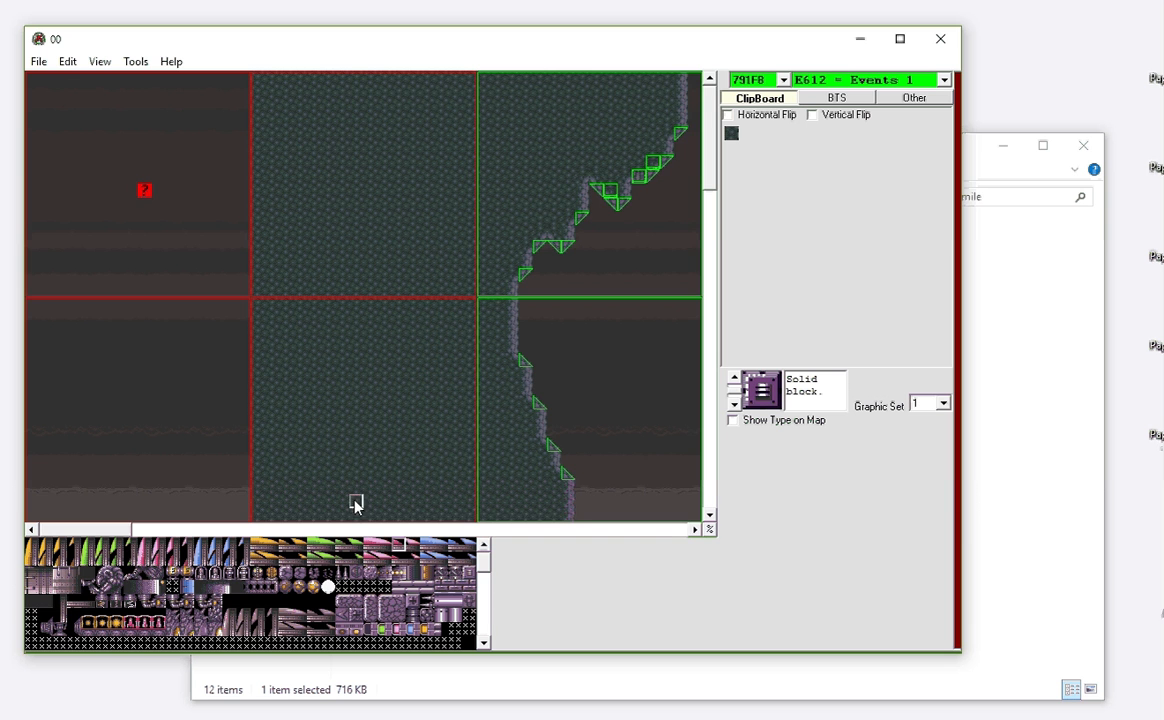
scroll(689, 416, down, 5)
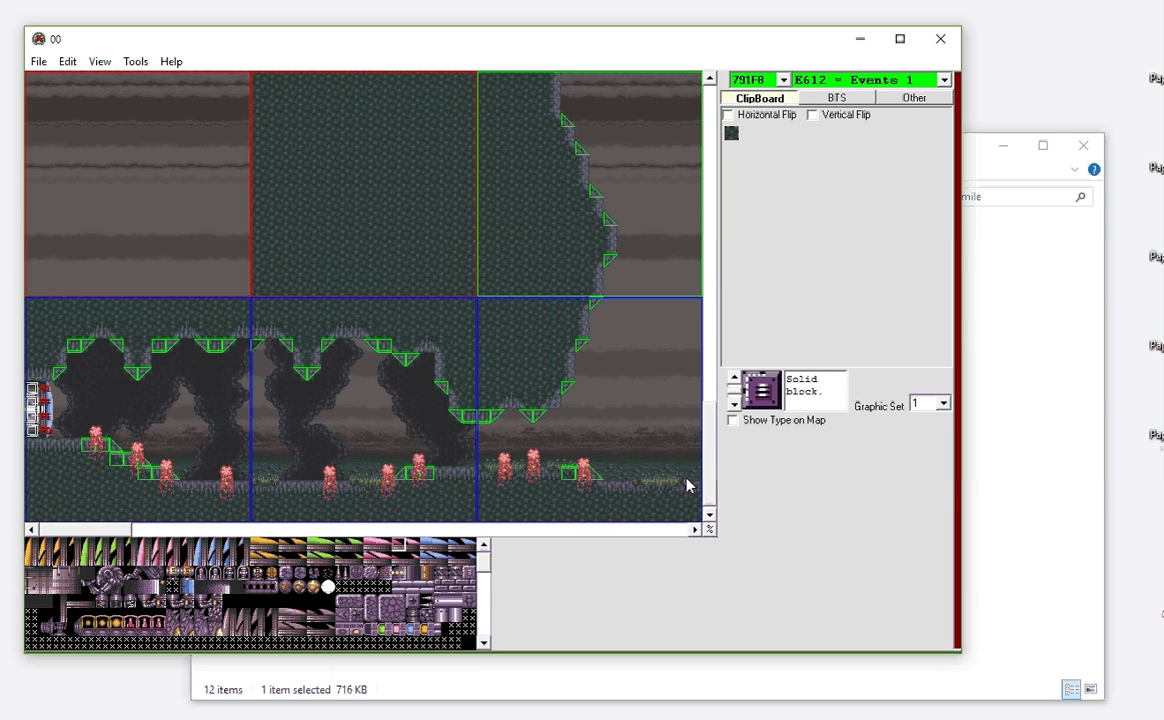
drag(122, 529, 355, 530)
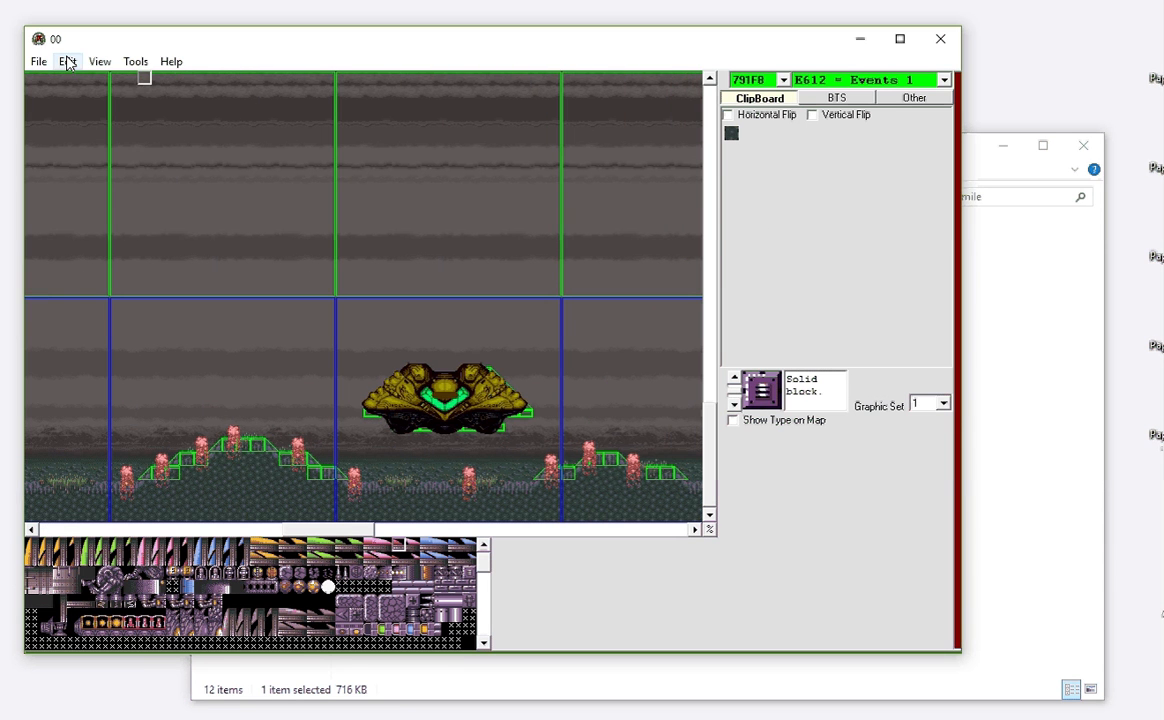
- Browse the event choices in the State Header properties of the E612 = Events state and close the dialog, keeping Zebes Timebomb set
click(68, 61)
click(80, 99)
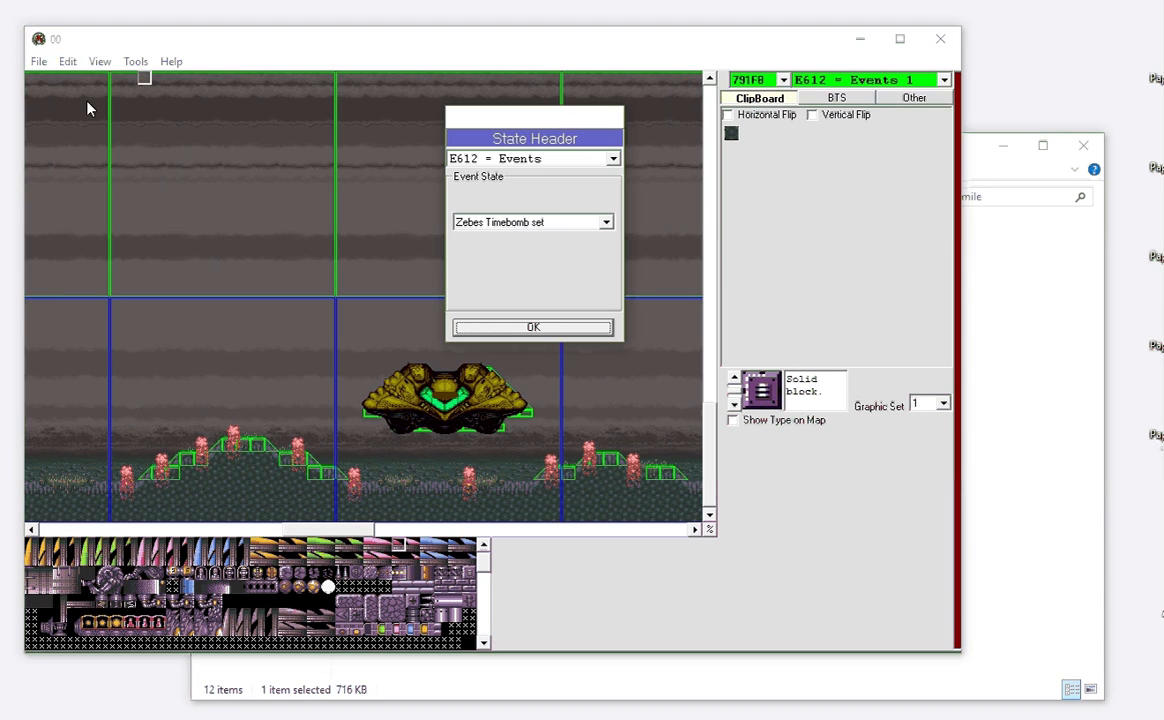
click(562, 225)
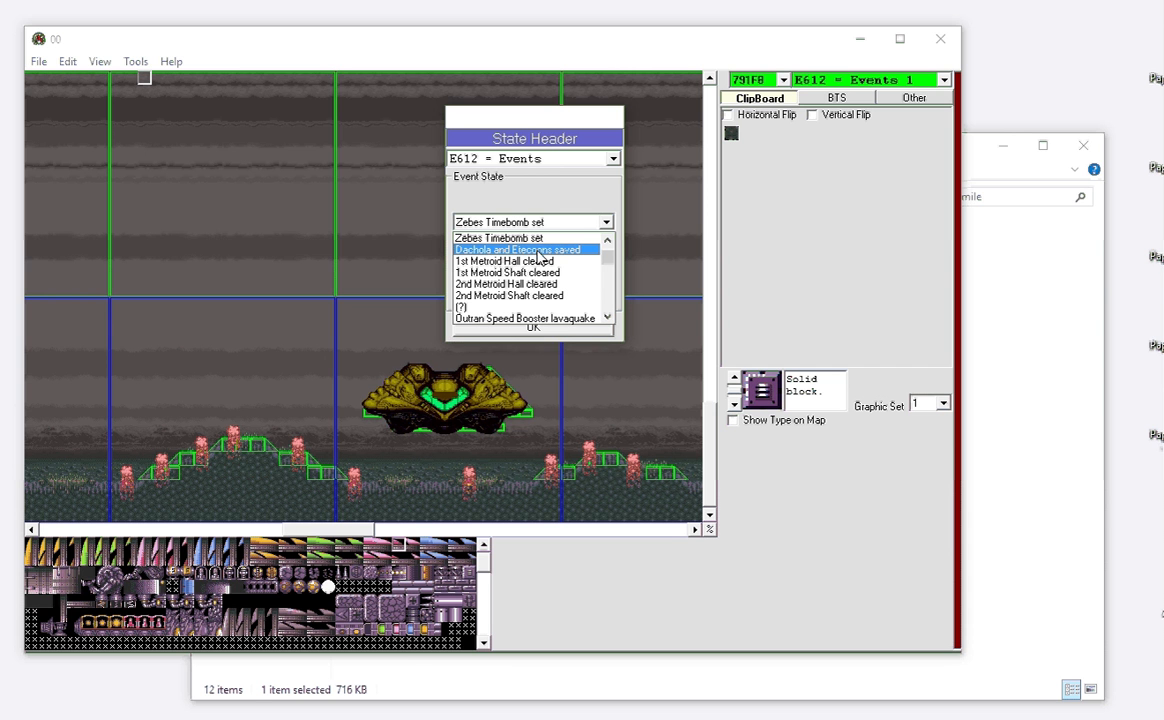
scroll(614, 262, down, 10)
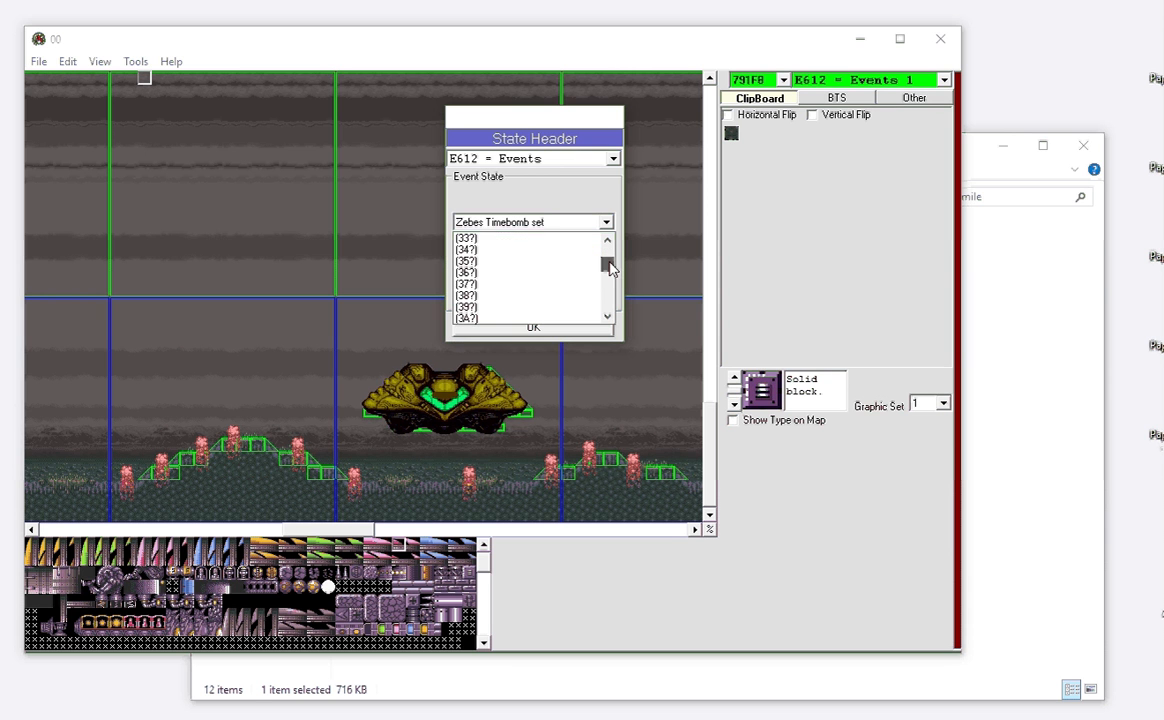
scroll(614, 258, up, 2)
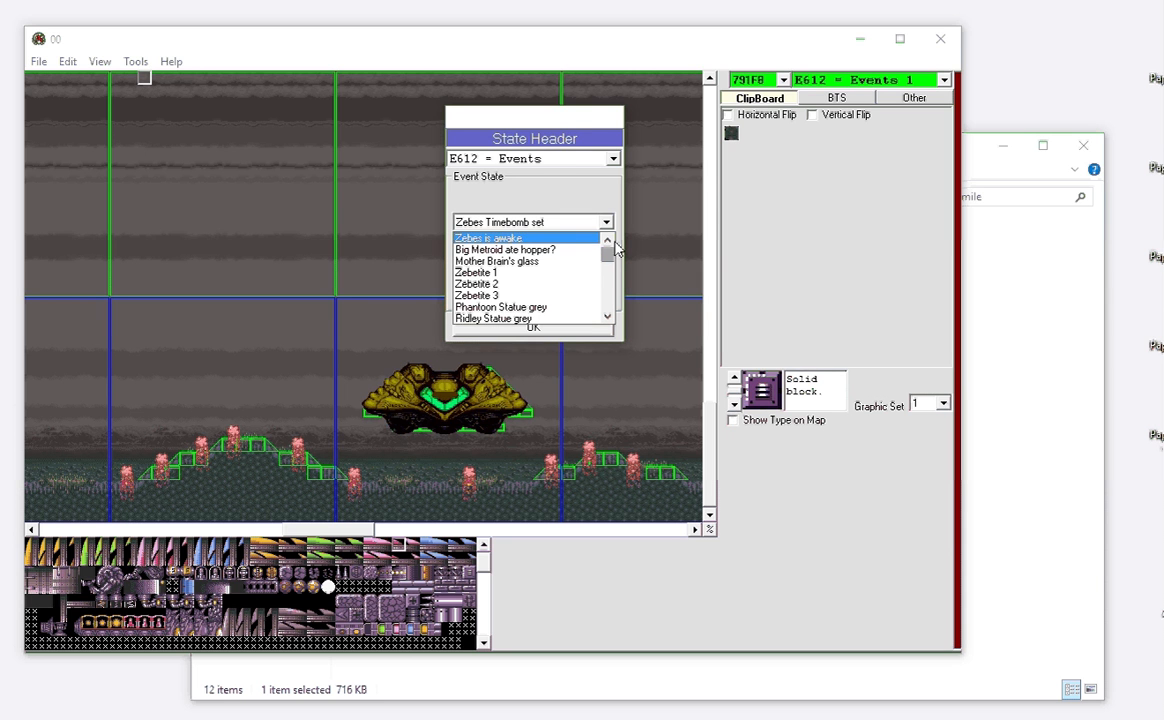
drag(610, 253, 609, 251)
click(570, 203)
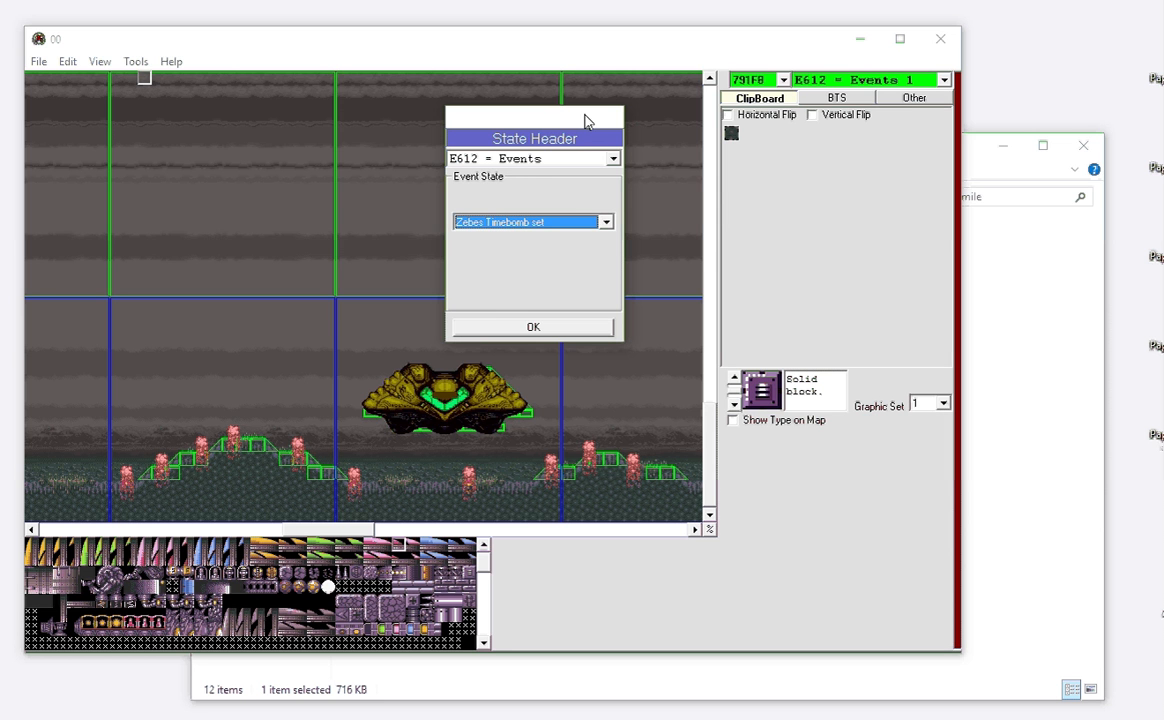
click(563, 328)
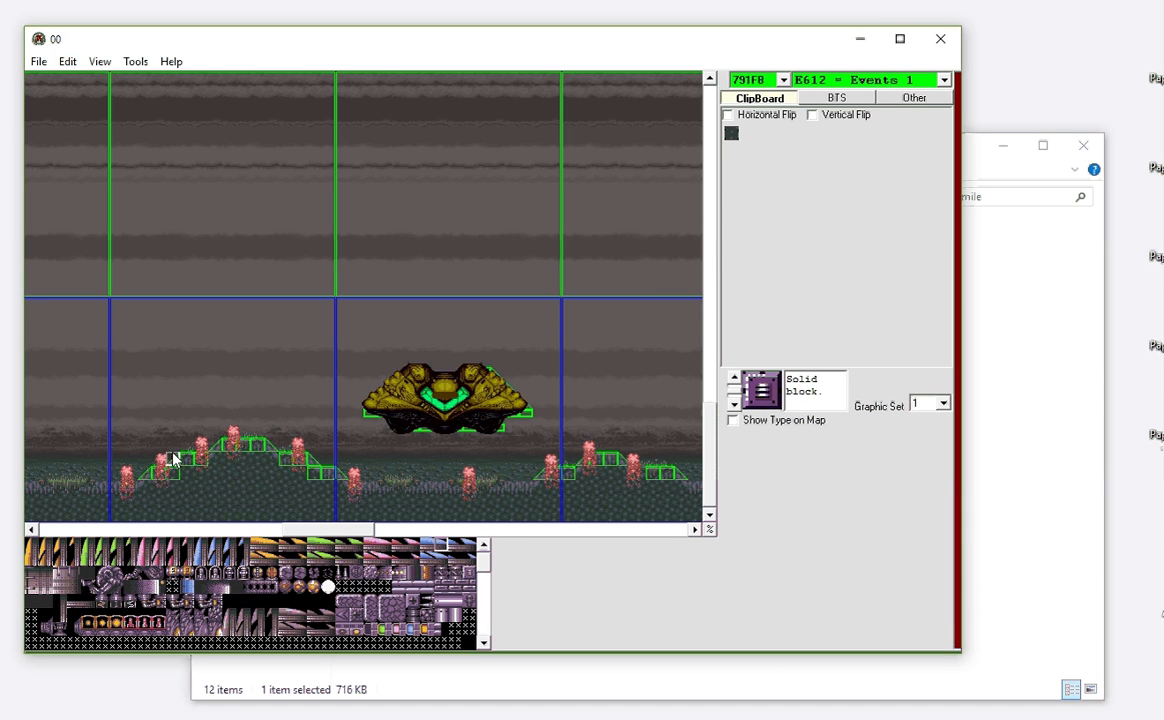
- Examine the ship room's FX1 properties, including layer 3 type, surface fields and palette blend, and close the dialog
click(76, 63)
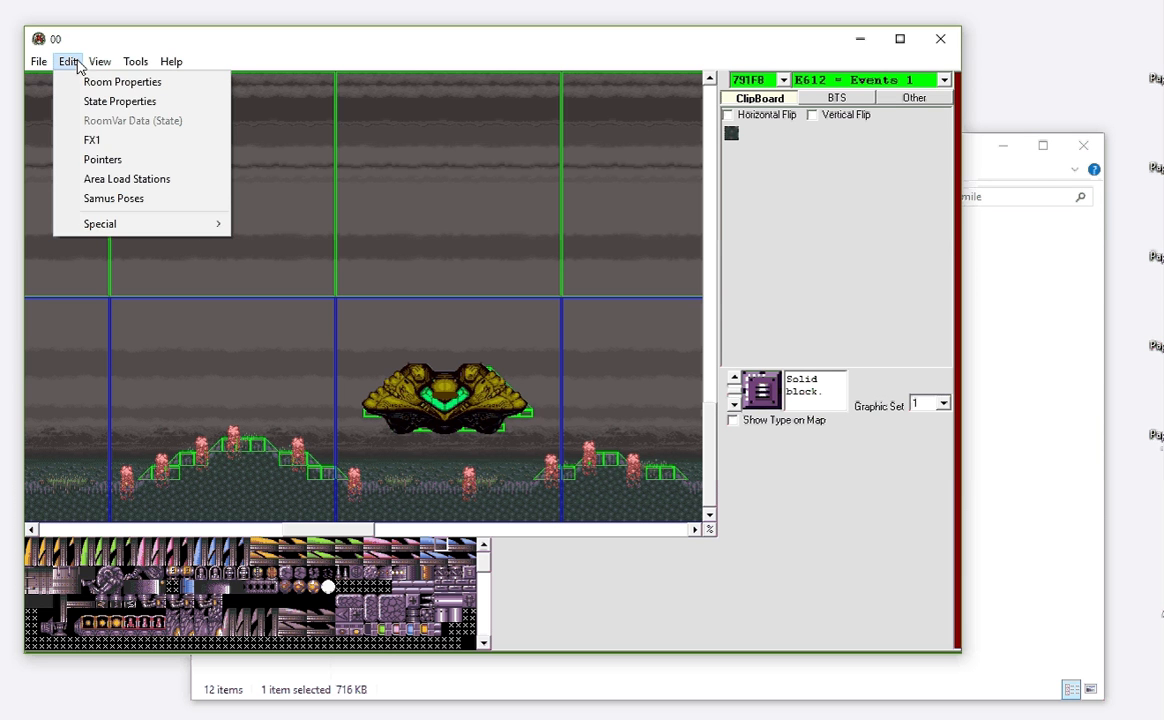
click(105, 143)
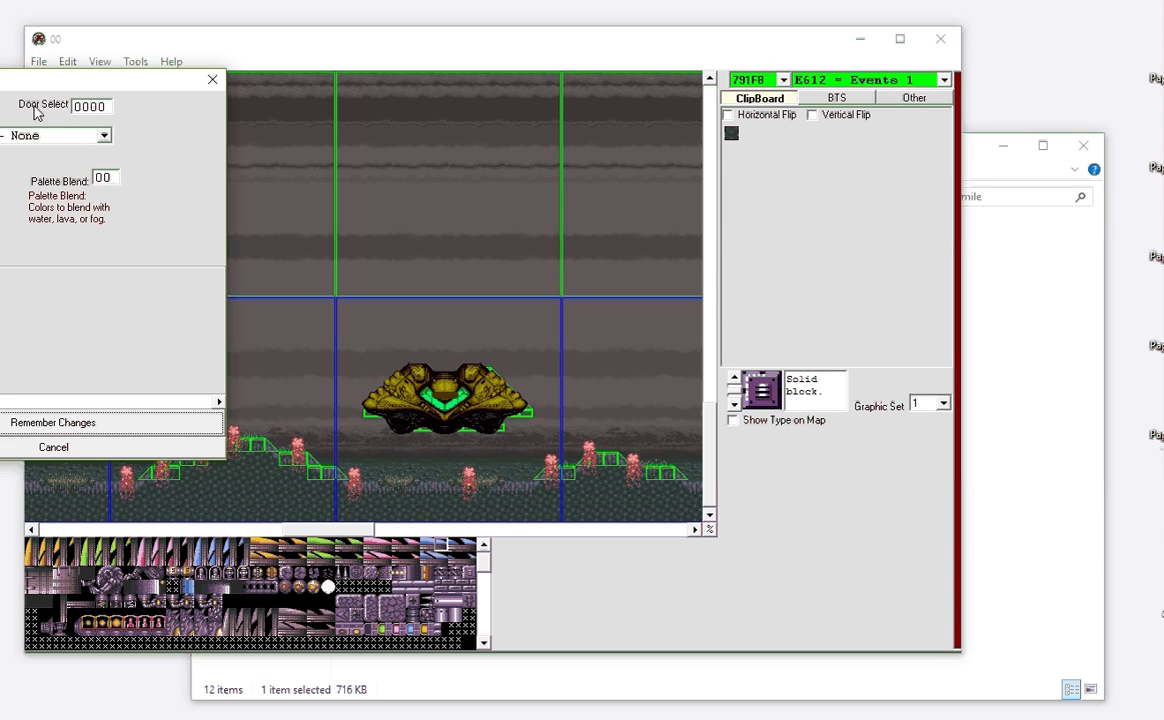
drag(6, 88, 471, 129)
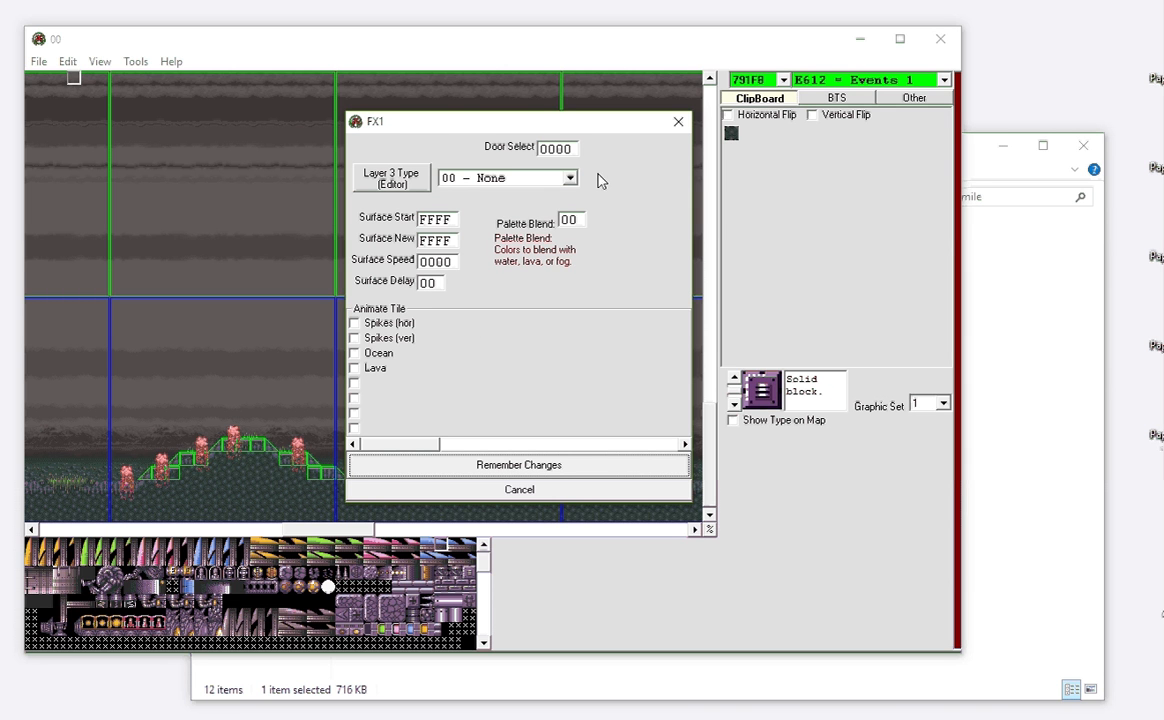
click(680, 122)
- Follow the upper door at the ship room's far eastern end into the adjoining room 793AA
drag(345, 530, 701, 514)
drag(715, 455, 727, 197)
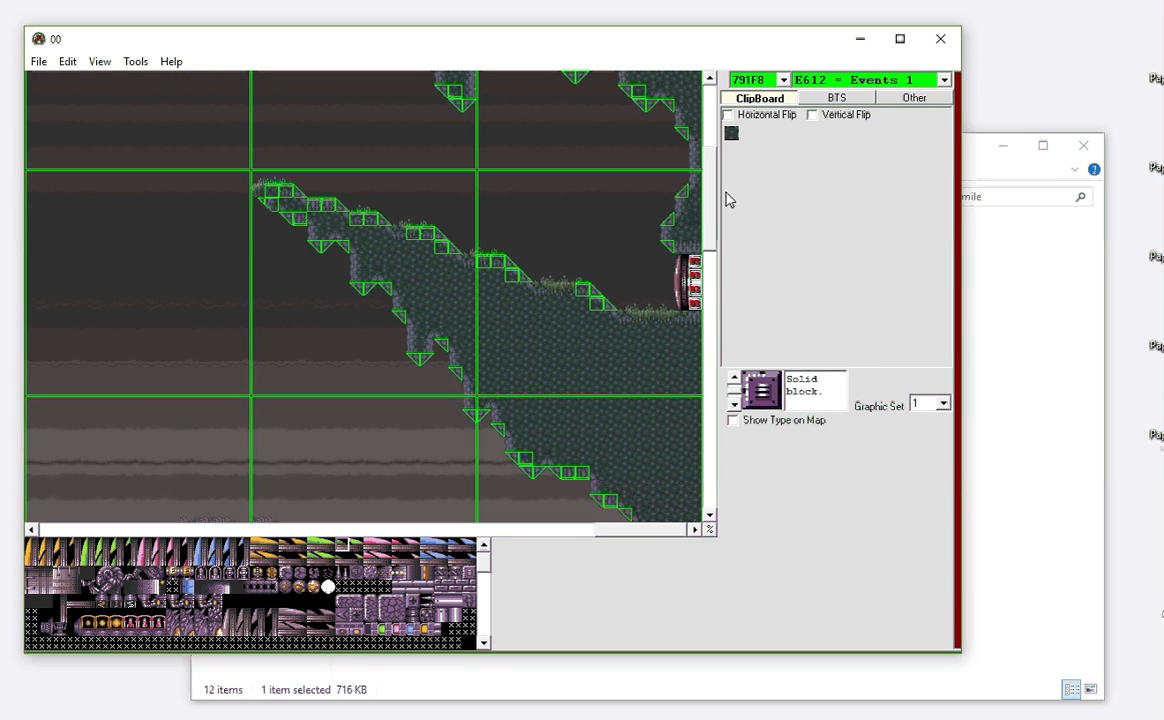
double_click(697, 268)
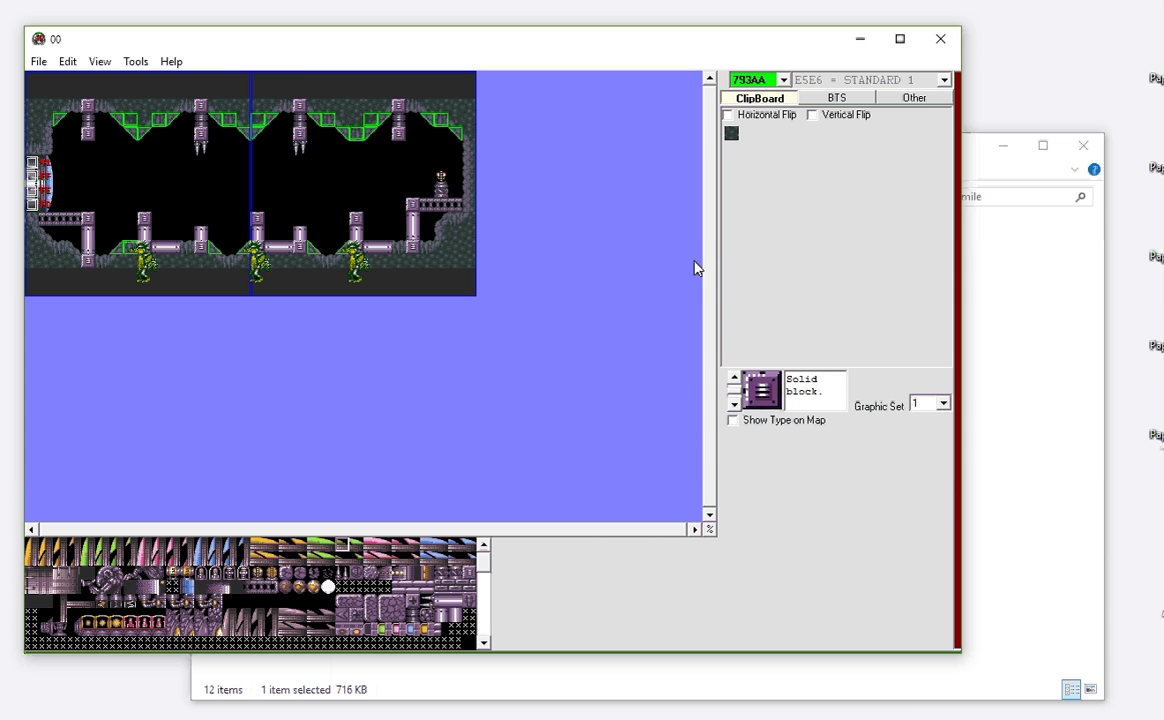
- Open the FX1 properties of room 793AA and examine the layer 3, surface, animated tile and group C options
click(68, 64)
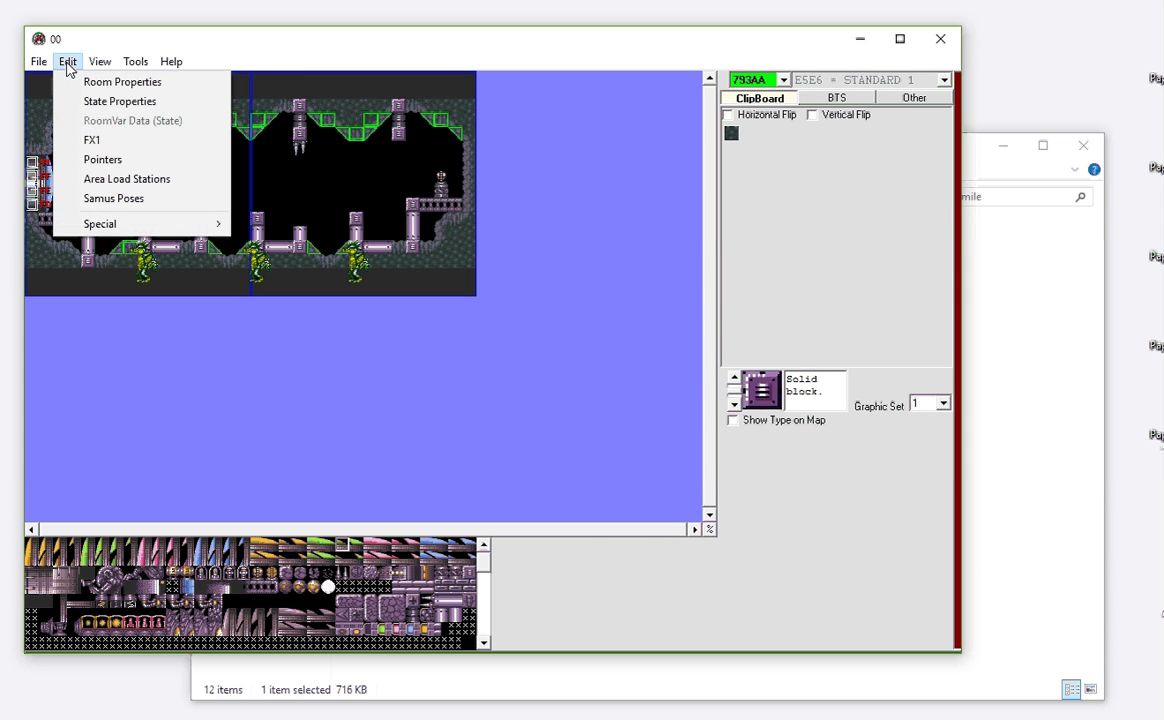
click(89, 148)
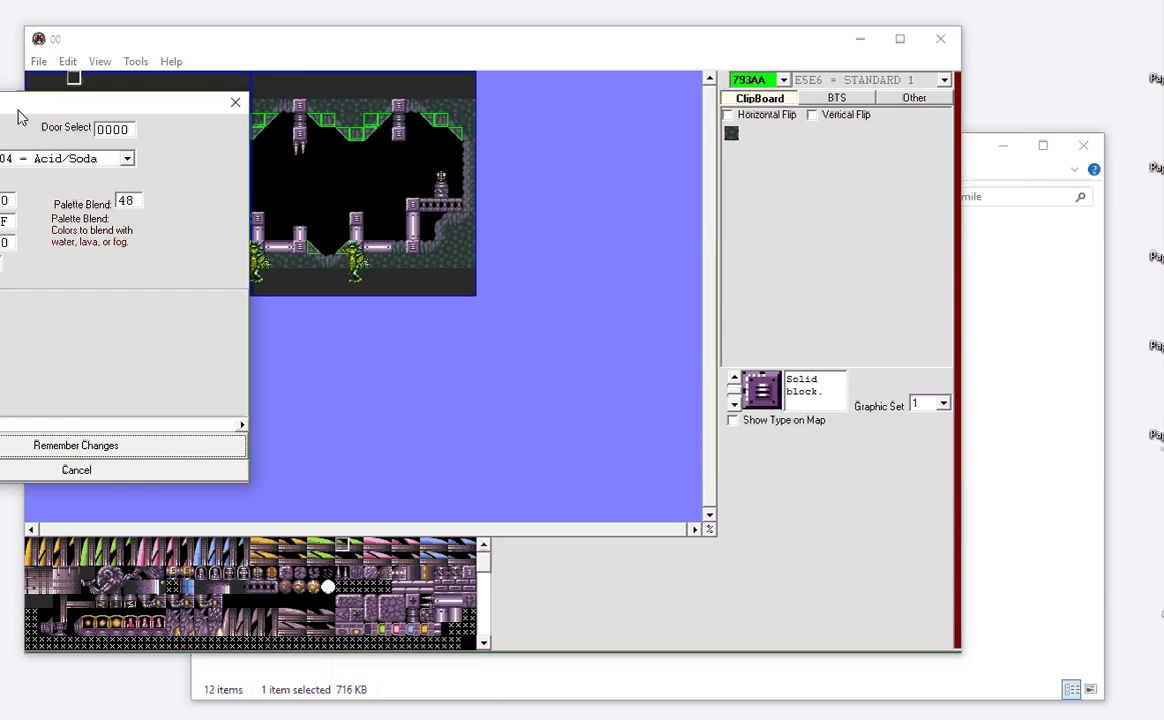
drag(20, 112, 616, 151)
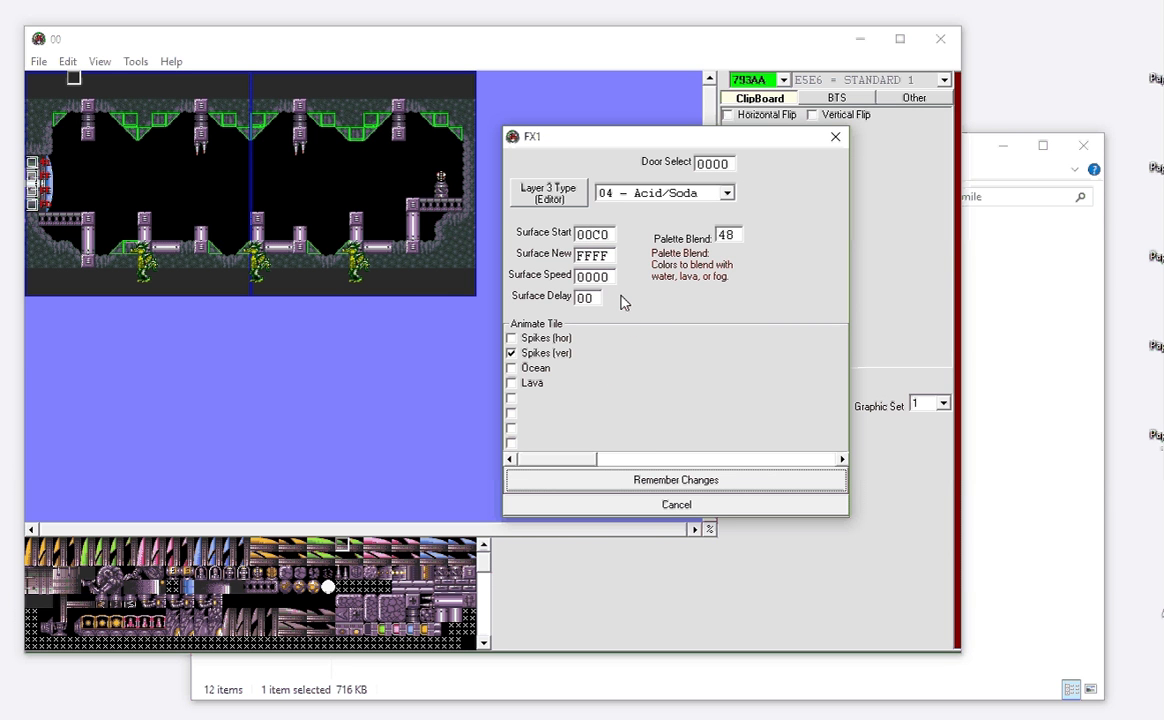
click(588, 461)
mouse_move(588, 461)
mouse_down()
mouse_move(621, 462)
mouse_move(584, 458)
mouse_up()
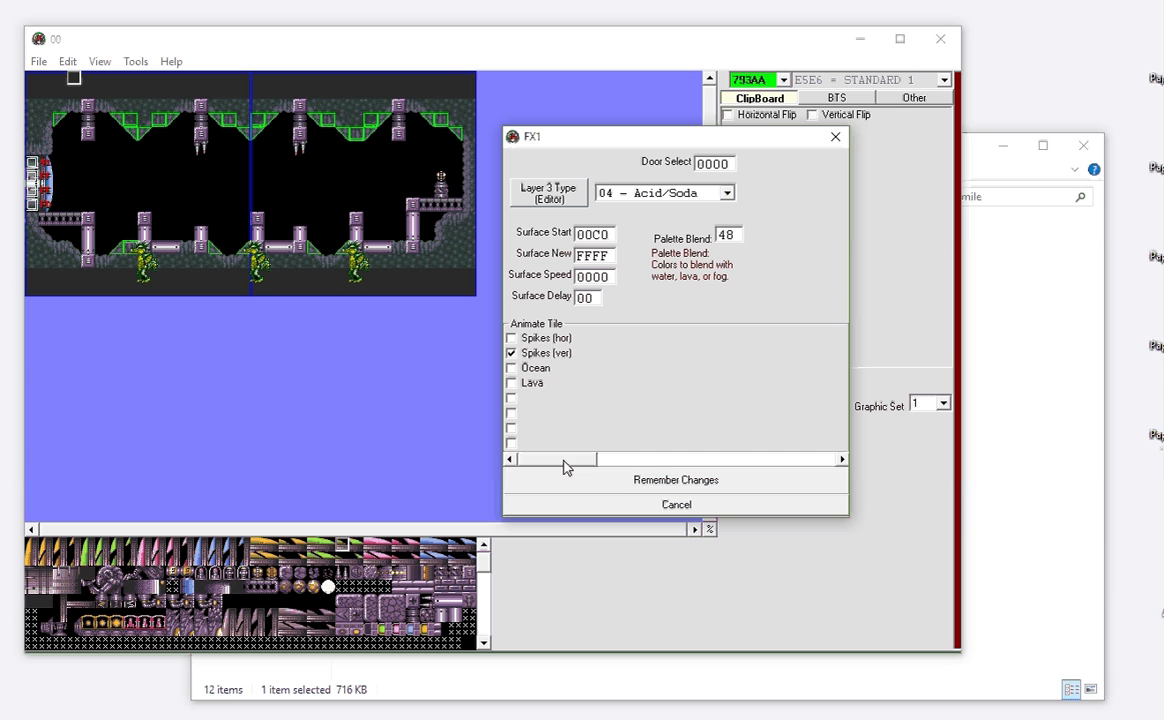
drag(565, 467, 728, 463)
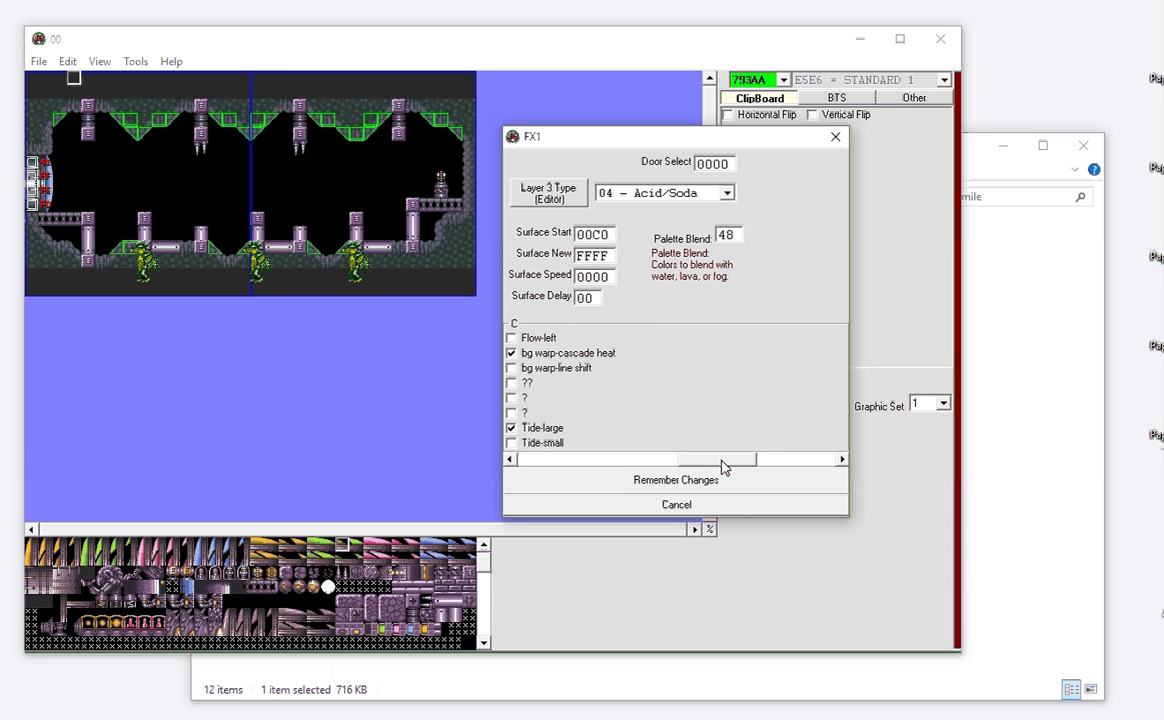
- Check the A/B options in FX1, view the liquid and fog choices for B, and cancel the dialog
drag(723, 466, 788, 470)
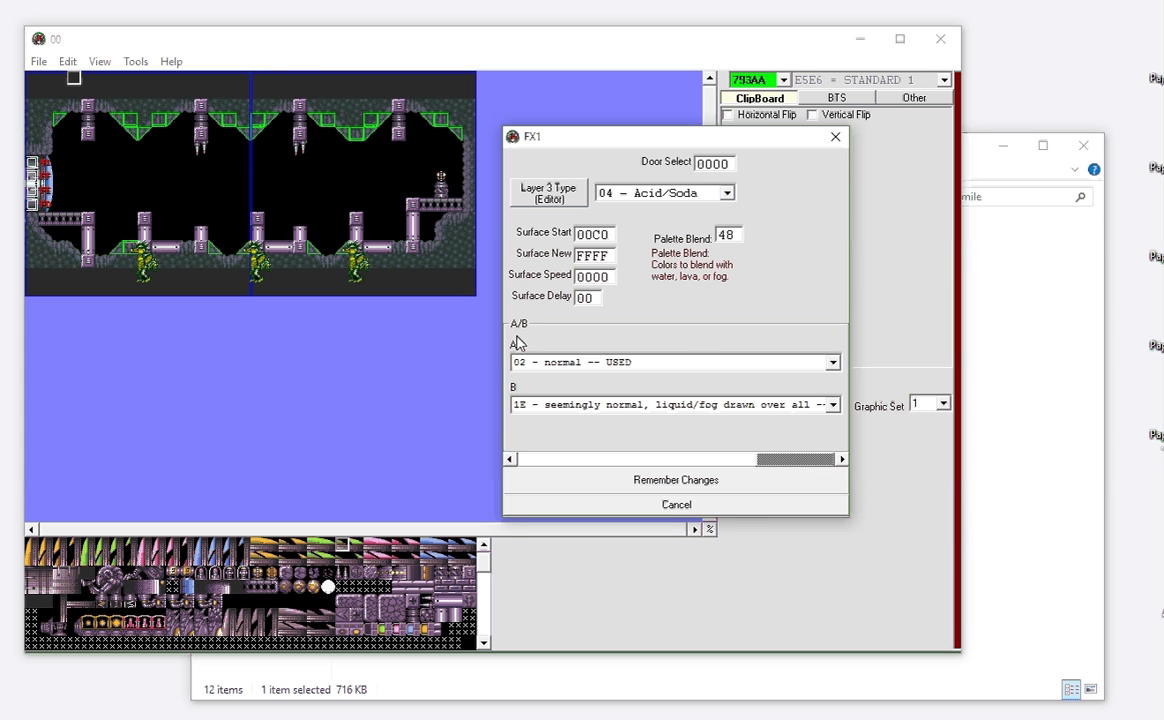
click(760, 404)
click(832, 405)
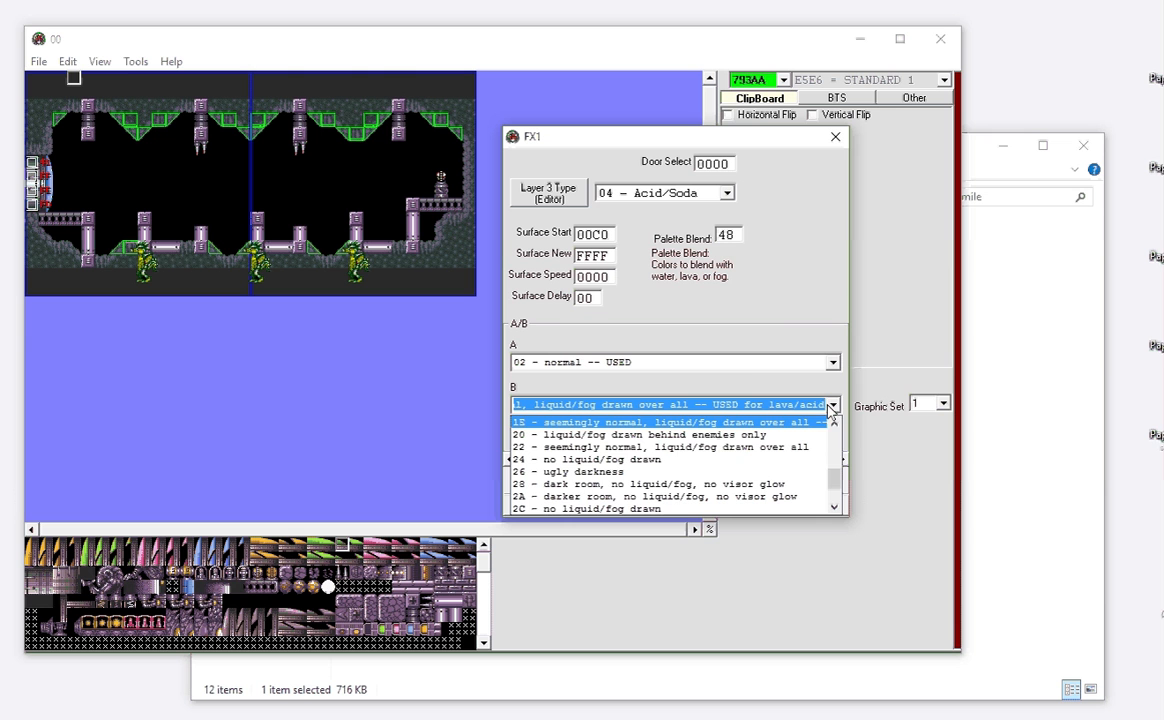
click(704, 298)
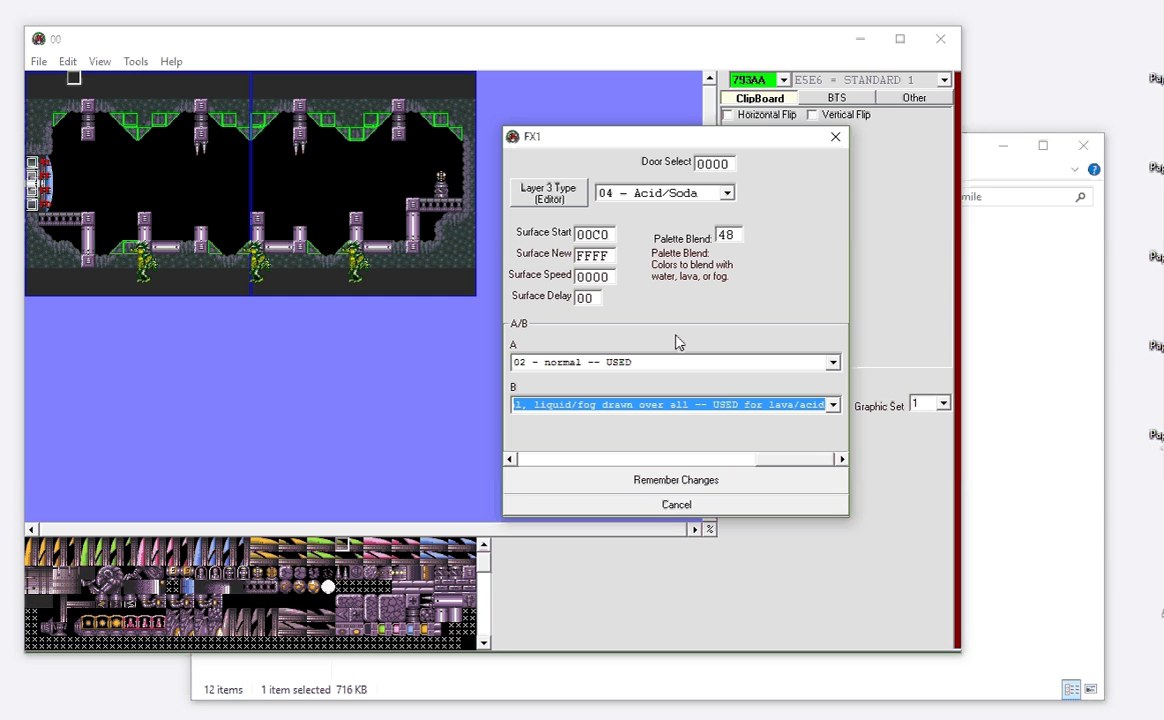
click(724, 506)
- Examine the pointers of room 793AA, including Level Data, Enemy Pop/Allowed and Enemy Set, and close the pointer window without saving
click(100, 61)
mouse_move(67, 61)
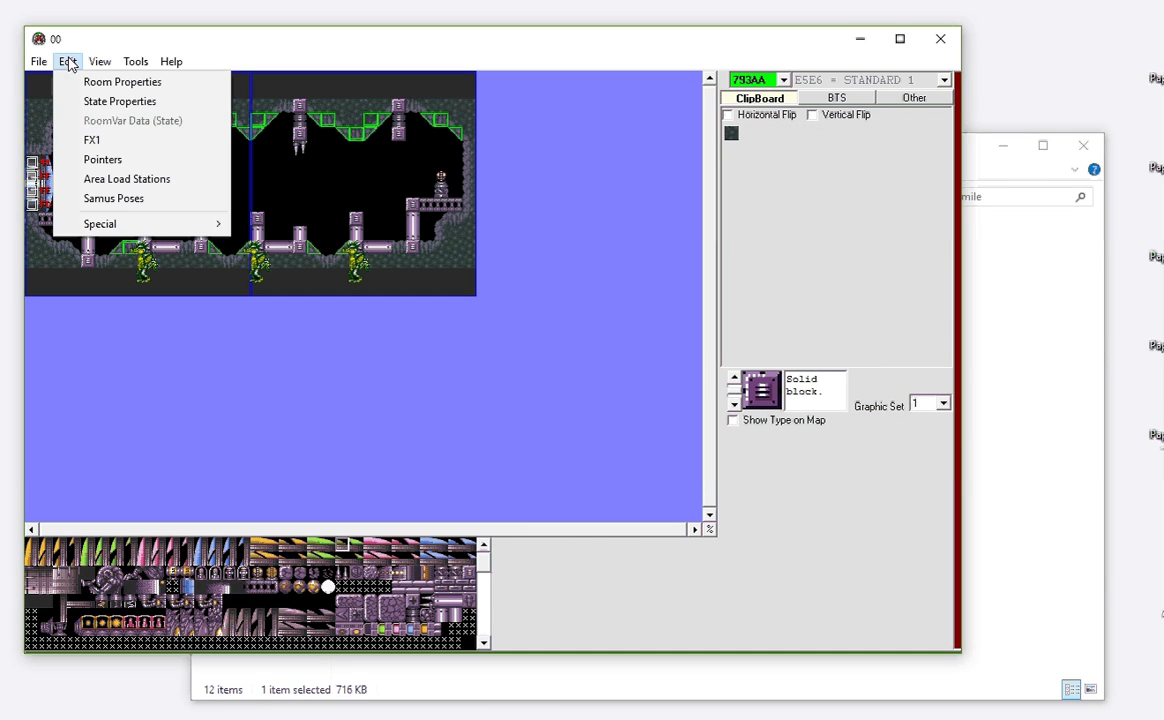
click(102, 161)
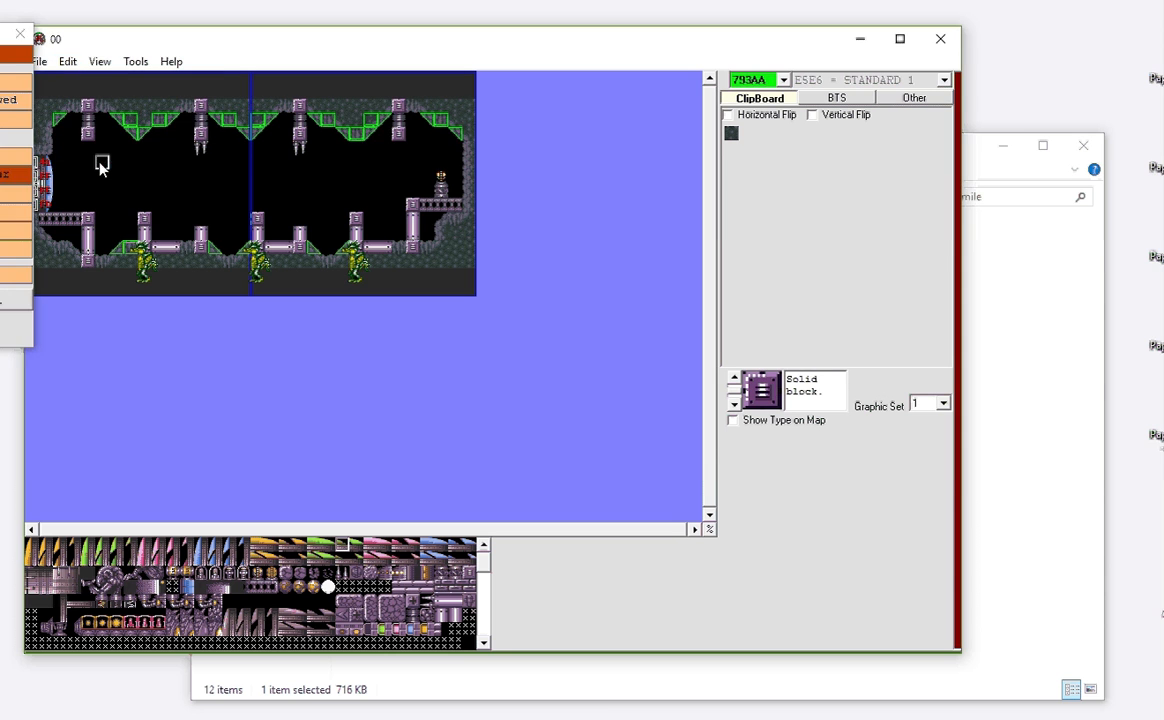
drag(375, 150, 553, 94)
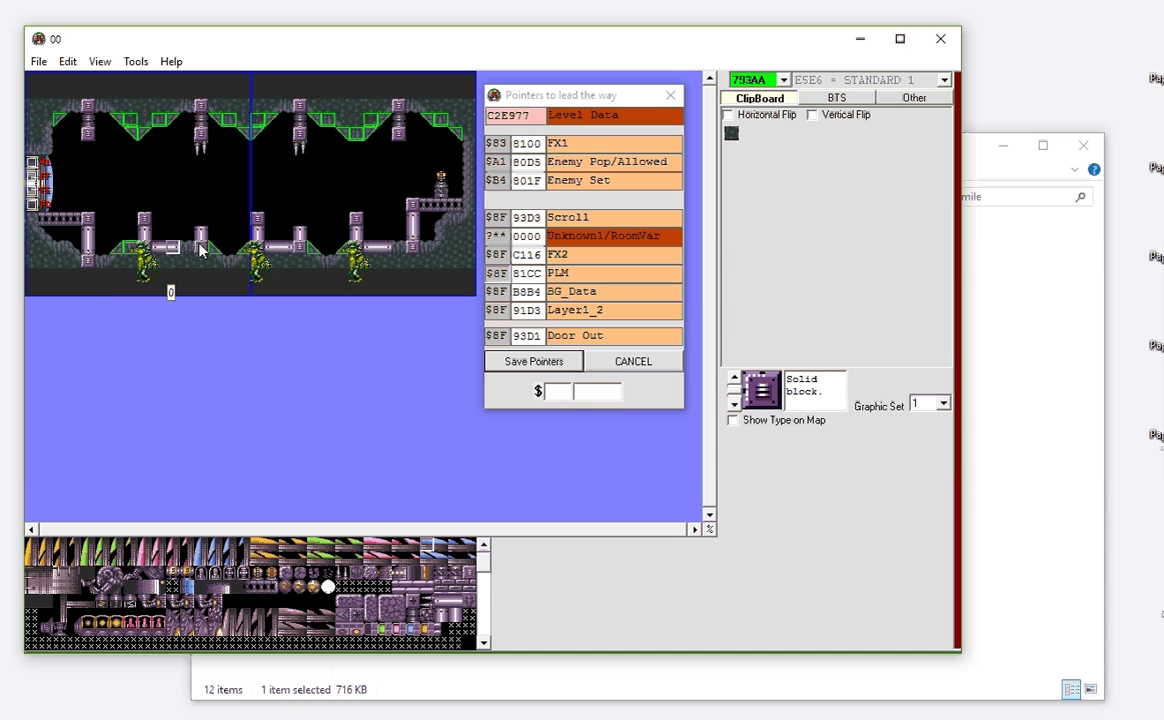
click(538, 116)
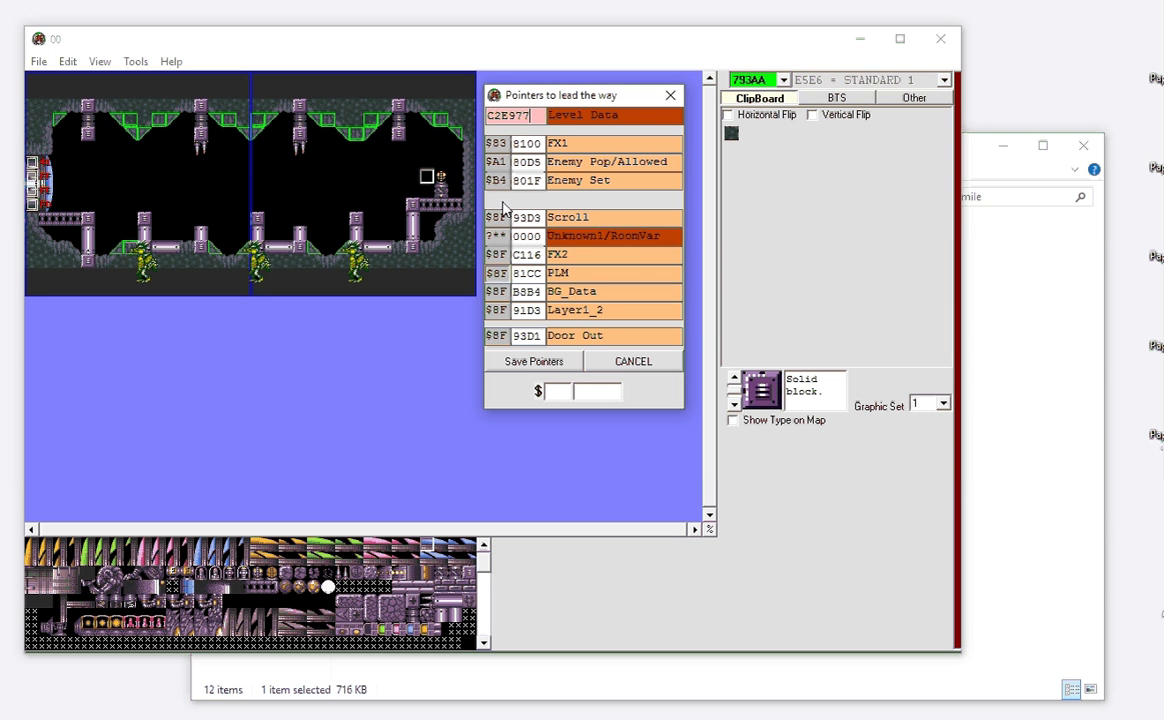
click(544, 113)
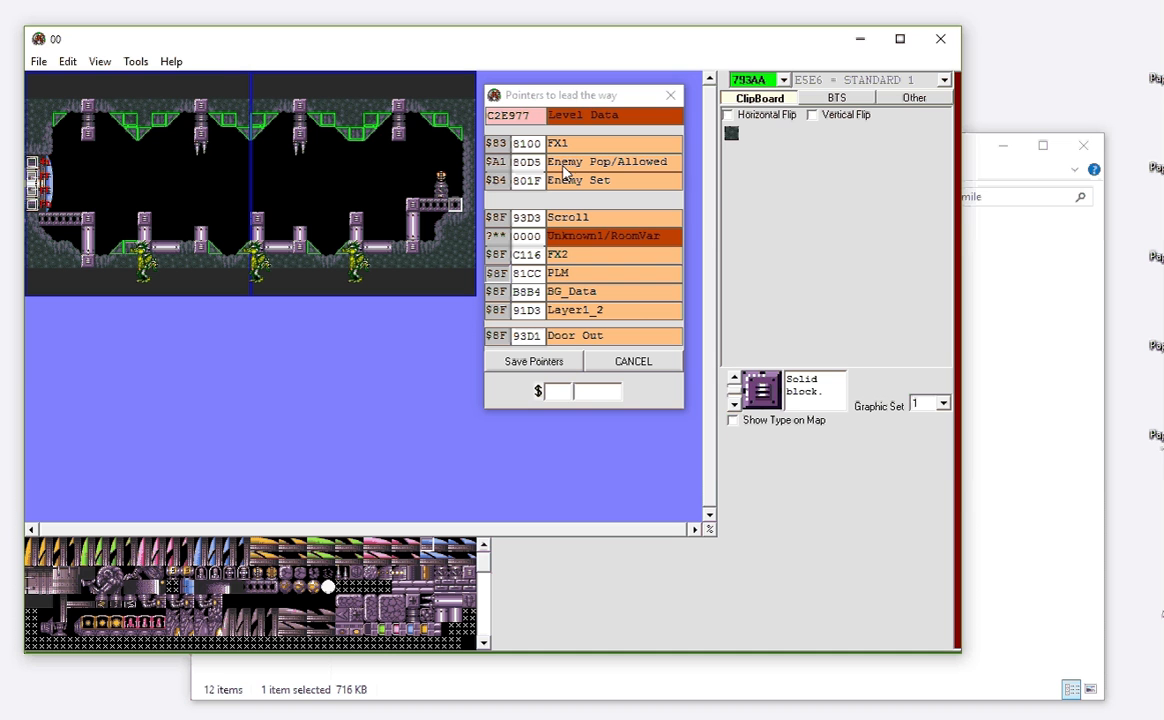
drag(514, 163, 543, 163)
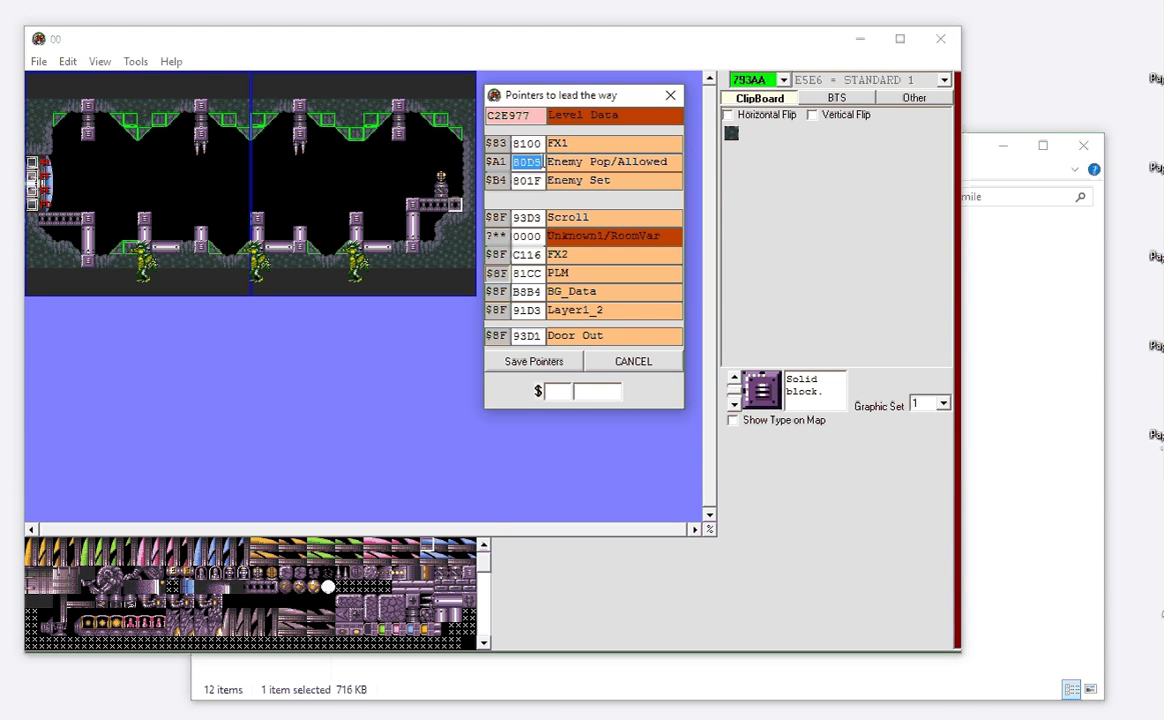
drag(513, 180, 537, 180)
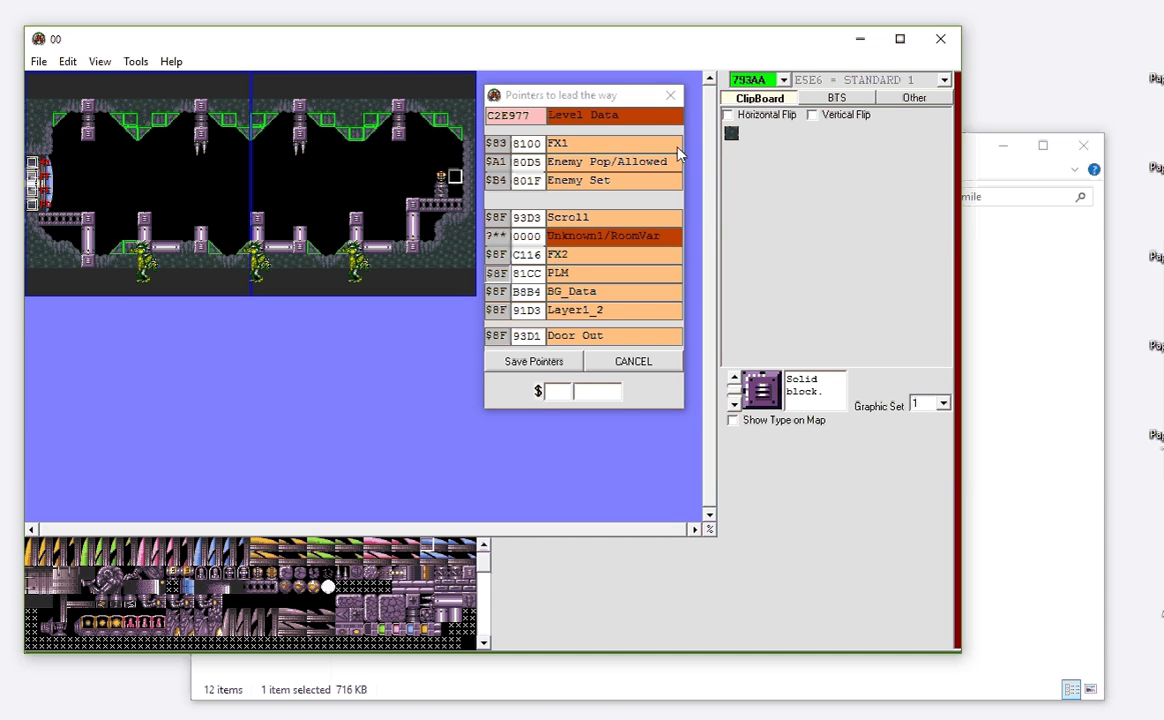
click(673, 94)
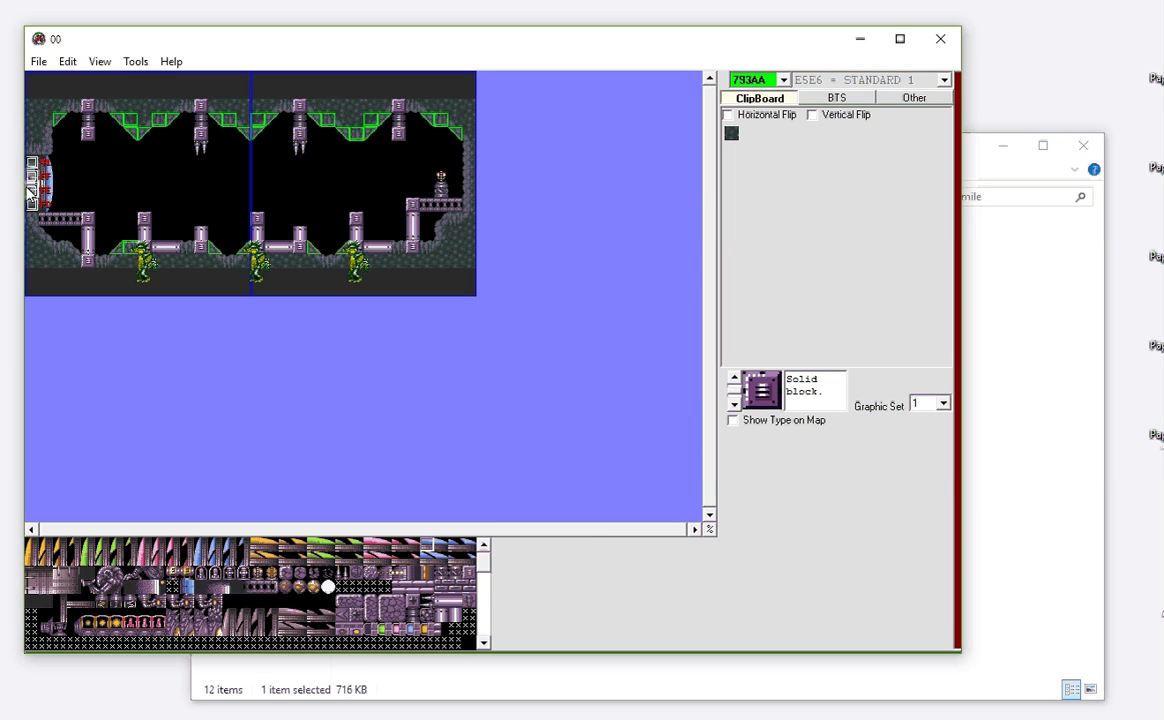
- Return through the door to the ship room and view the cave passage with the scroll blocks at its western end
double_click(29, 189)
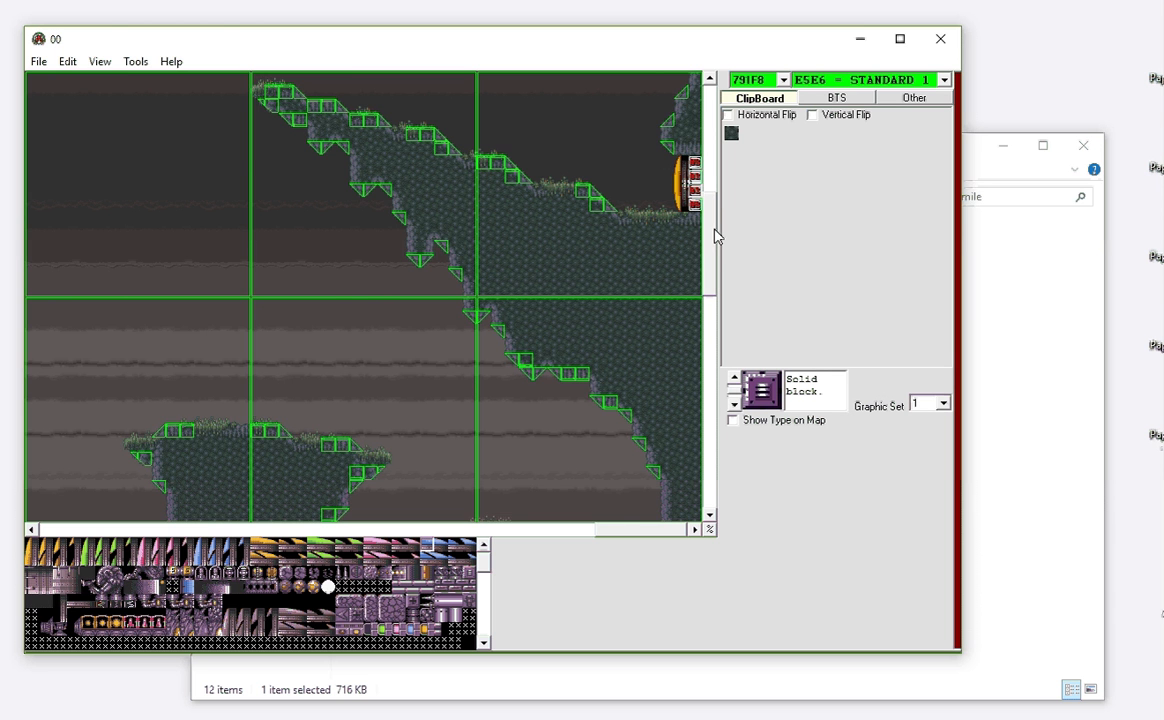
drag(717, 234, 701, 166)
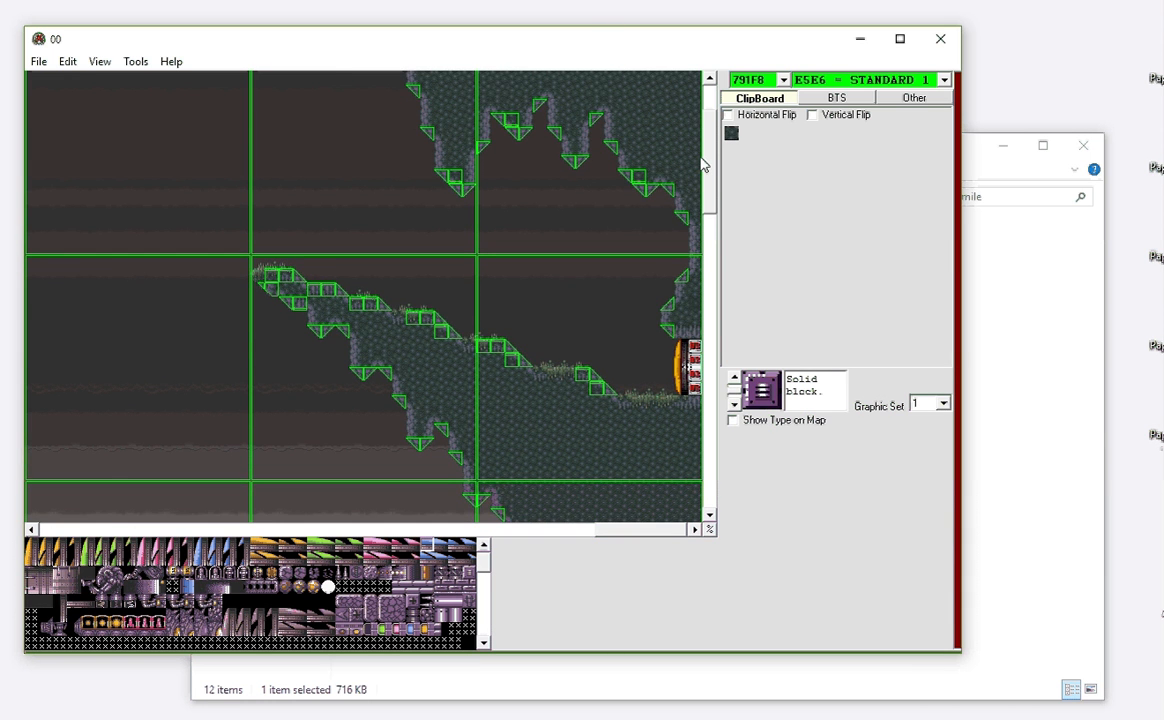
drag(667, 531, 163, 532)
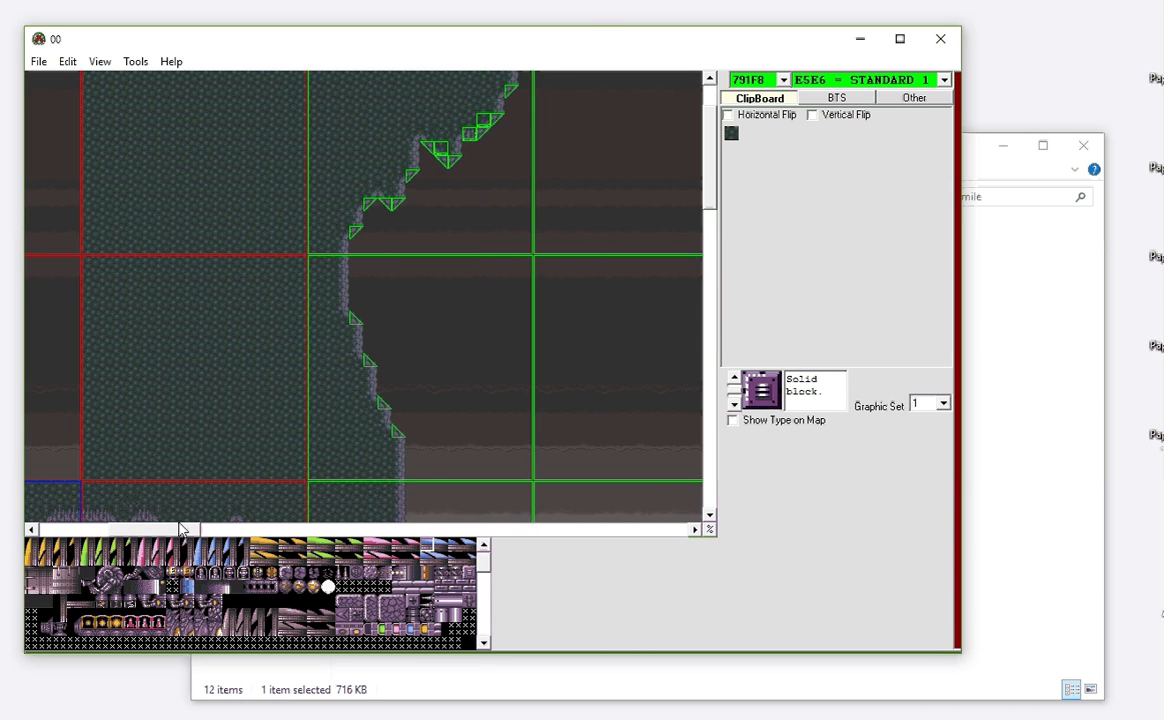
drag(709, 180, 706, 336)
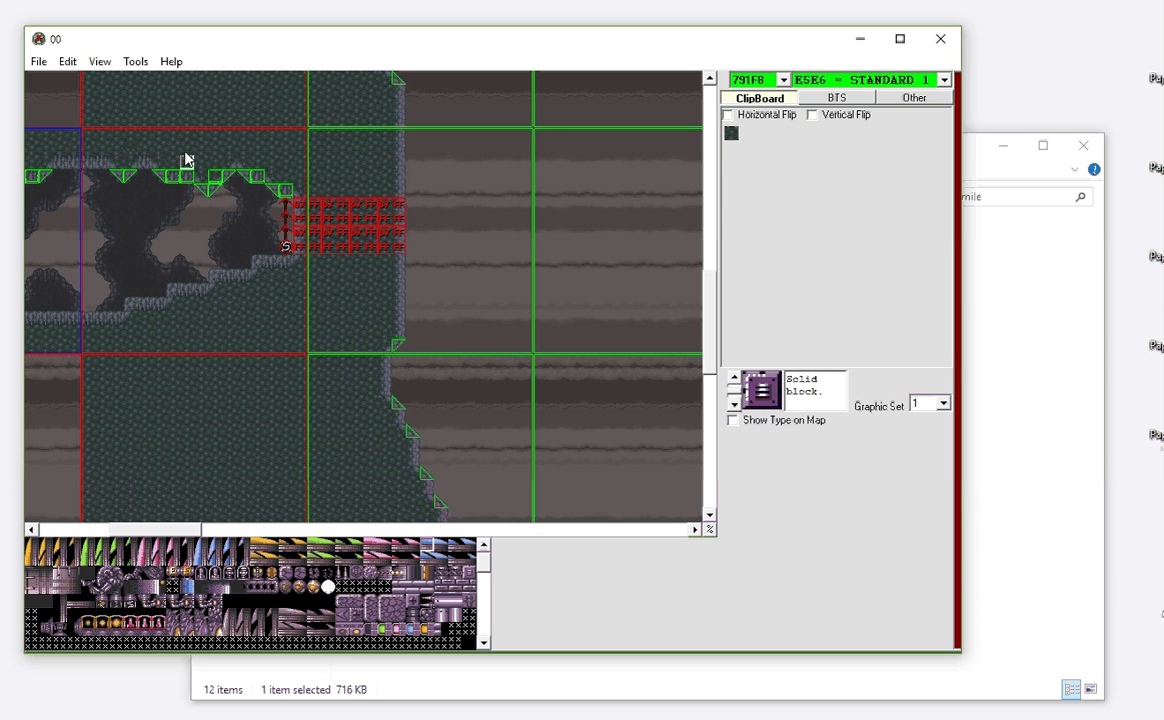
drag(172, 529, 75, 495)
- Examine the ship room's pointers for its standard state, close the pointer window, and view the middle of the room
click(67, 61)
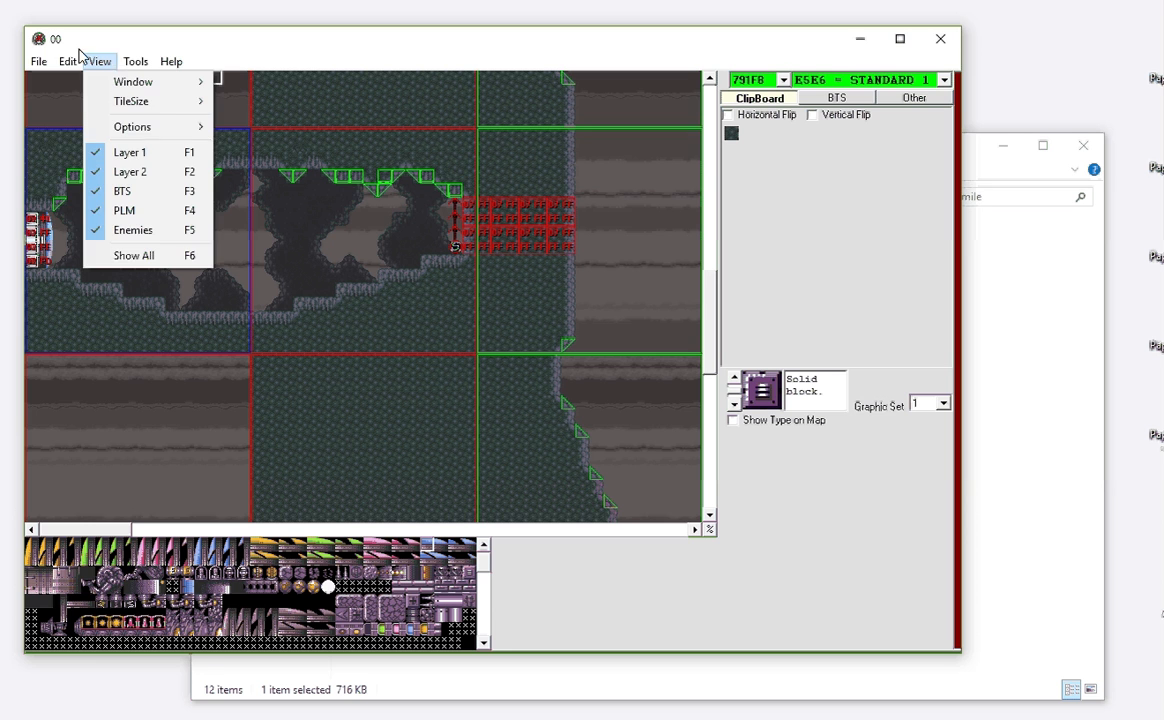
click(100, 160)
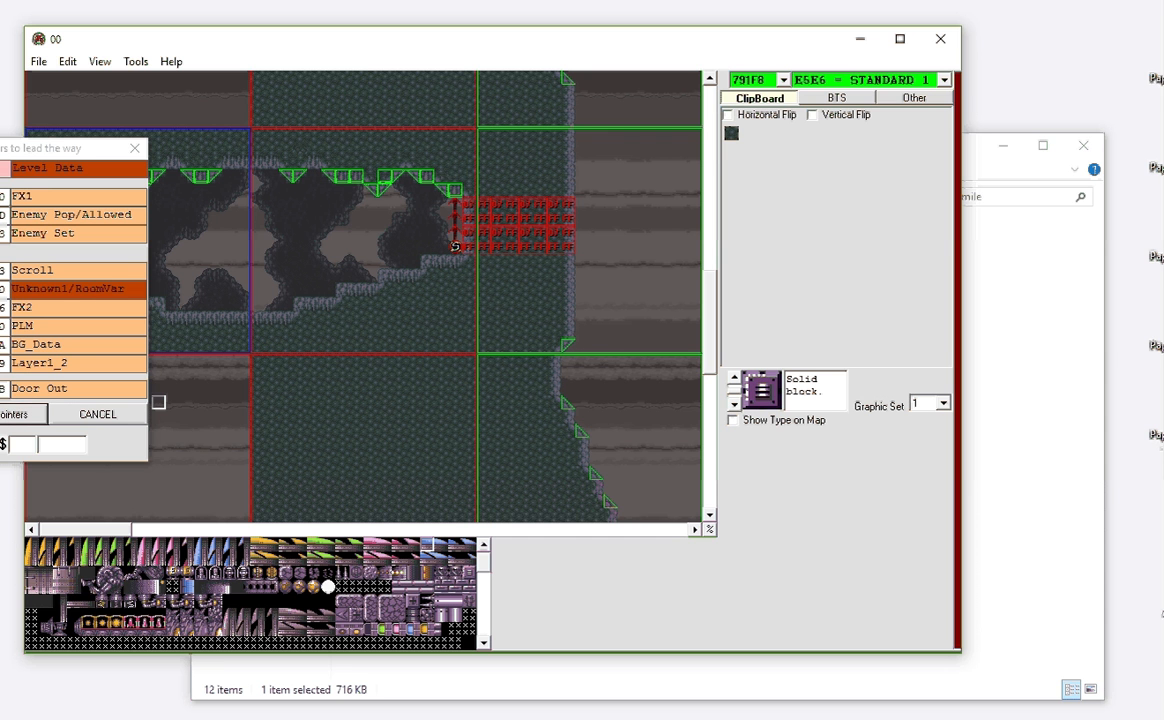
click(133, 150)
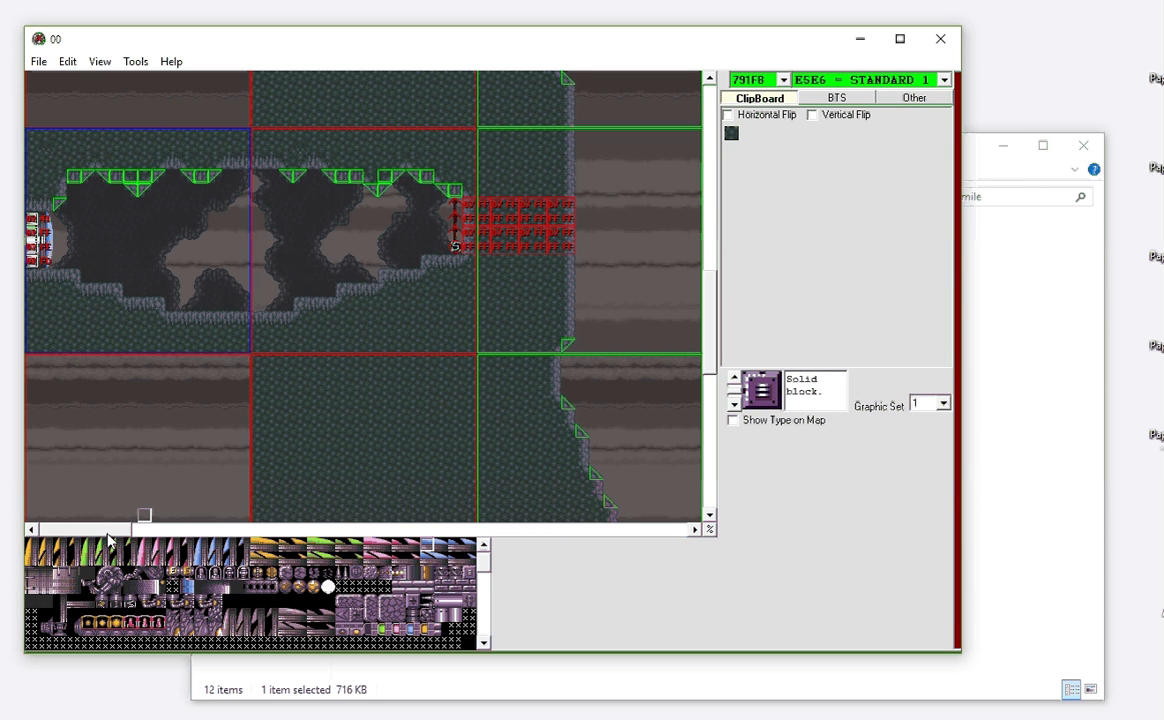
drag(111, 529, 395, 540)
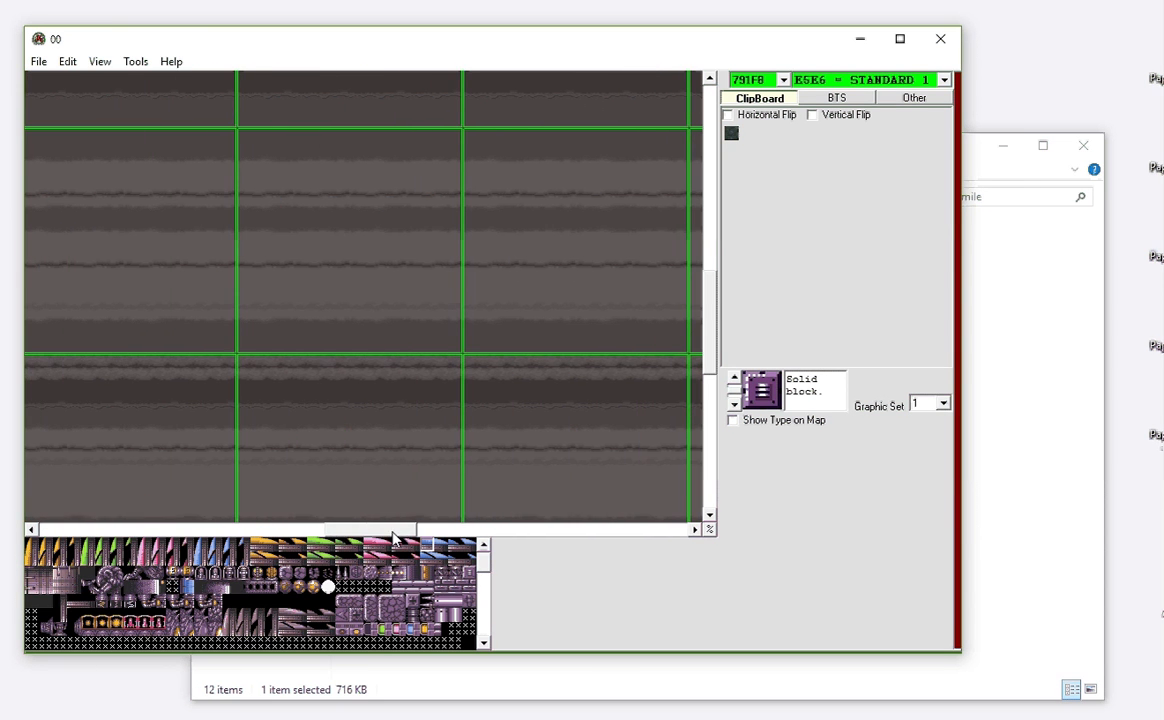
- View Samus's ship and the surrounding ground in the ship room, and inspect the last rows of the tileset
drag(714, 294, 686, 462)
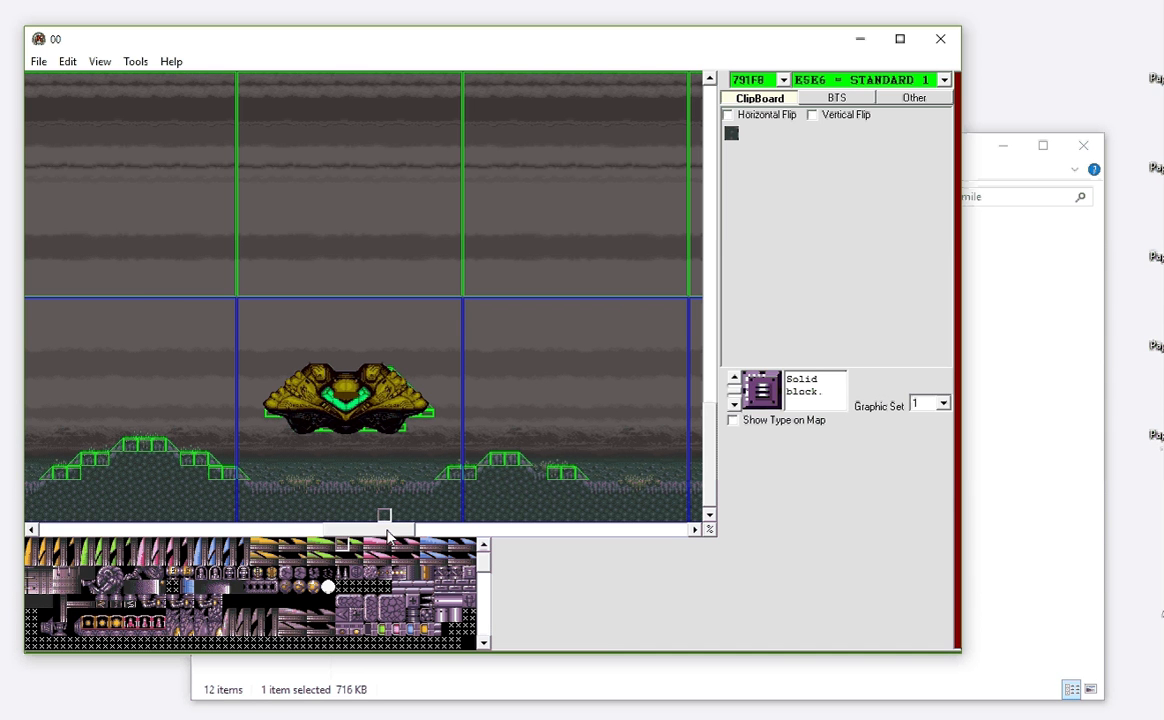
mouse_move(388, 533)
mouse_down()
mouse_move(694, 533)
mouse_move(240, 529)
mouse_move(449, 527)
mouse_move(390, 527)
mouse_move(405, 530)
mouse_up()
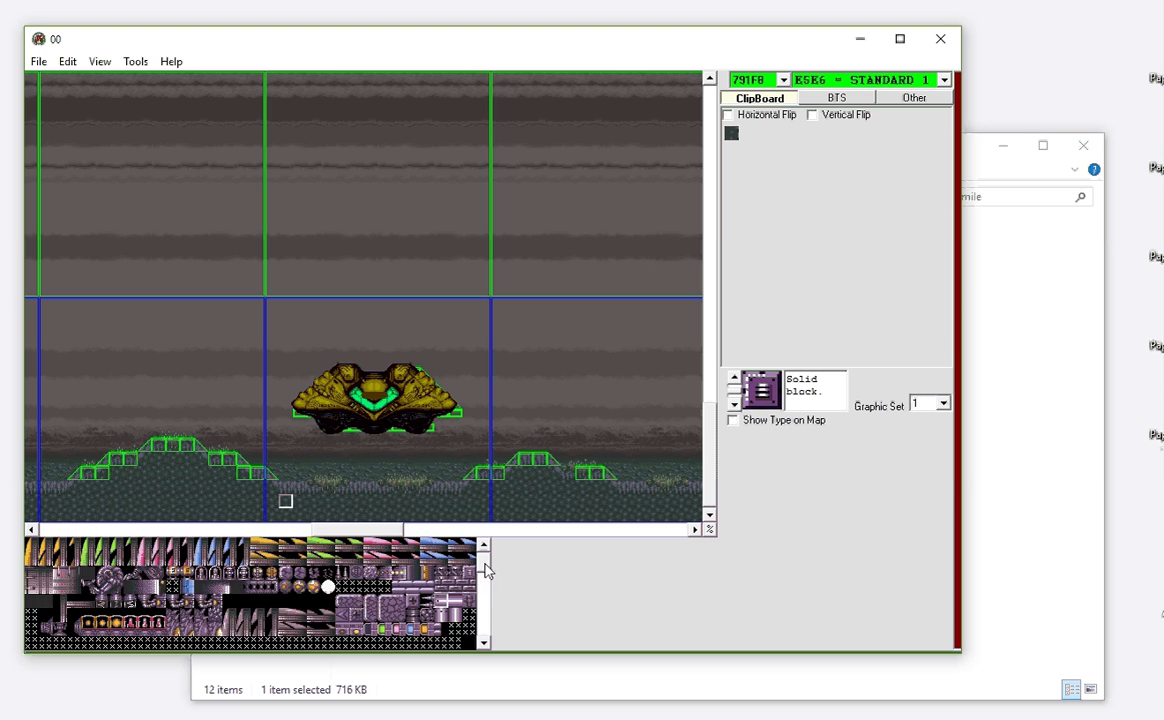
drag(485, 564, 479, 625)
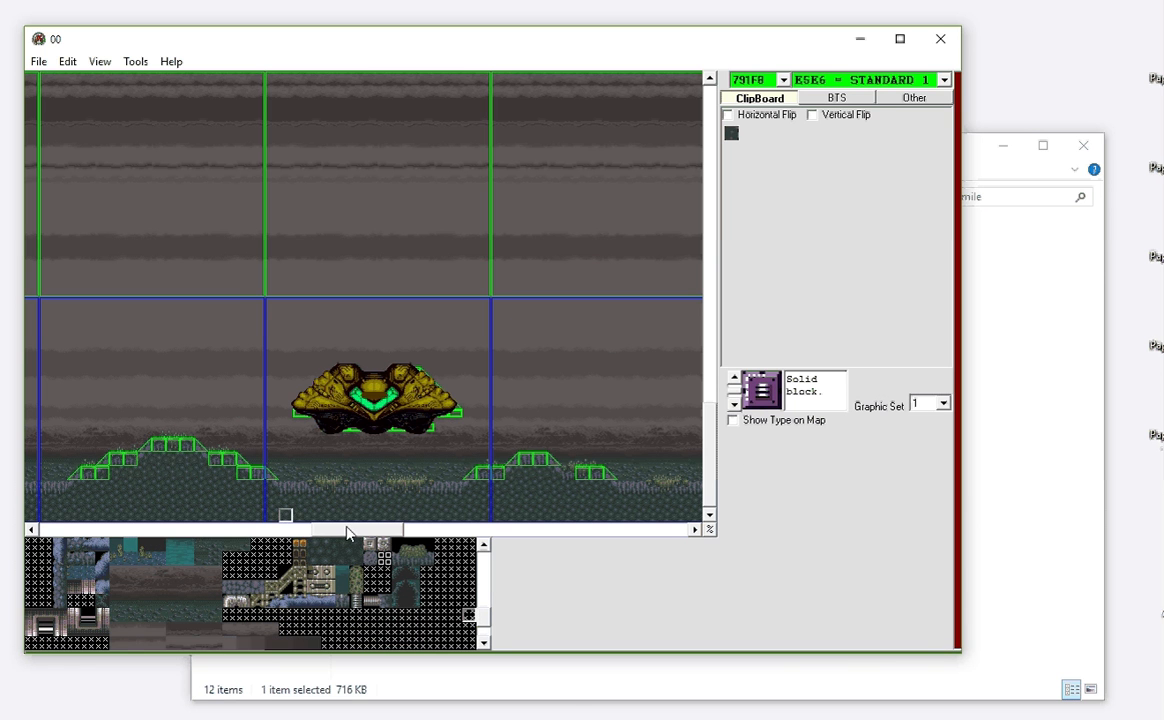
drag(347, 533, 381, 530)
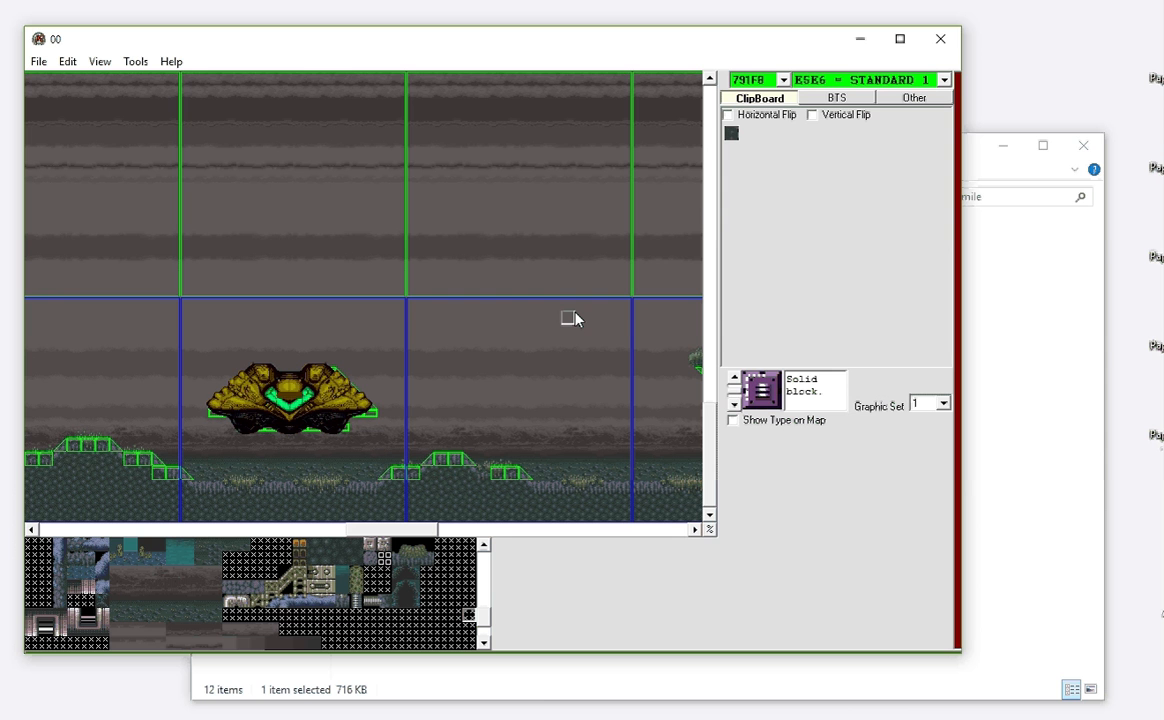
- Review the clipboard, BTS and music settings of the ship room, keeping 00 (1x1 spawn) as the BTS value
click(835, 97)
click(900, 97)
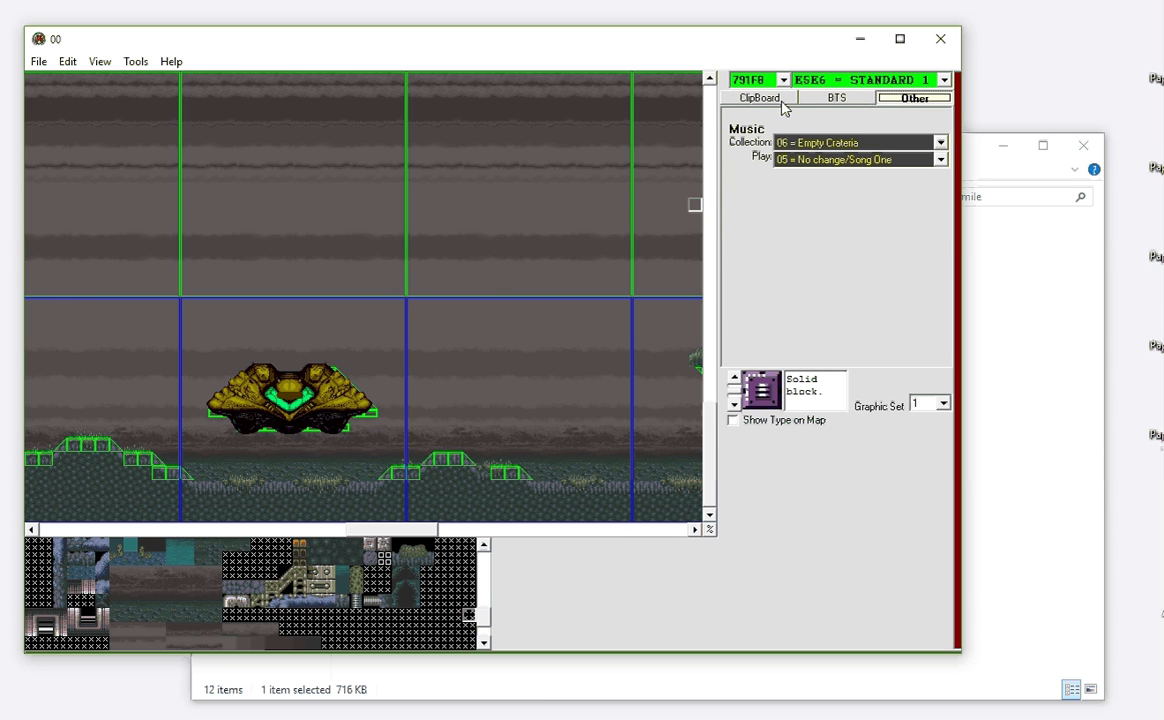
click(781, 104)
click(822, 100)
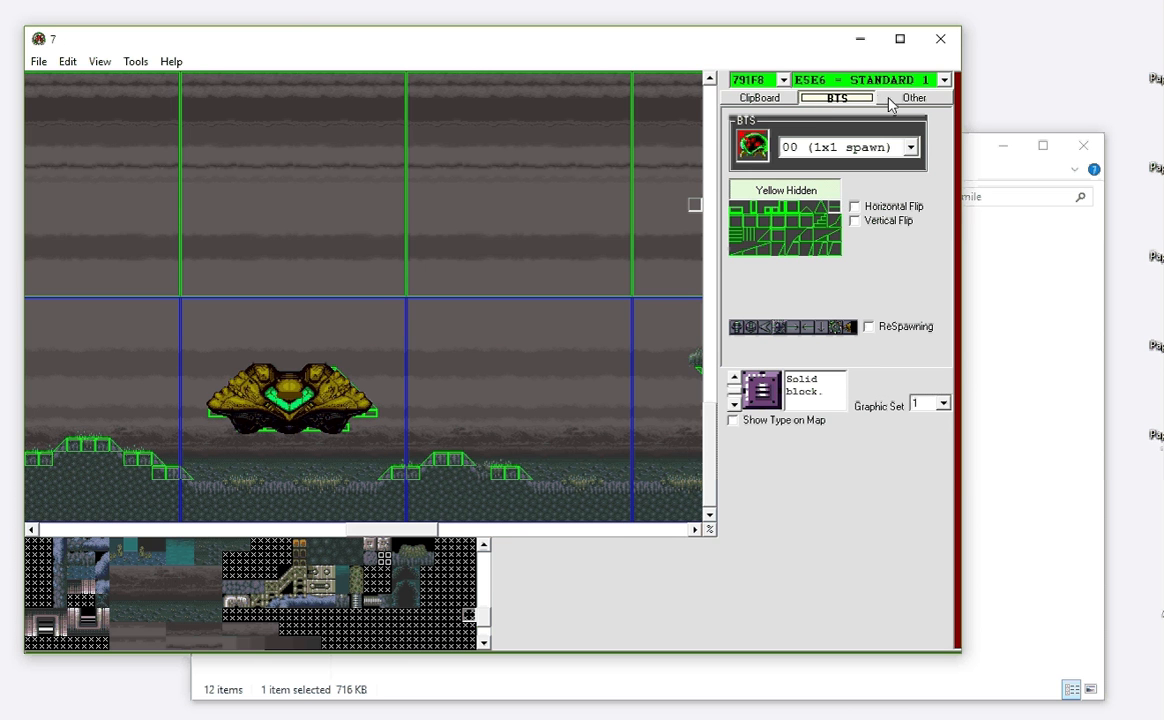
click(840, 147)
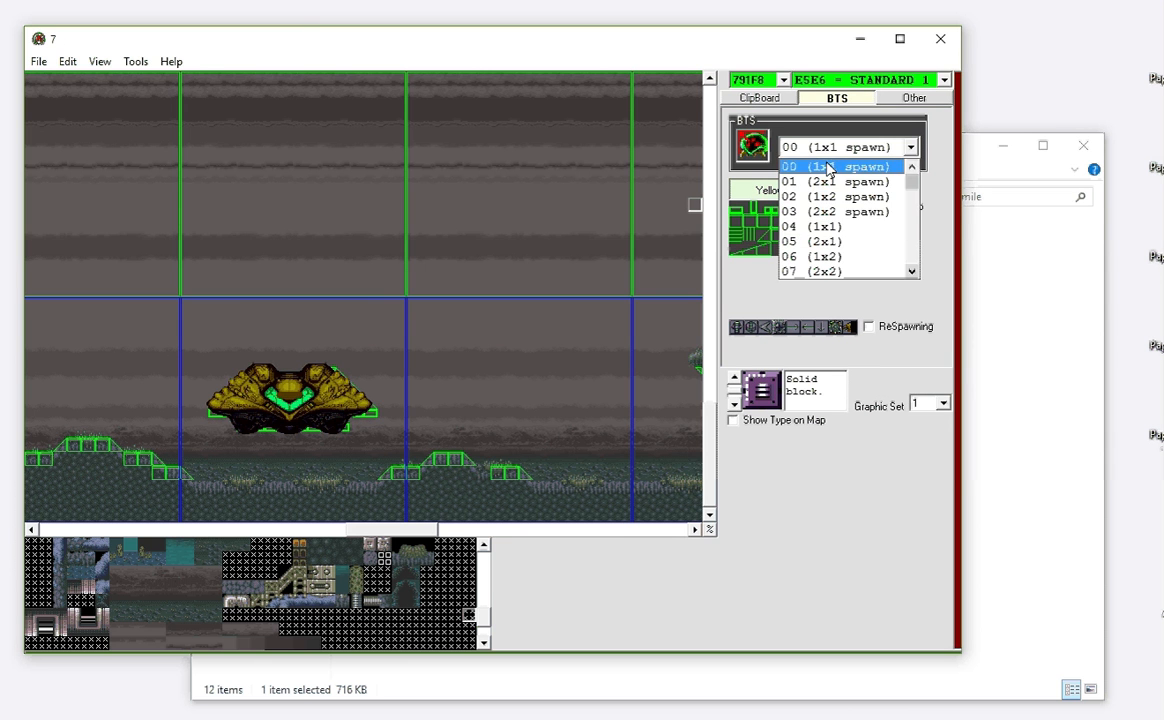
click(828, 168)
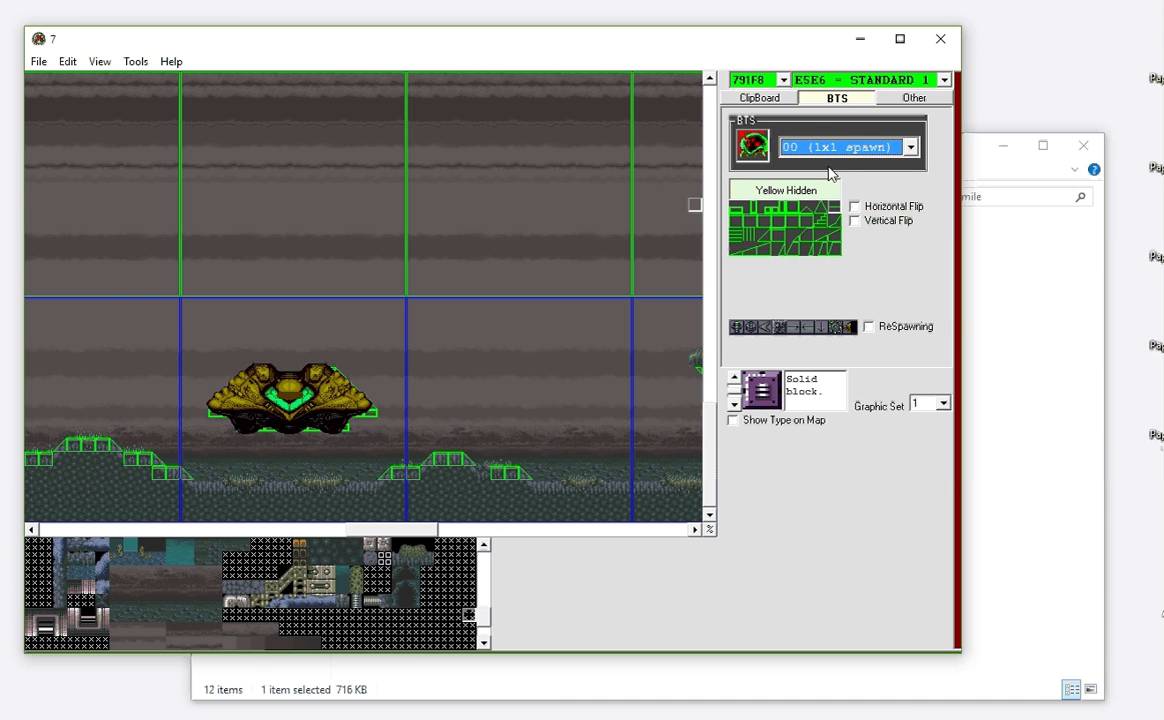
click(905, 104)
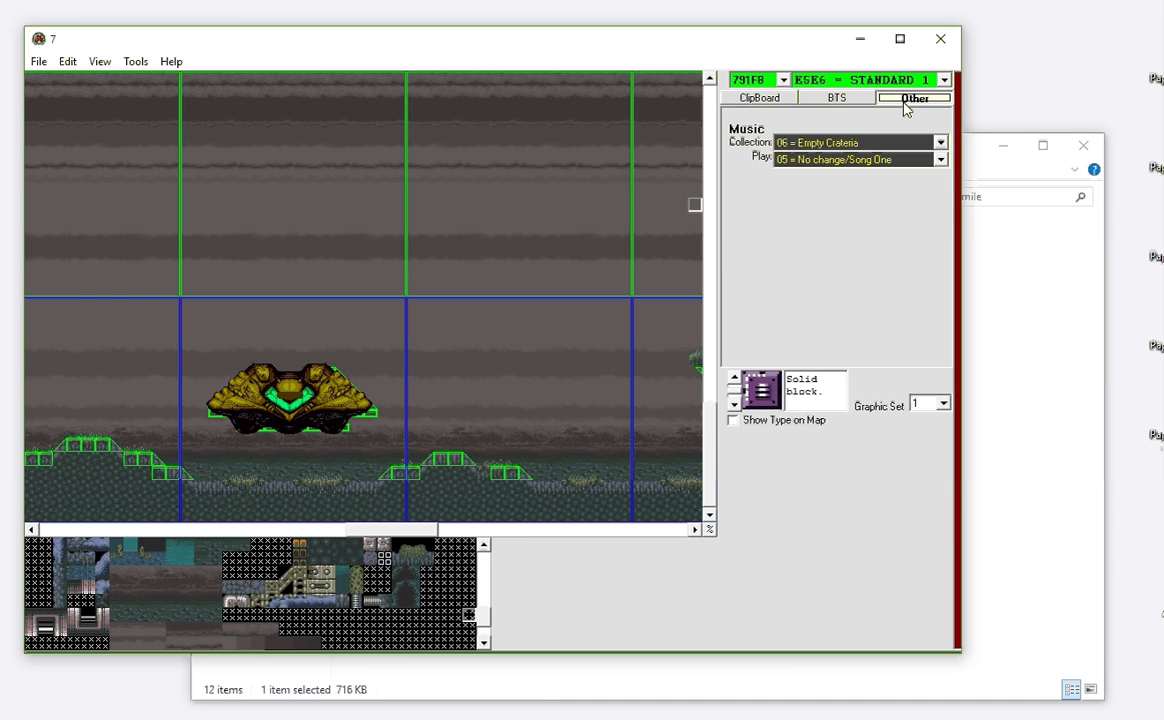
- Open room 79461 and look over its available editing commands, layer display options and BTS settings
click(779, 82)
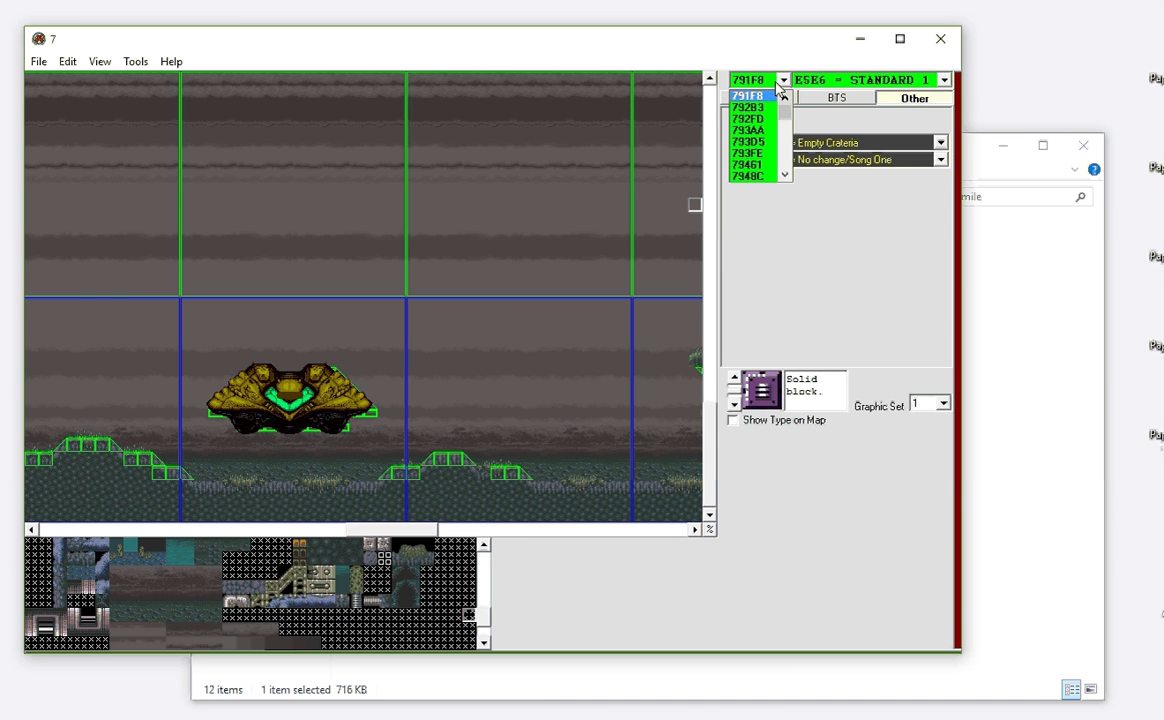
click(750, 165)
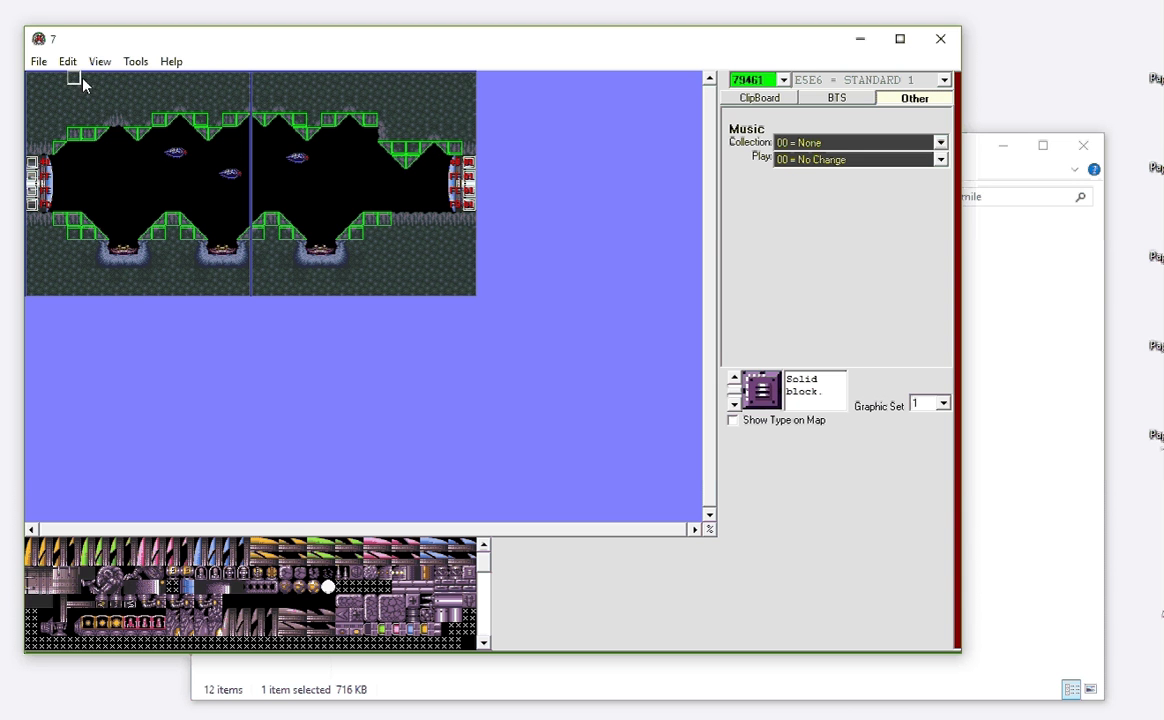
click(112, 64)
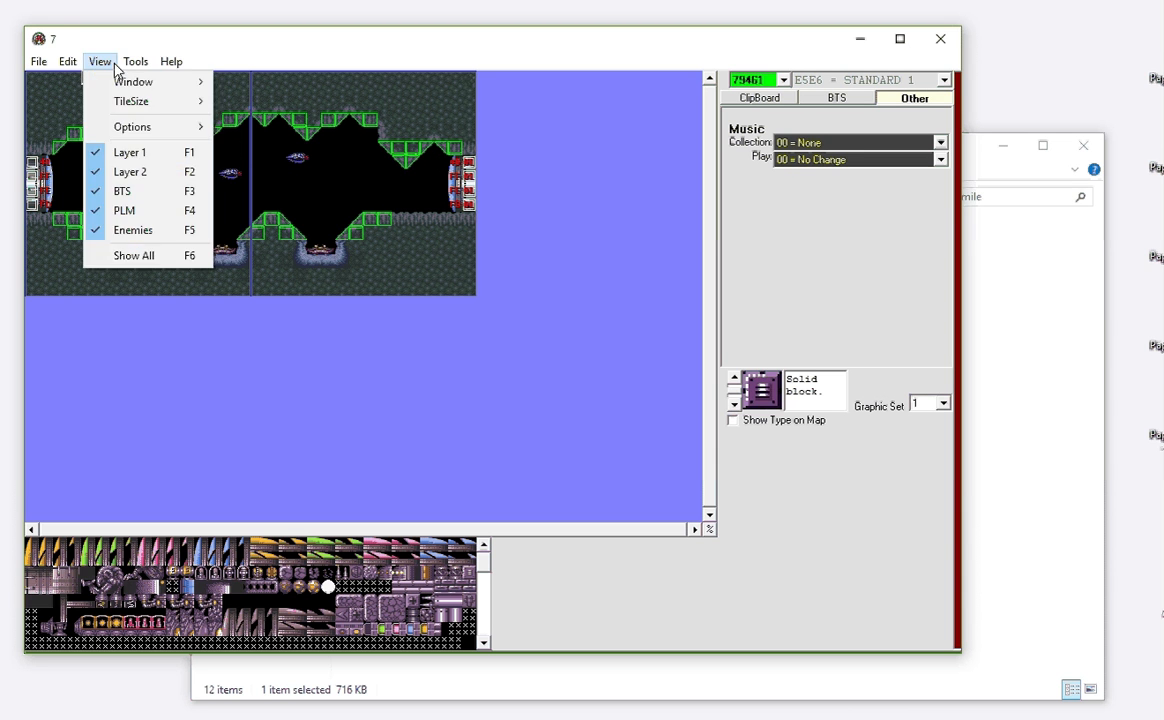
mouse_move(47, 68)
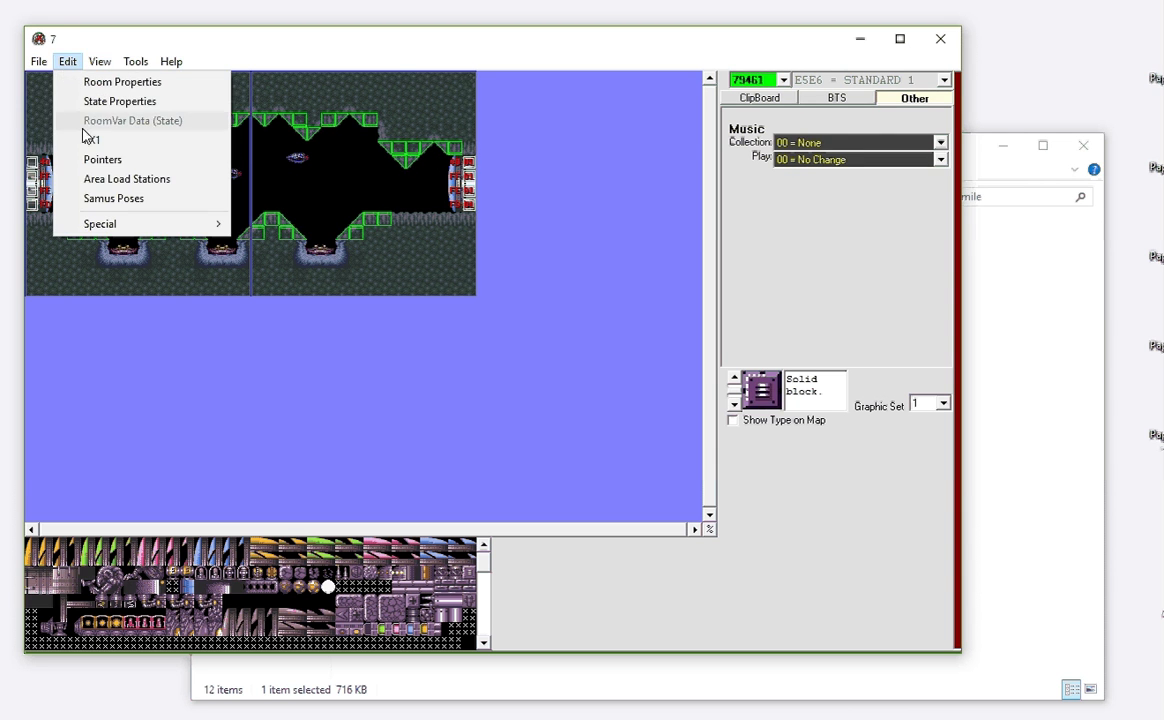
click(95, 66)
click(97, 65)
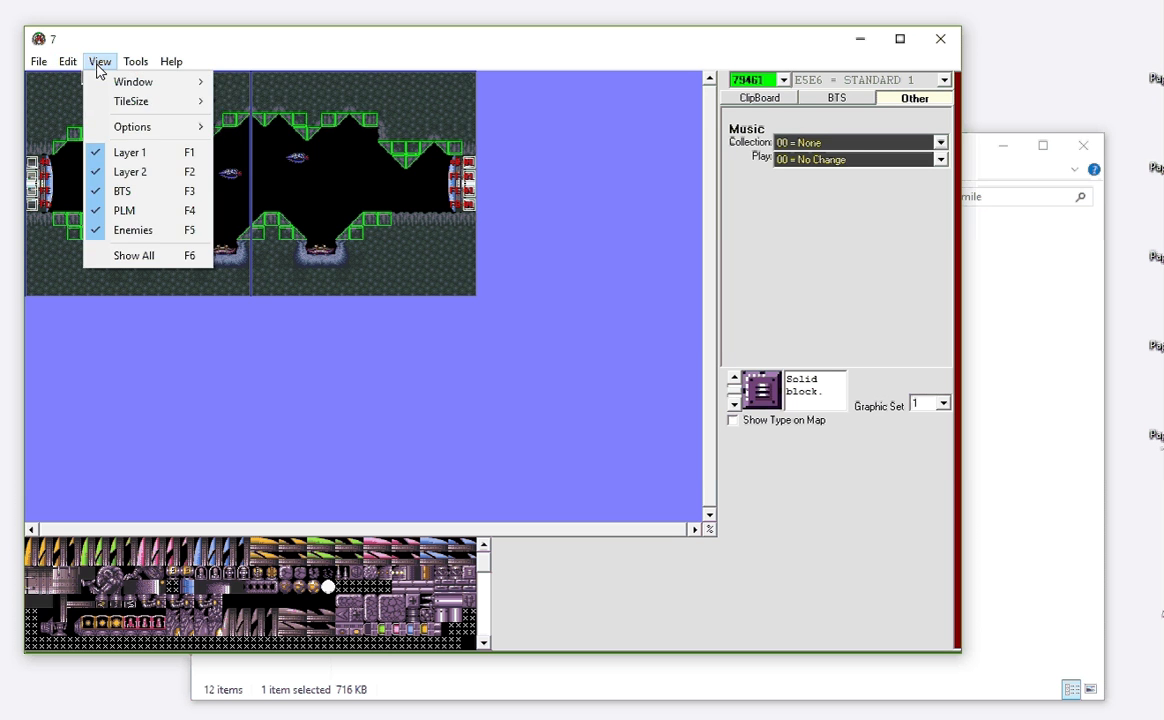
click(314, 62)
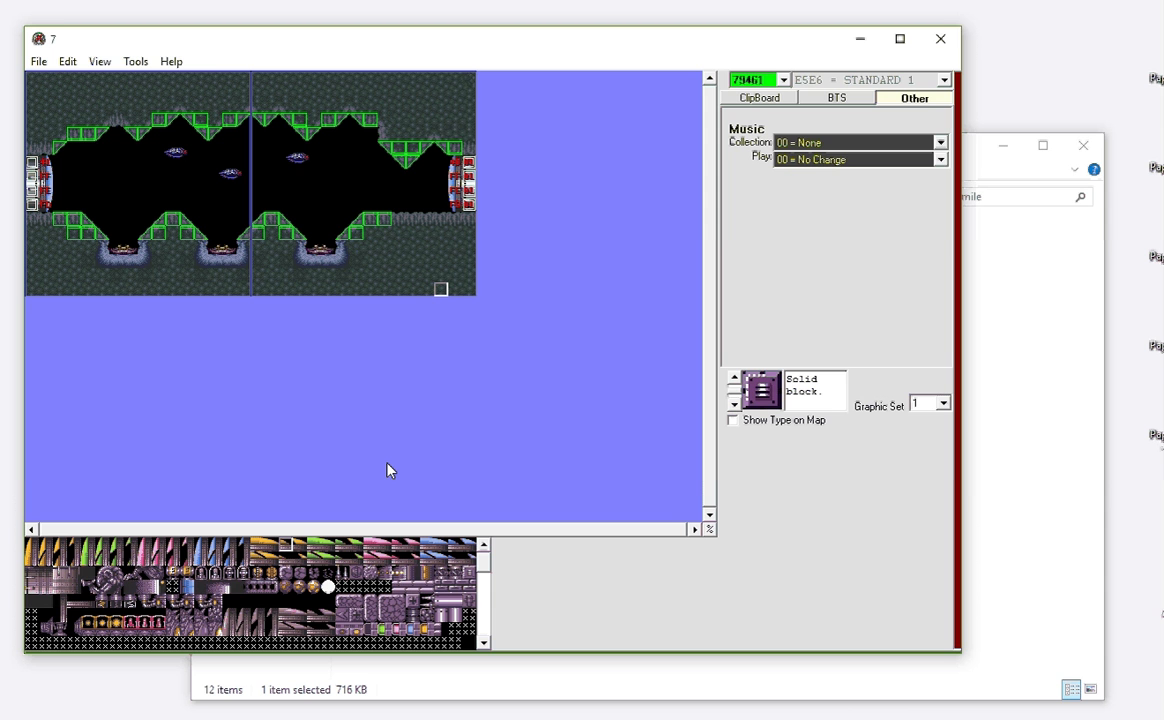
click(836, 98)
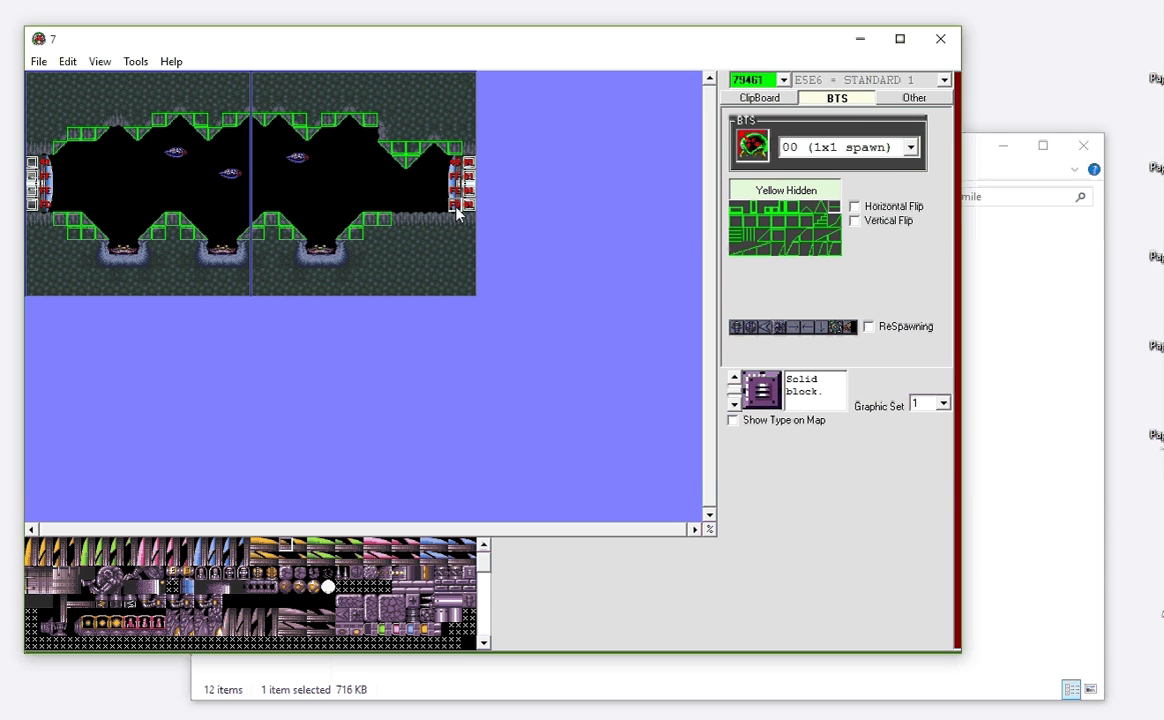